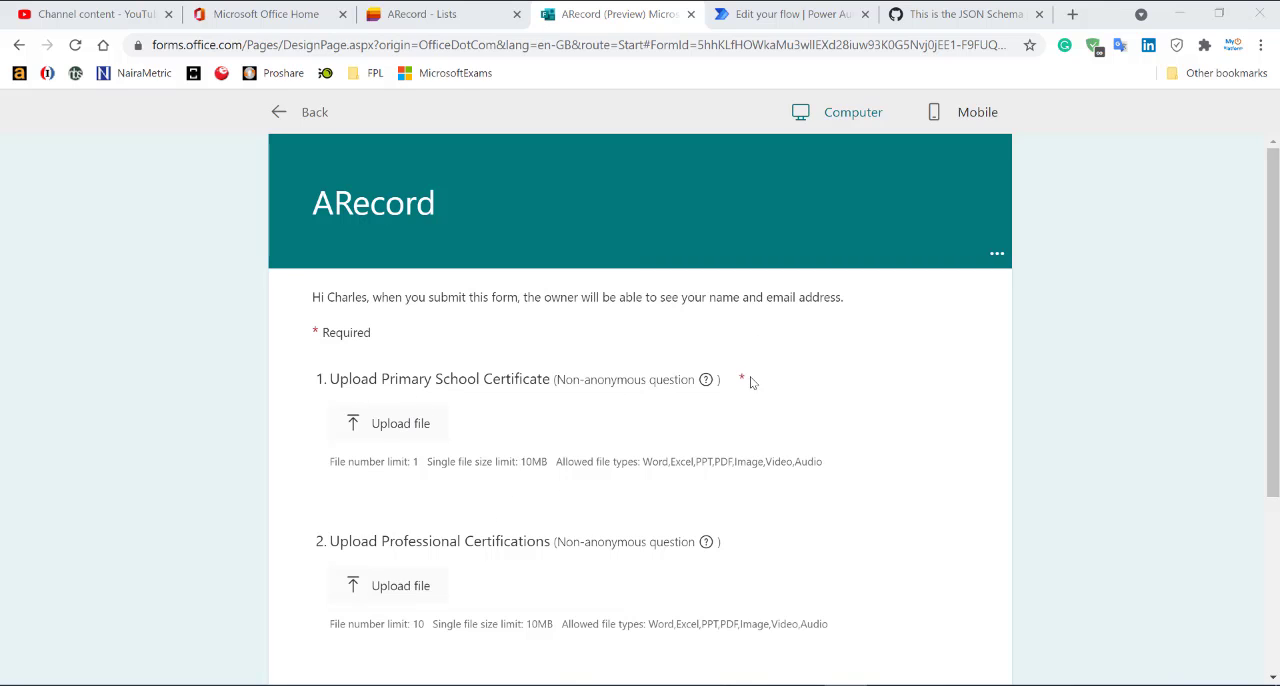
Leave the ARecord form preview and check the settings of the Upload Primary School Certificate question.
click(307, 114)
scroll(509, 491, down, 1)
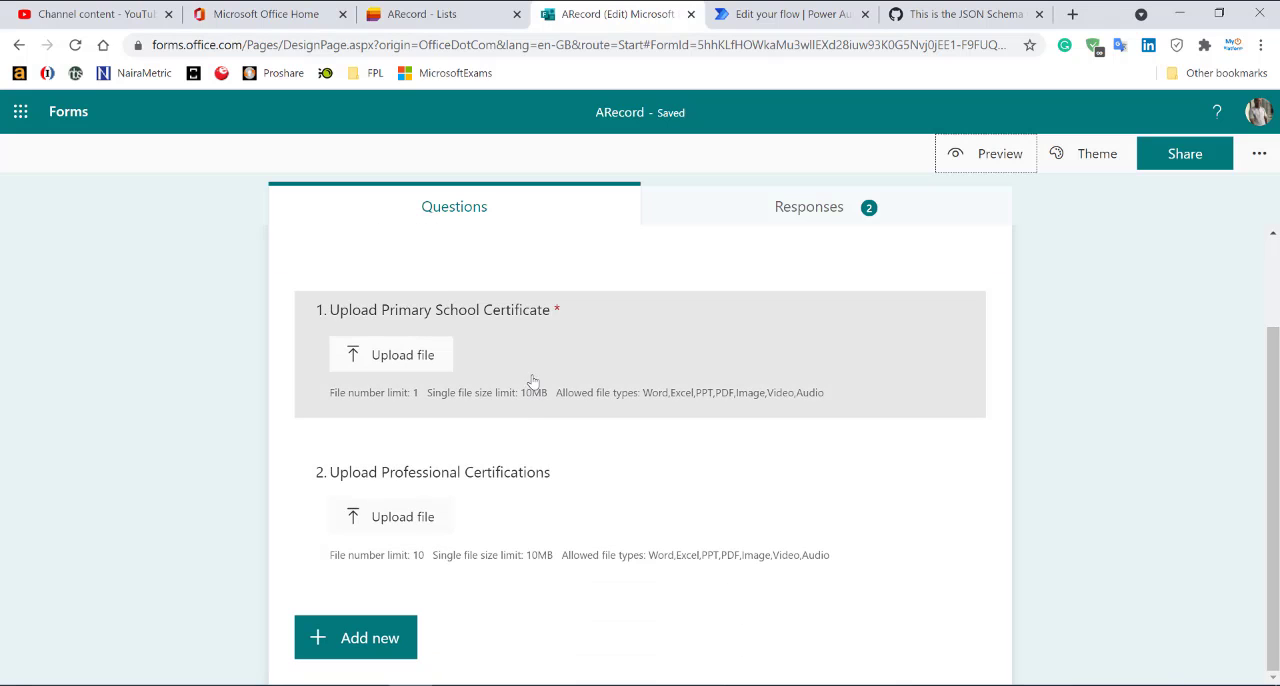
click(532, 381)
click(634, 554)
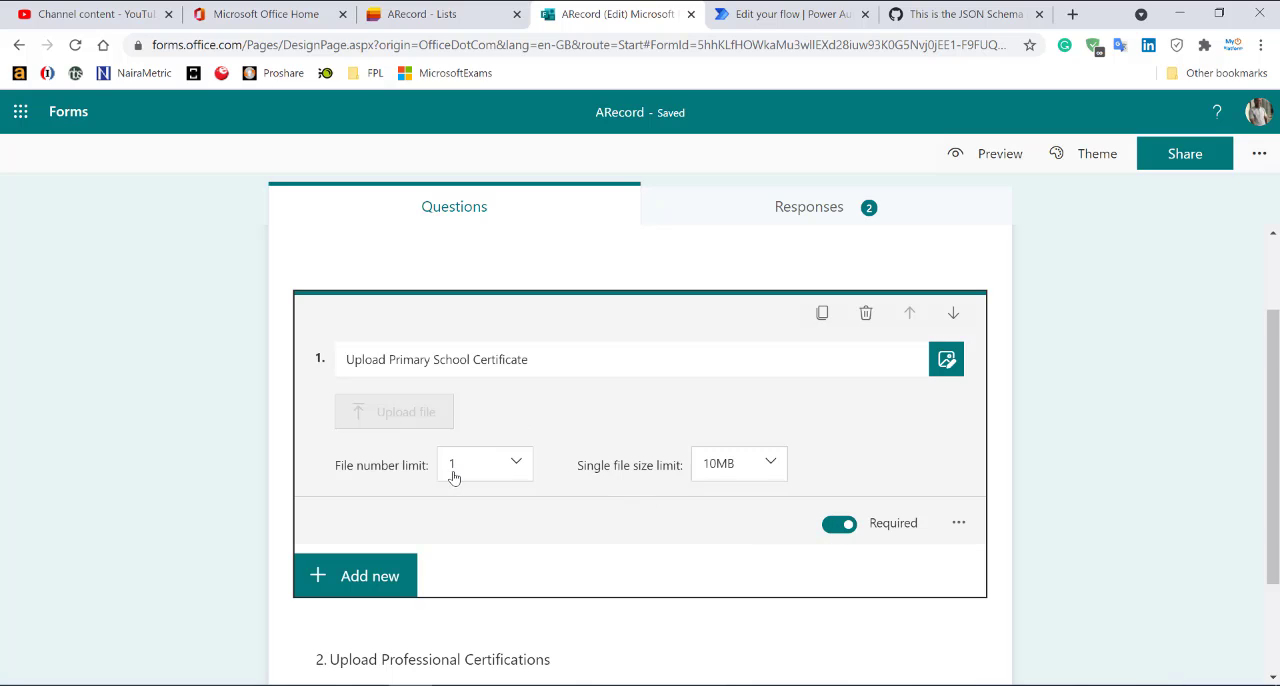
Set the file number limit of the Upload Professional Certifications question to 1.
scroll(568, 543, down, 2)
click(605, 540)
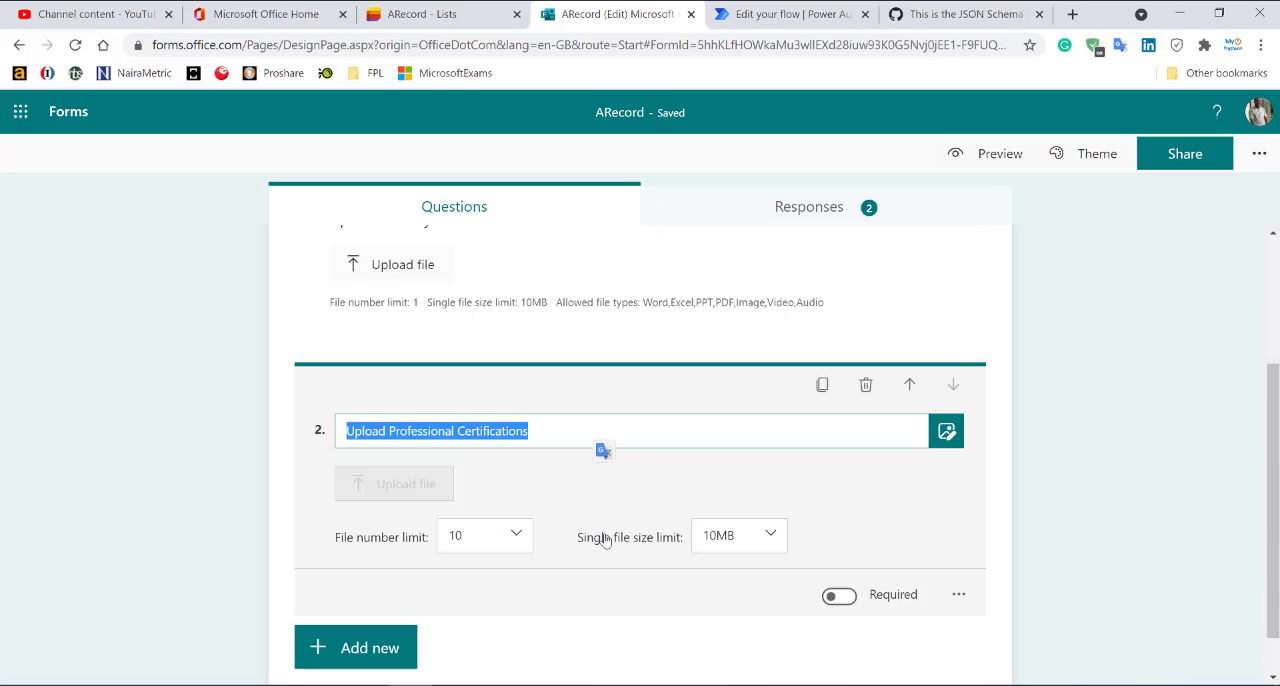
click(614, 491)
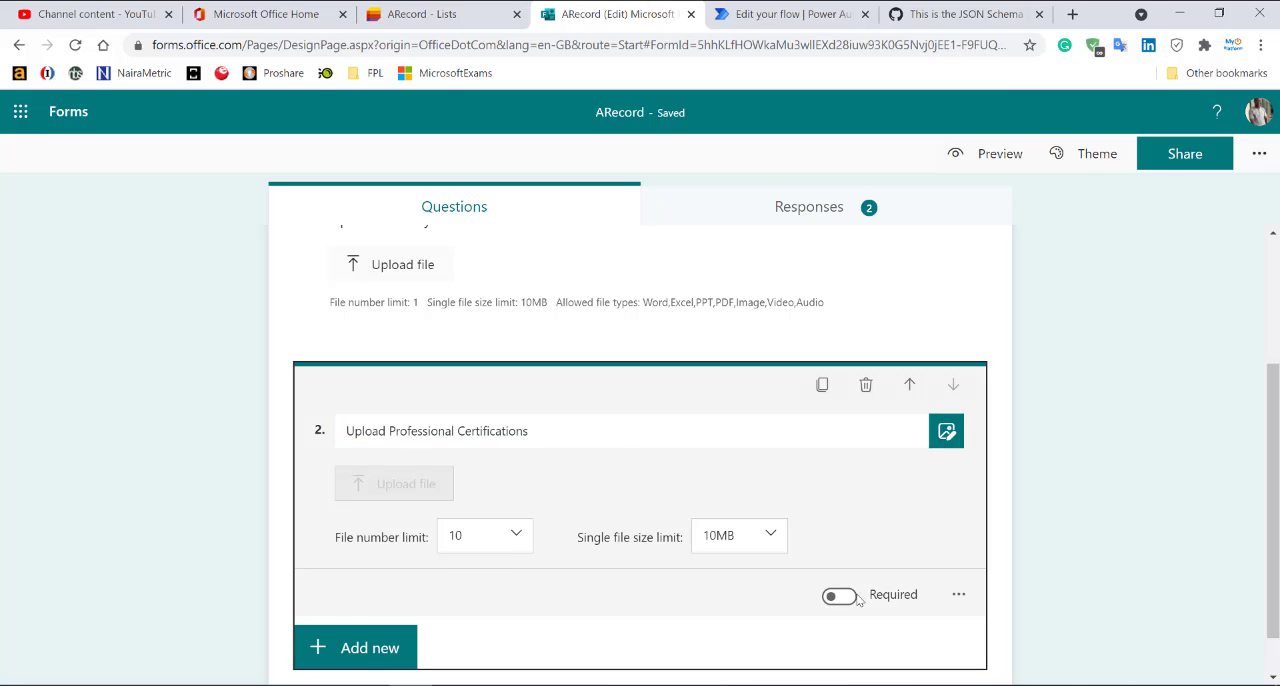
click(503, 539)
scroll(506, 598, up, 3)
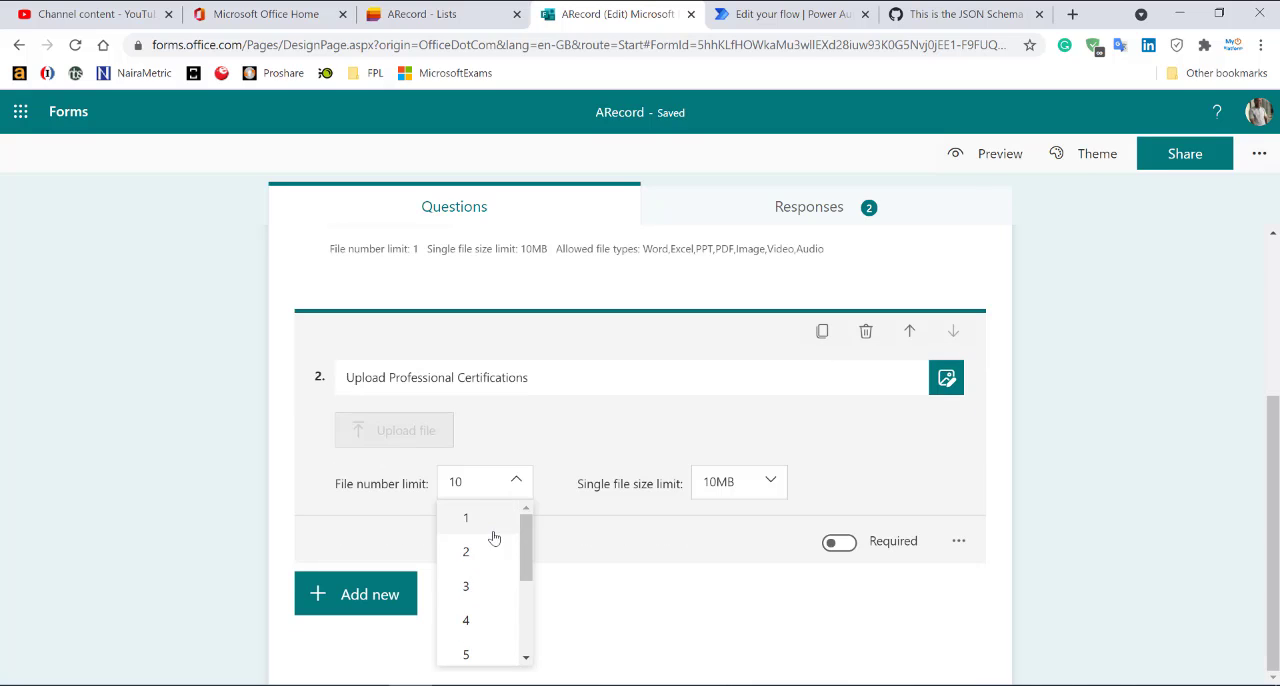
click(466, 517)
click(1089, 528)
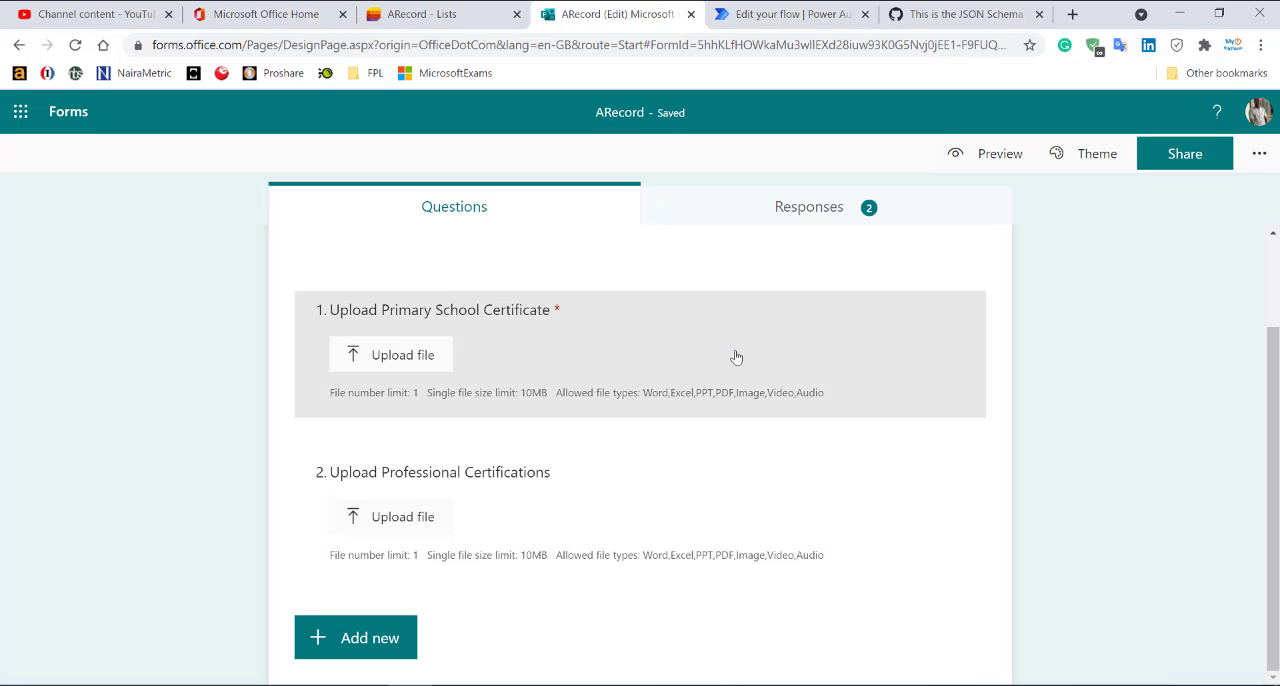
Review the ARecord list's columns and the field mappings in the flow's Create item action.
click(385, 12)
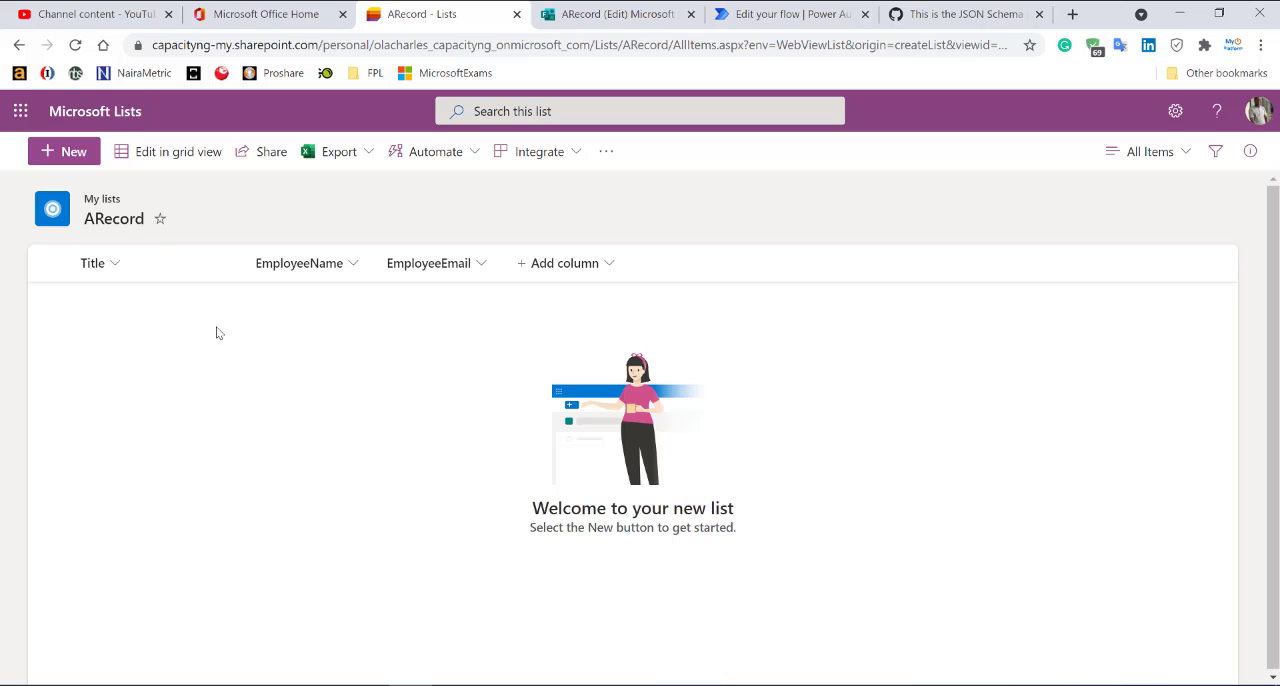
click(783, 15)
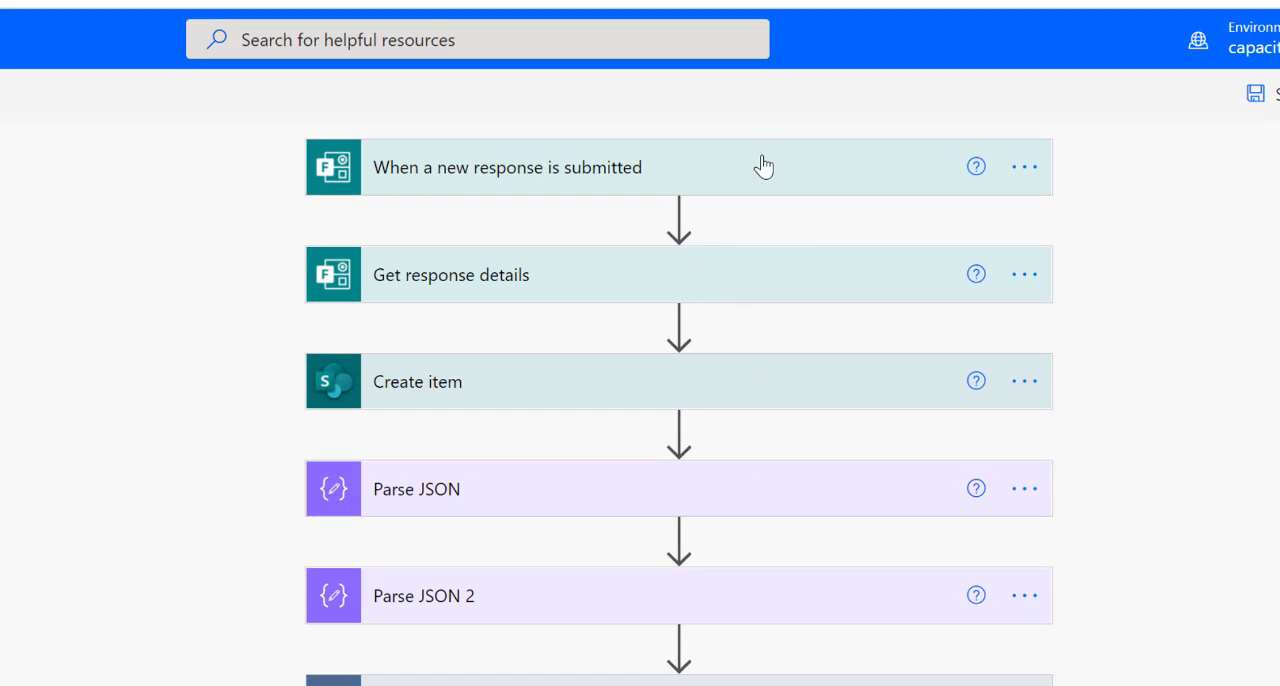
click(723, 386)
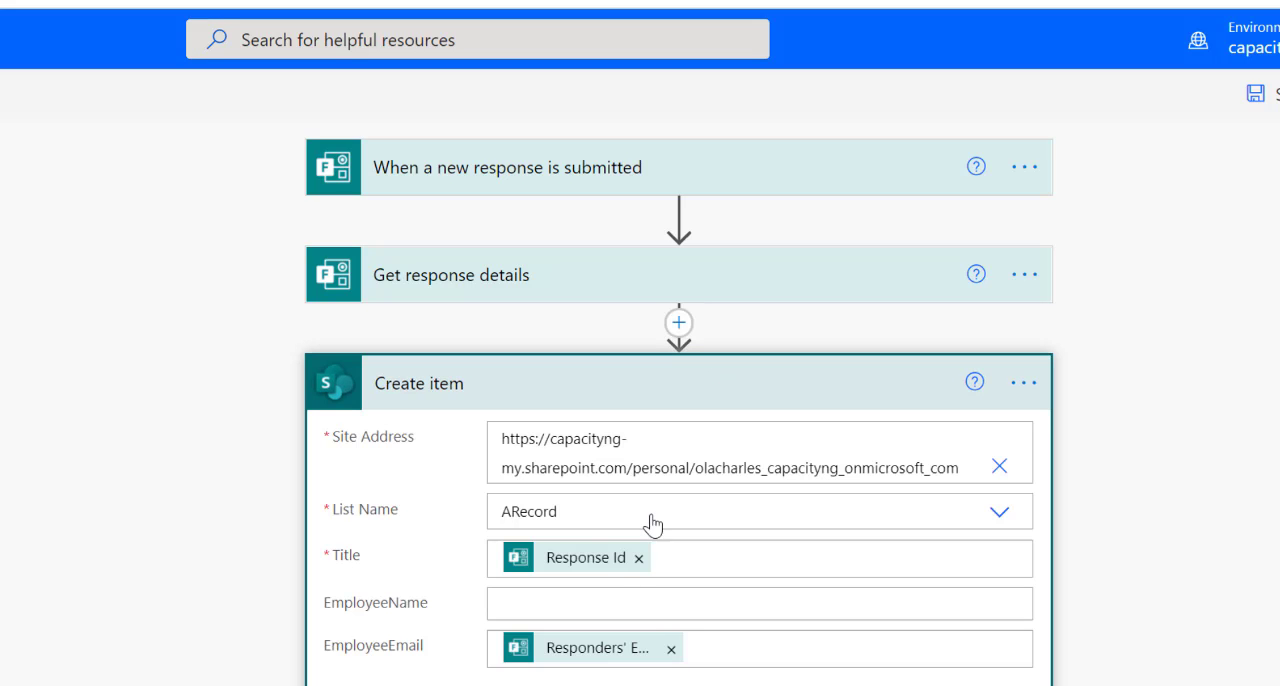
click(708, 385)
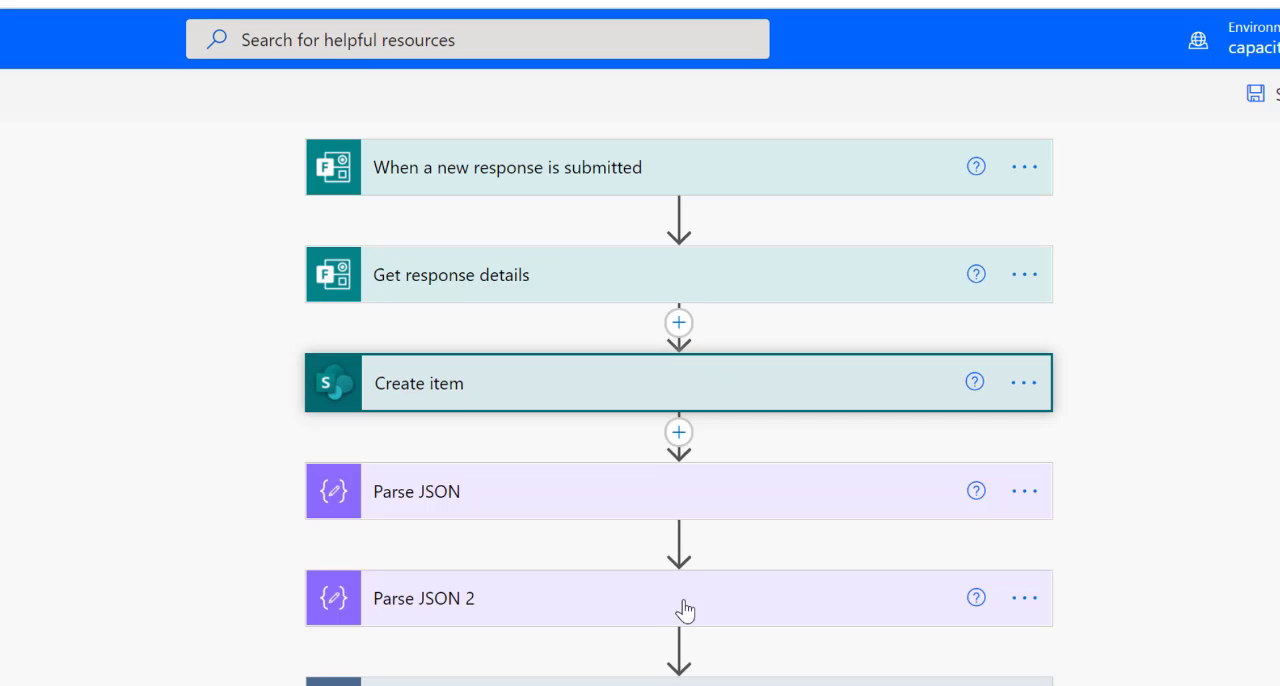
Examine the flow's two Parse JSON actions and the file actions inside both Apply to each loops.
click(711, 498)
scroll(714, 500, down, 1)
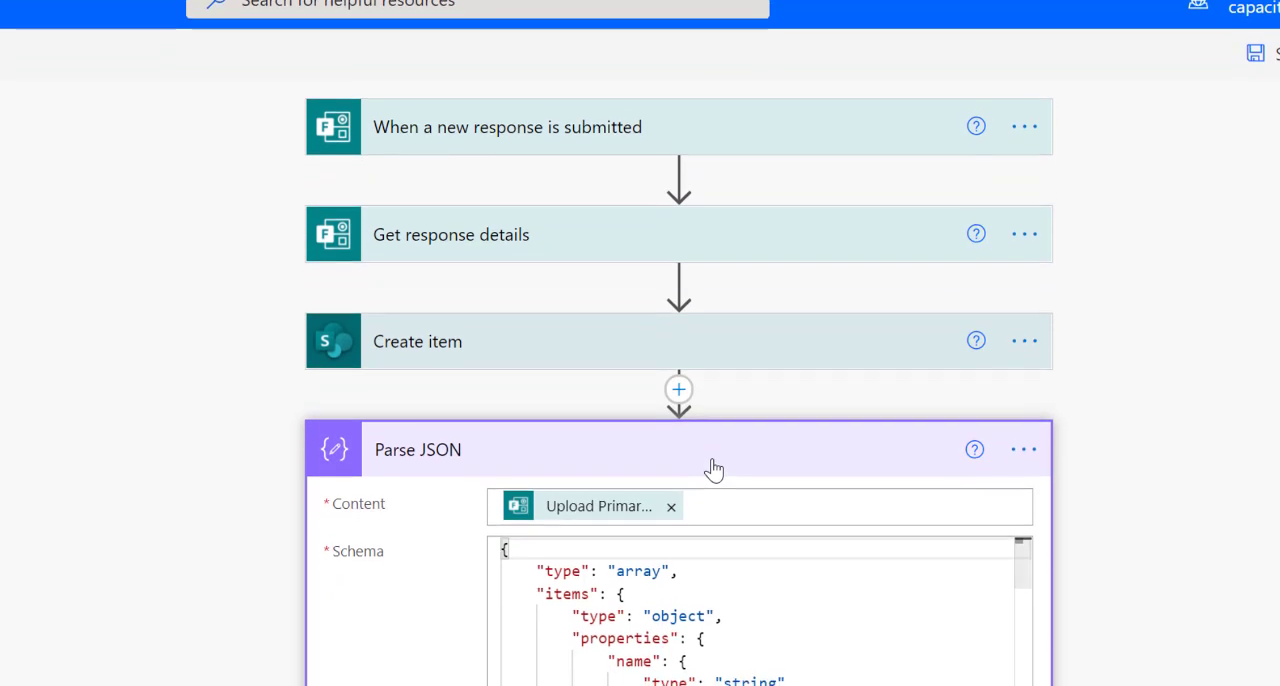
click(711, 466)
click(698, 563)
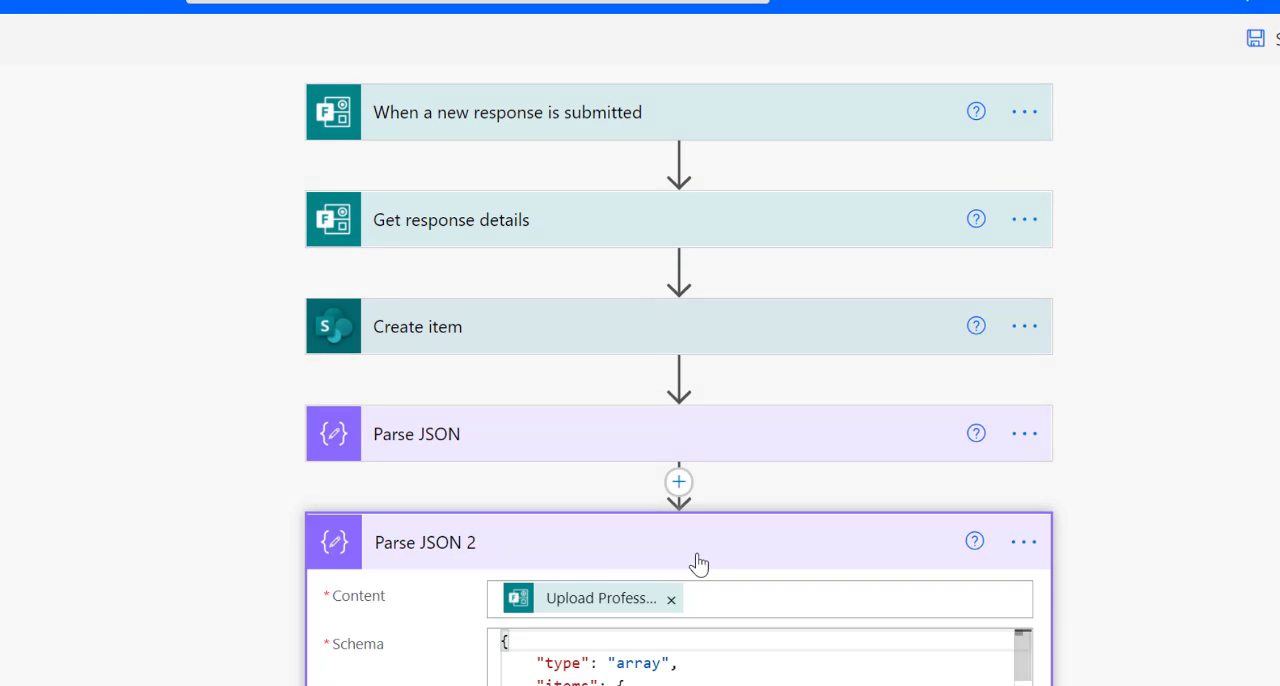
click(697, 563)
click(731, 650)
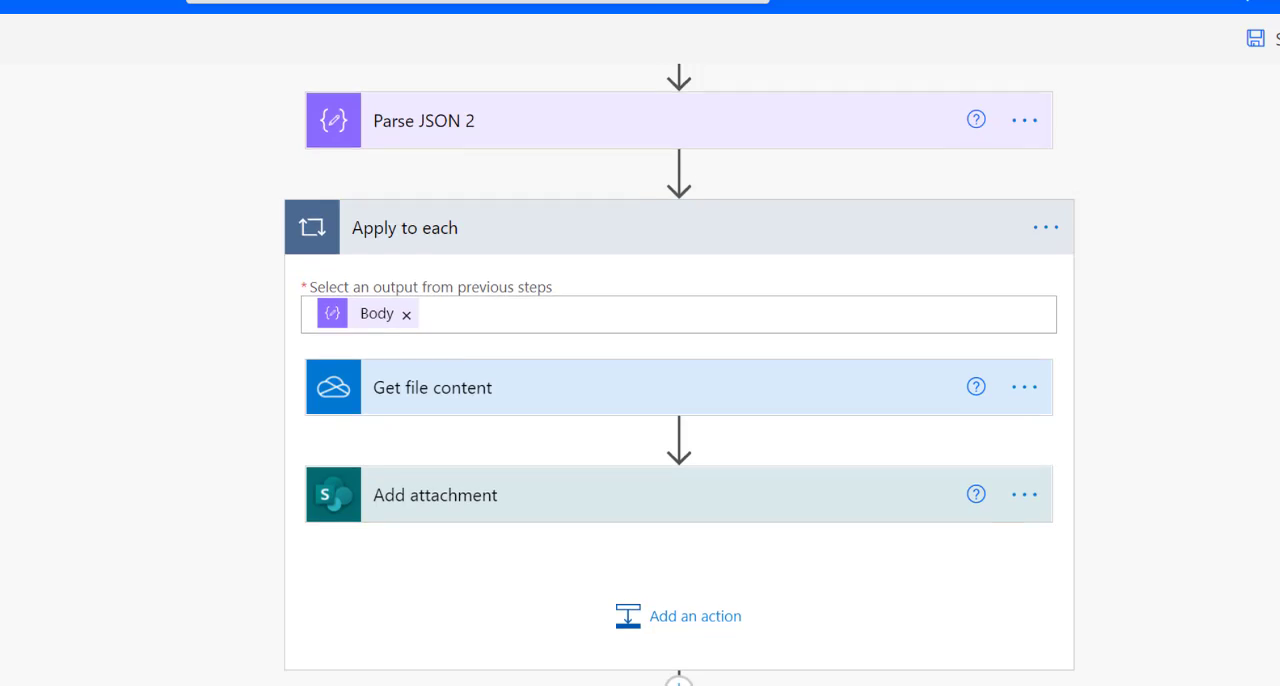
scroll(729, 605, down, 4)
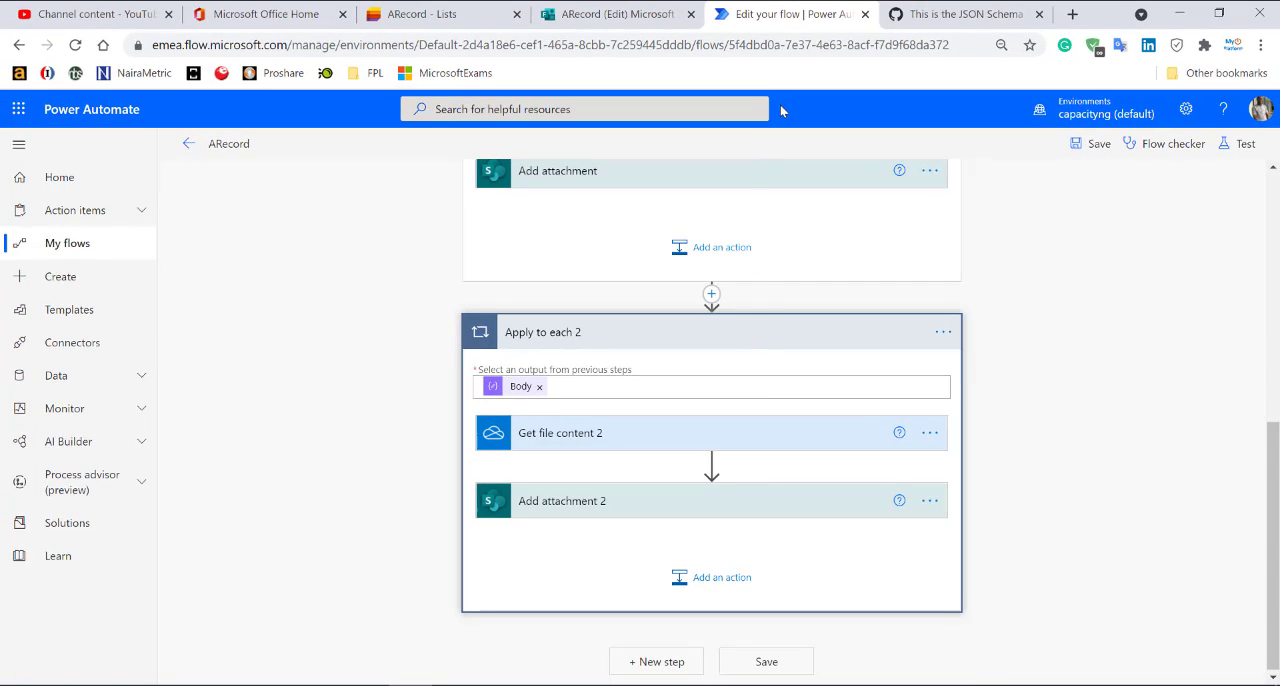
Preview the ARecord form and upload Travel Payment Memo.pdf from the Desktop as the primary school certificate.
click(565, 10)
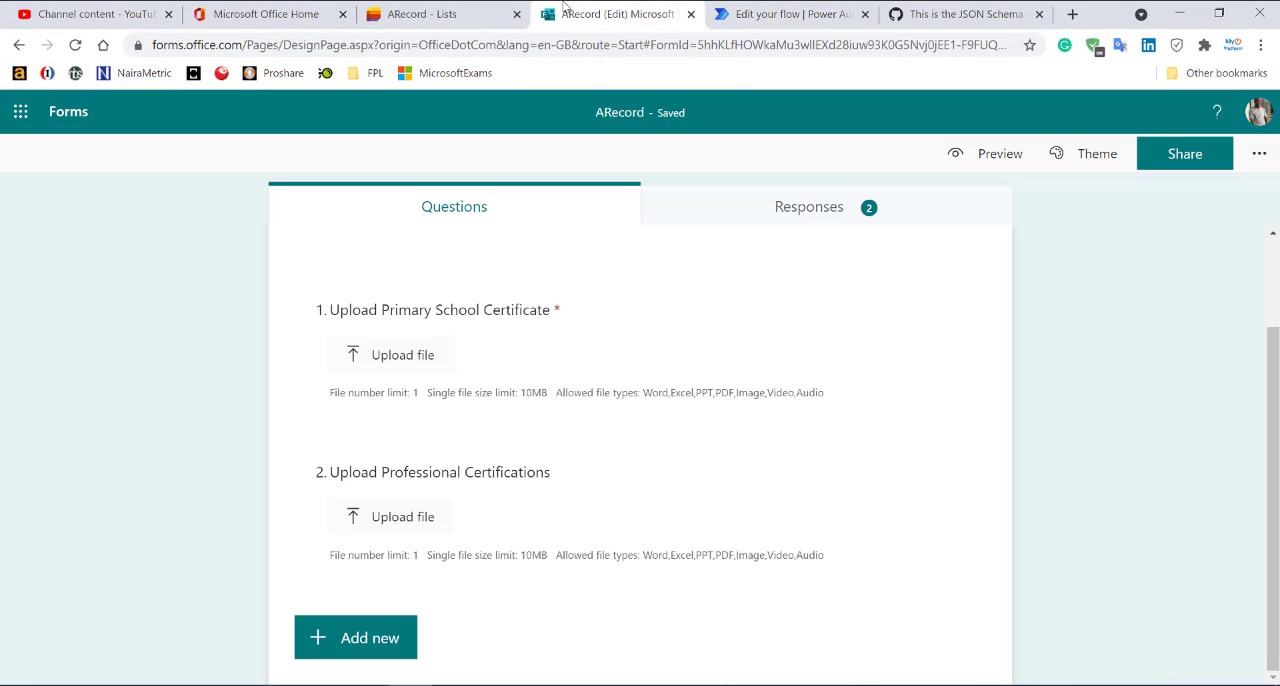
click(996, 155)
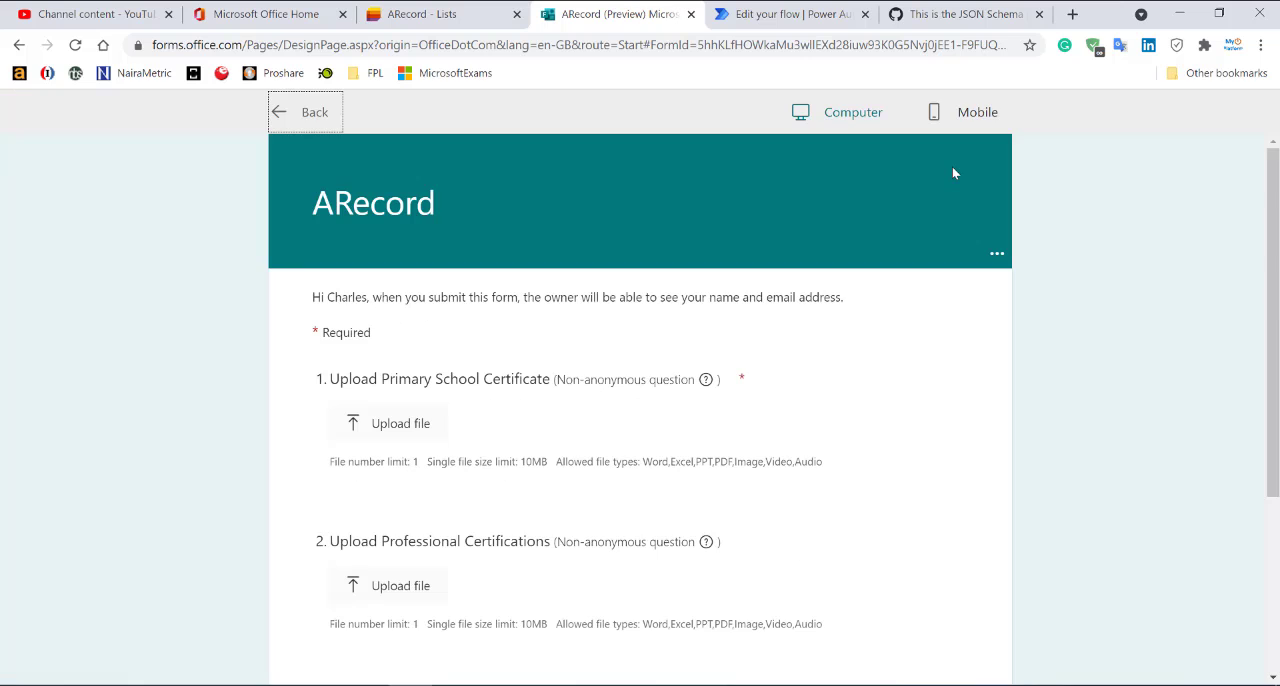
click(401, 426)
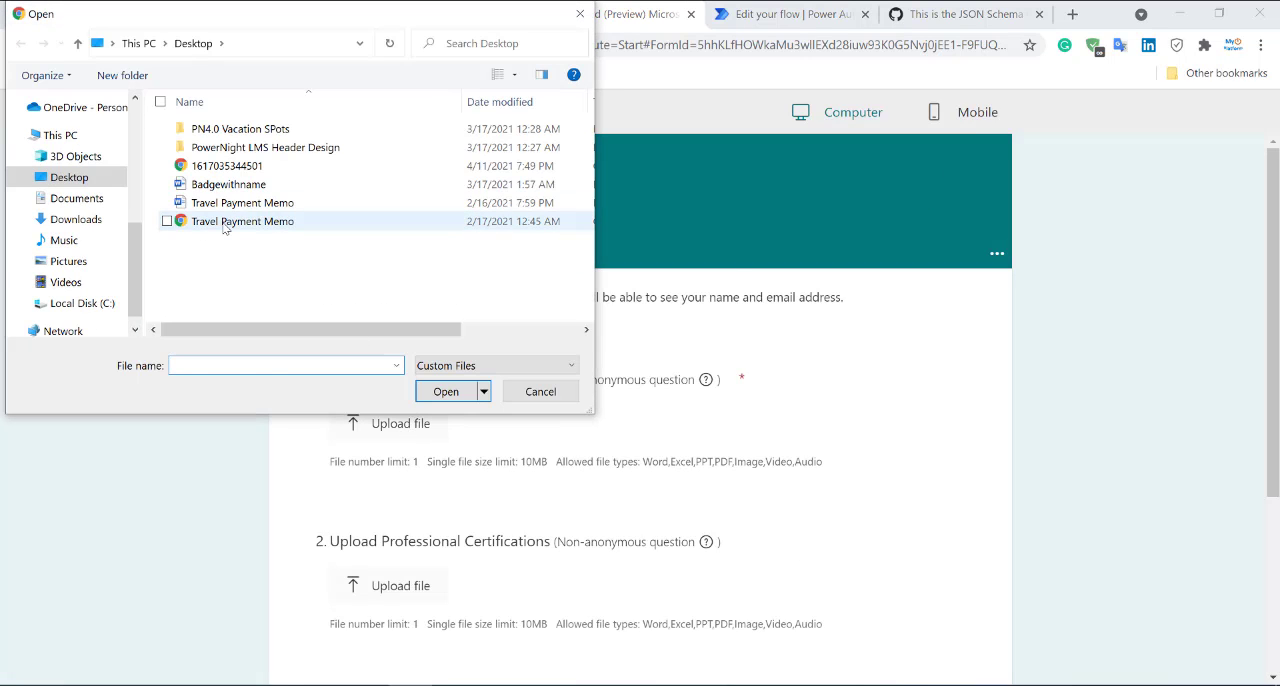
double_click(242, 220)
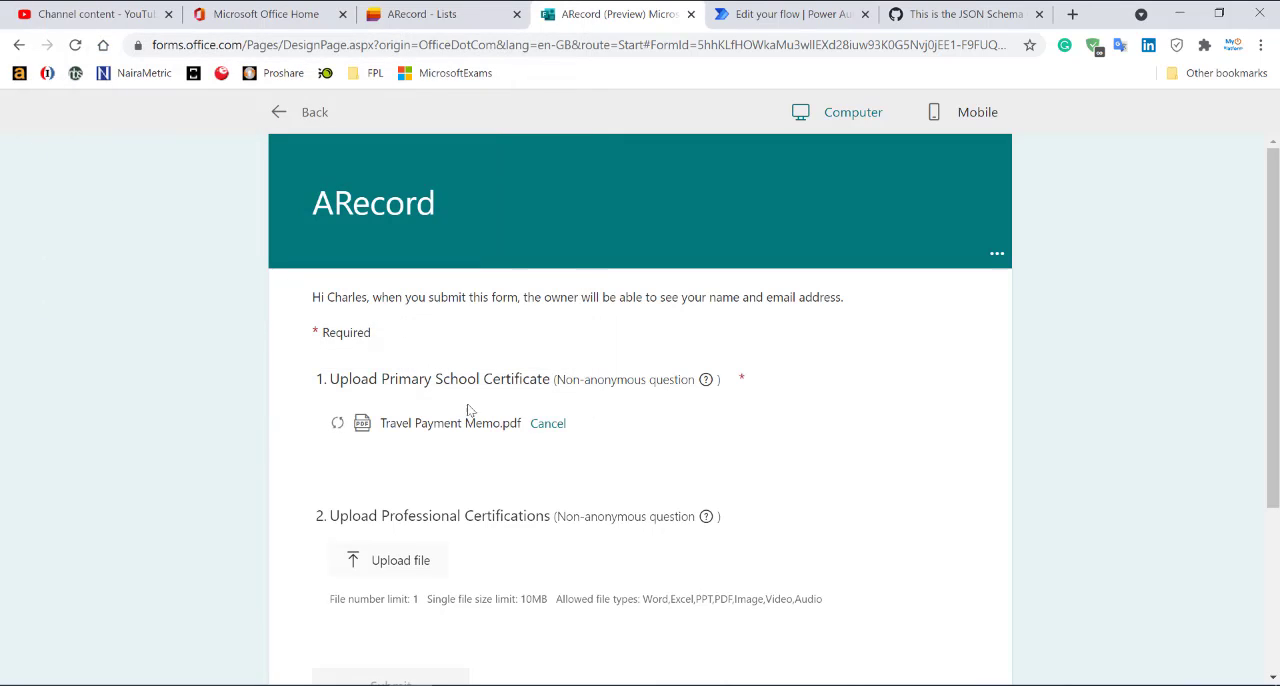
Upload Slide1.PNG from the PowerNight LMS Header Design folder as the professional certification and submit the response.
click(396, 562)
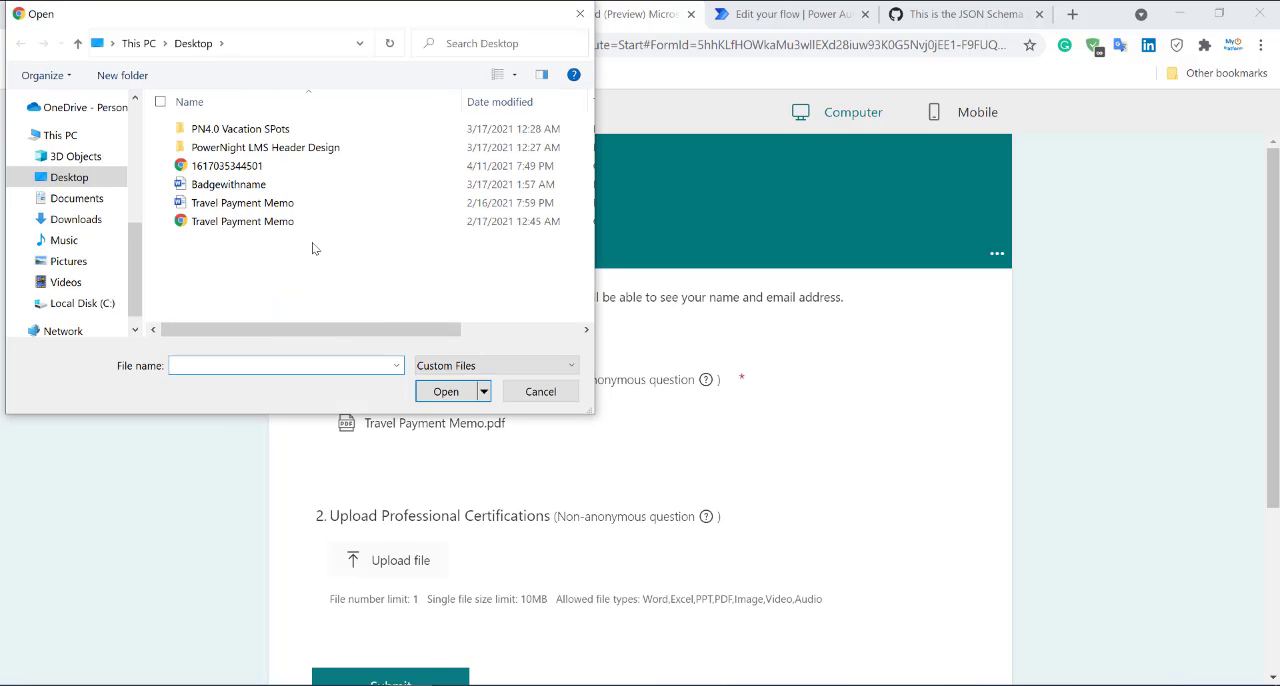
double_click(207, 149)
double_click(205, 155)
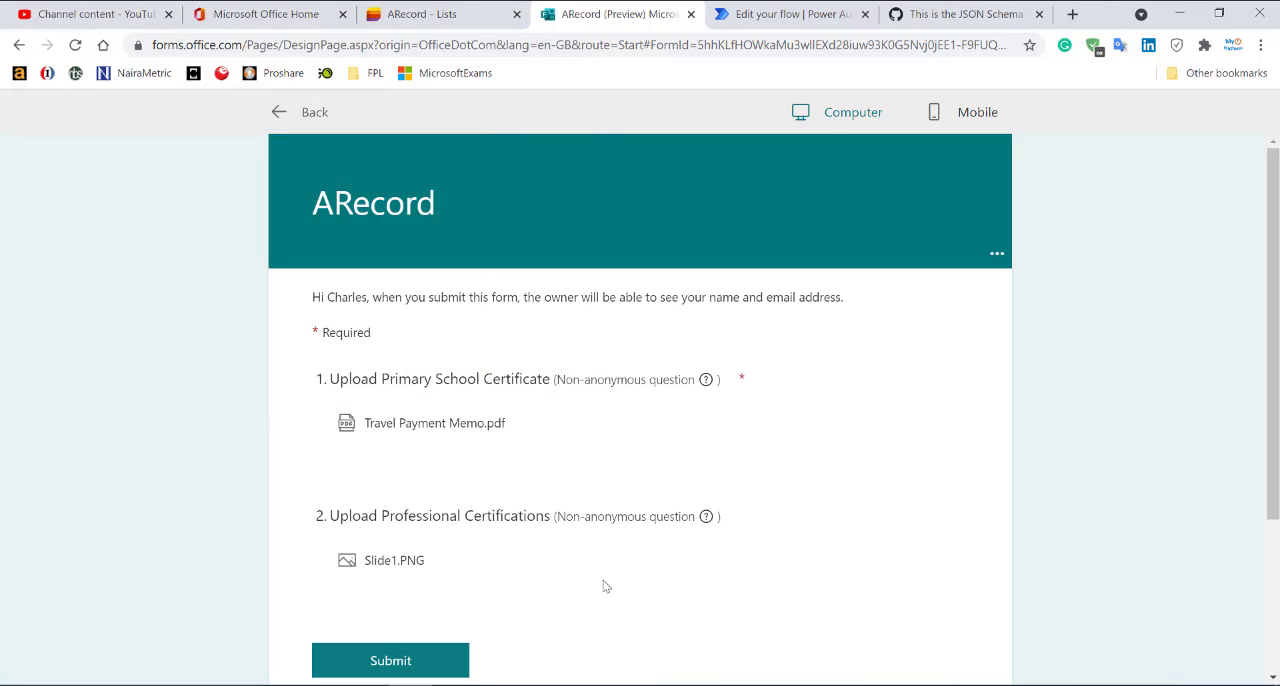
click(413, 671)
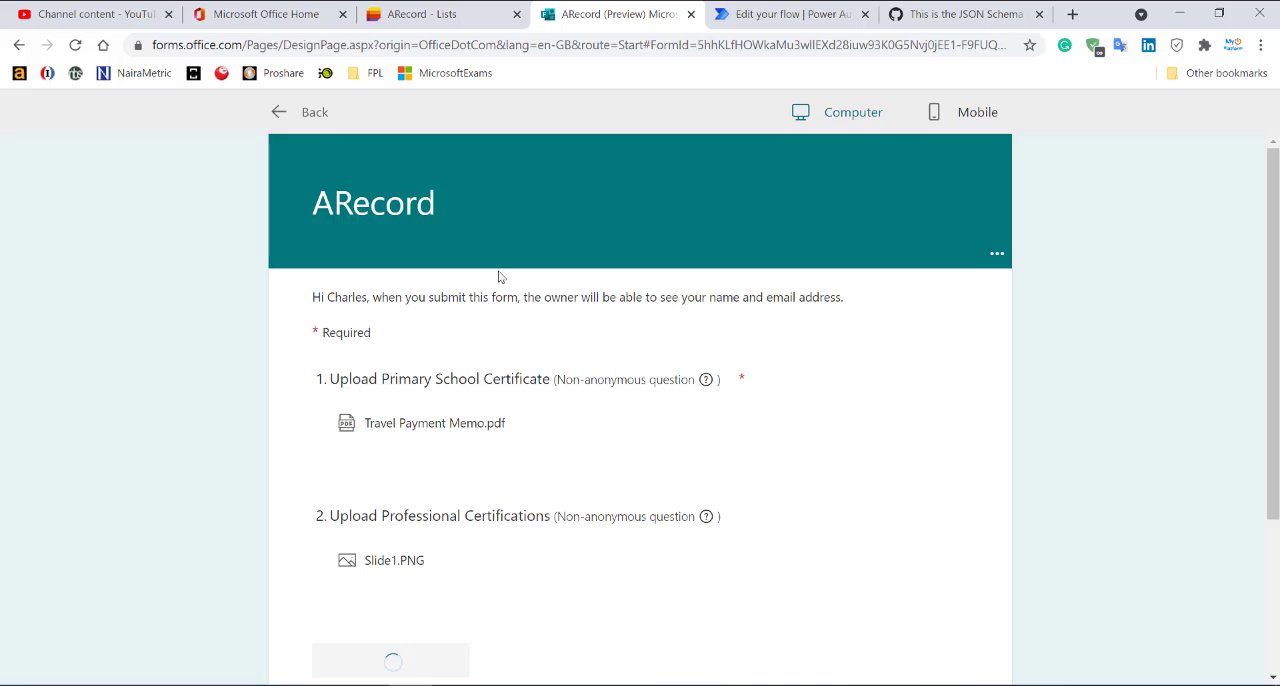
Open the new item in the ARecord list to check its attachments.
click(416, 12)
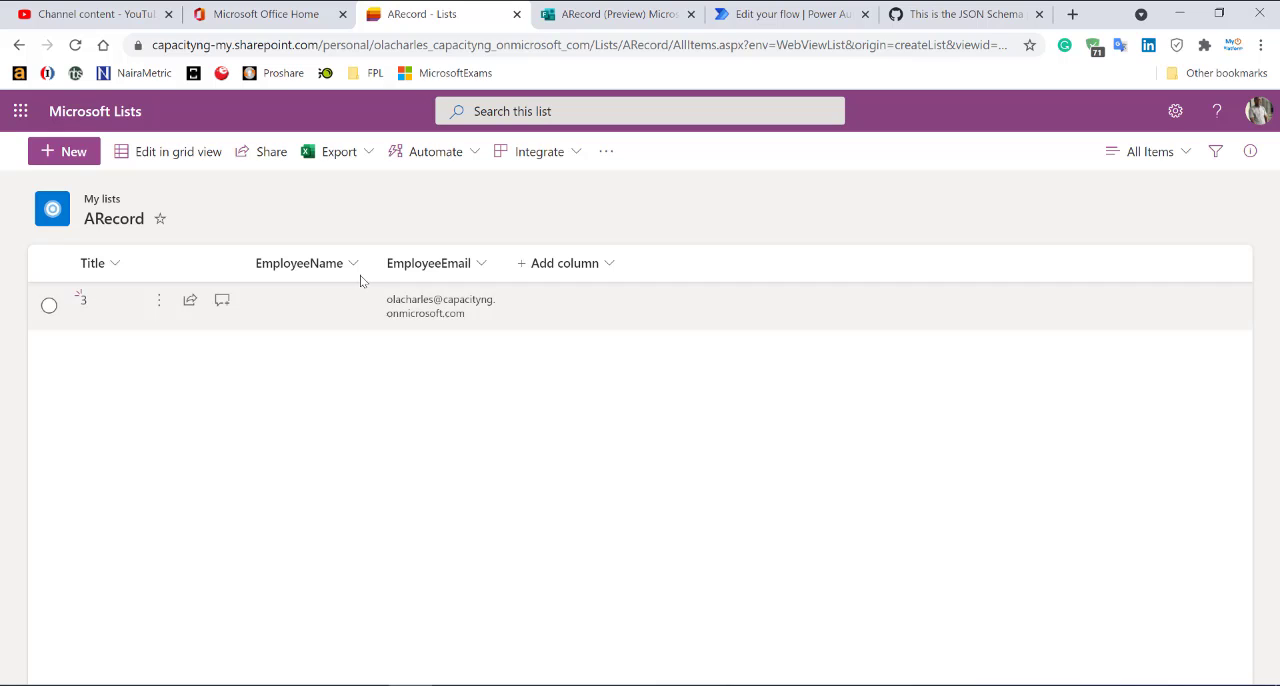
double_click(377, 312)
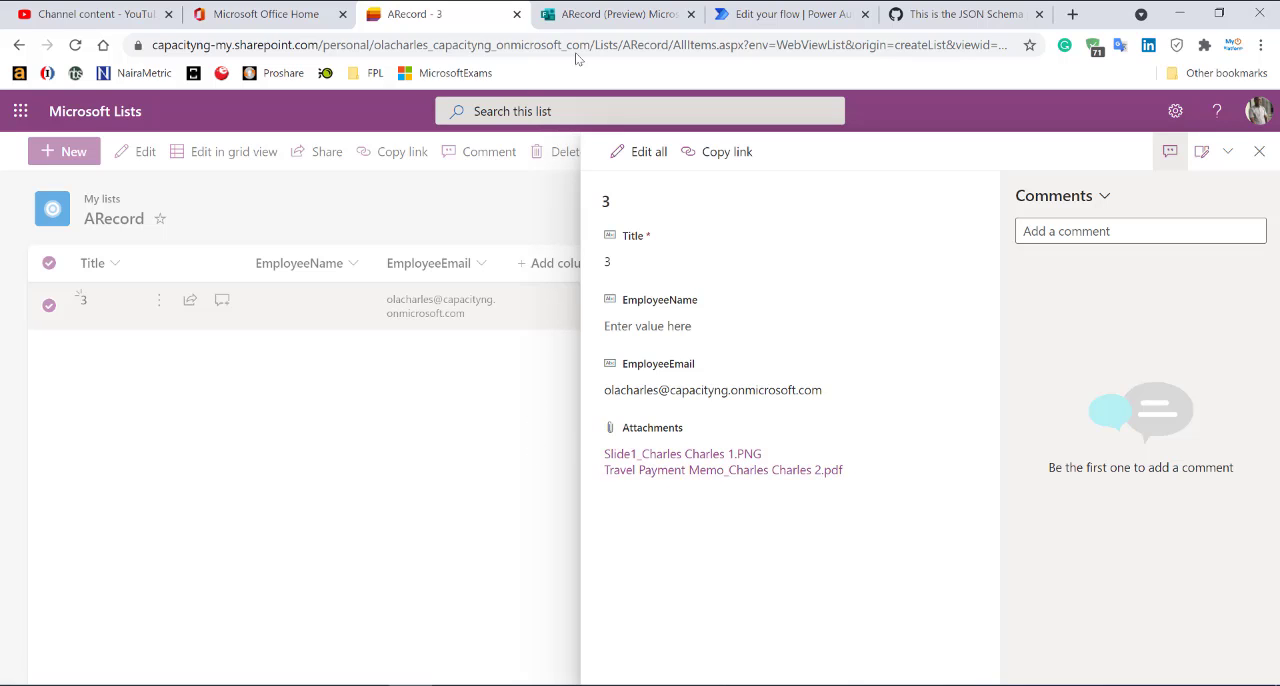
Submit another form response with Slide2.PNG as the primary school certificate and no professional certification file.
click(620, 20)
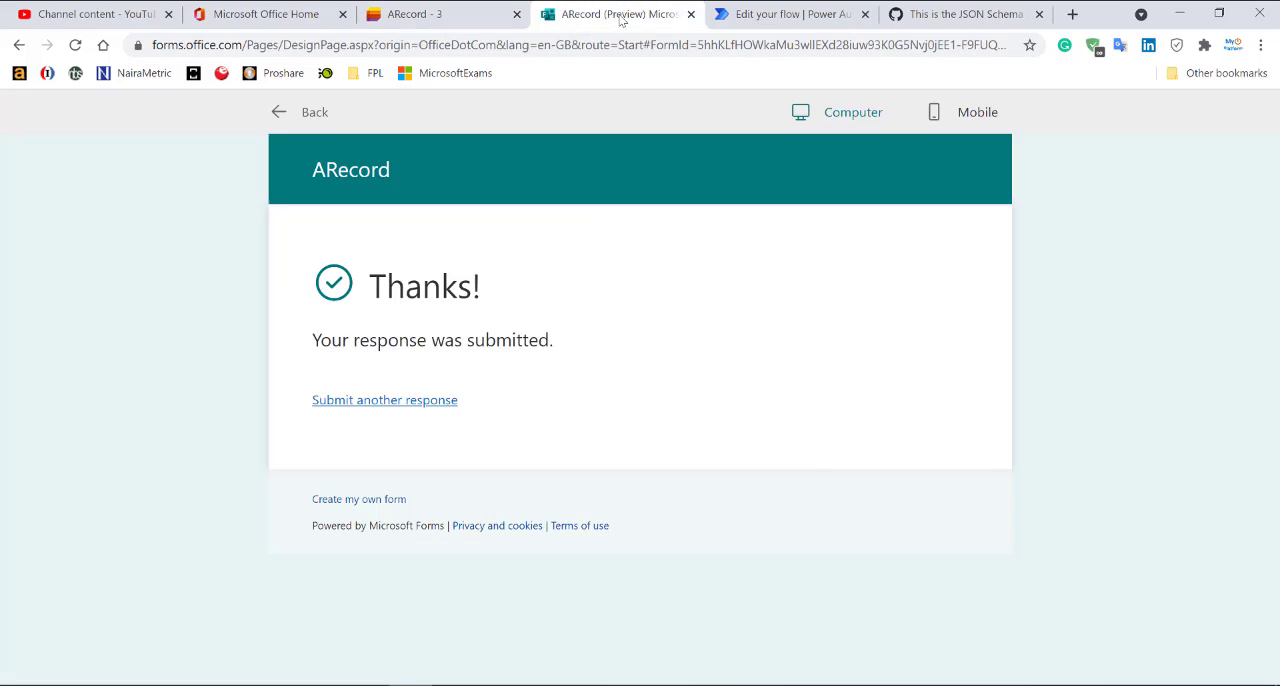
click(430, 404)
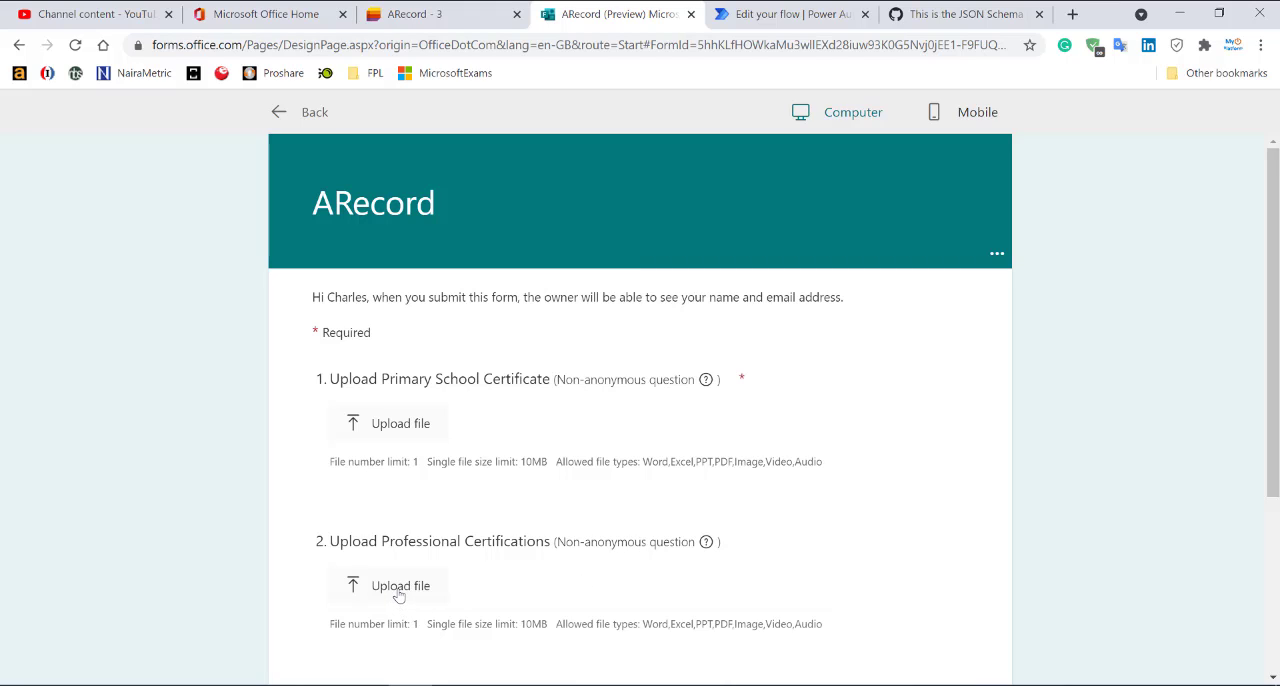
click(408, 425)
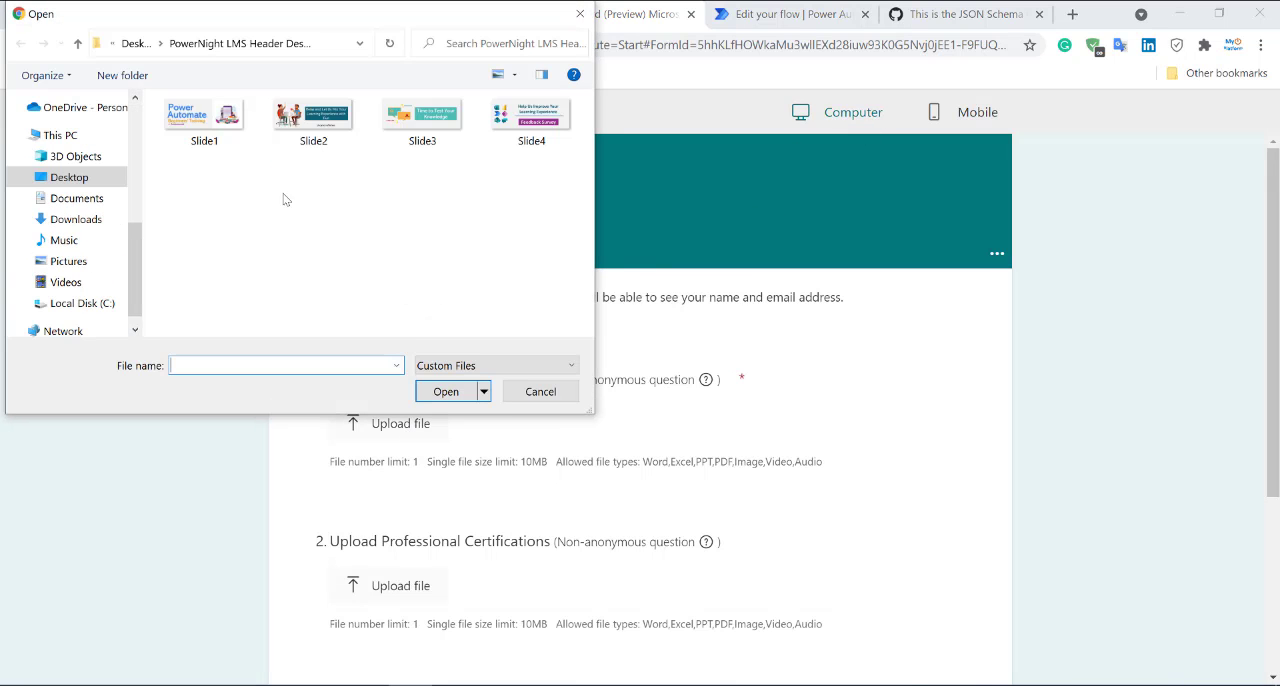
double_click(320, 118)
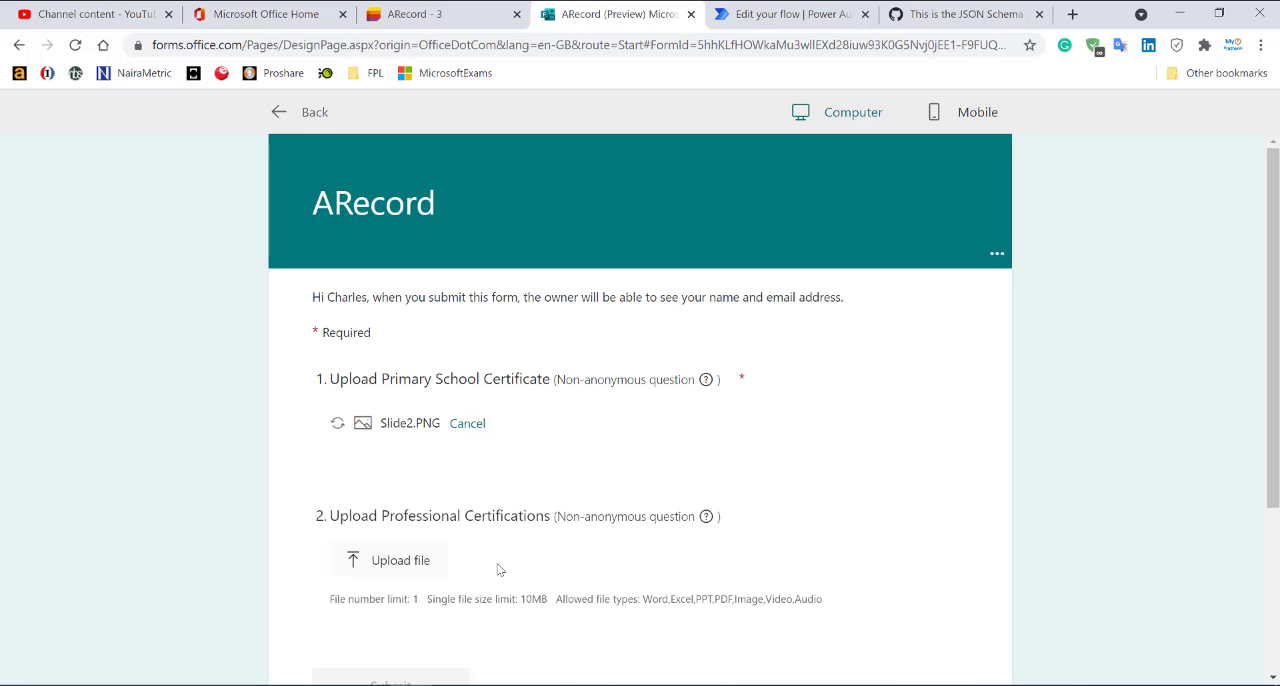
scroll(509, 572, down, 2)
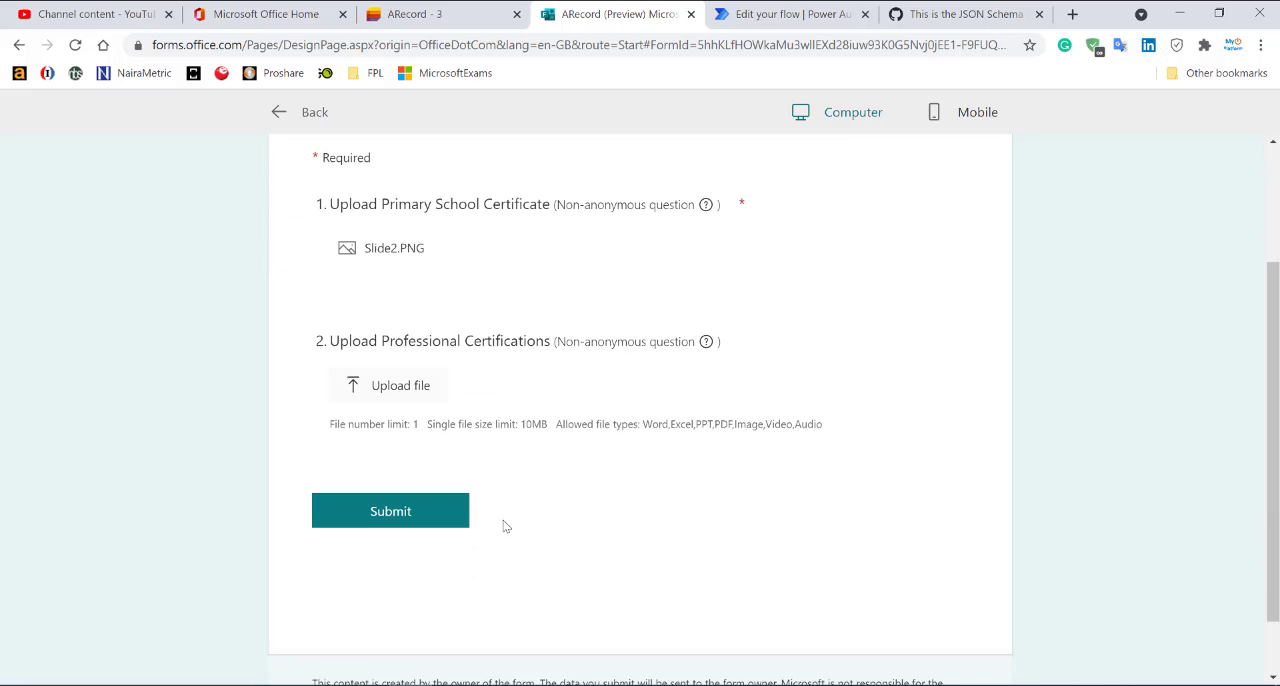
click(418, 510)
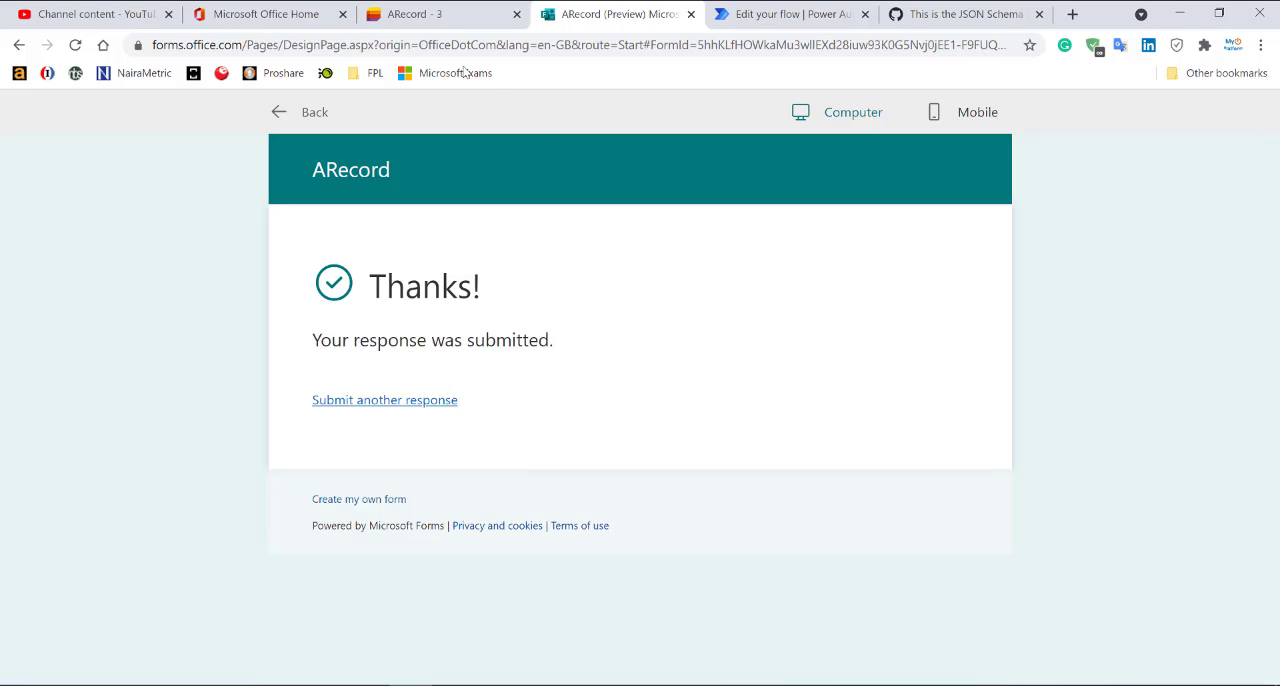
Return to the ARecord list and close the item details to look for the second response.
click(428, 16)
click(465, 492)
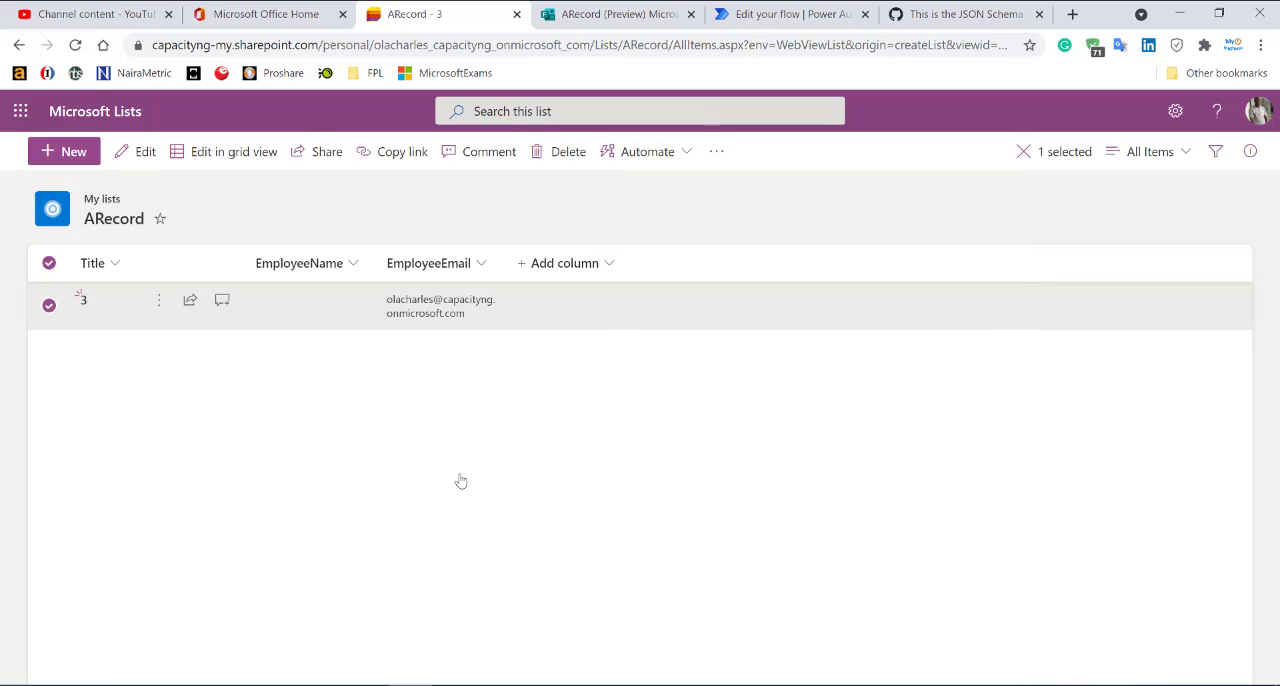
Open the latest run in the ARecord flow's run history and inspect the error on the Parse JSON 2 action.
click(785, 14)
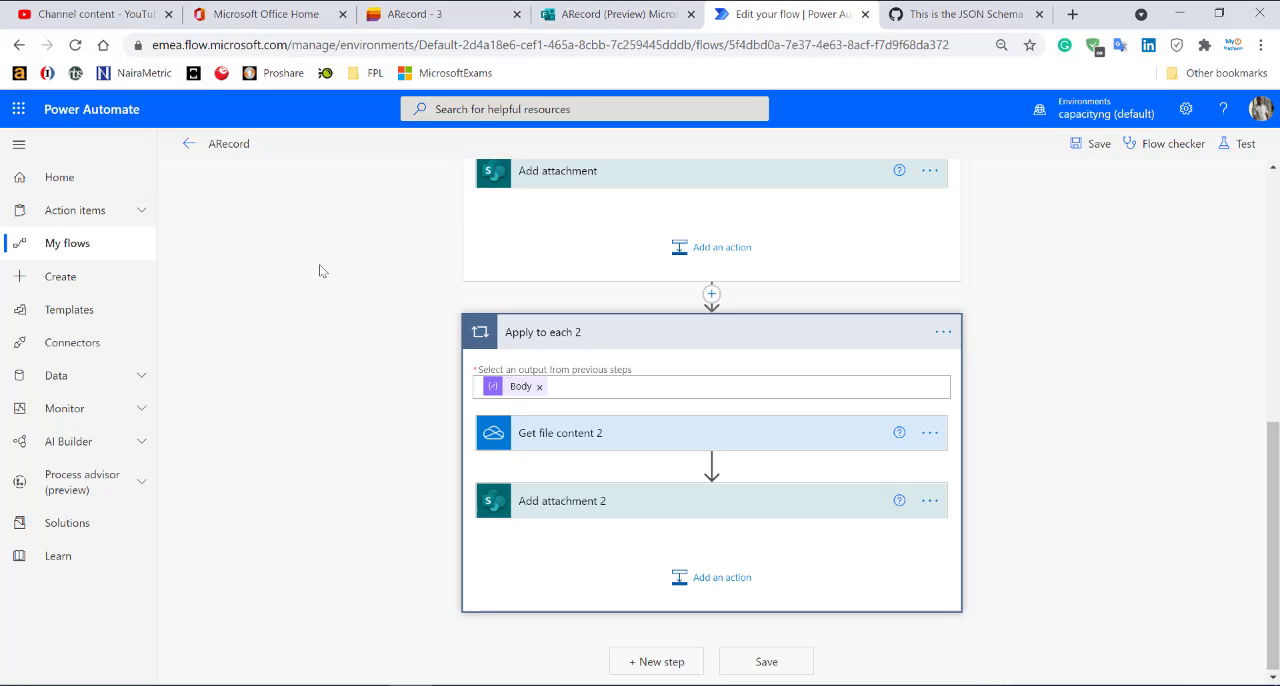
click(188, 144)
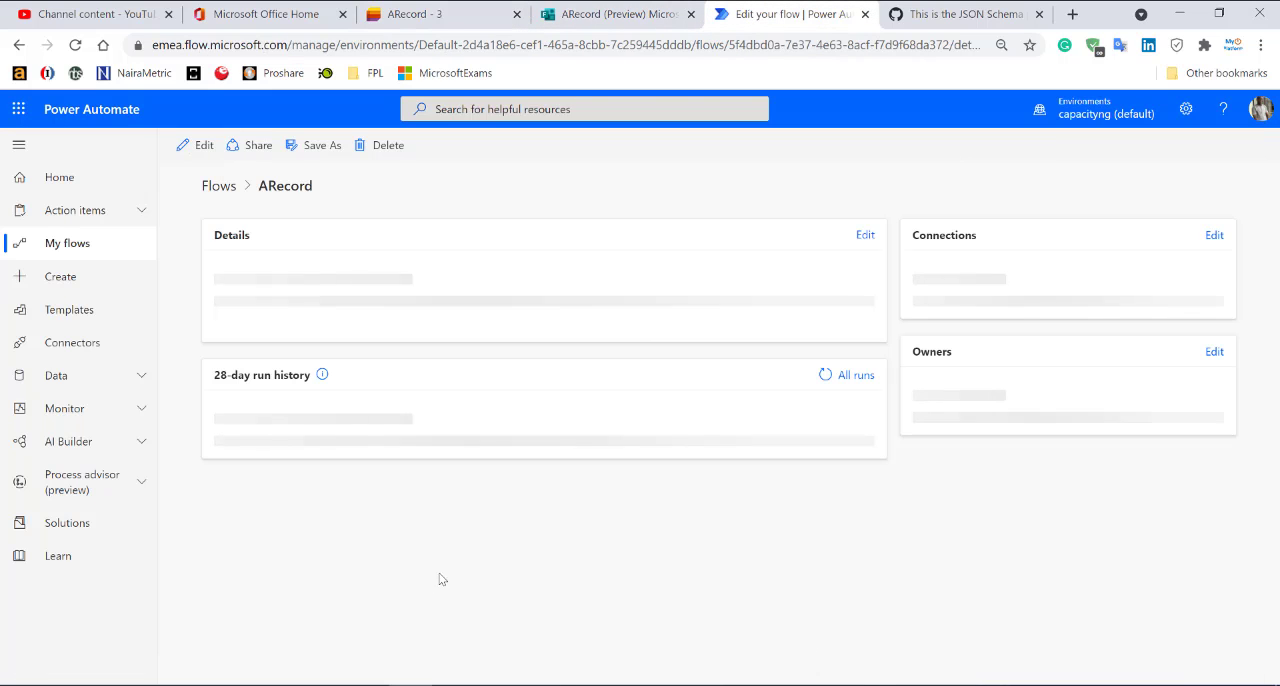
scroll(463, 574, down, 1)
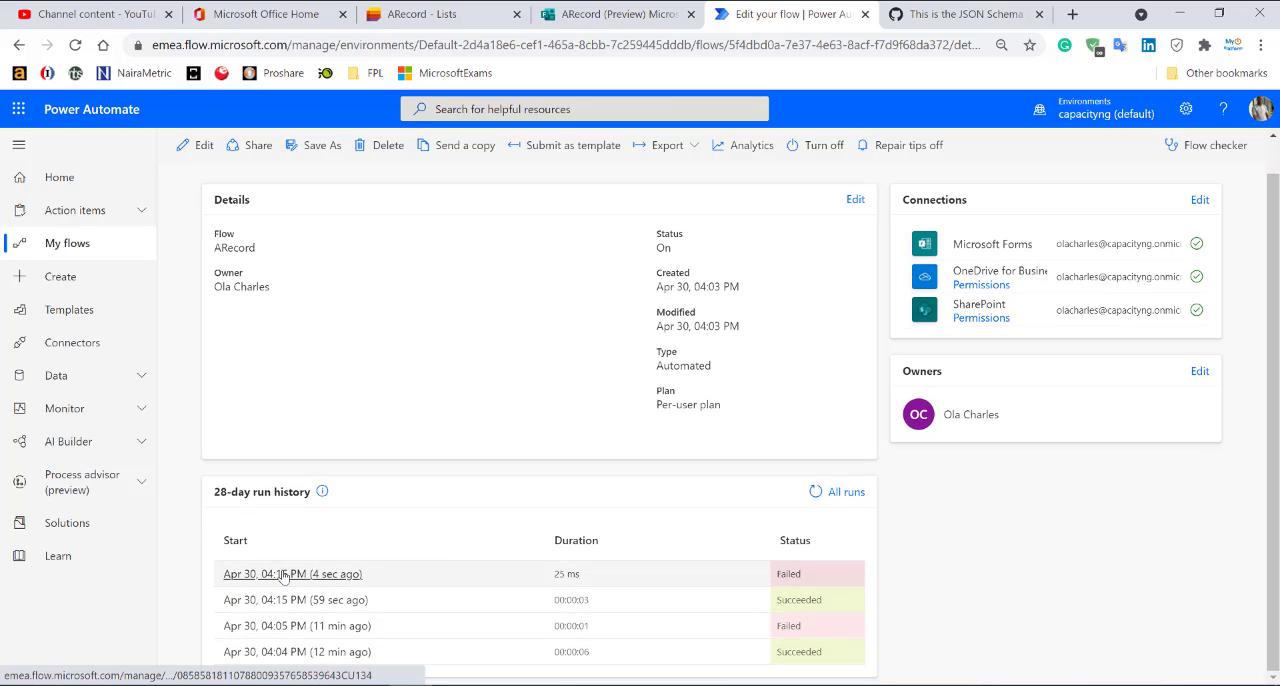
click(283, 574)
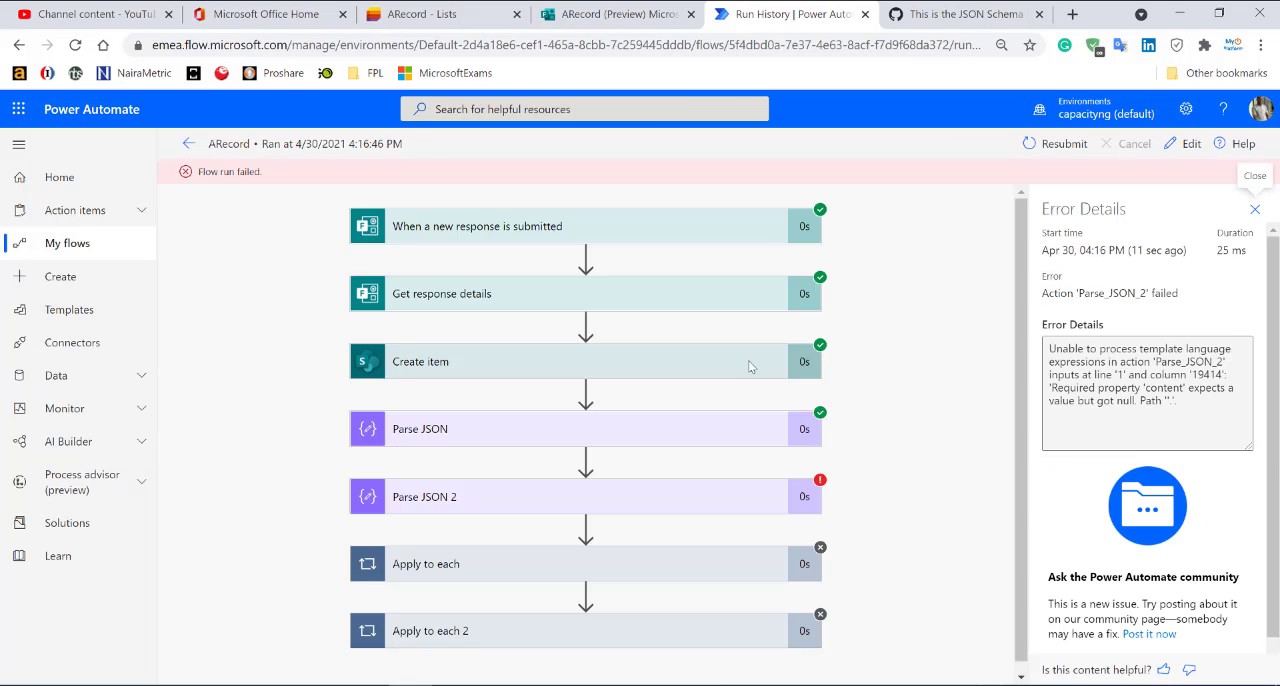
click(650, 508)
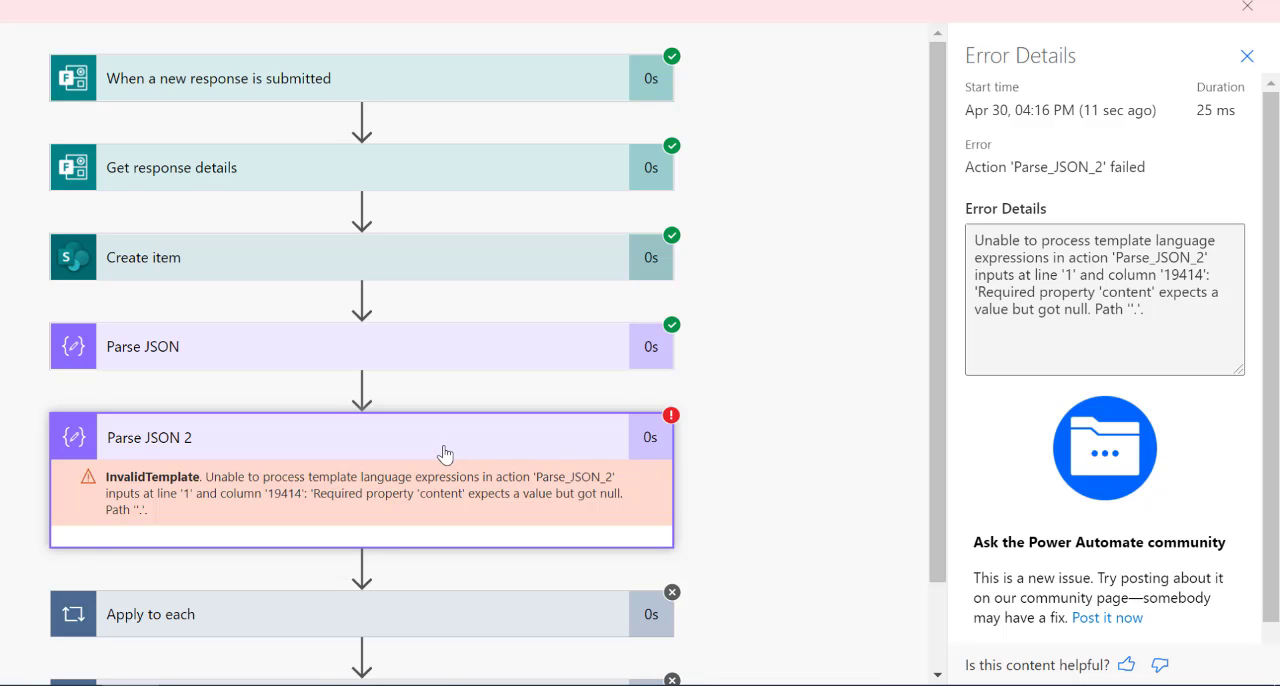
Close the ARecord list's browser tab and return the ARecord form from preview to editing.
click(446, 441)
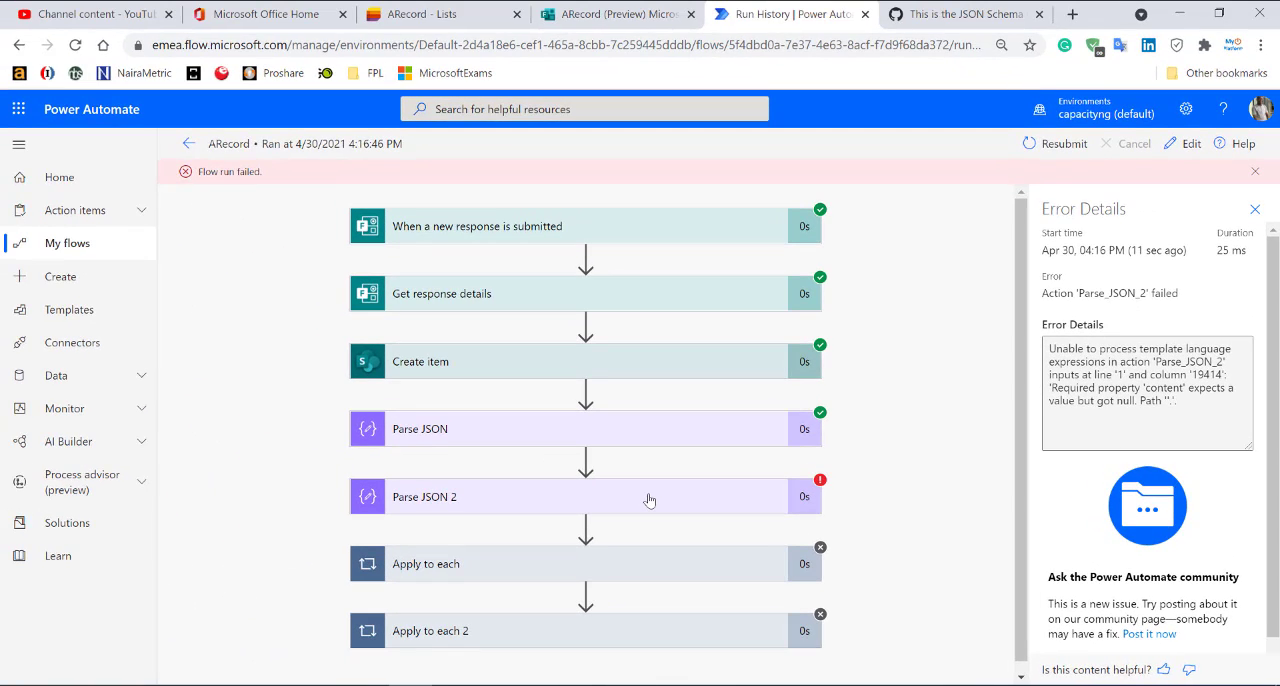
click(622, 24)
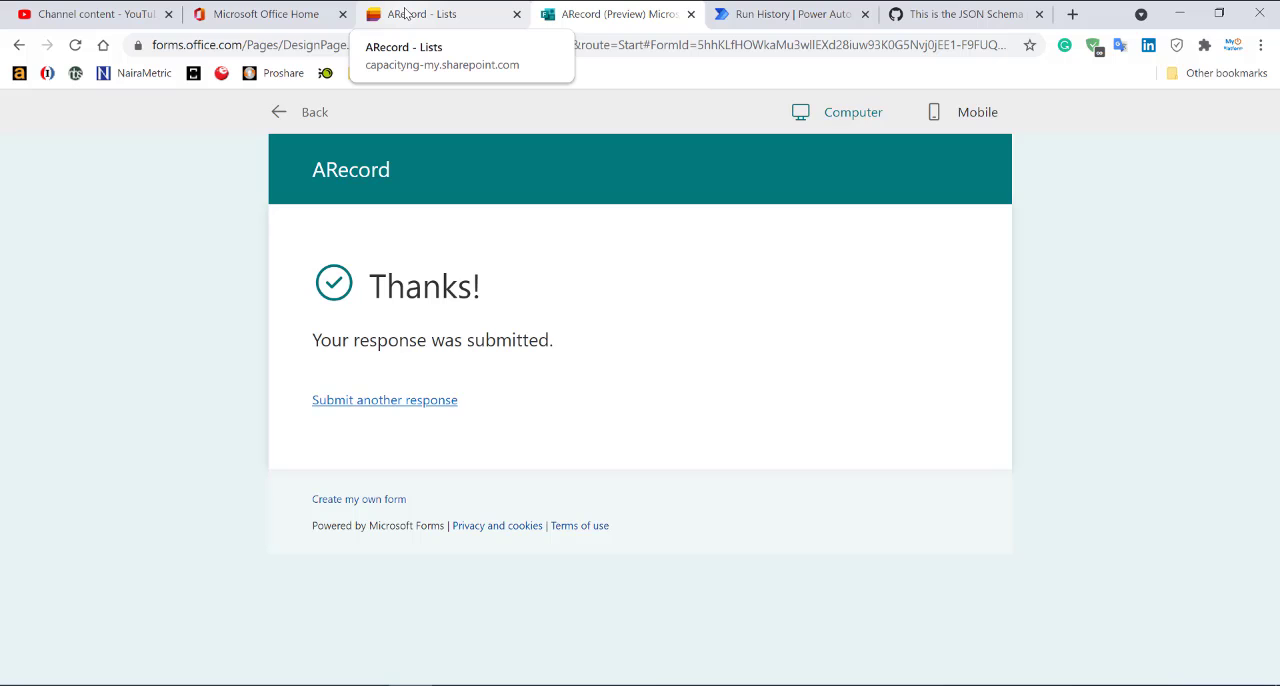
click(474, 16)
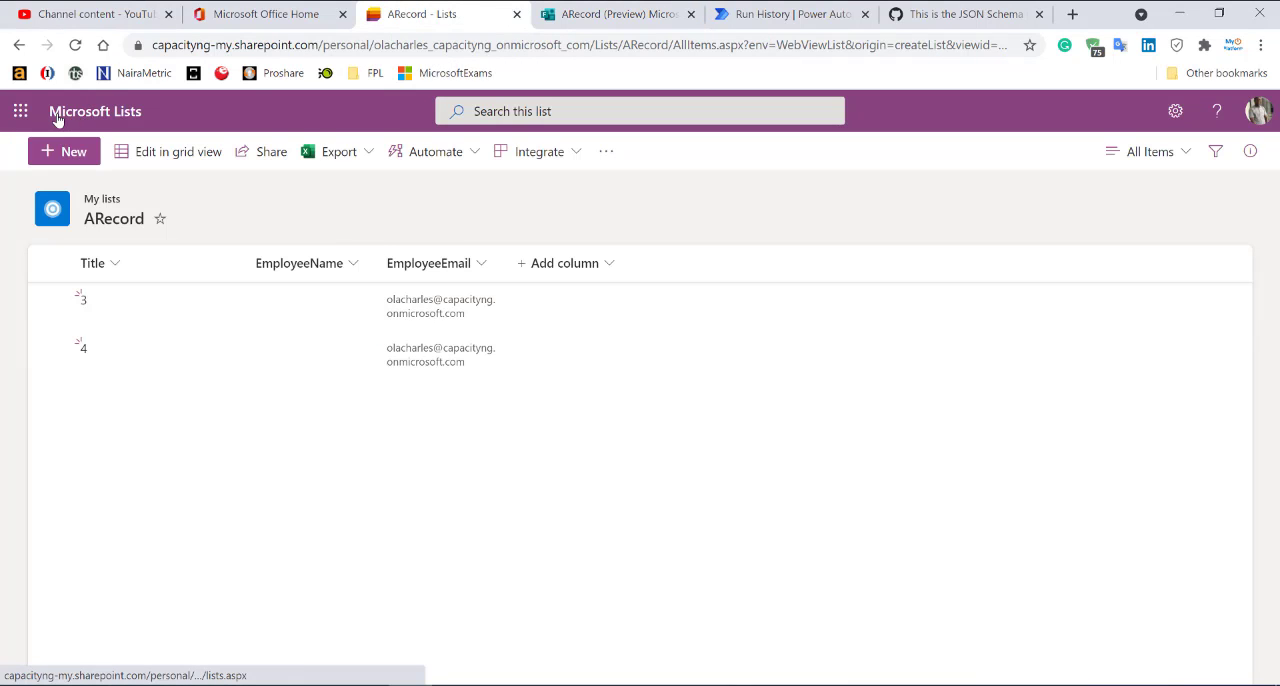
click(517, 15)
click(305, 112)
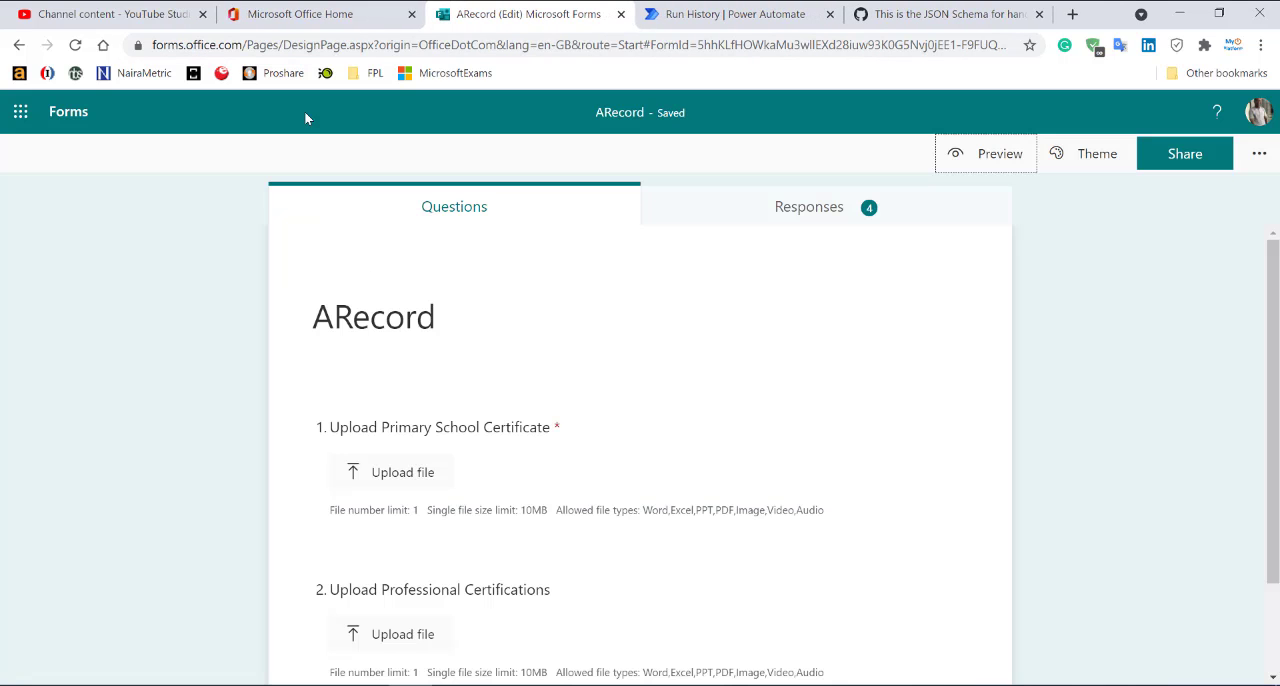
Open Microsoft Lists in a new browser tab.
click(21, 112)
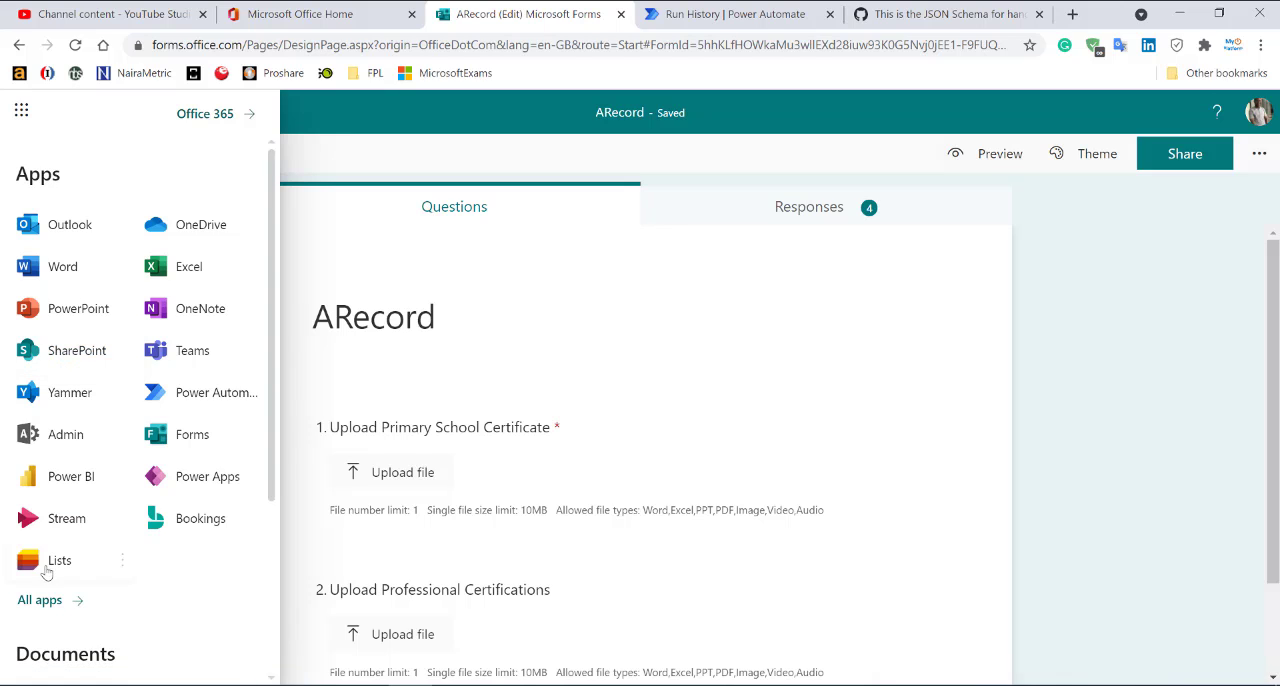
click(122, 560)
click(176, 598)
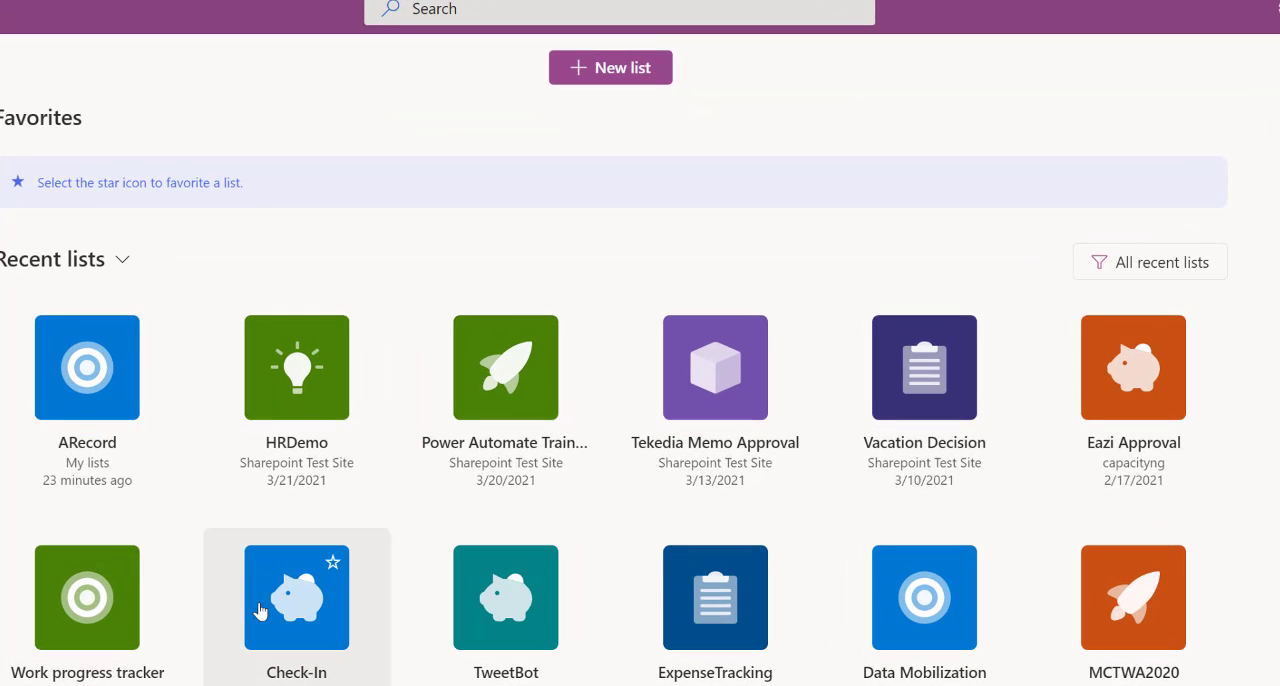
Create a blank list named Employee Certification Update, saved to My lists.
click(605, 67)
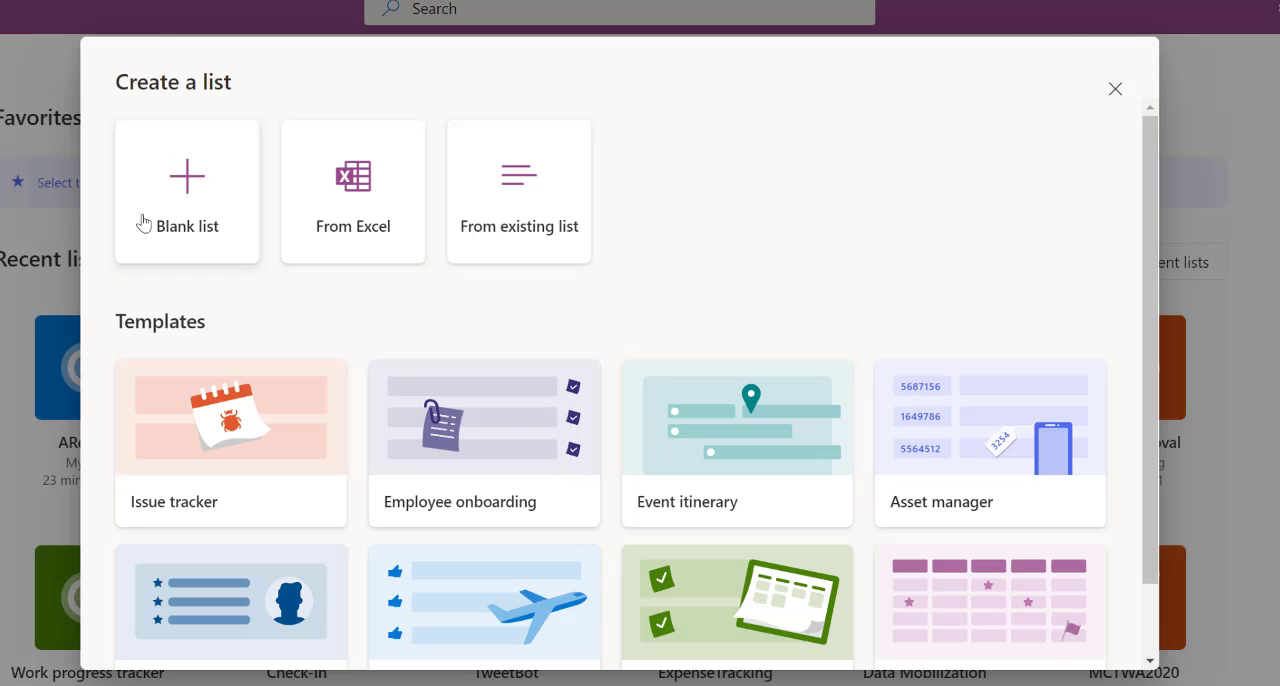
click(166, 203)
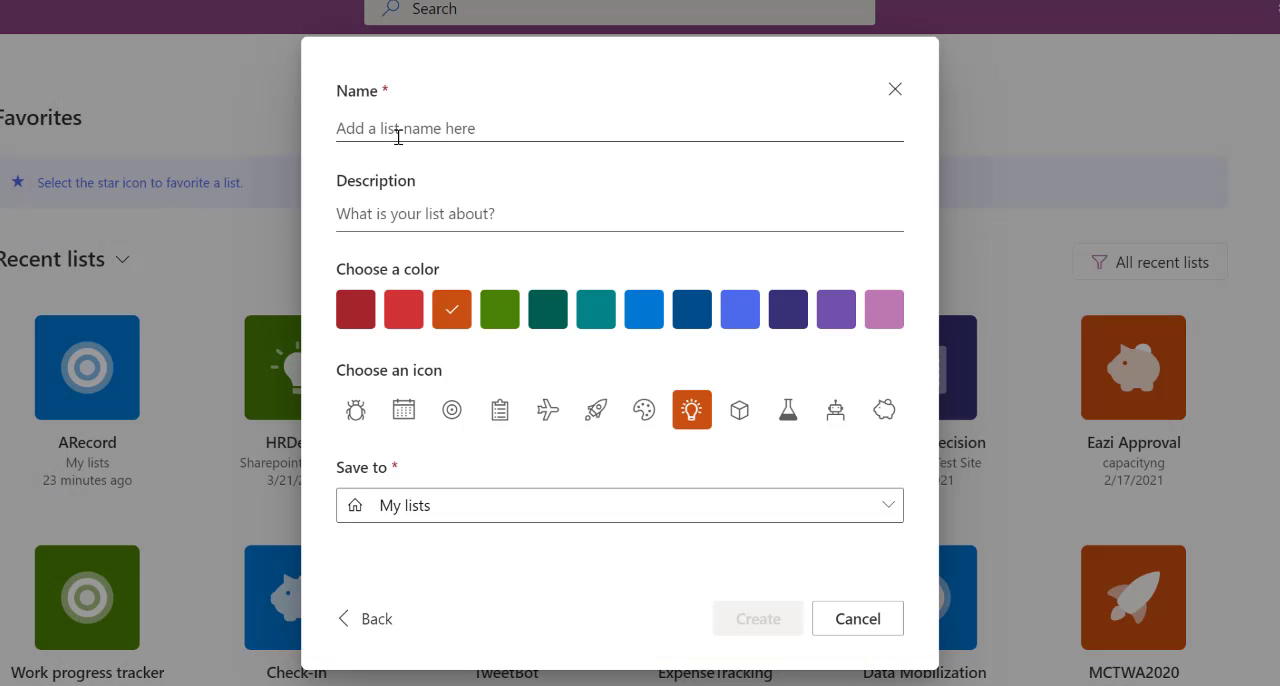
click(398, 131)
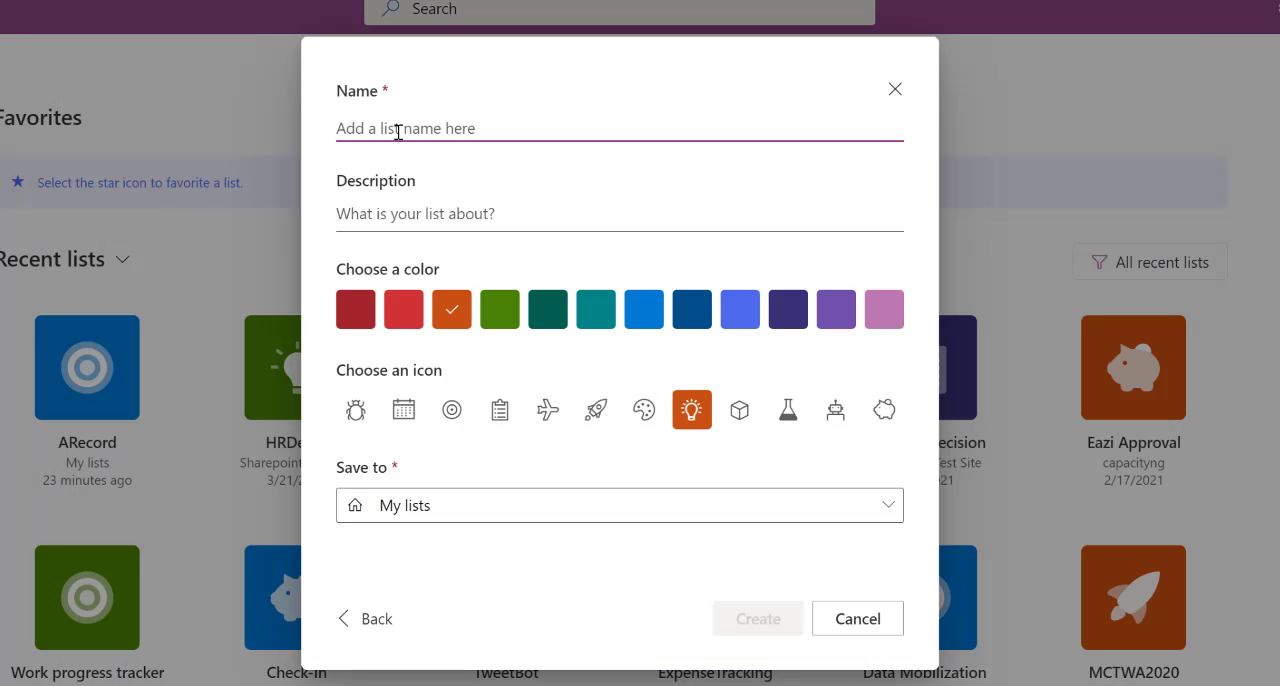
text(Employee )
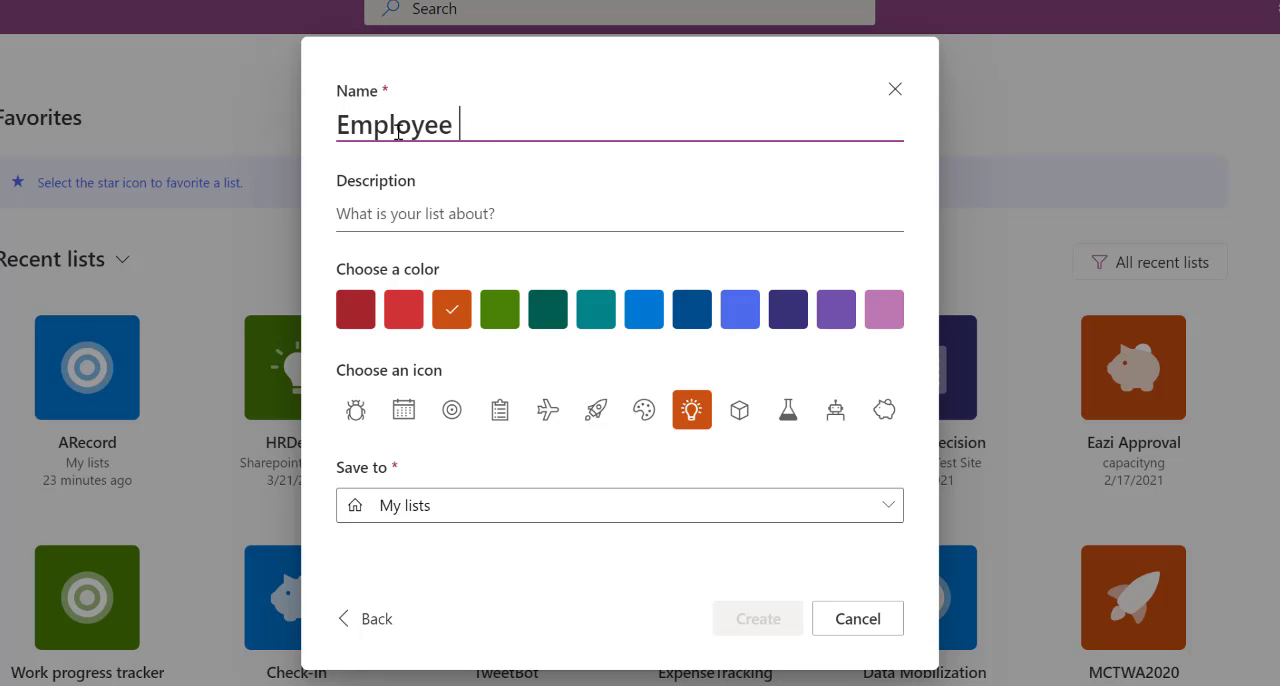
text(Cert)
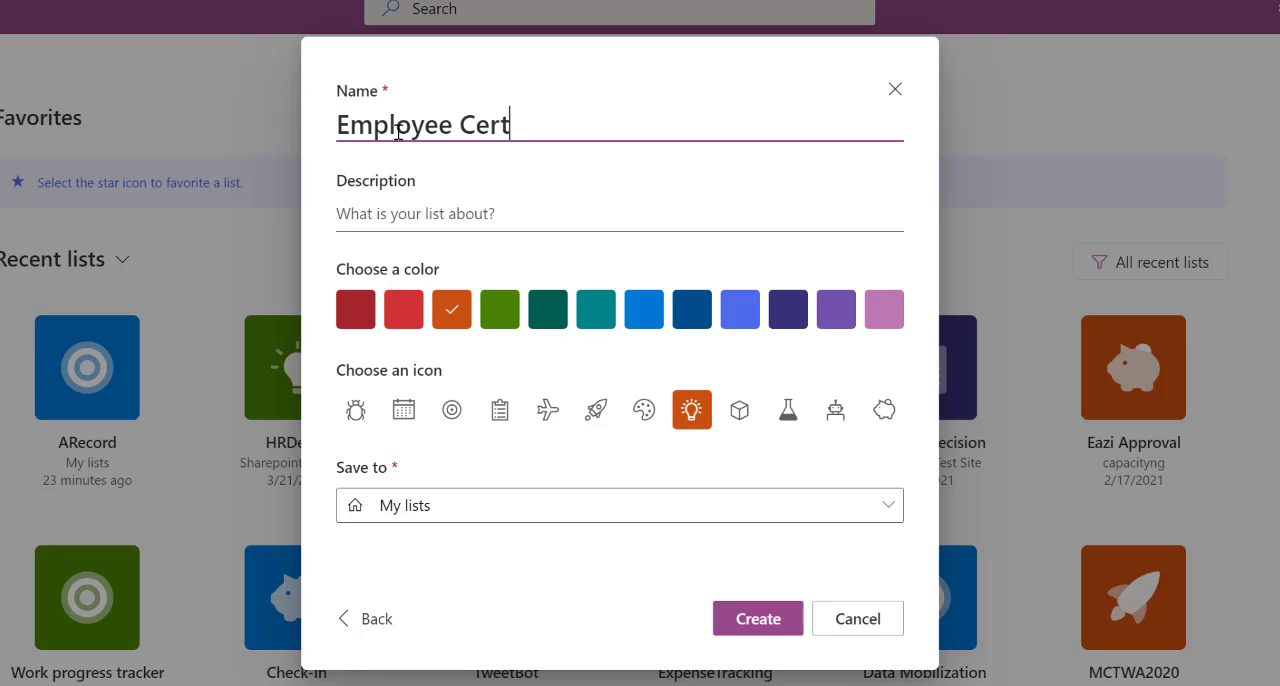
text(ification Update)
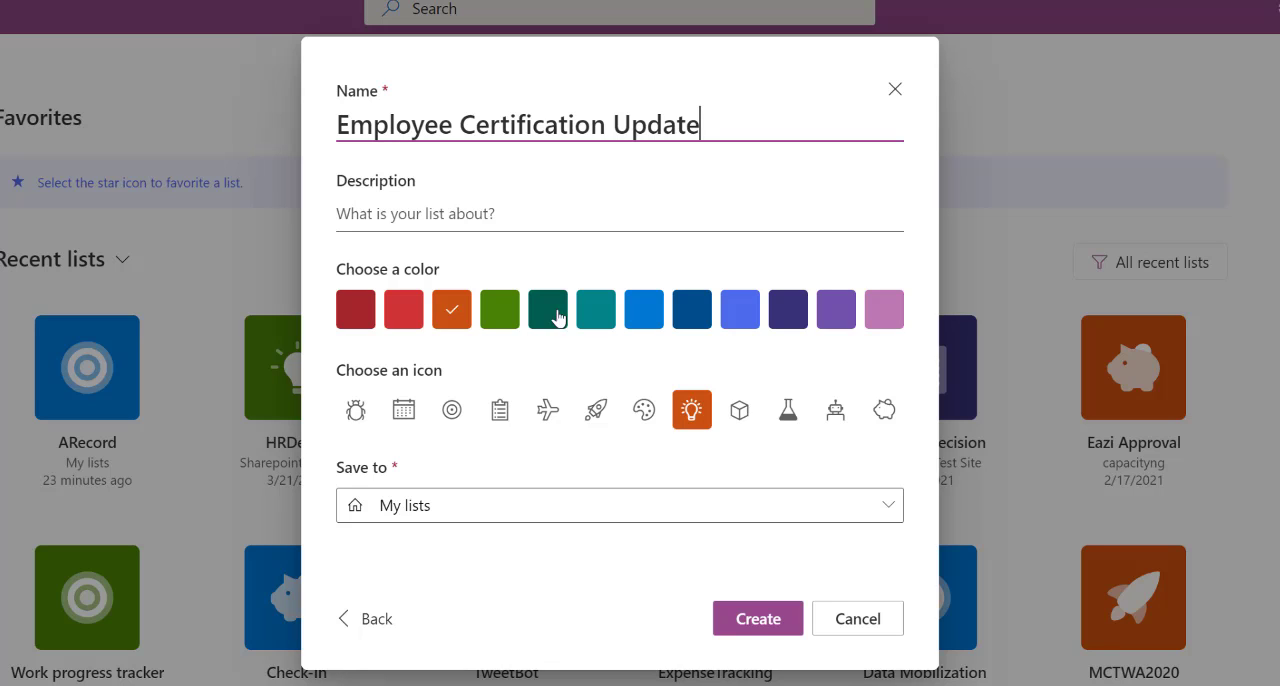
click(572, 515)
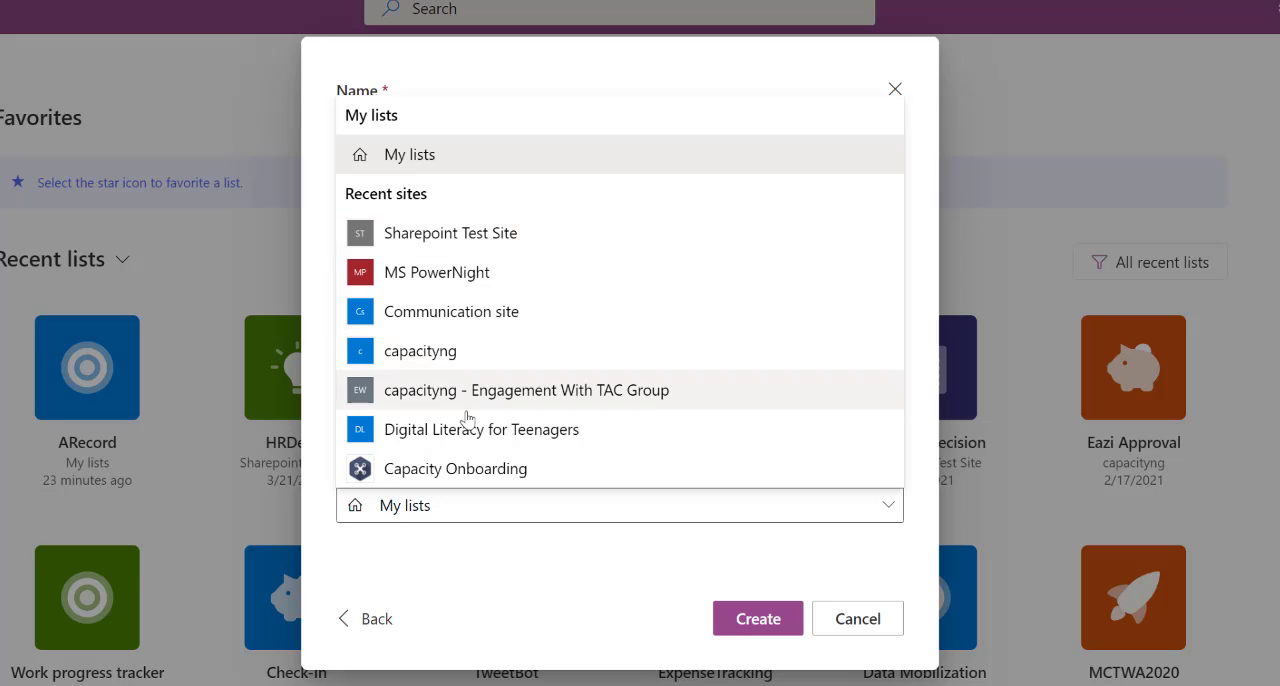
click(550, 558)
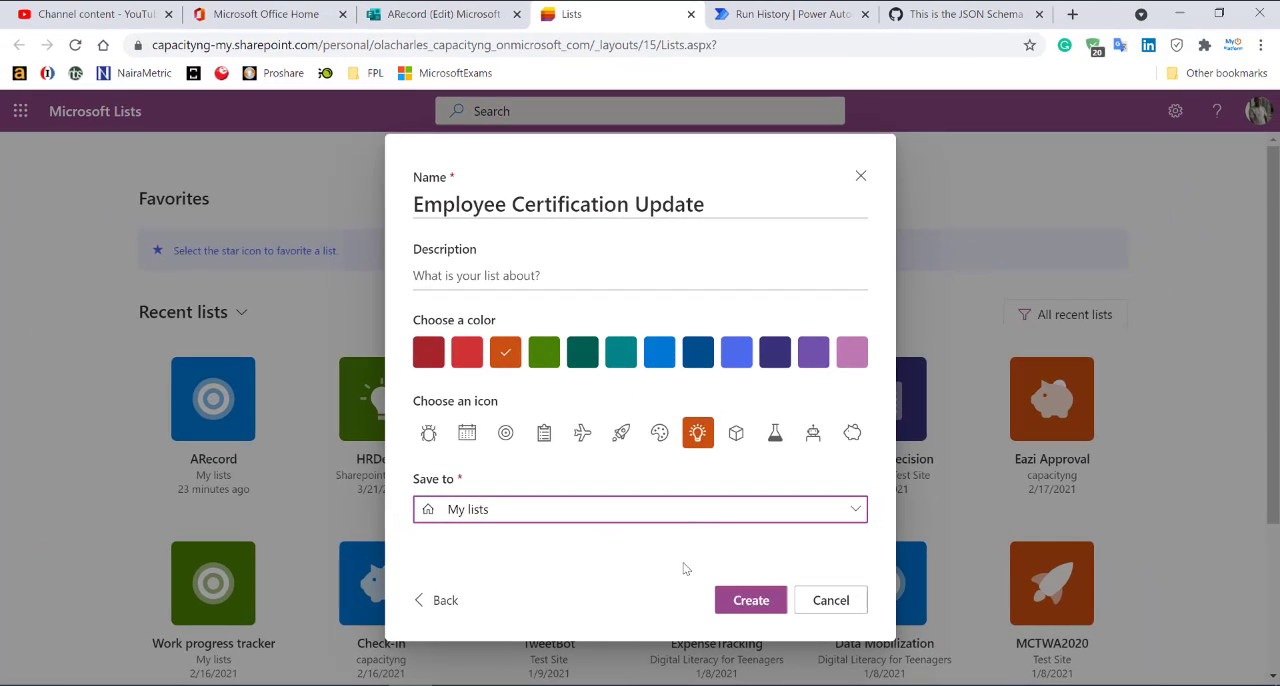
click(749, 614)
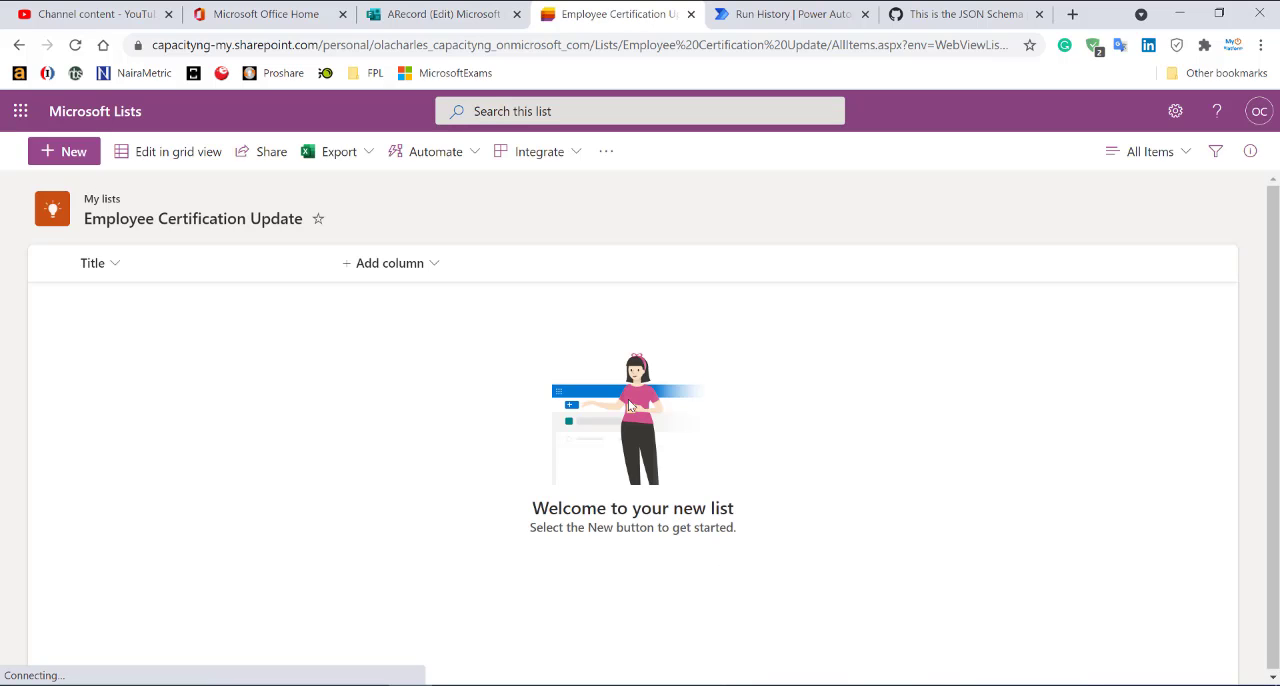
Narrow the Title column and add a single-line text column named EmployeeName.
drag(332, 265, 253, 267)
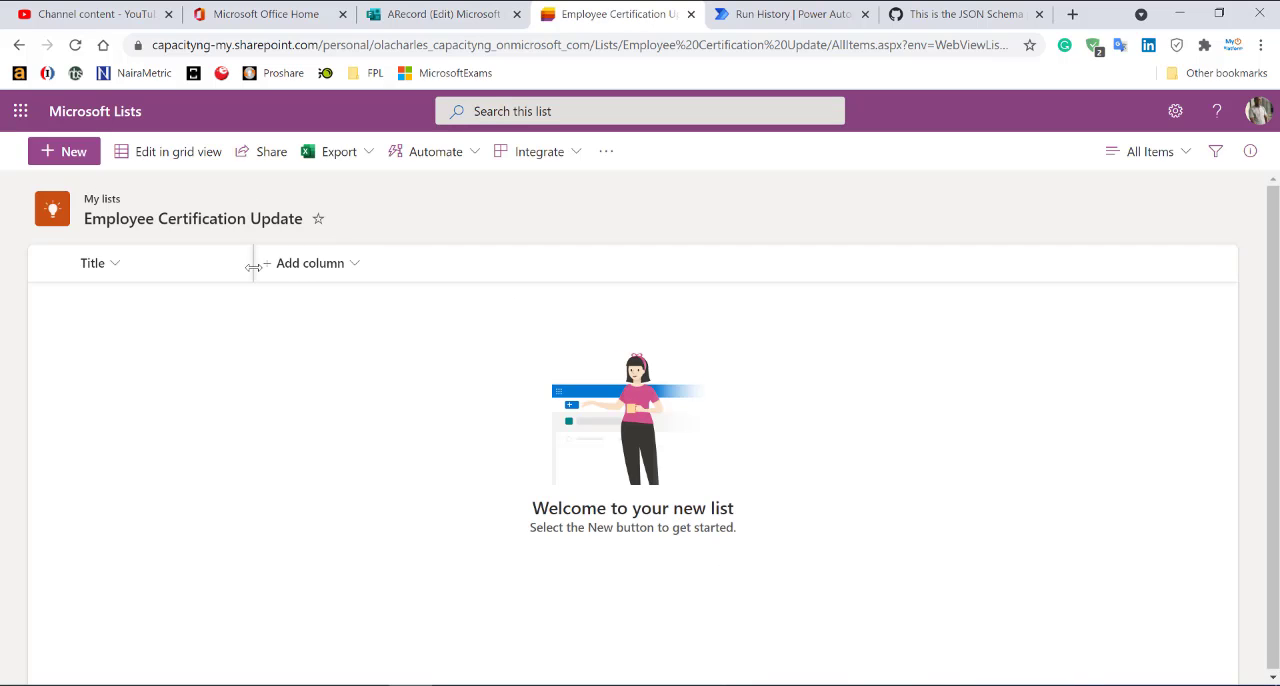
click(337, 264)
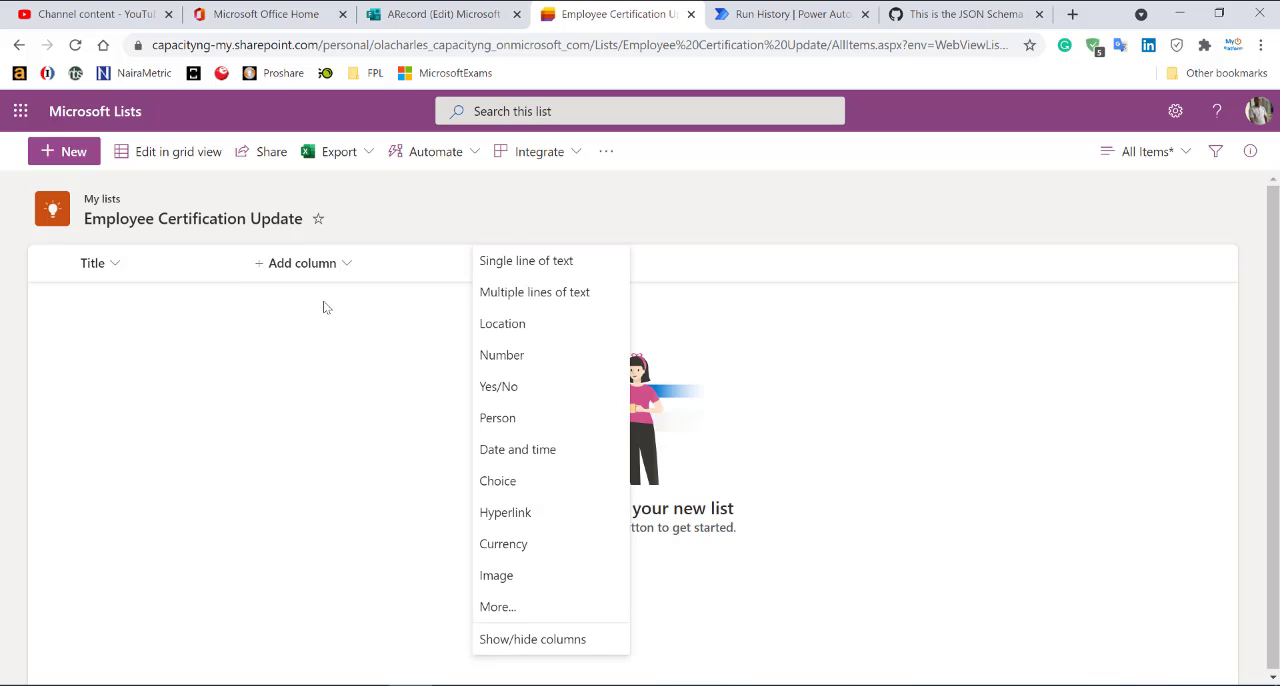
click(523, 258)
text(E)
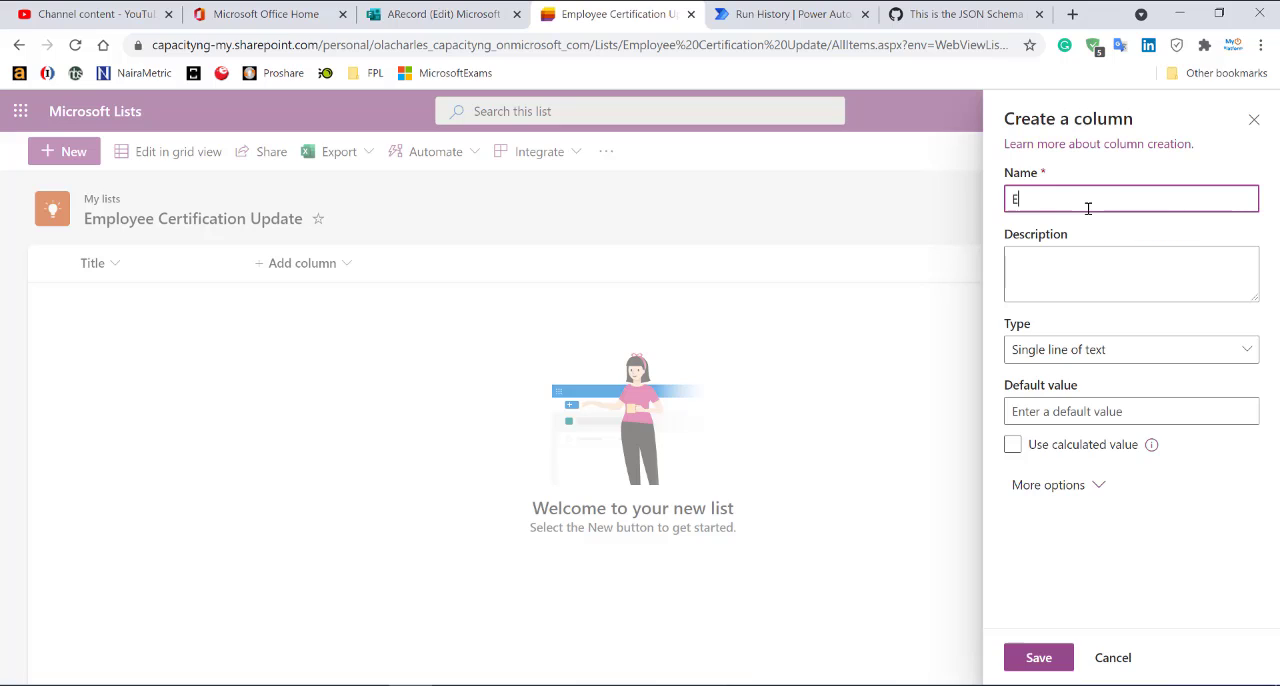
text(mployeeName)
click(1030, 658)
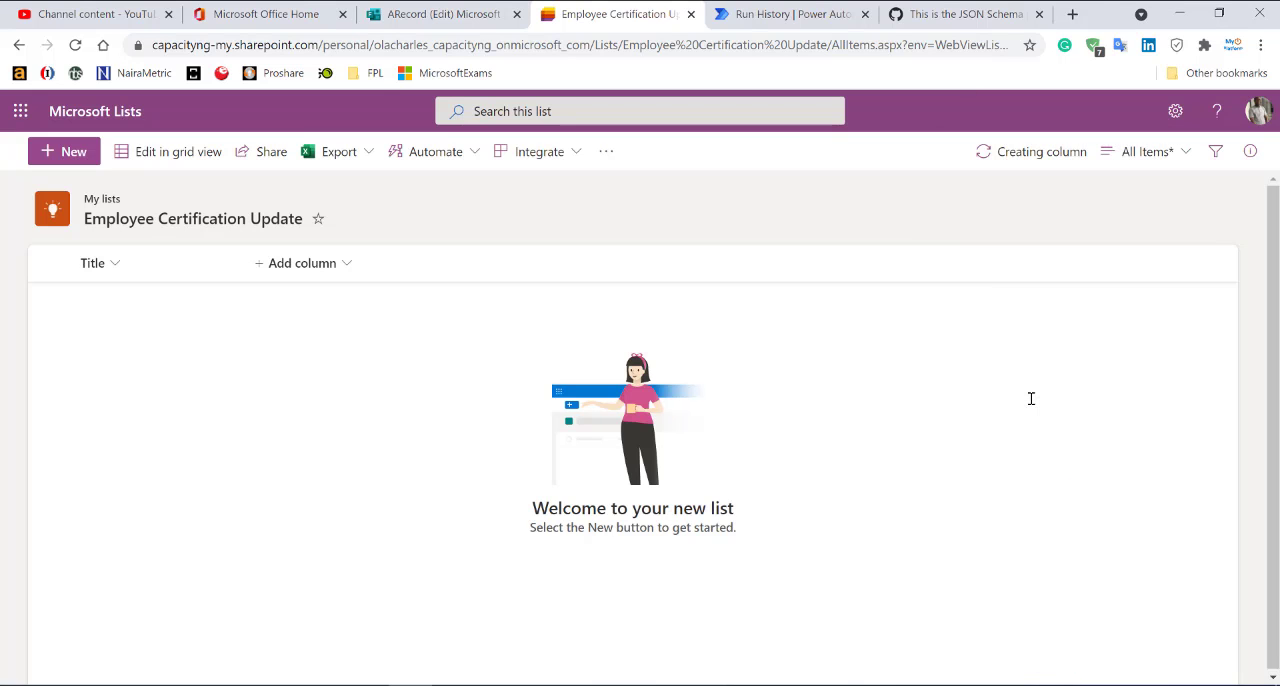
Add a single-line text column named EmployeeEmail to the list.
click(433, 265)
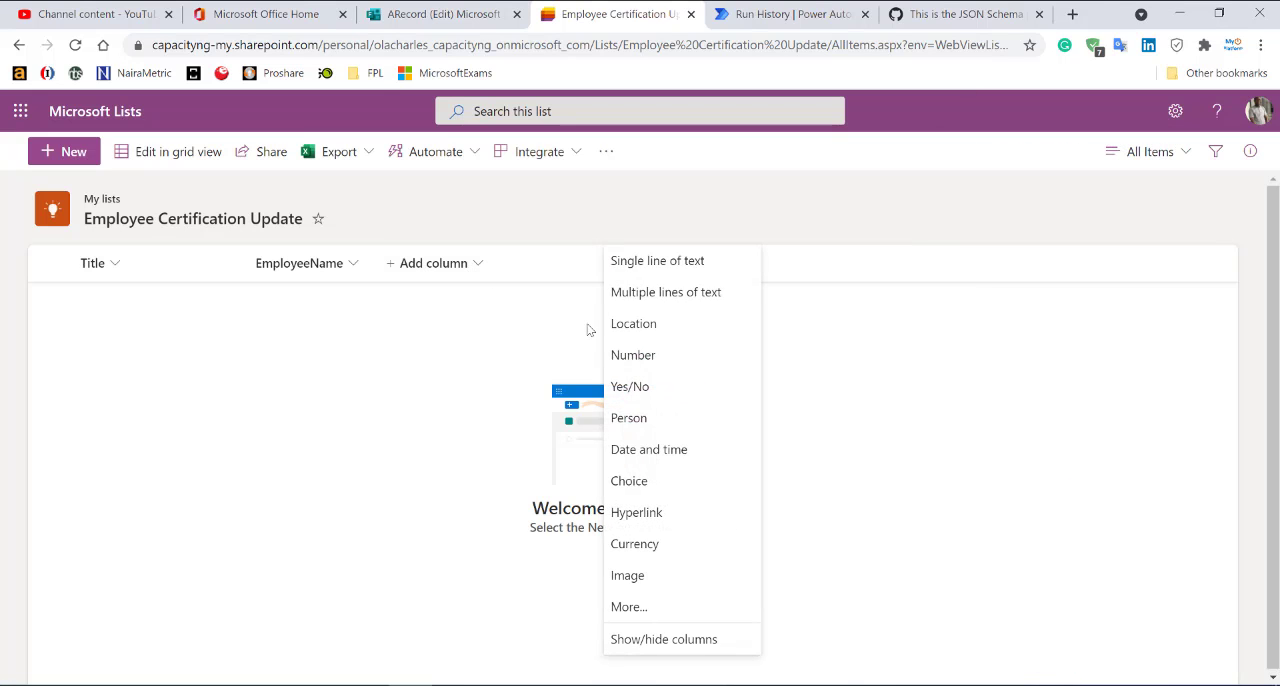
click(625, 262)
text(E)
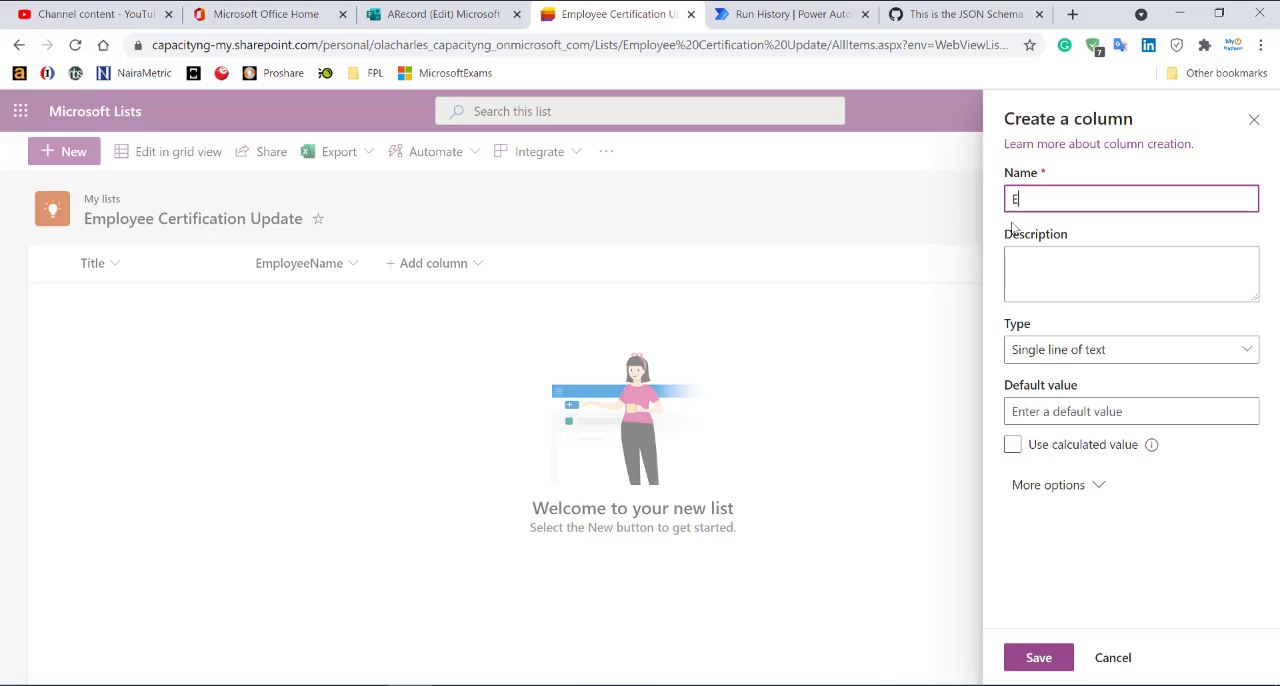
text(mployeeEmail)
click(1037, 657)
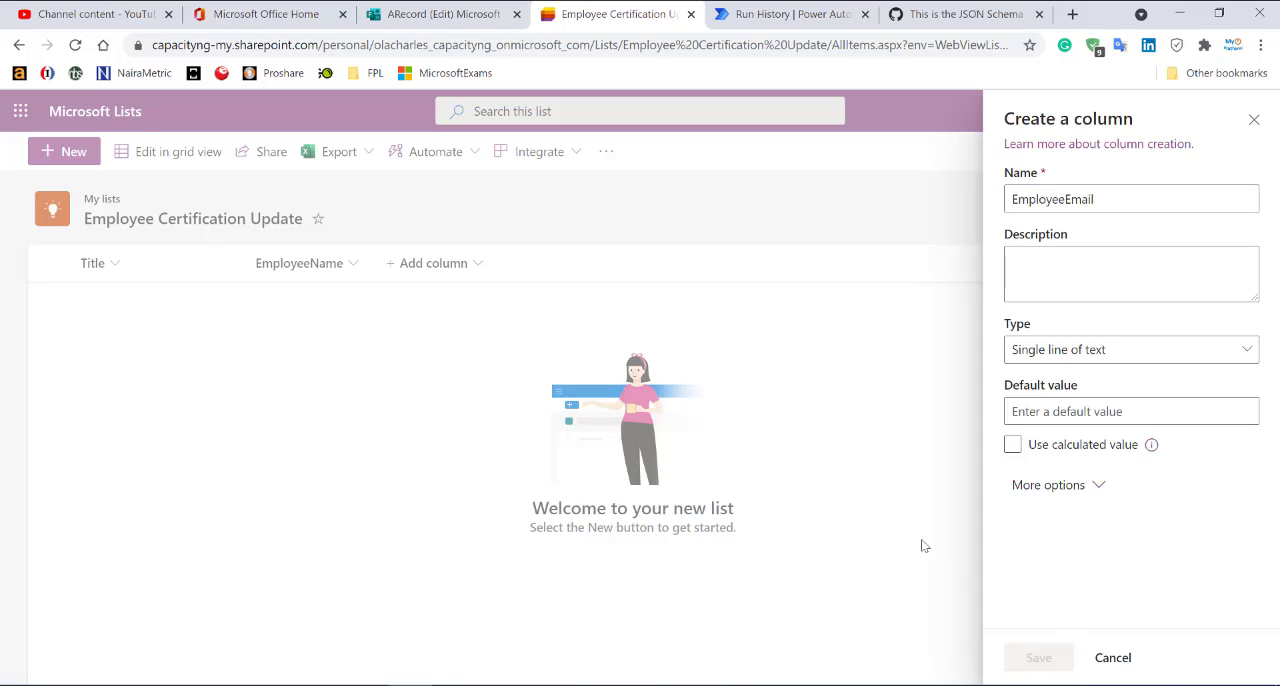
Add a date and time column named SubmissionTime to the list, with the time included.
click(565, 263)
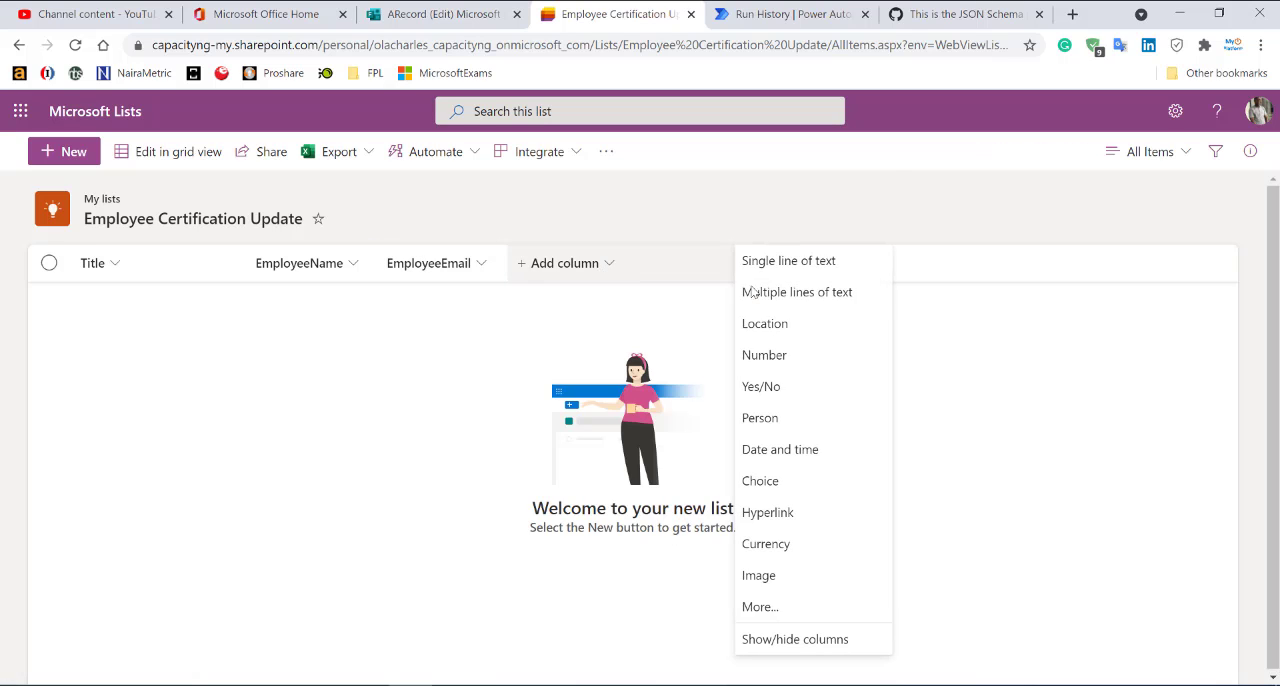
click(796, 452)
text(Subm)
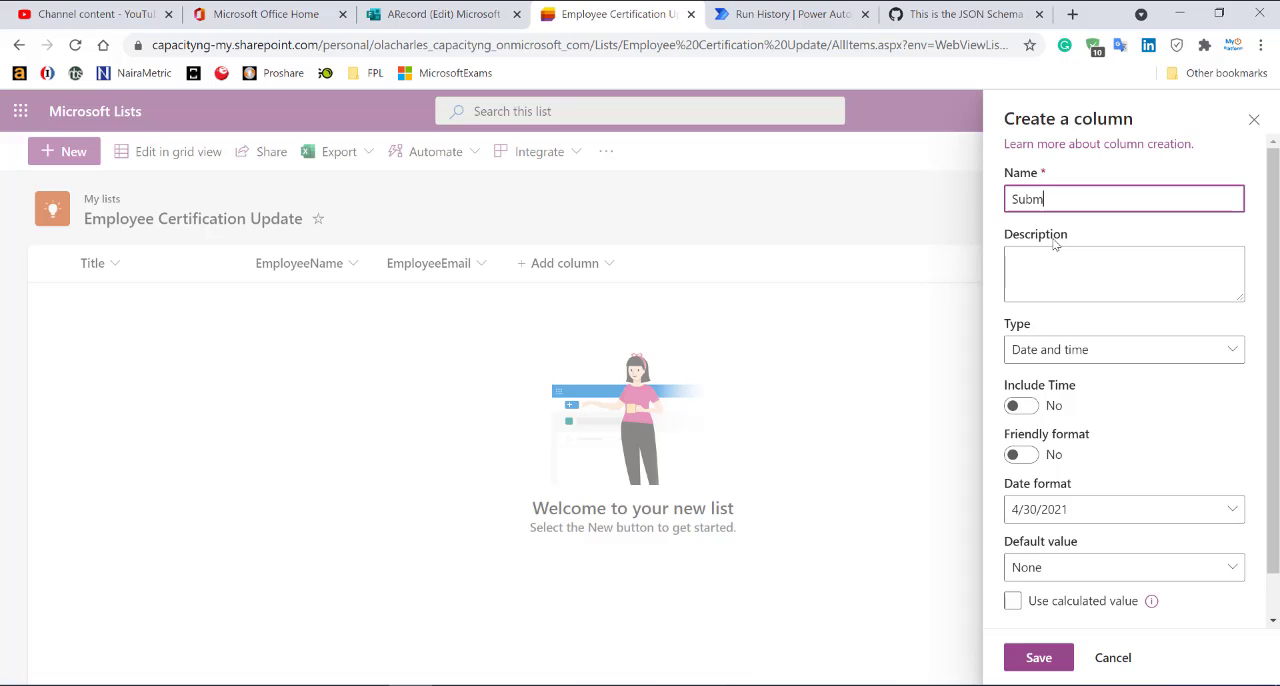
text(issionTime)
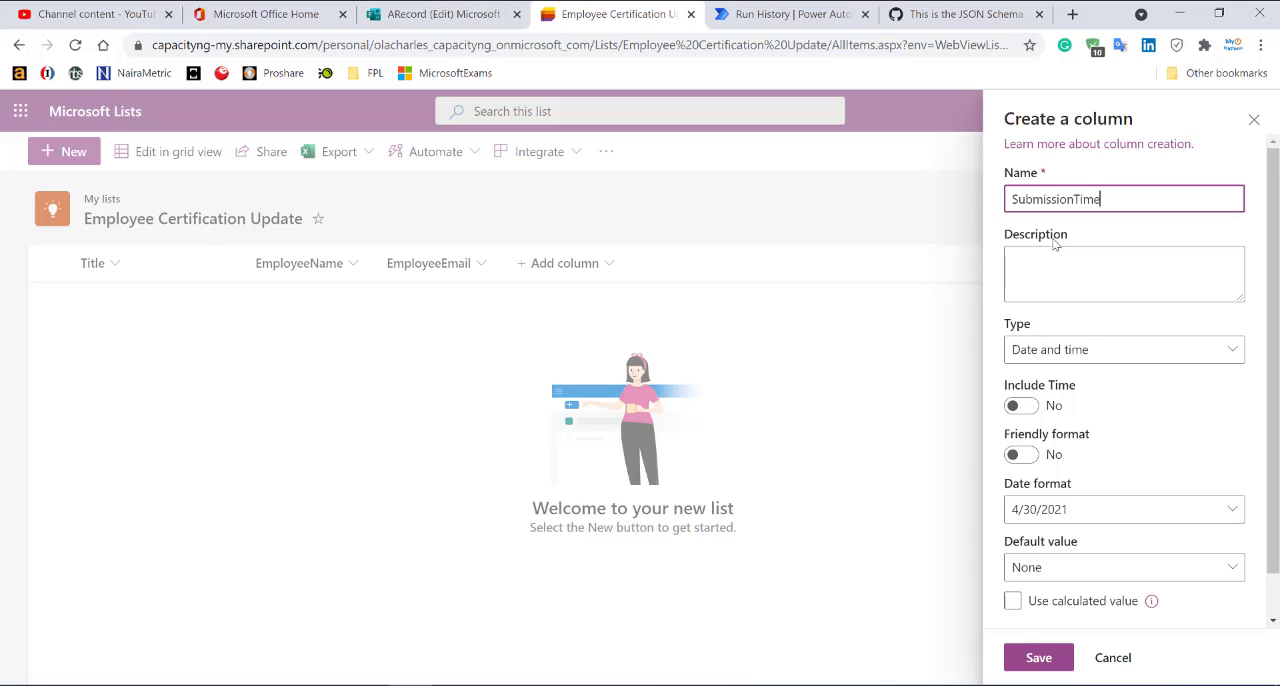
click(1021, 405)
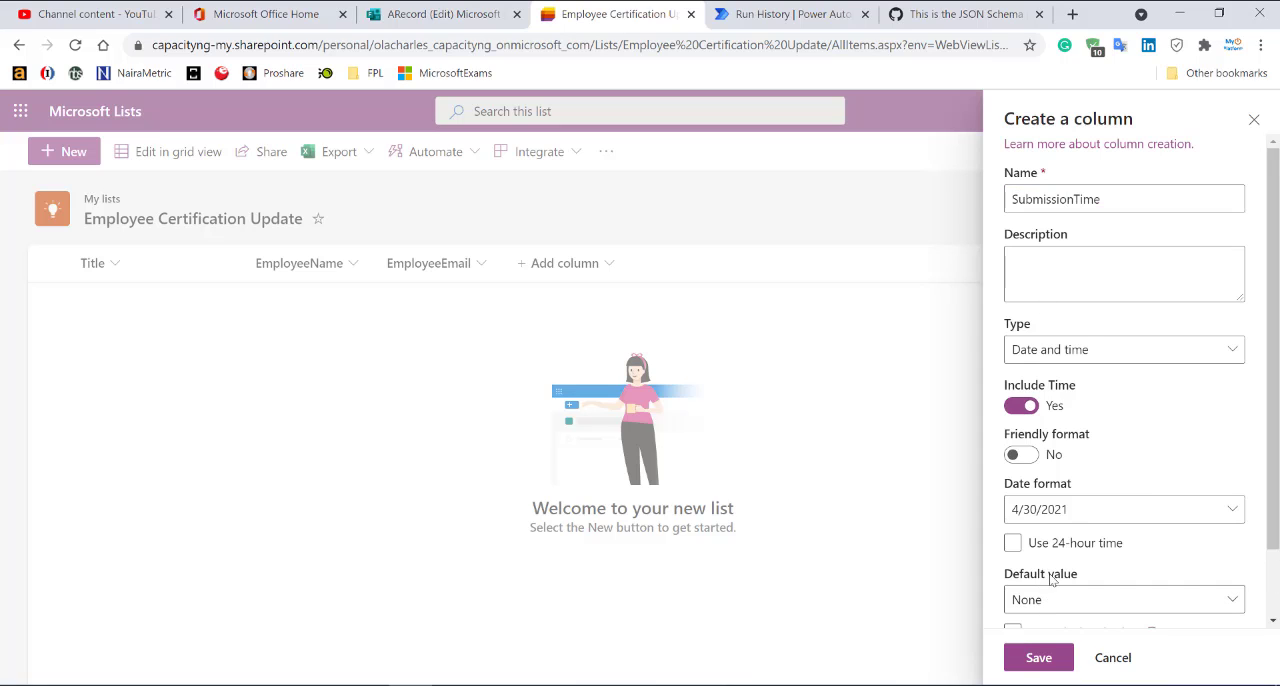
scroll(1073, 561, down, 2)
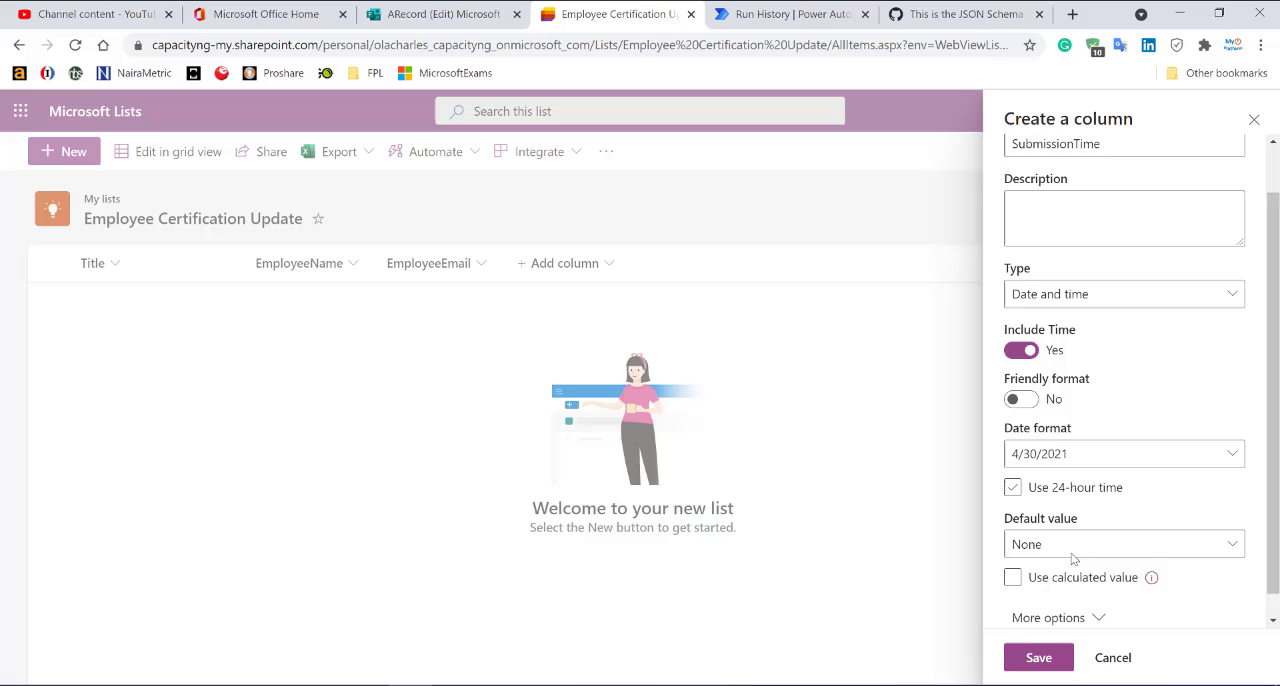
click(1036, 658)
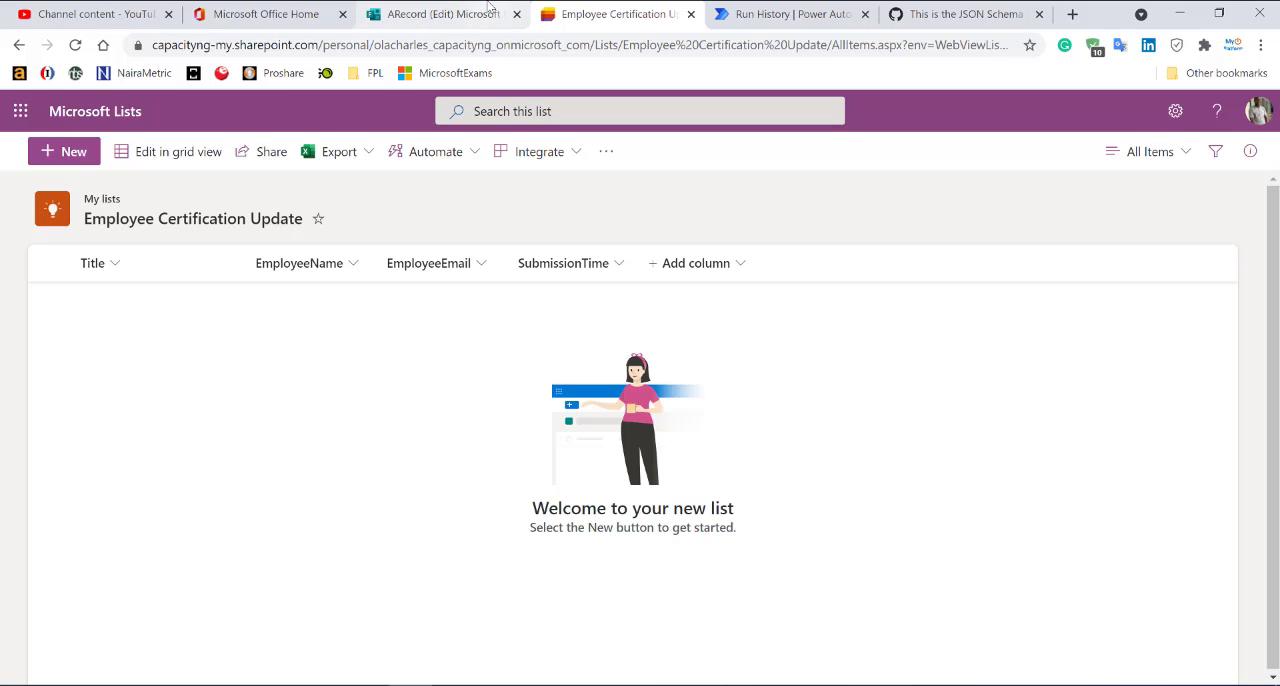
Create a new form in Microsoft Forms titled Employee Certification Update.
click(443, 14)
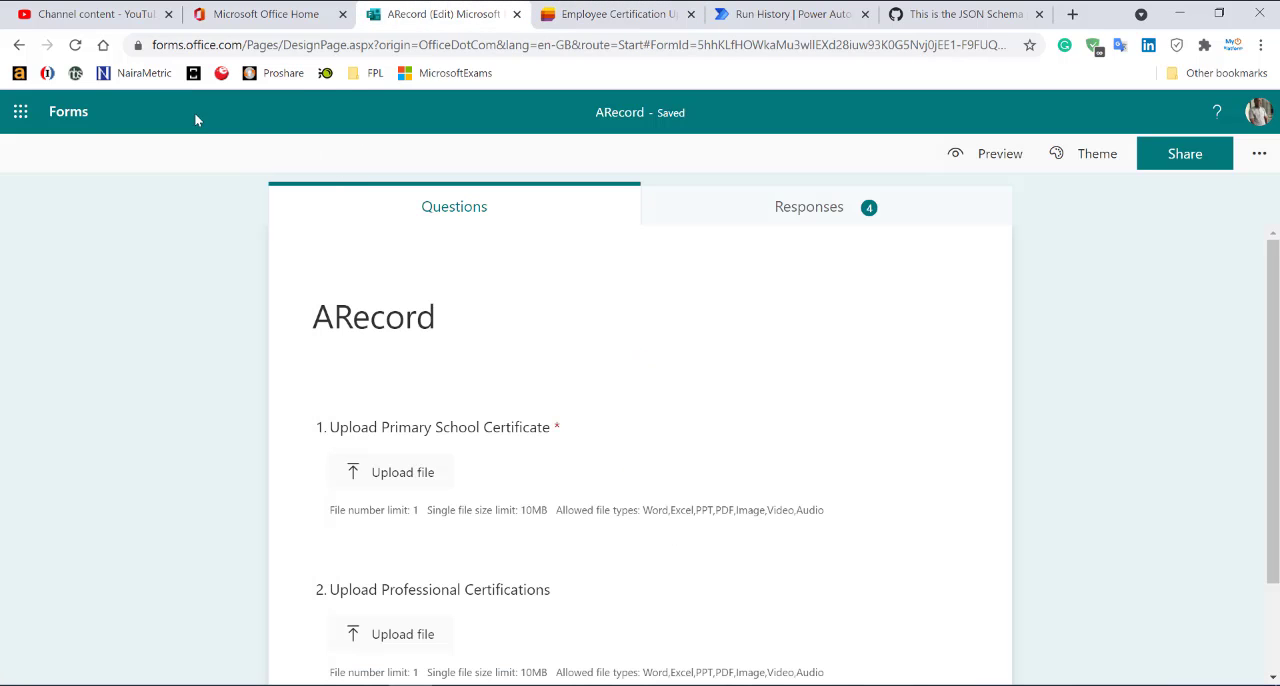
click(68, 112)
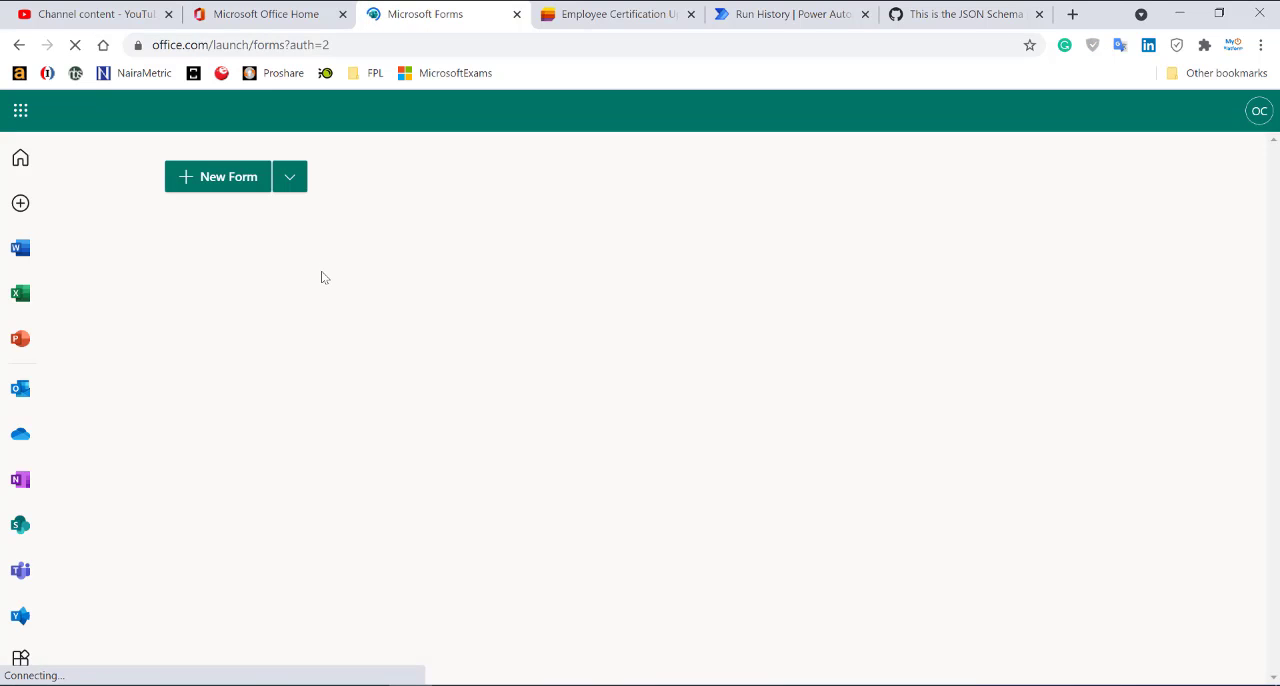
click(211, 179)
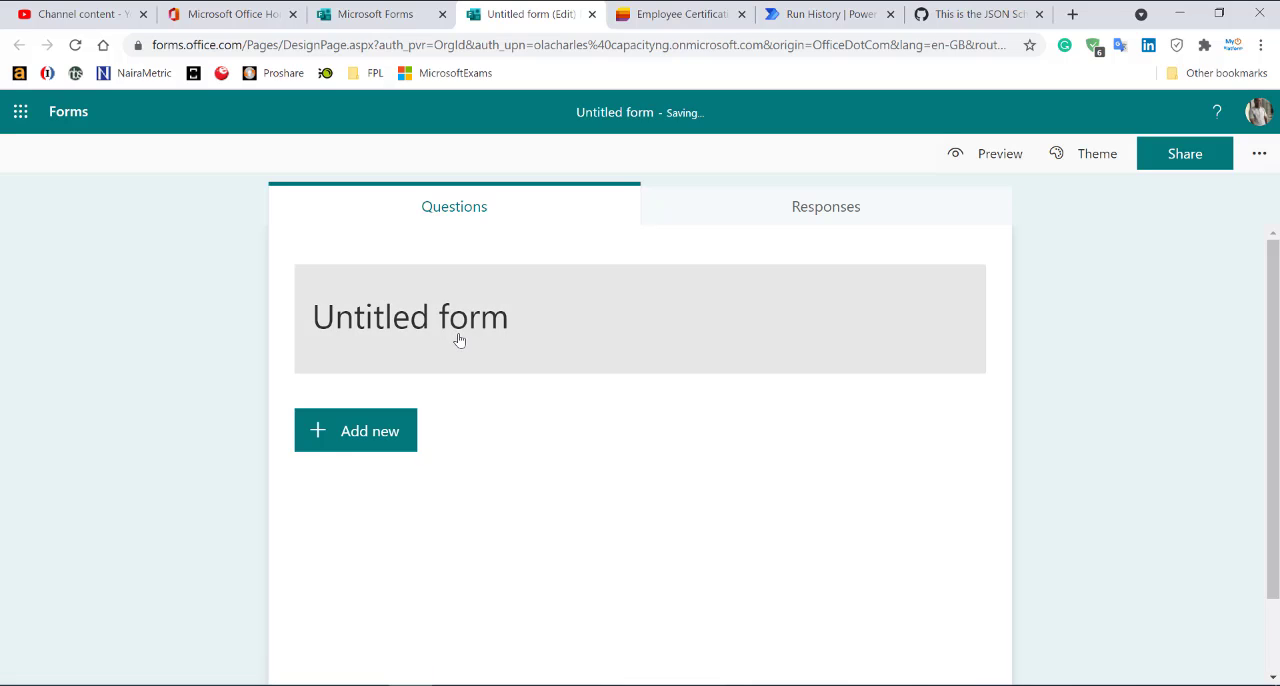
click(459, 341)
text(Emp)
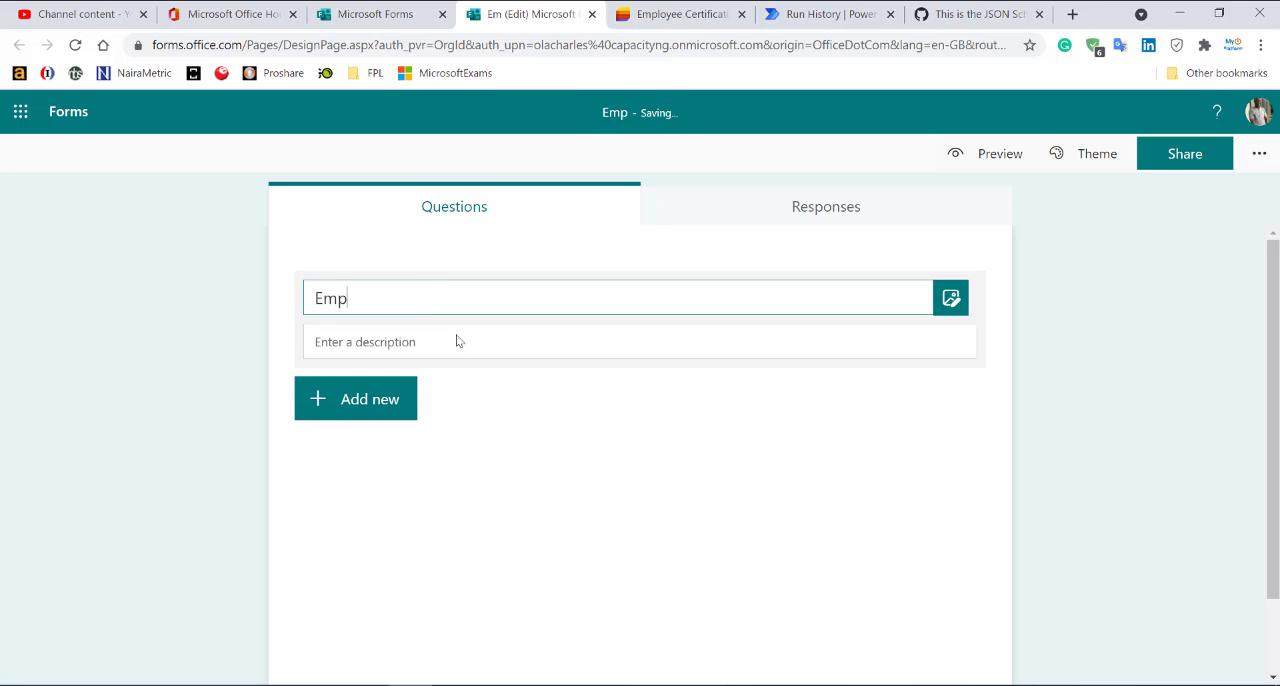
text(loyee Ce)
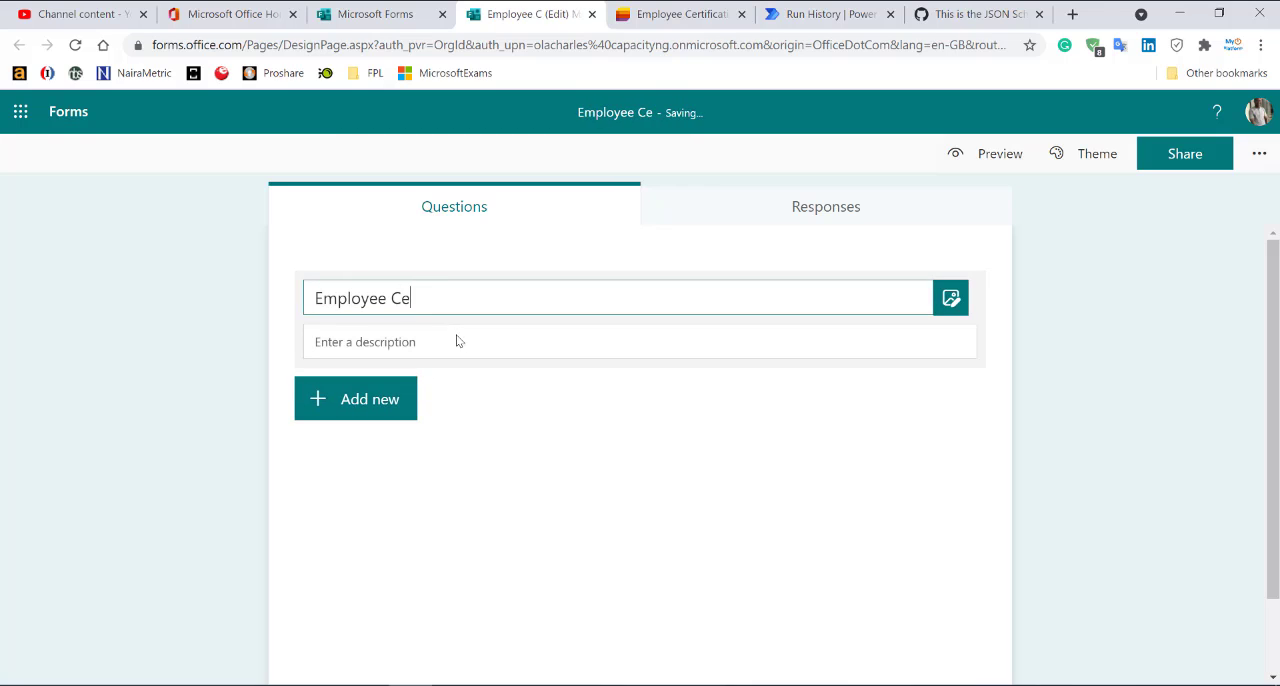
text(rtification Update)
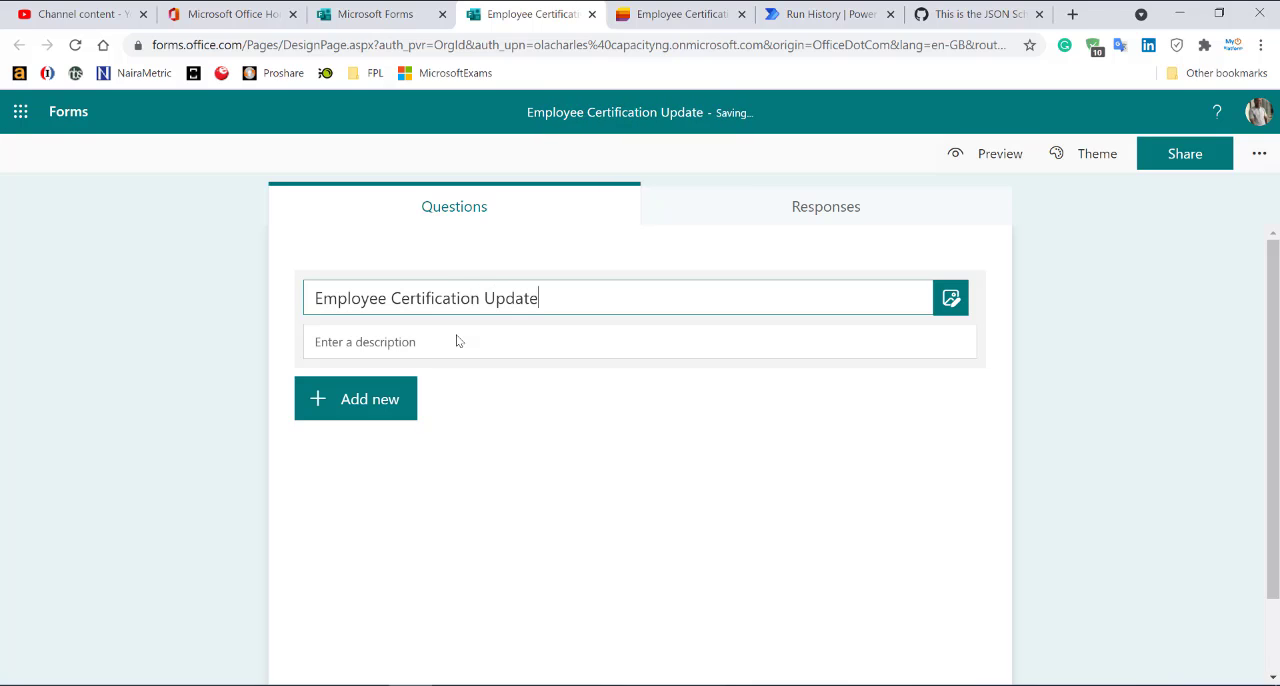
Add two sections to the Employee Certification Update form.
click(406, 404)
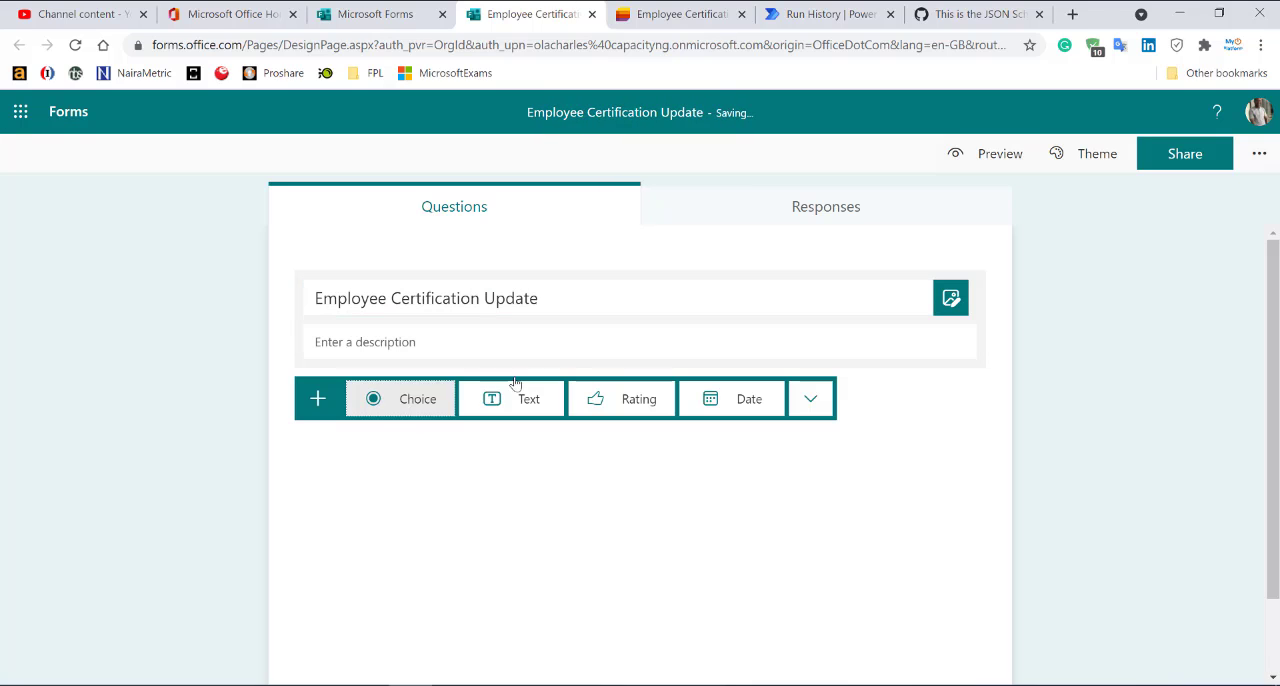
click(810, 400)
click(857, 580)
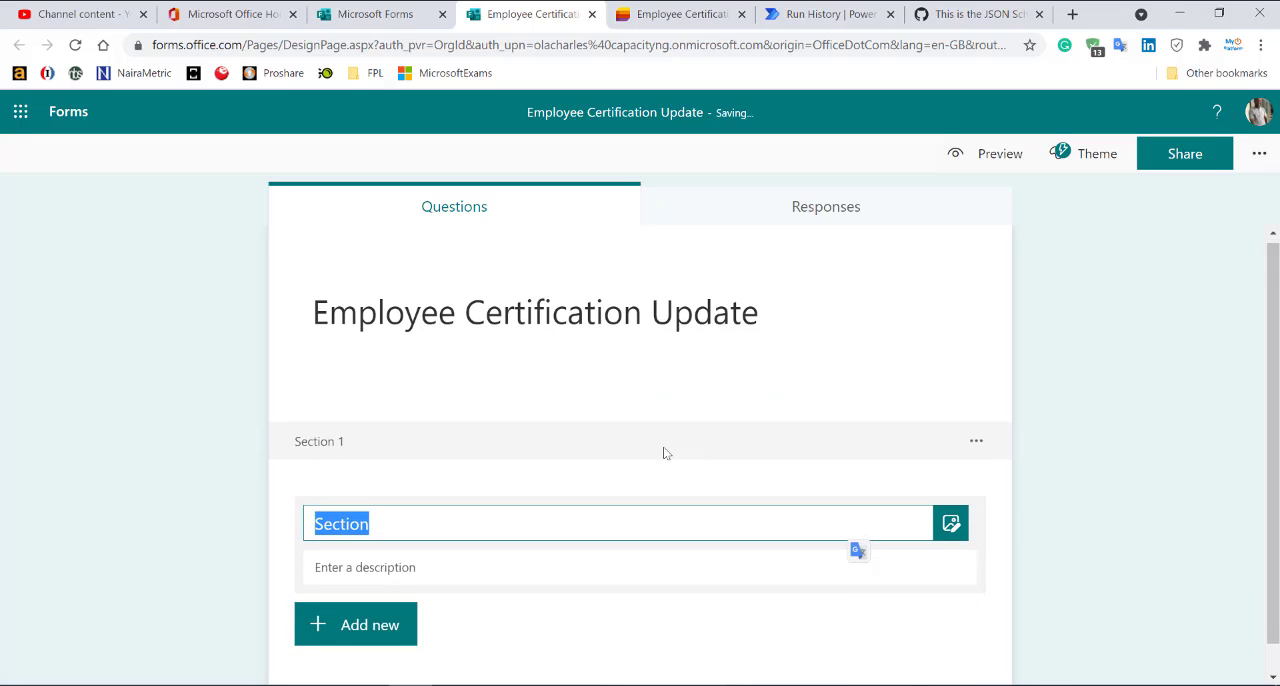
scroll(666, 449, down, 1)
click(386, 606)
click(810, 596)
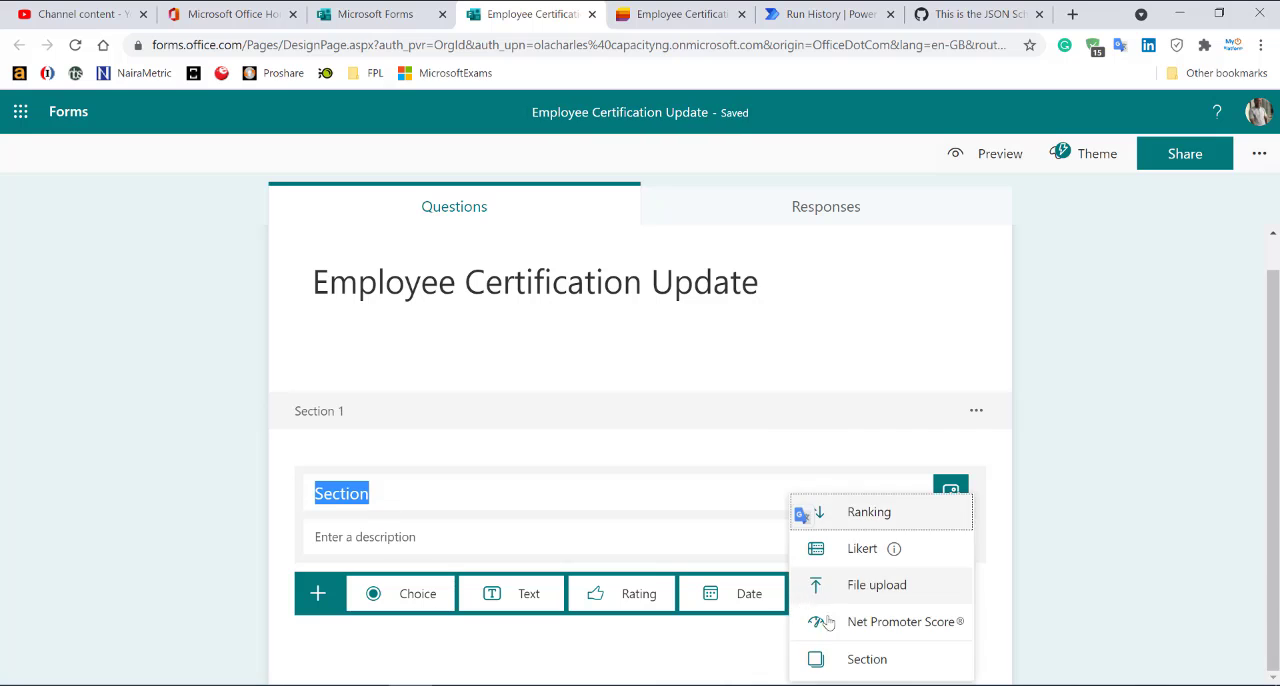
click(860, 660)
Title the form's first section "Click NEXT to Proceed".
scroll(541, 375, up, 3)
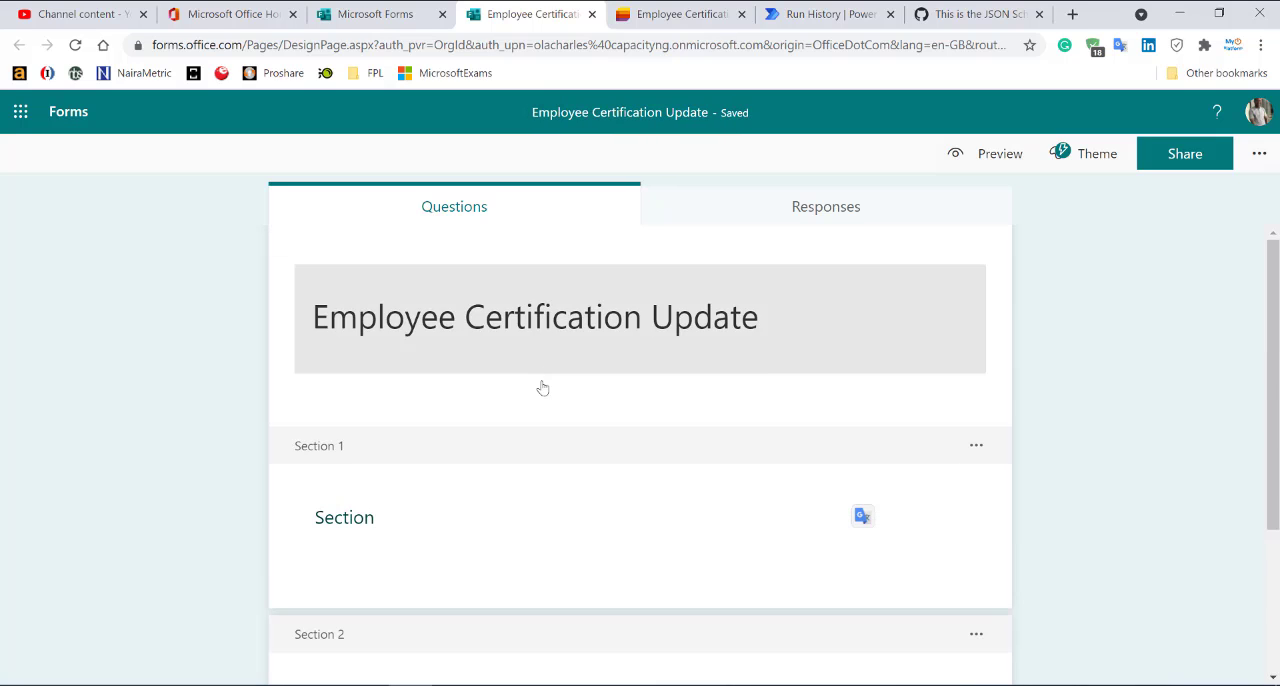
click(426, 530)
text(Cl)
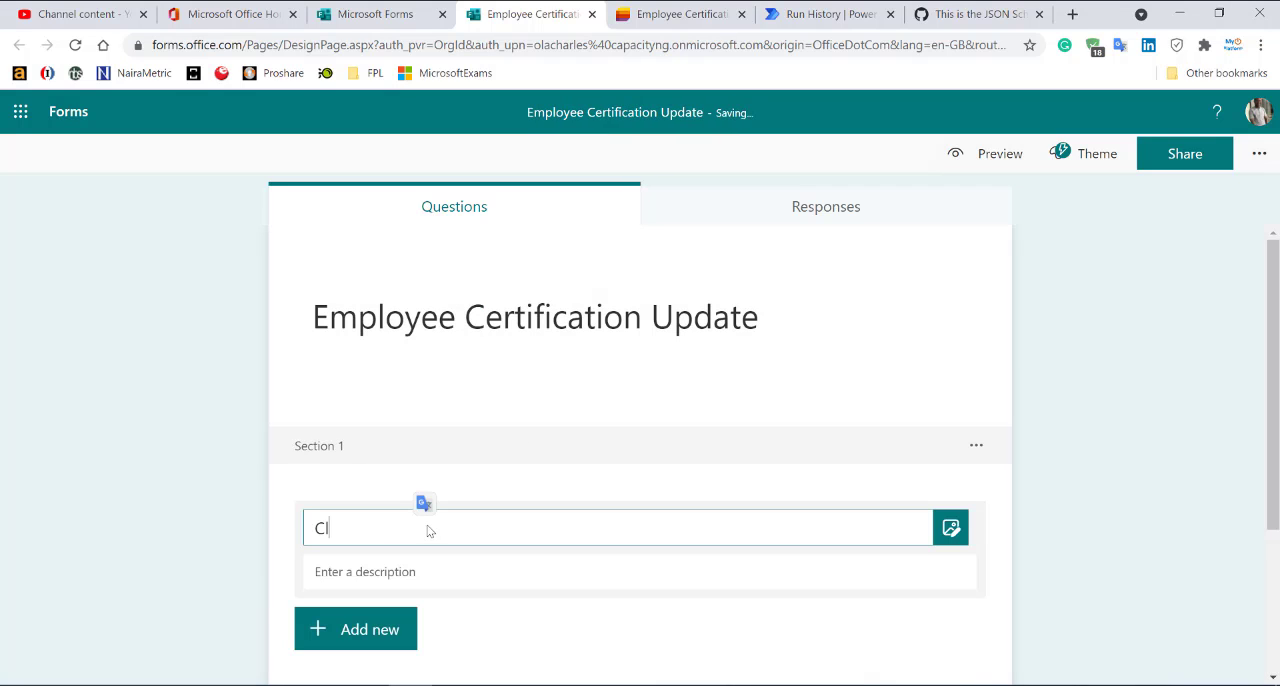
text(ick here to Proceed)
double_click(374, 528)
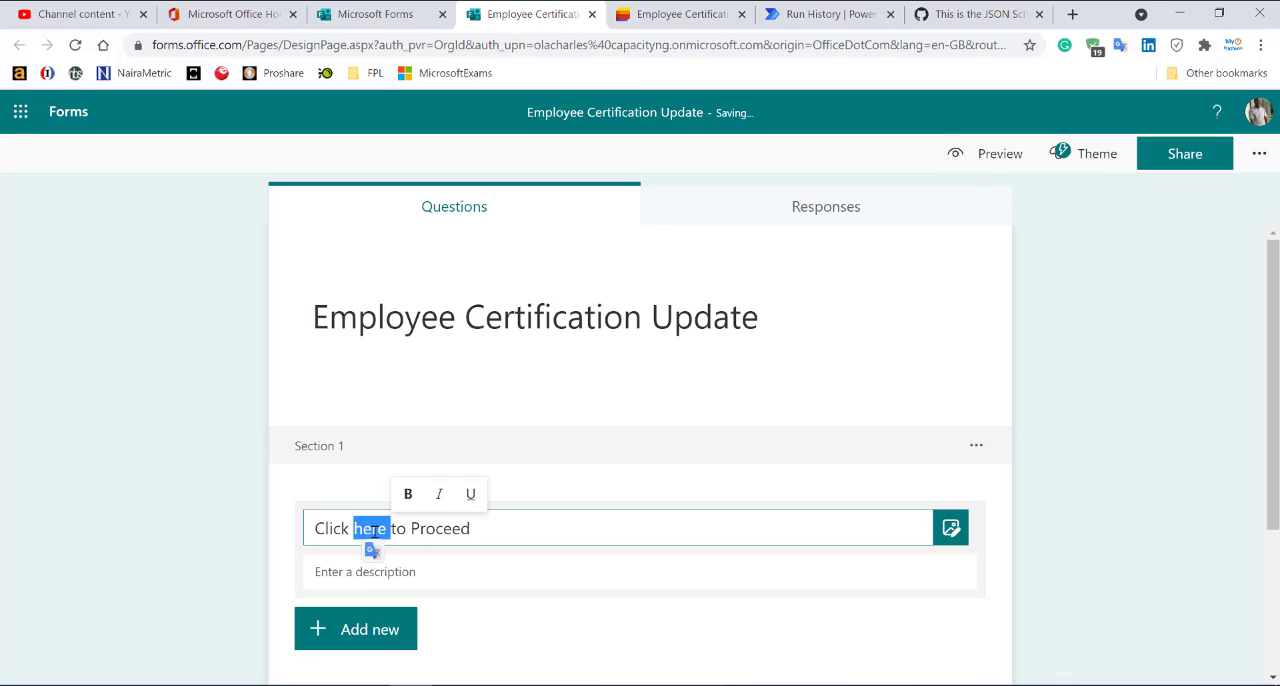
text(NEXT)
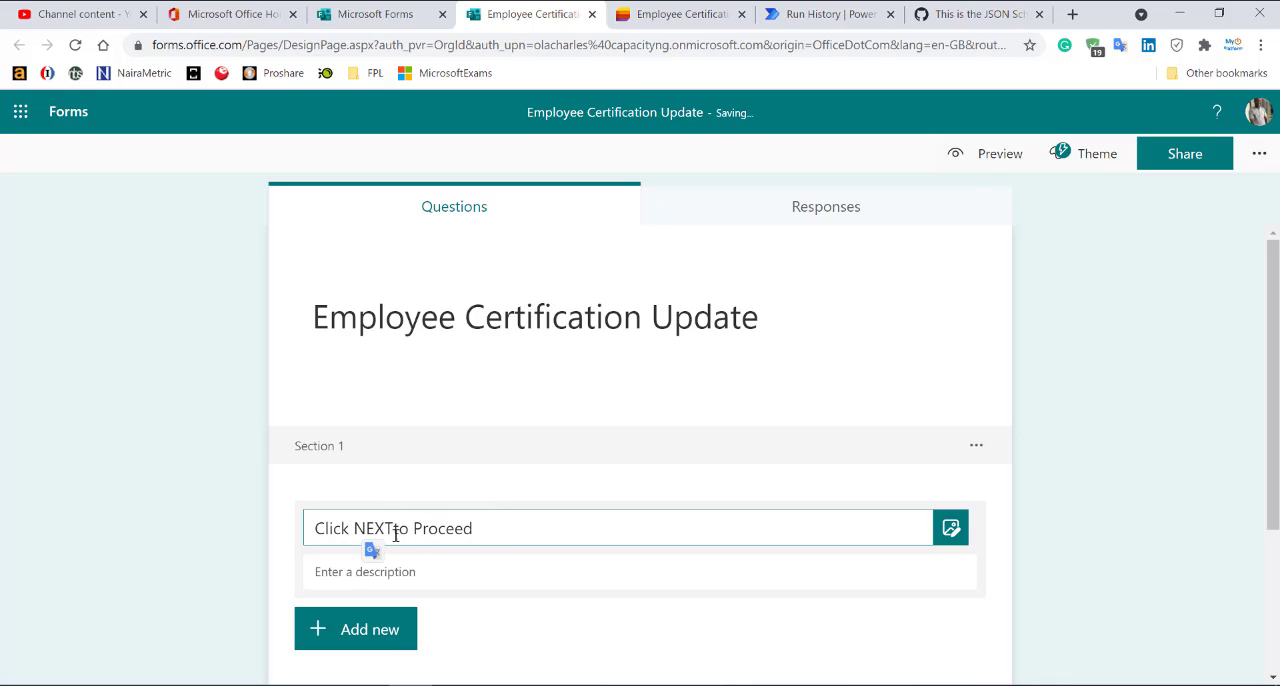
click(508, 486)
Add a file upload question to the second section and accept the creation of a OneDrive folder for uploads.
scroll(508, 486, down, 2)
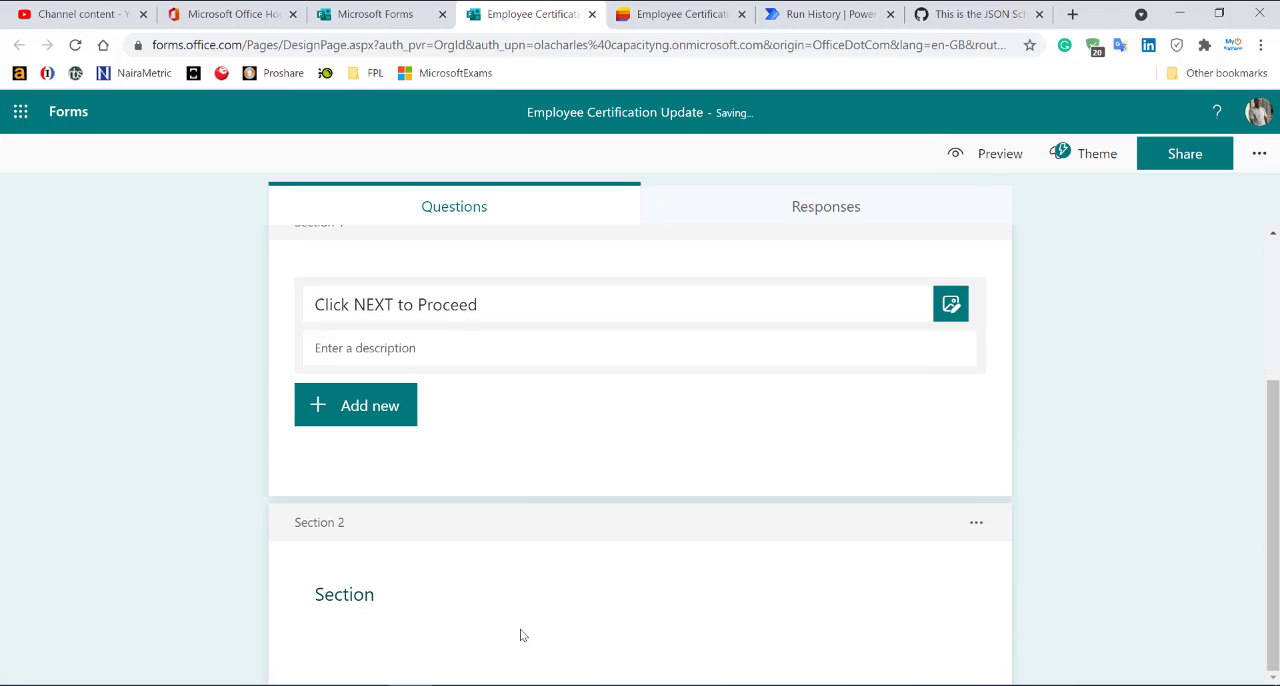
click(518, 620)
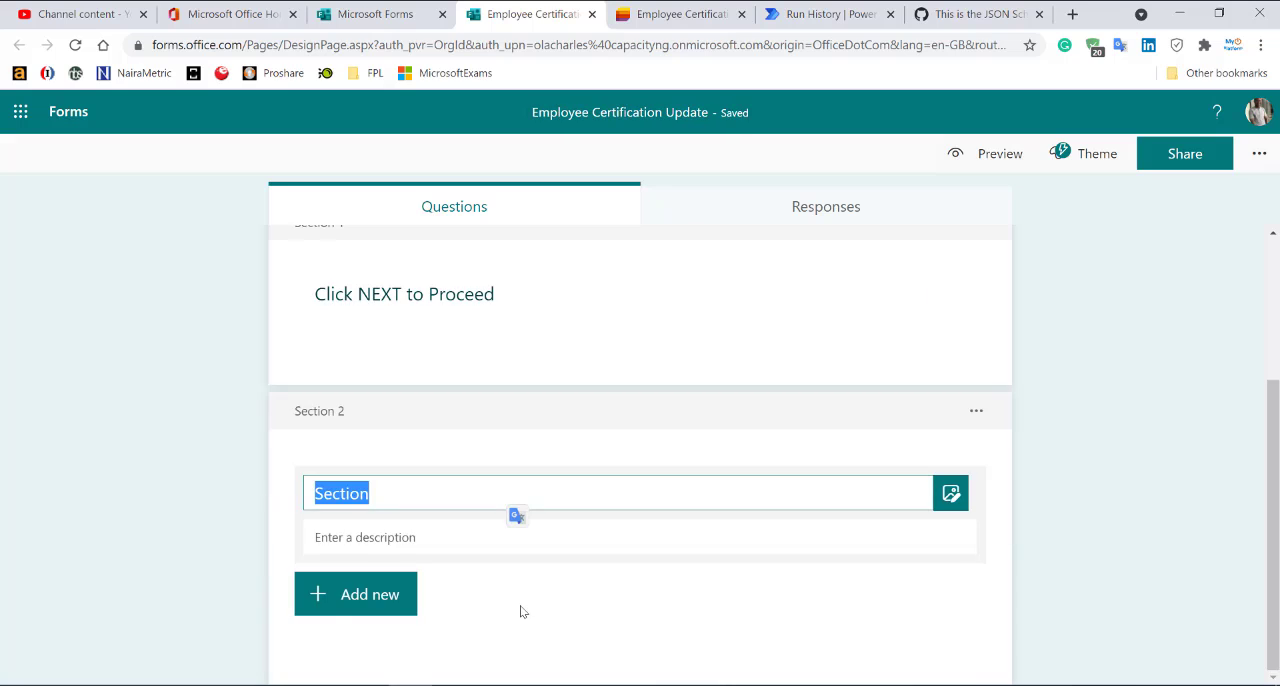
click(400, 600)
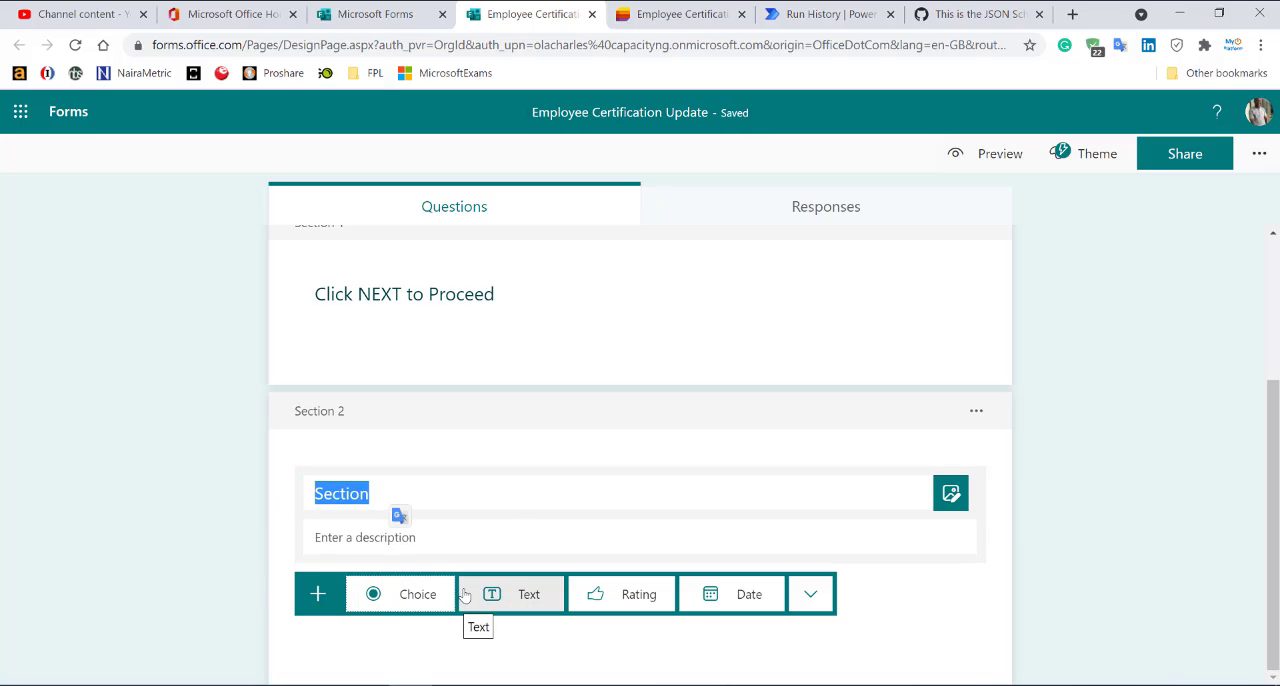
scroll(464, 595, up, 3)
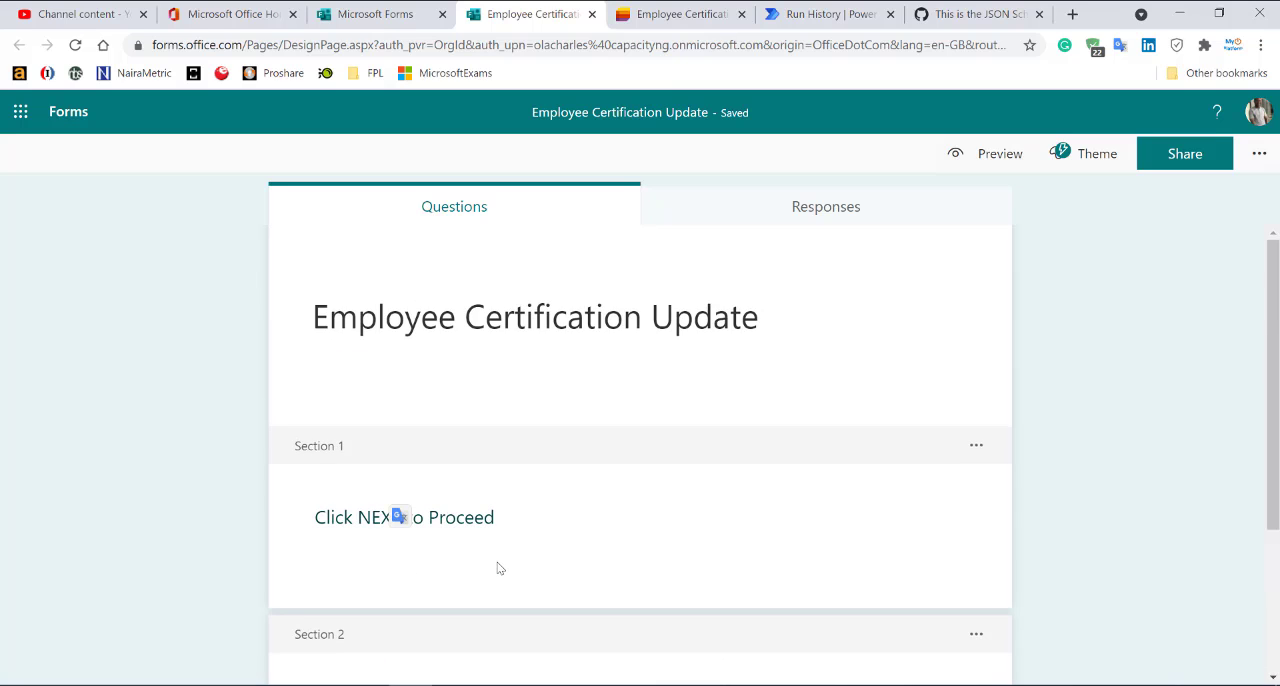
scroll(500, 568, down, 3)
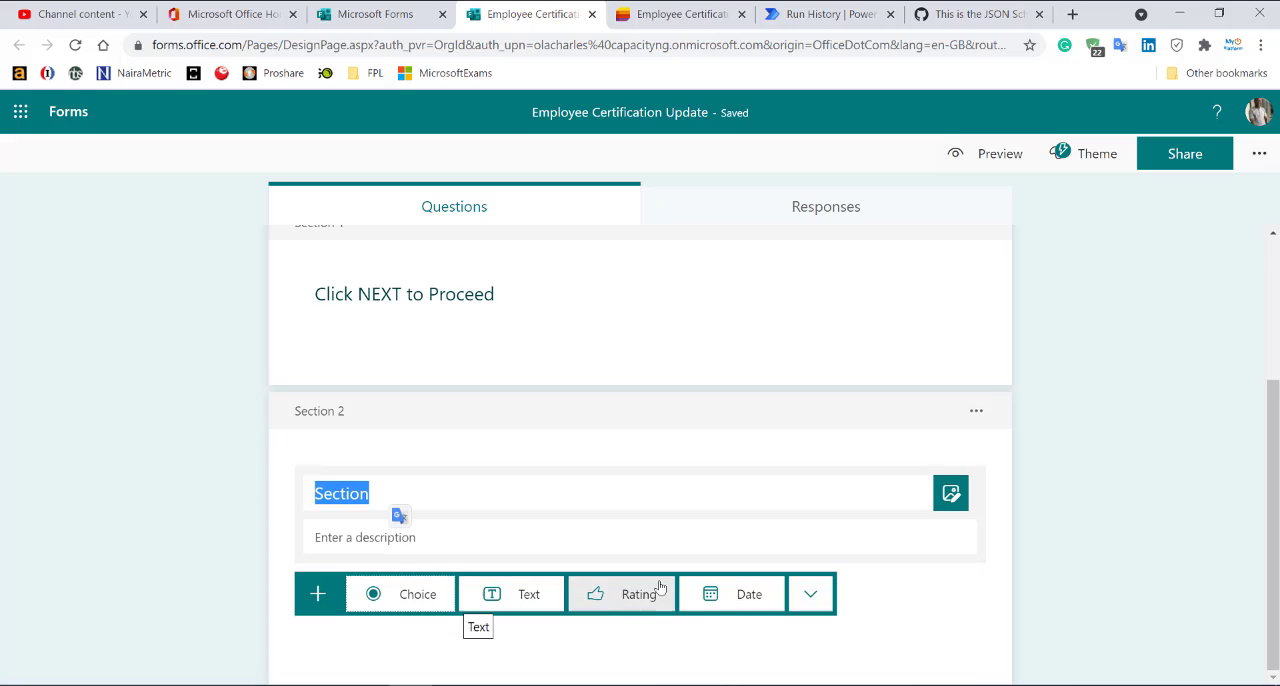
click(810, 598)
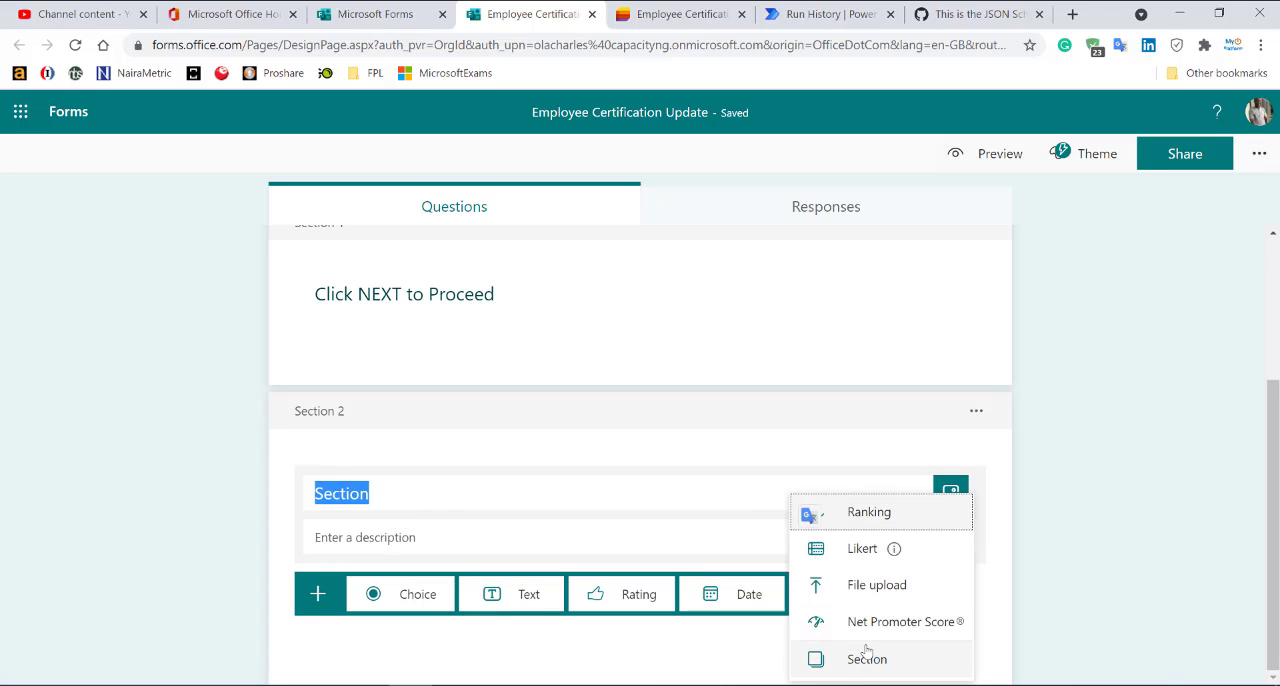
click(888, 588)
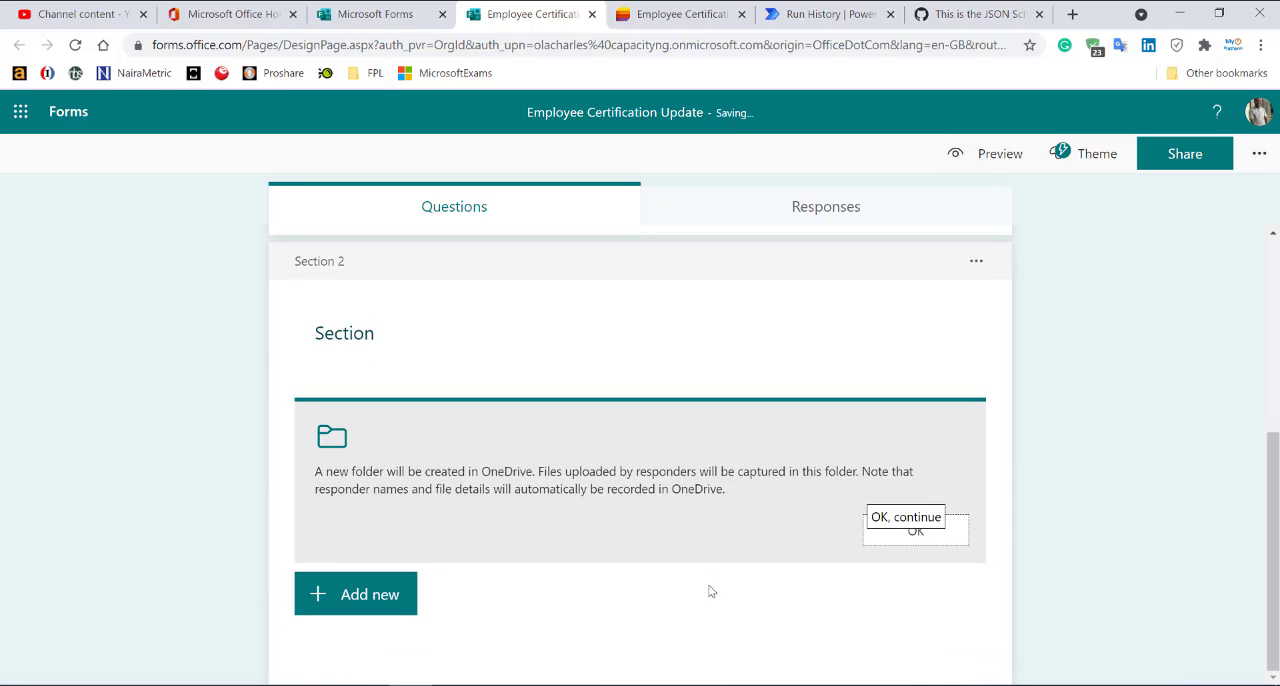
click(922, 538)
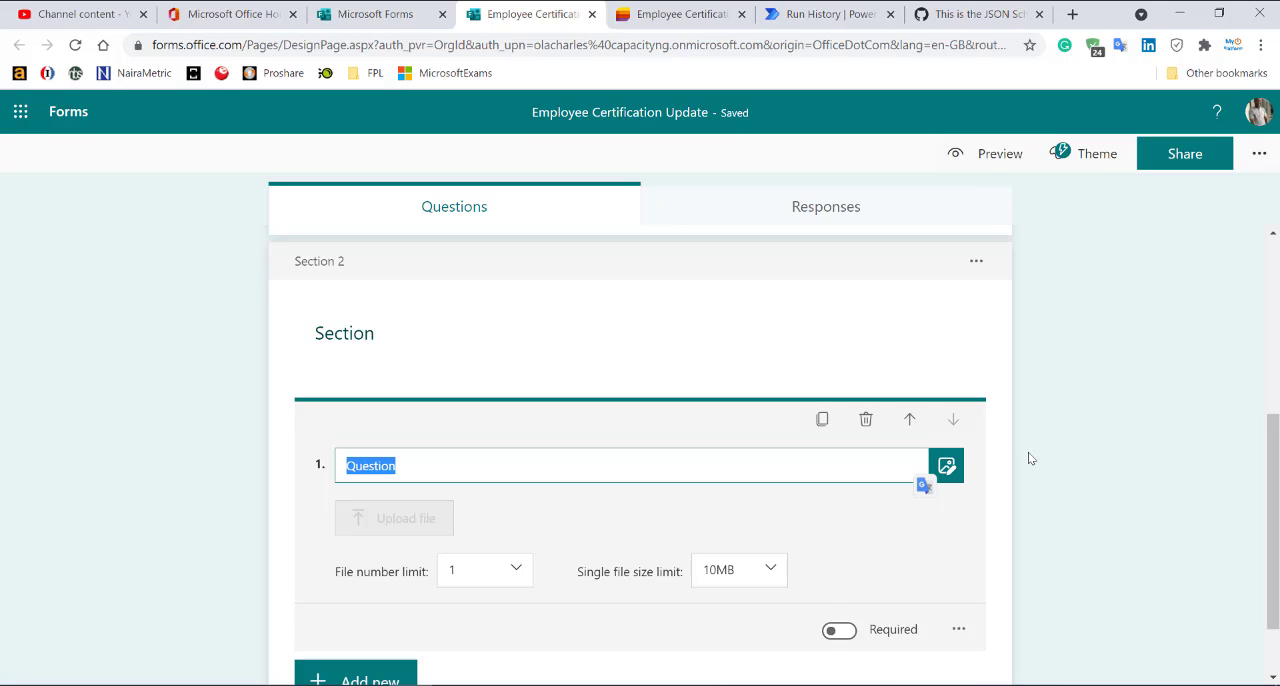
Word the first upload question "Kindly Upload Your First Degree Certificate" and make it required.
text(K)
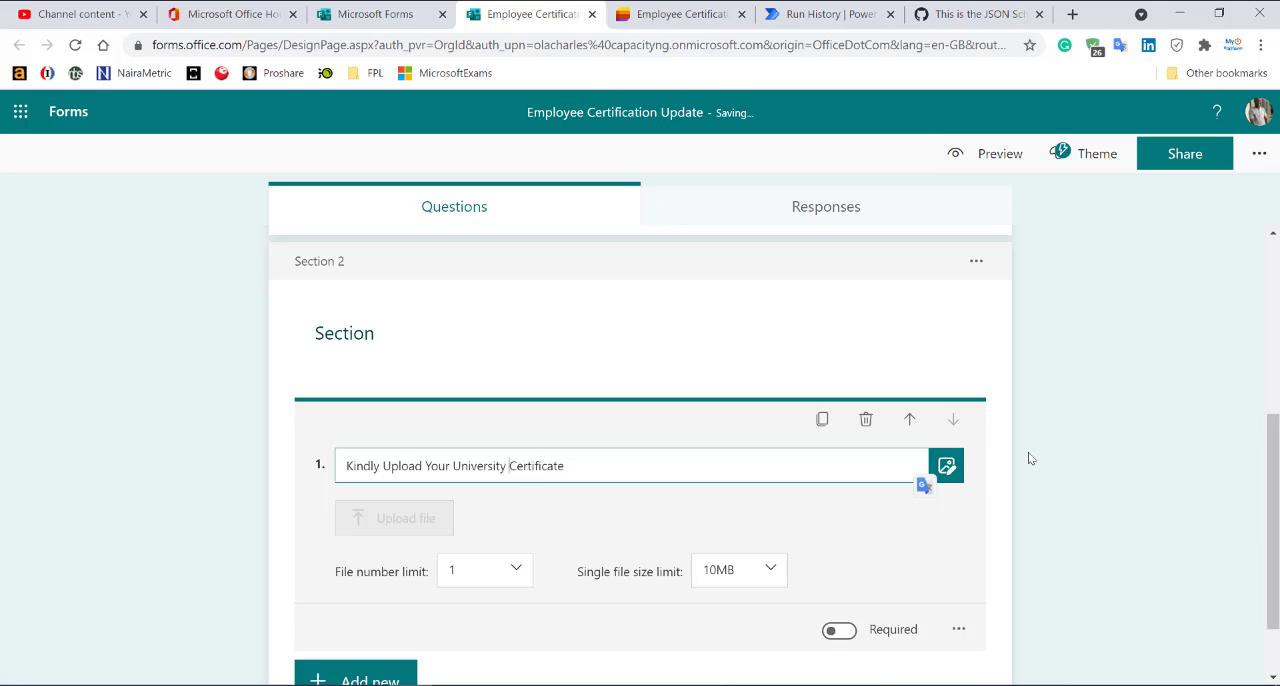
key(ctrl+shift+Left)
text(First Deg)
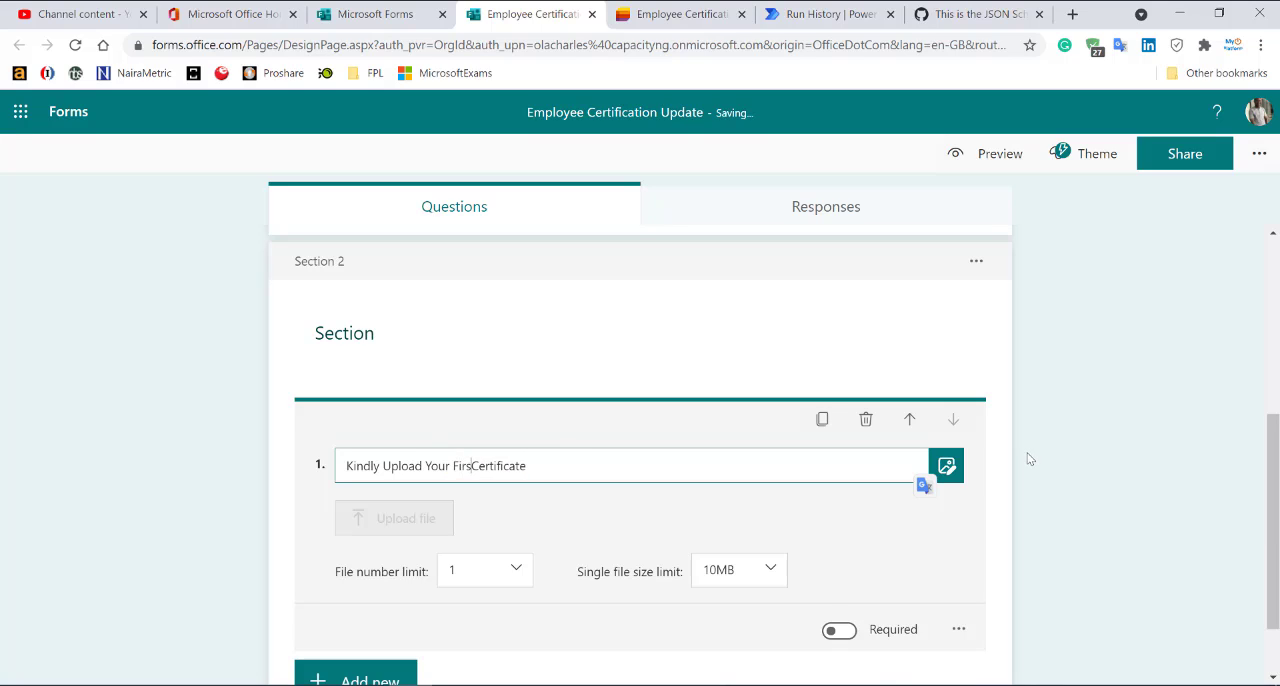
text(ree)
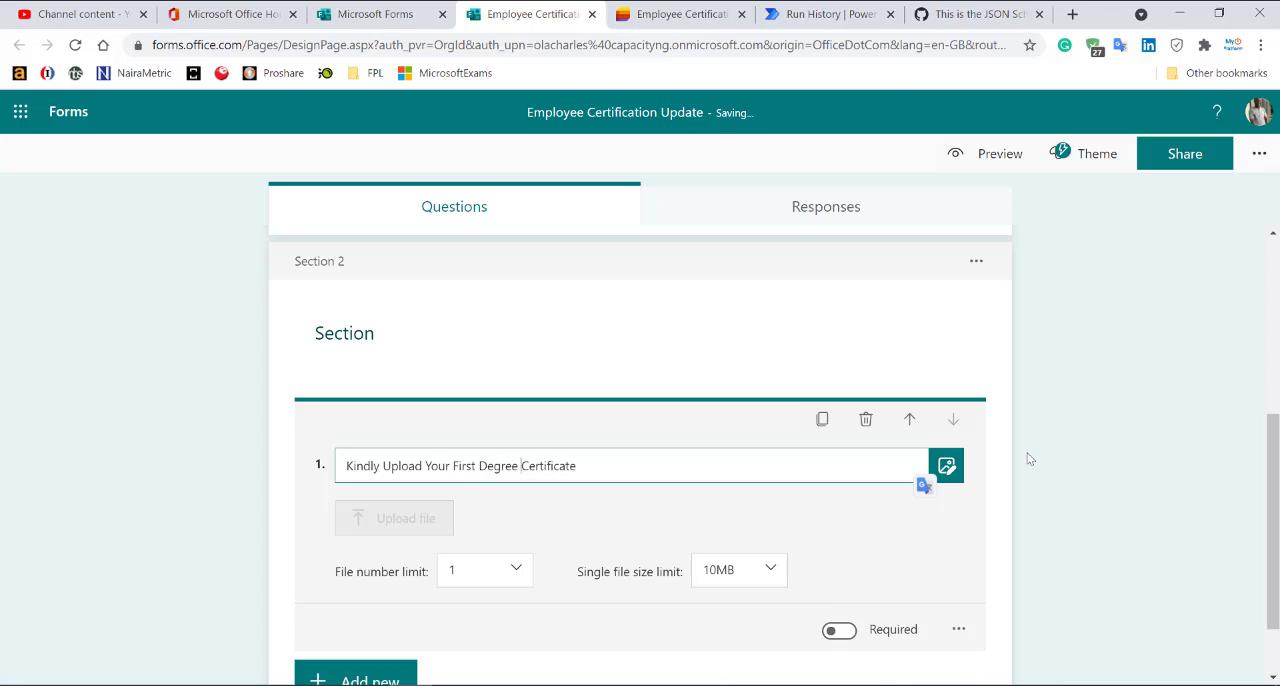
scroll(597, 620, down, 1)
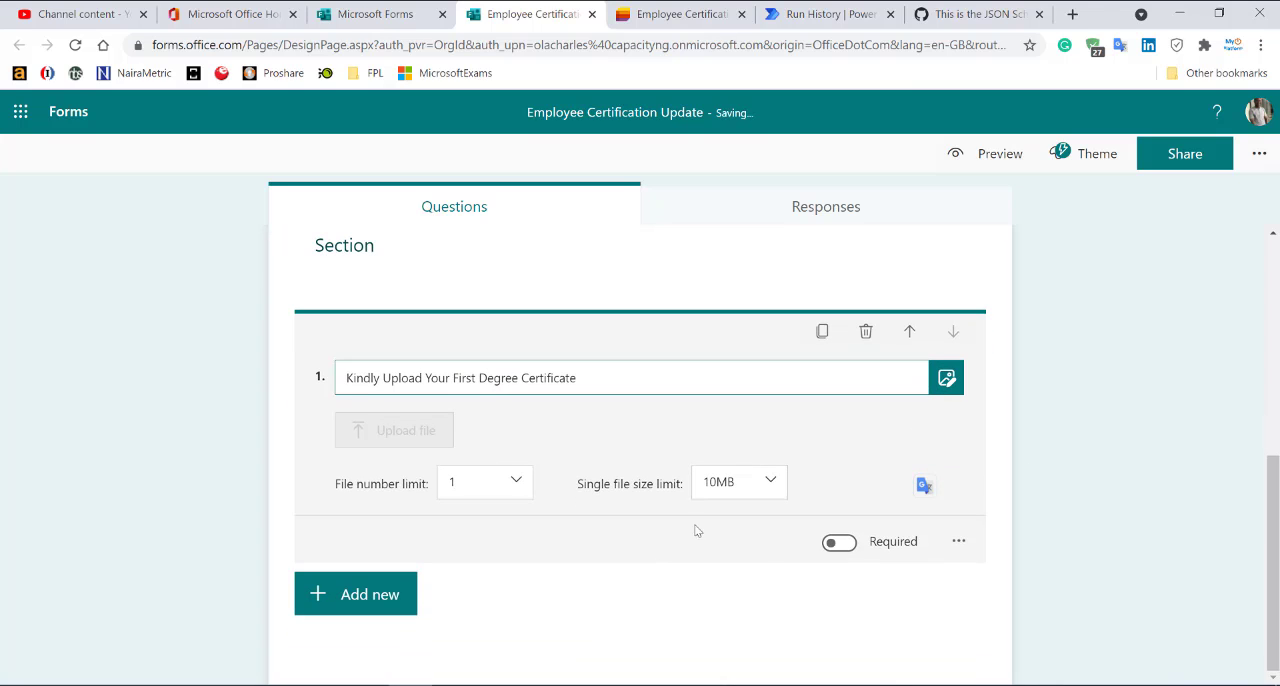
click(848, 547)
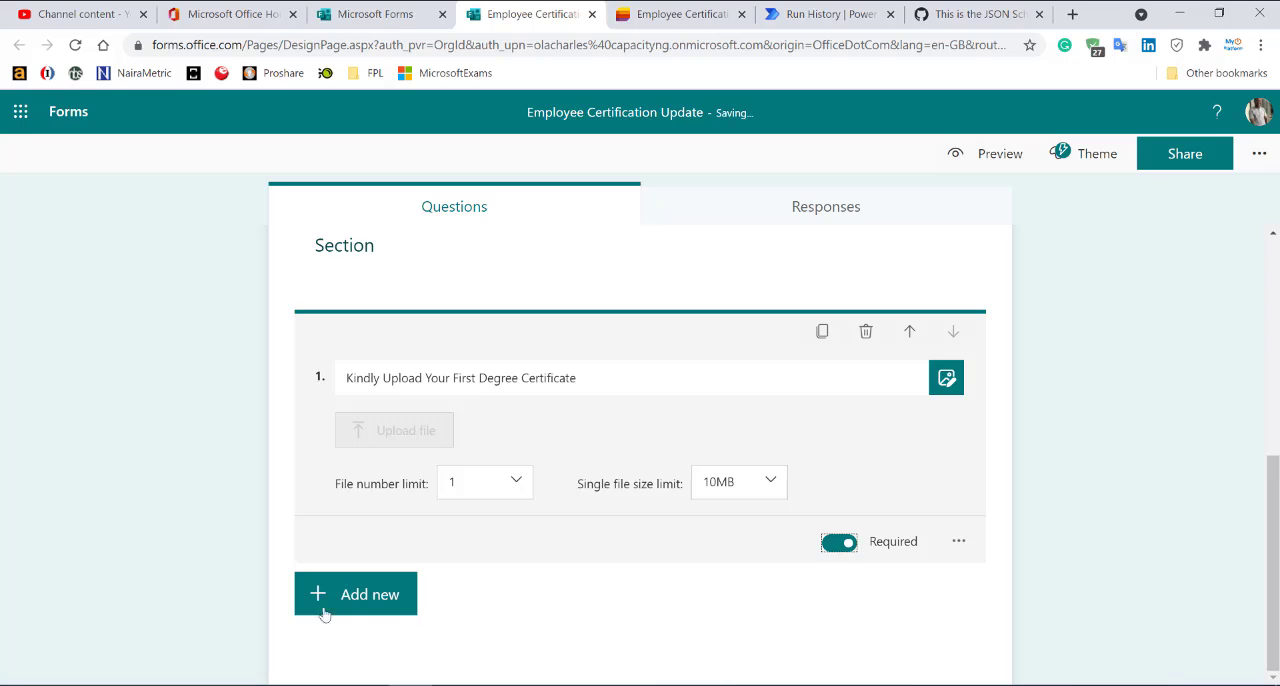
Add a second file upload question, "Kindly Upload Your Professional Certifications", with a file number limit of 10.
click(363, 600)
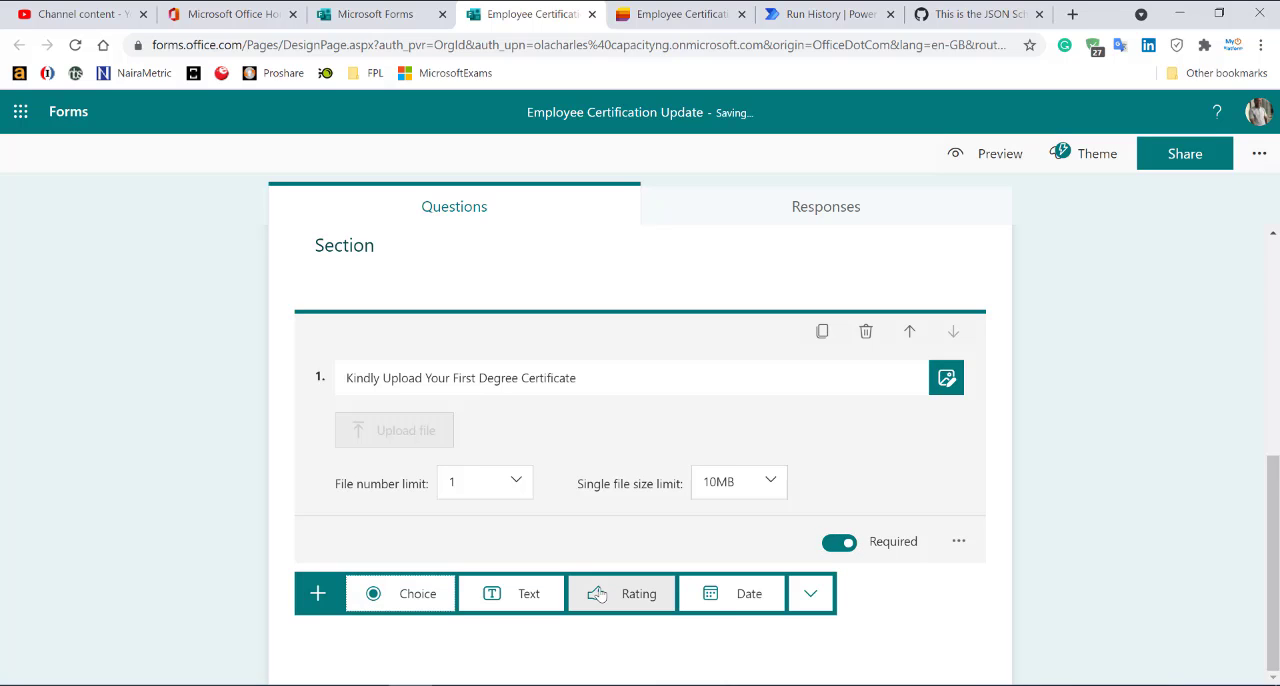
click(810, 593)
click(878, 587)
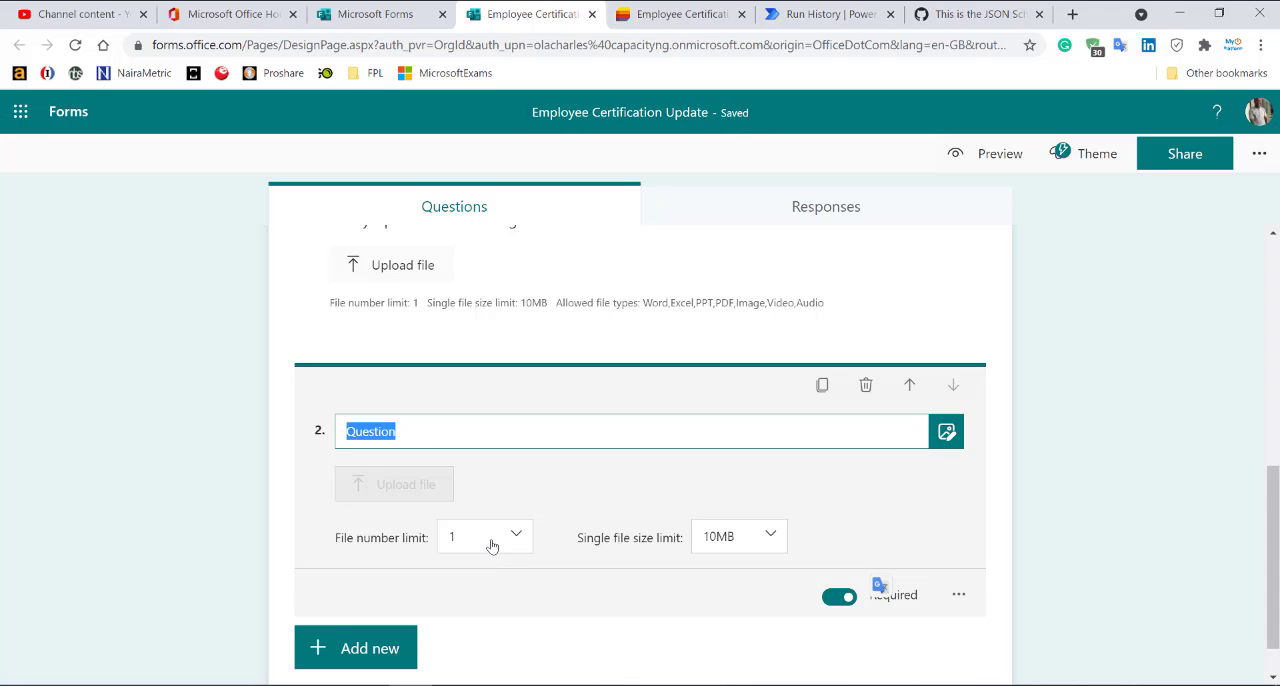
click(491, 546)
scroll(474, 640, down, 2)
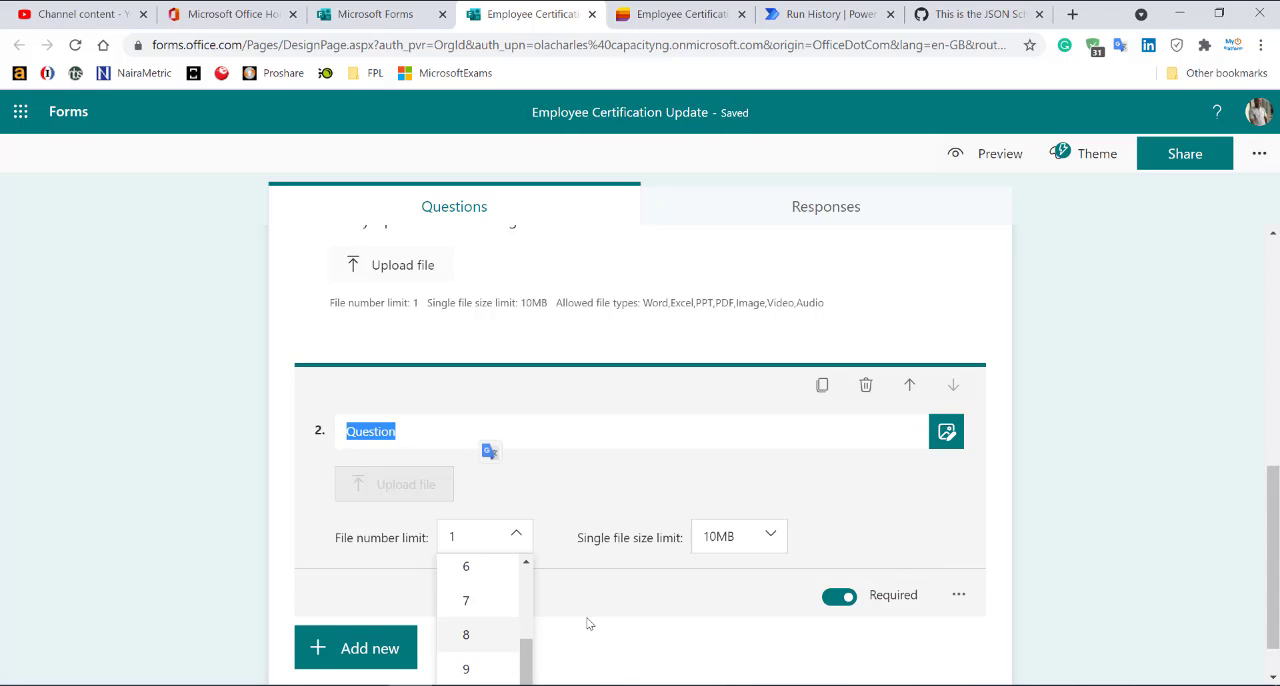
scroll(589, 624, down, 1)
click(503, 652)
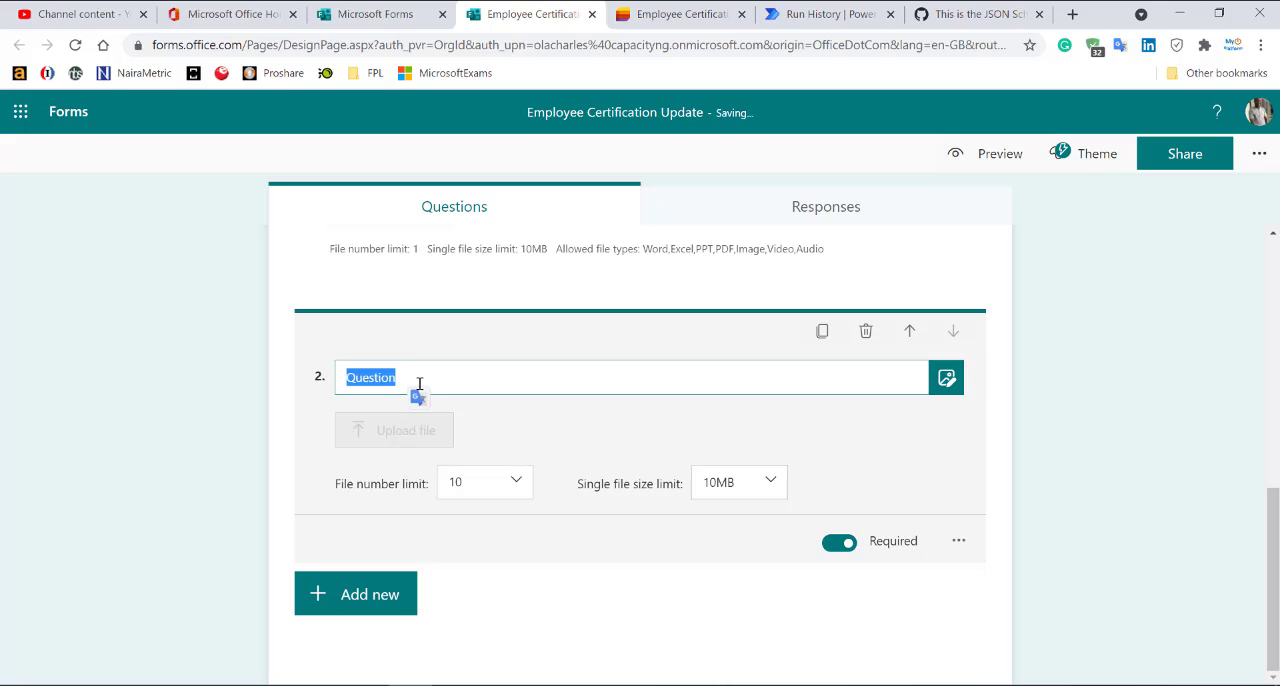
double_click(400, 376)
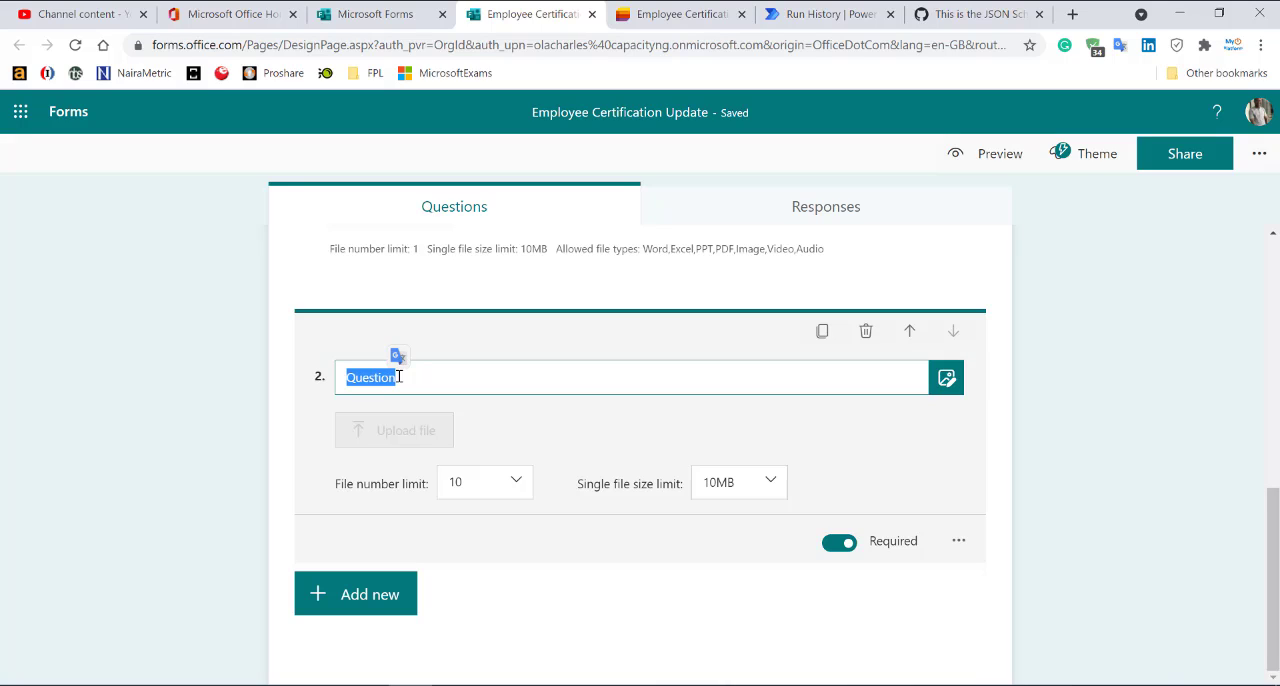
text(K)
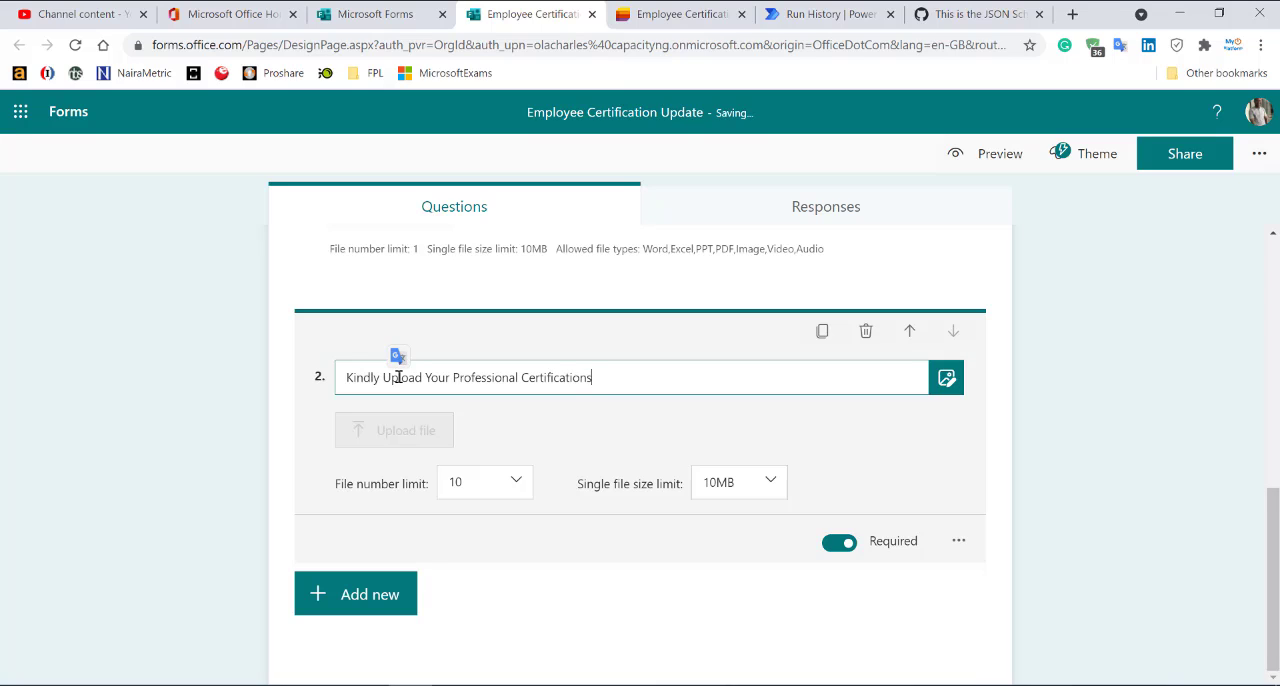
Give the professional certifications question the subtitle "upload can take up to 10".
click(958, 541)
click(982, 566)
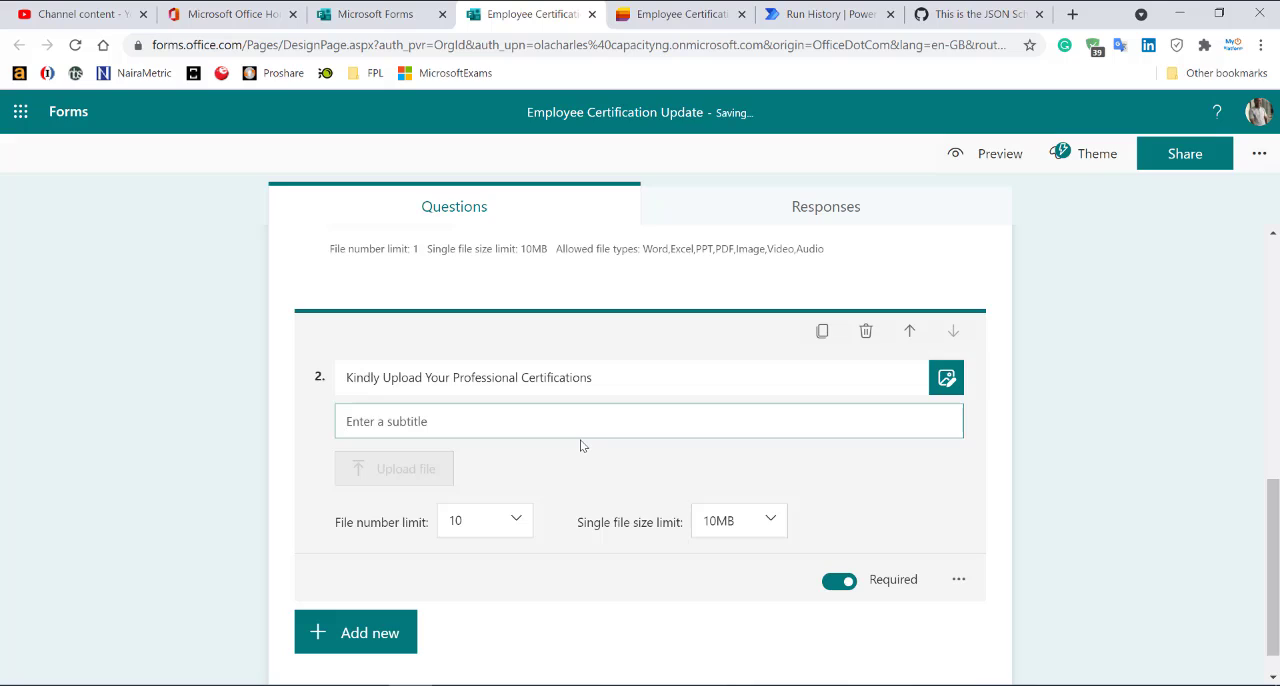
text(u)
key(ctrl+shift+Left)
key(ctrl+shift+Left)
key(ctrl+shift+Left)
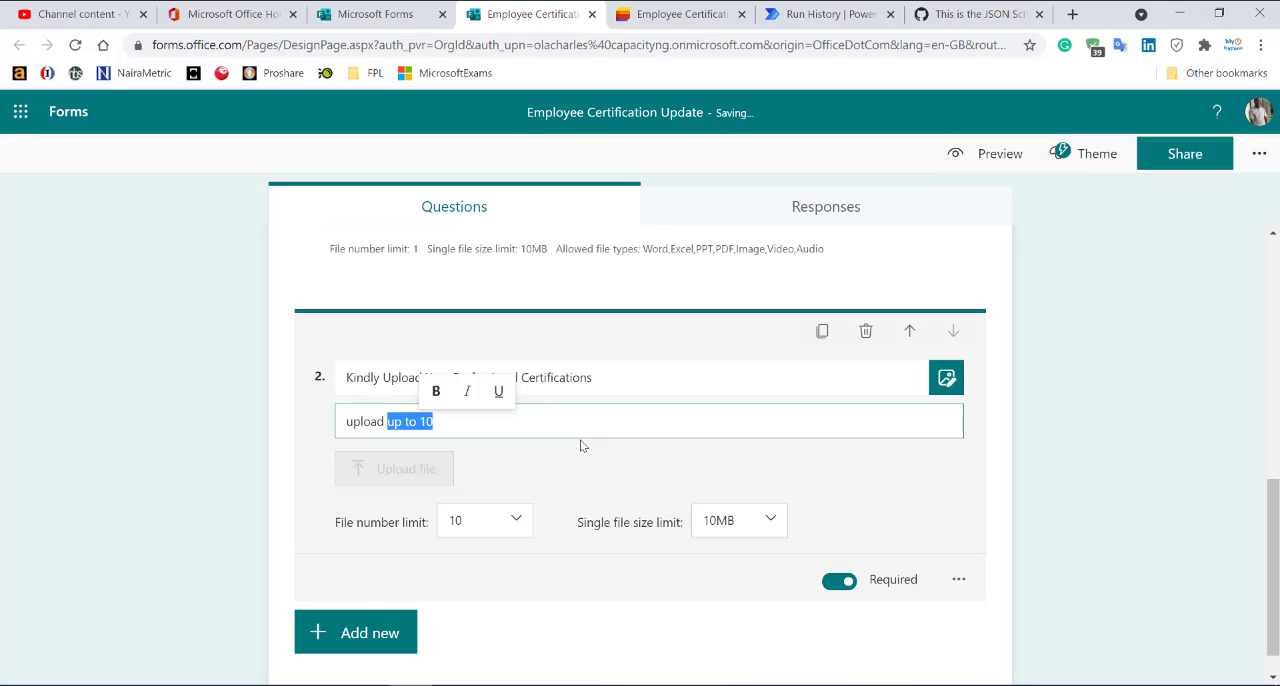
text(can take u)
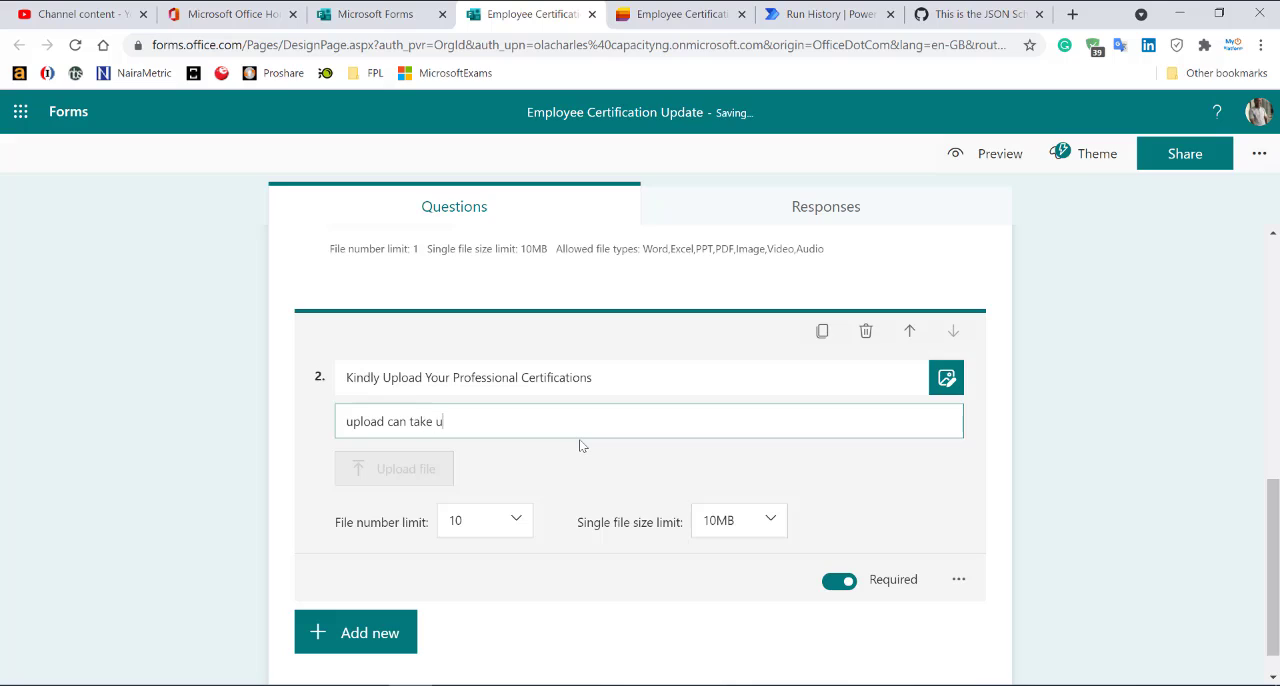
text(p to 10)
click(1096, 487)
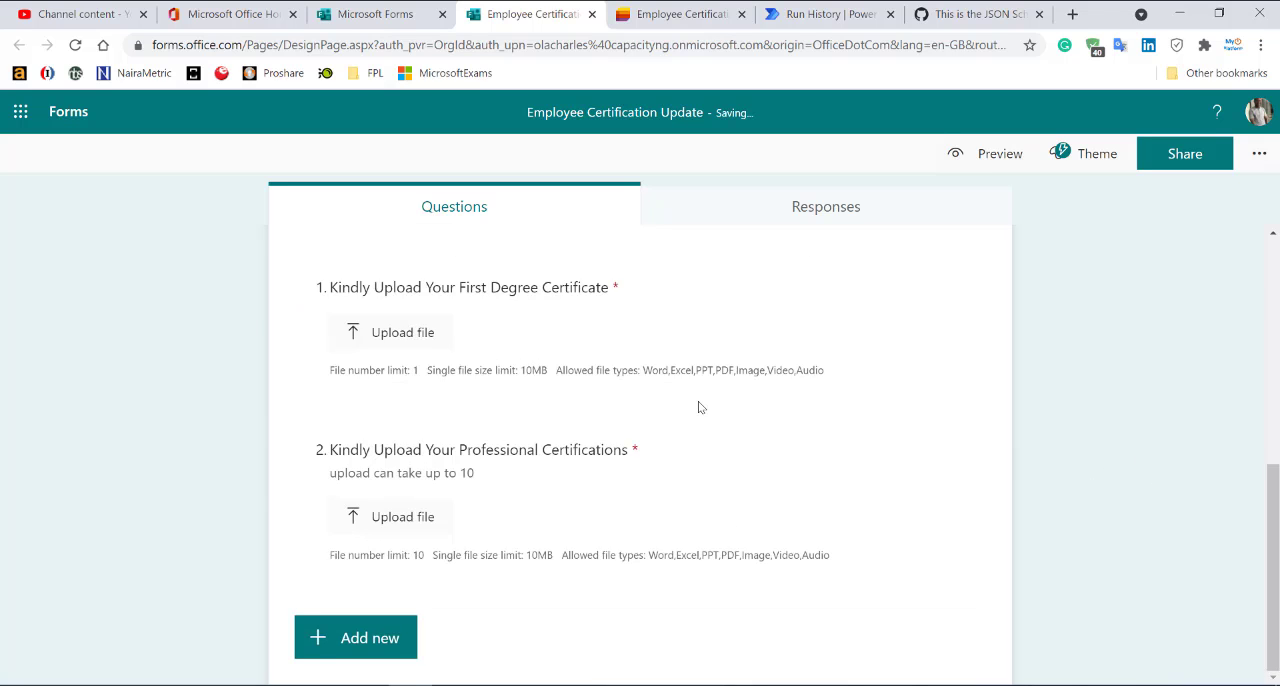
Preview the form as a respondent, checking the second section's upload questions and returning to the first page.
scroll(699, 407, up, 10)
click(994, 153)
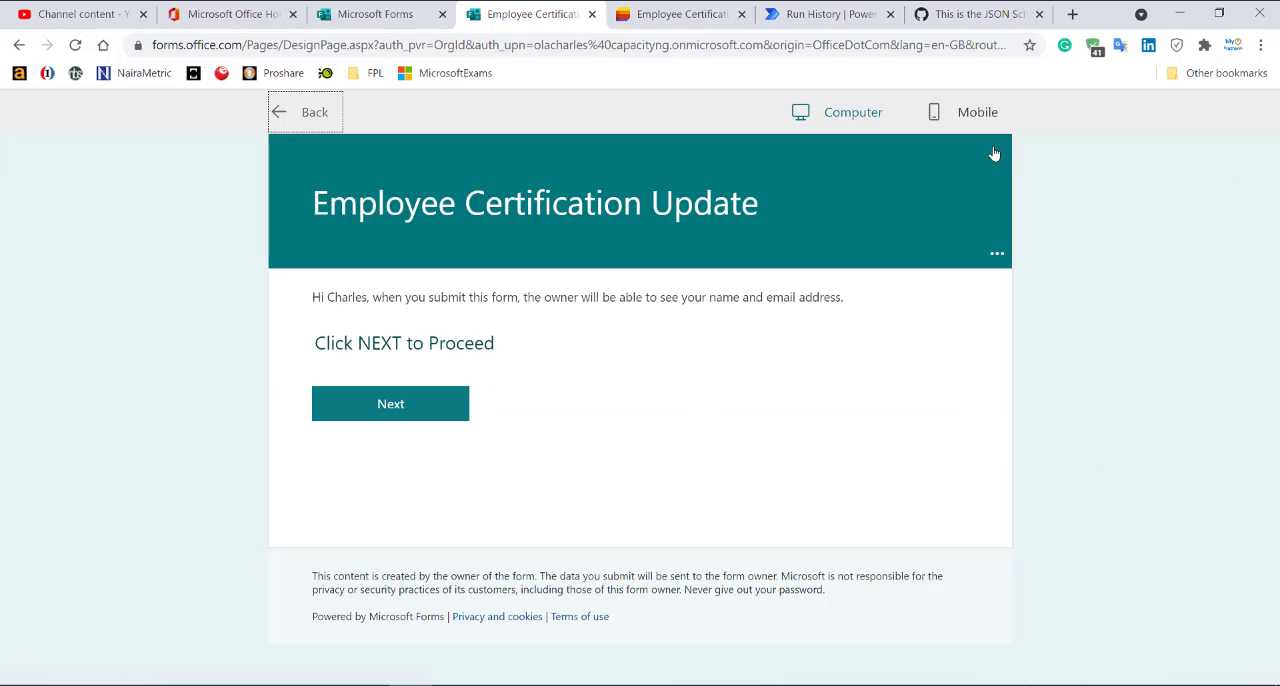
click(403, 408)
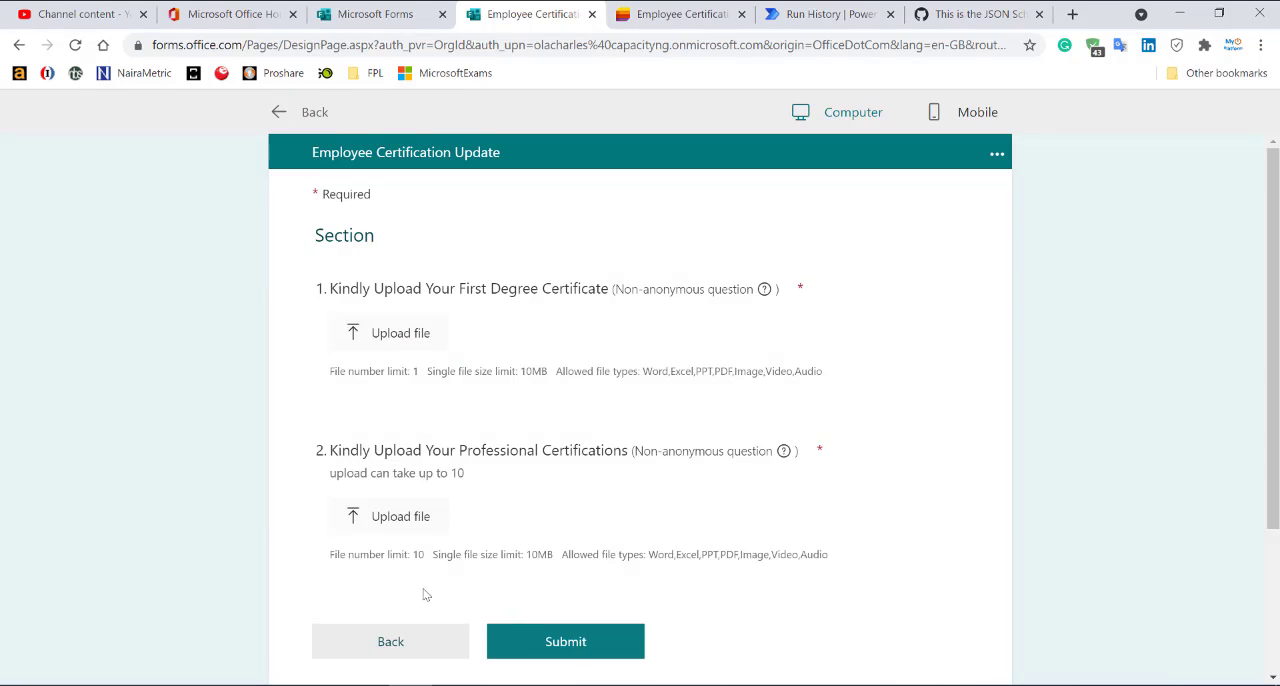
click(406, 644)
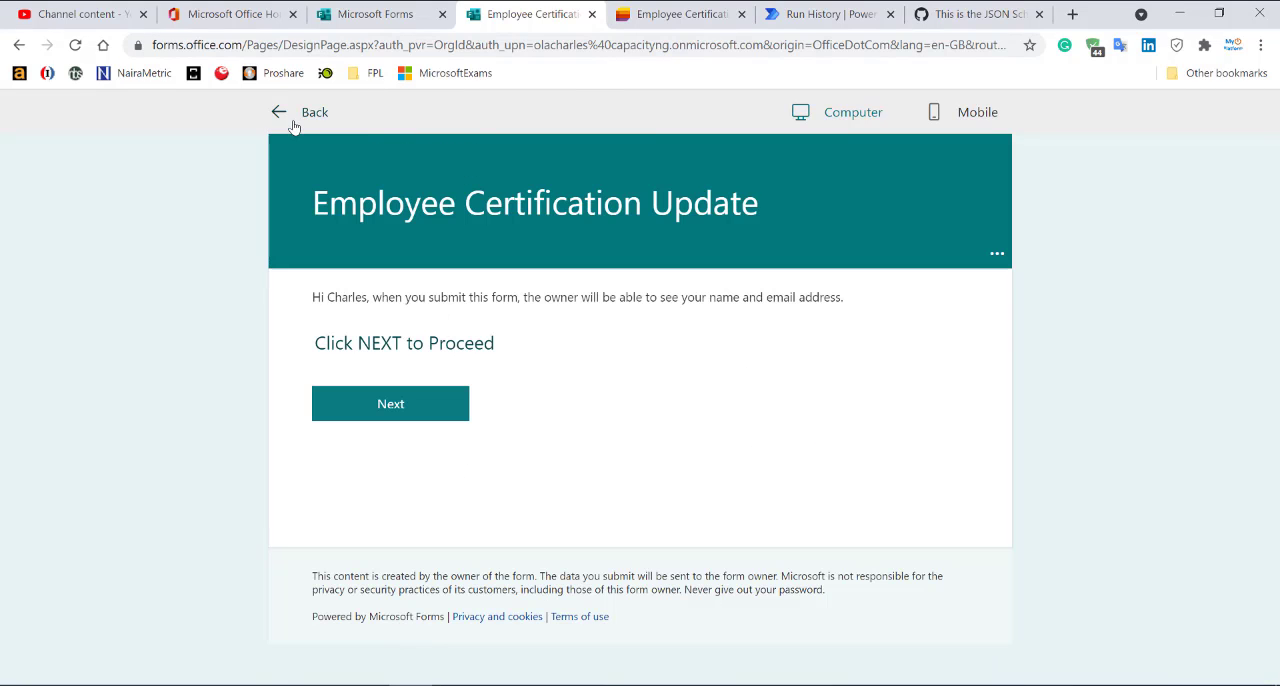
Switch to Power Automate and create an automated cloud flow named "Employee Certification Update" with the Microsoft Forms trigger "When a new response is submitted".
click(809, 12)
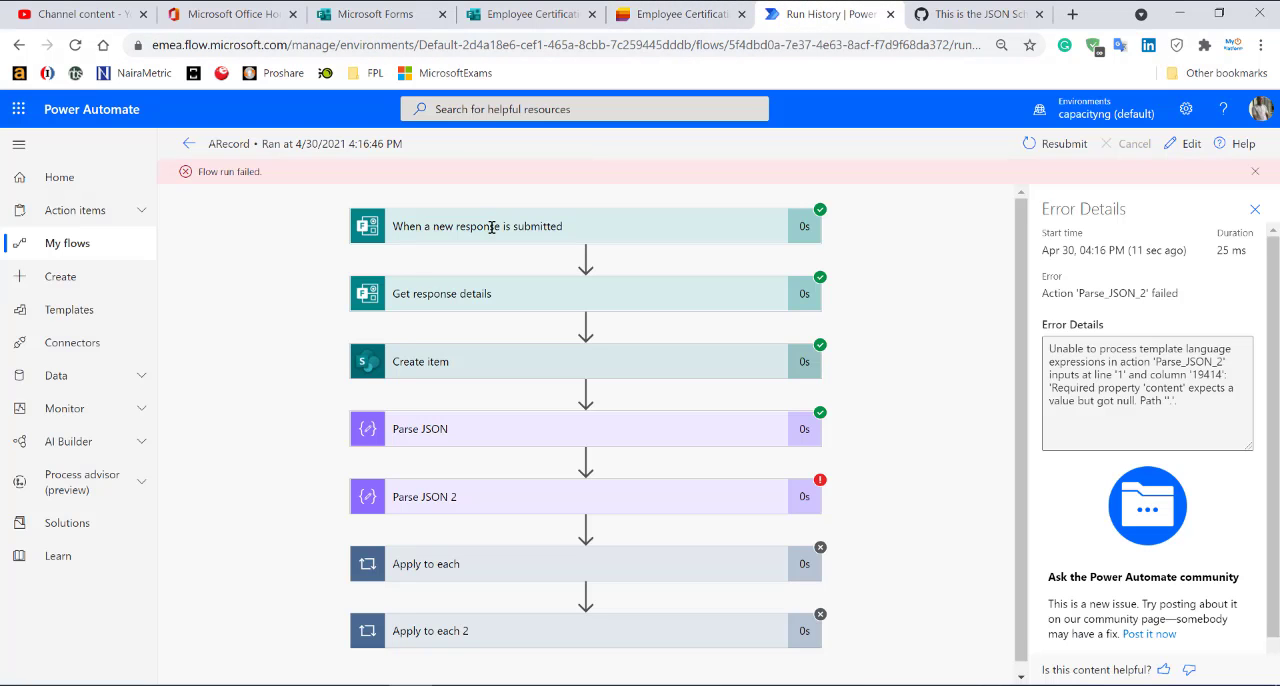
click(60, 276)
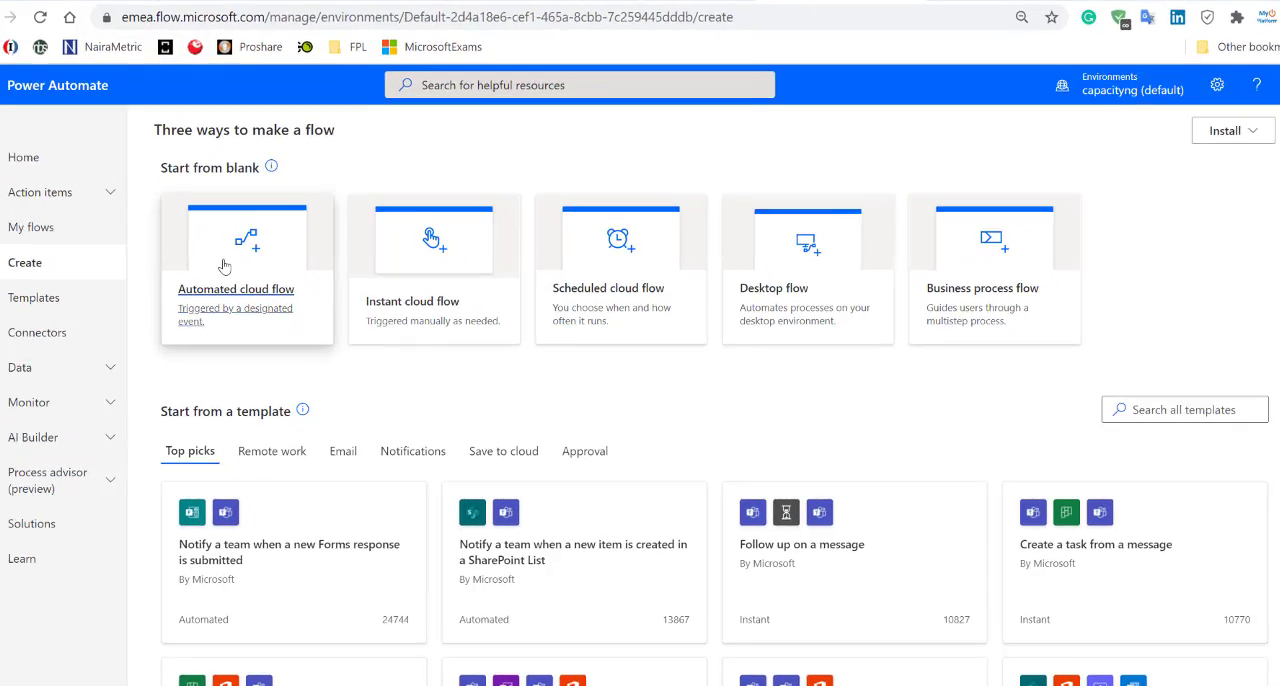
click(250, 279)
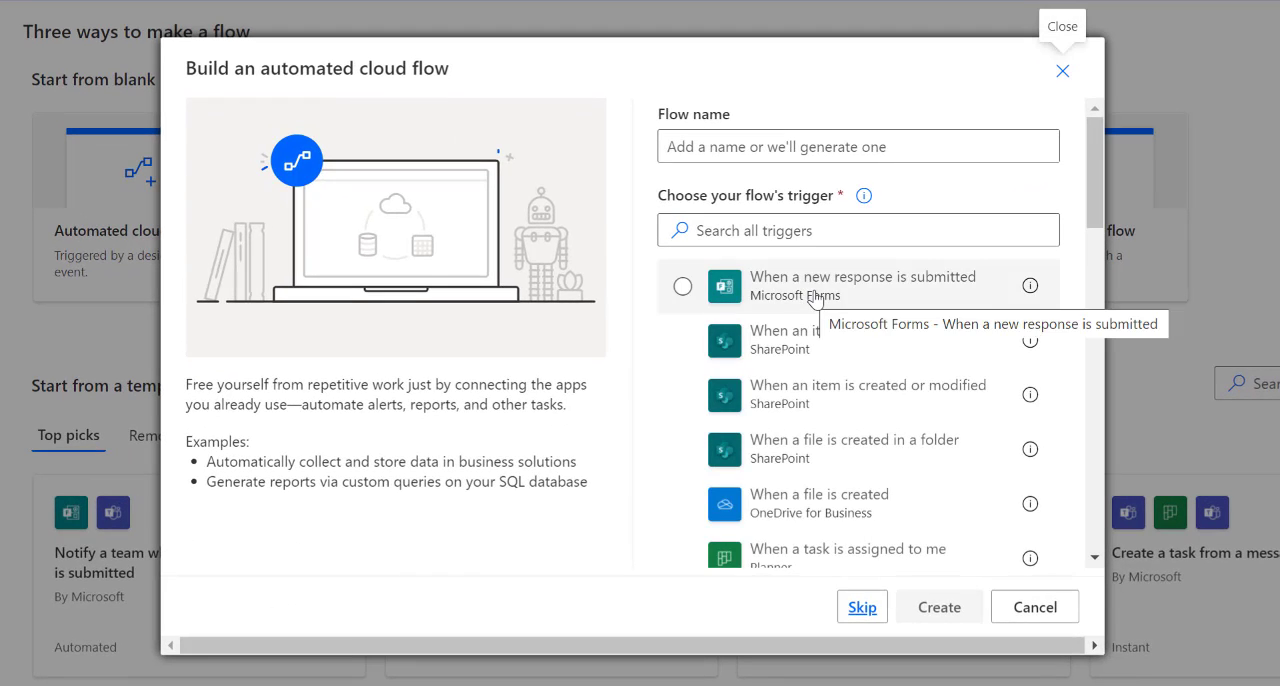
click(818, 296)
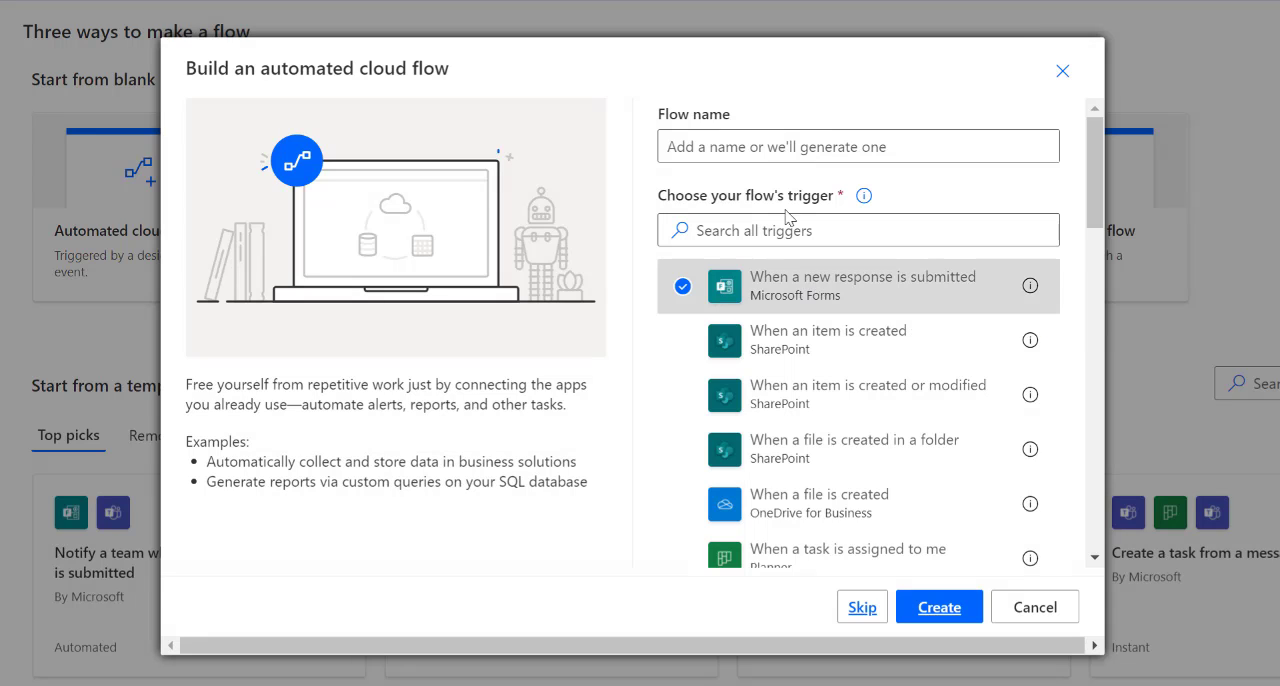
click(763, 142)
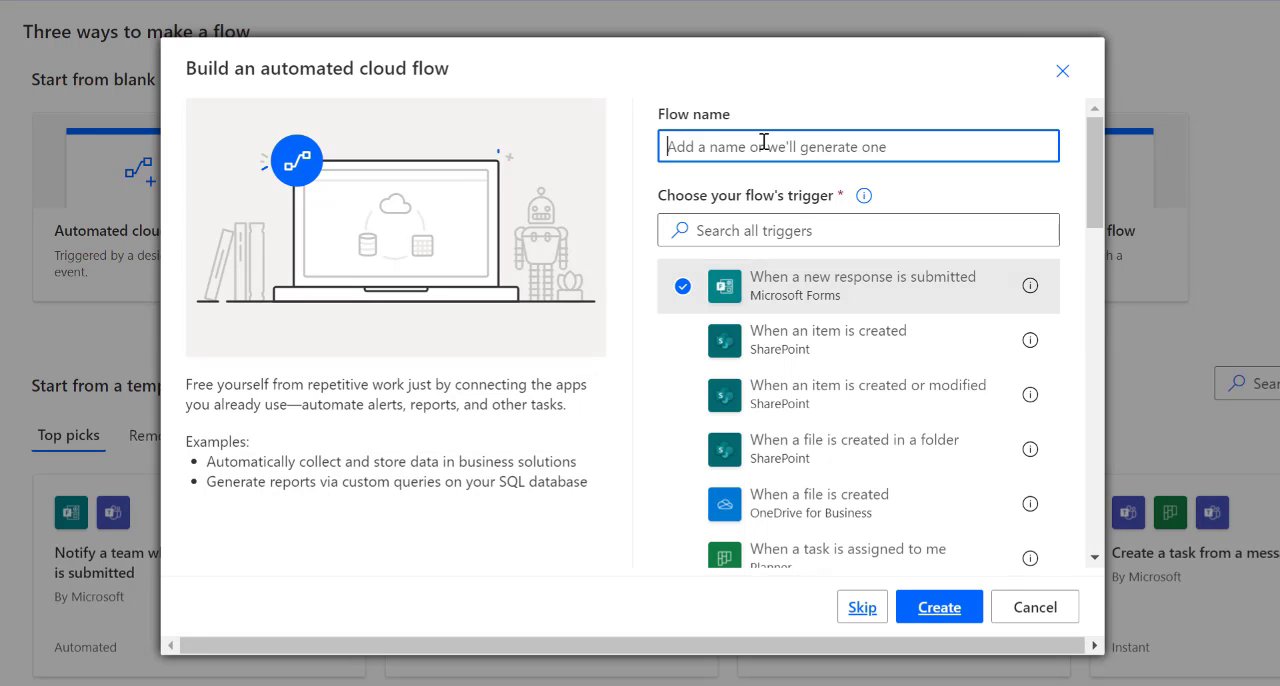
text(Employee)
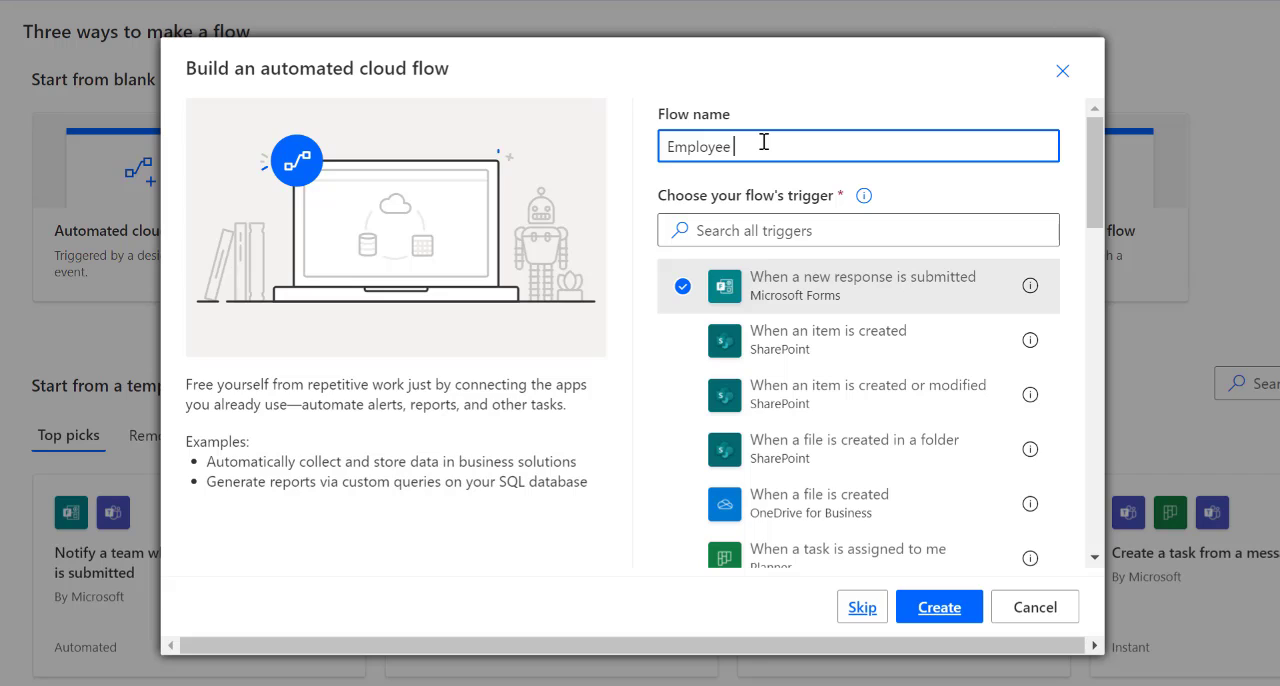
text( Certification Update)
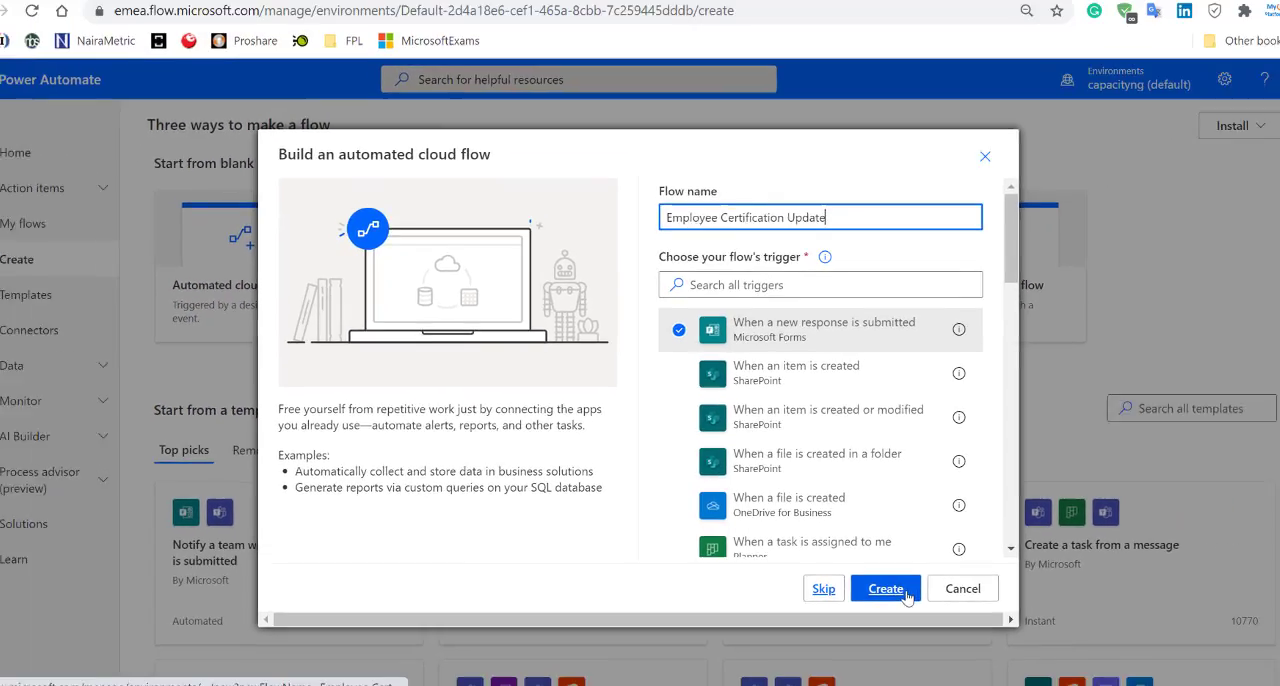
click(906, 594)
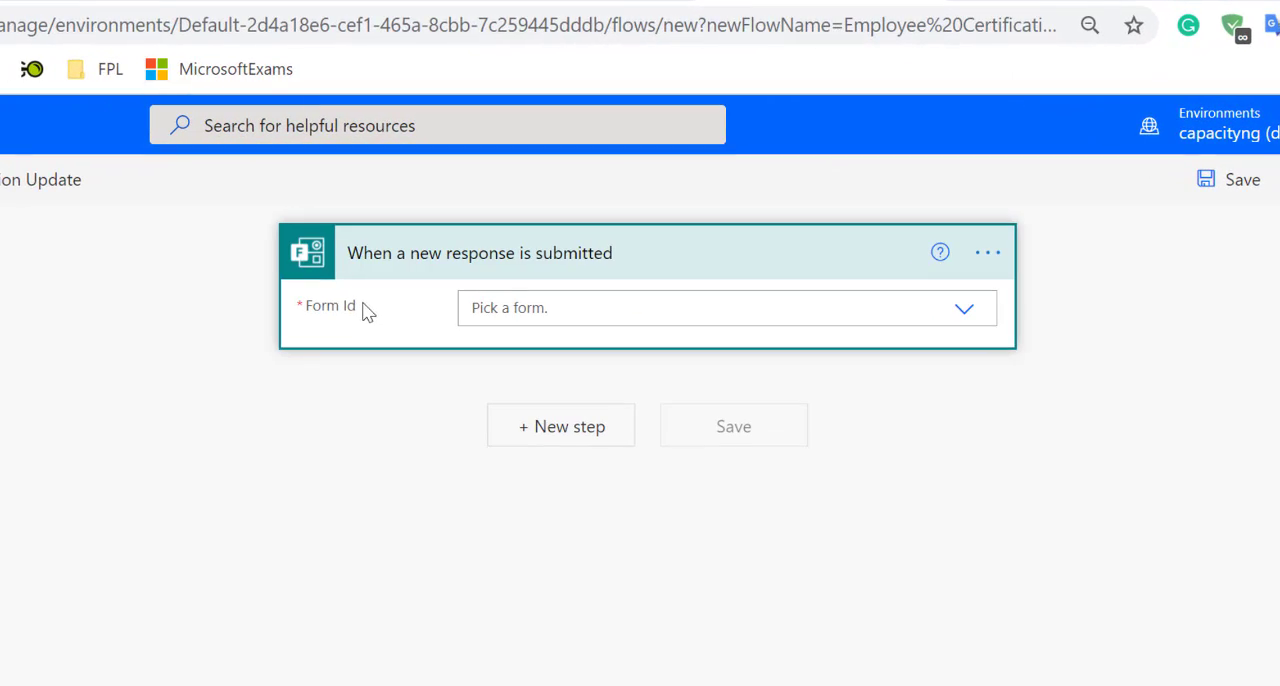
Set the trigger's form to Employee Certification Update and add a Microsoft Forms "Get response details" action.
click(606, 309)
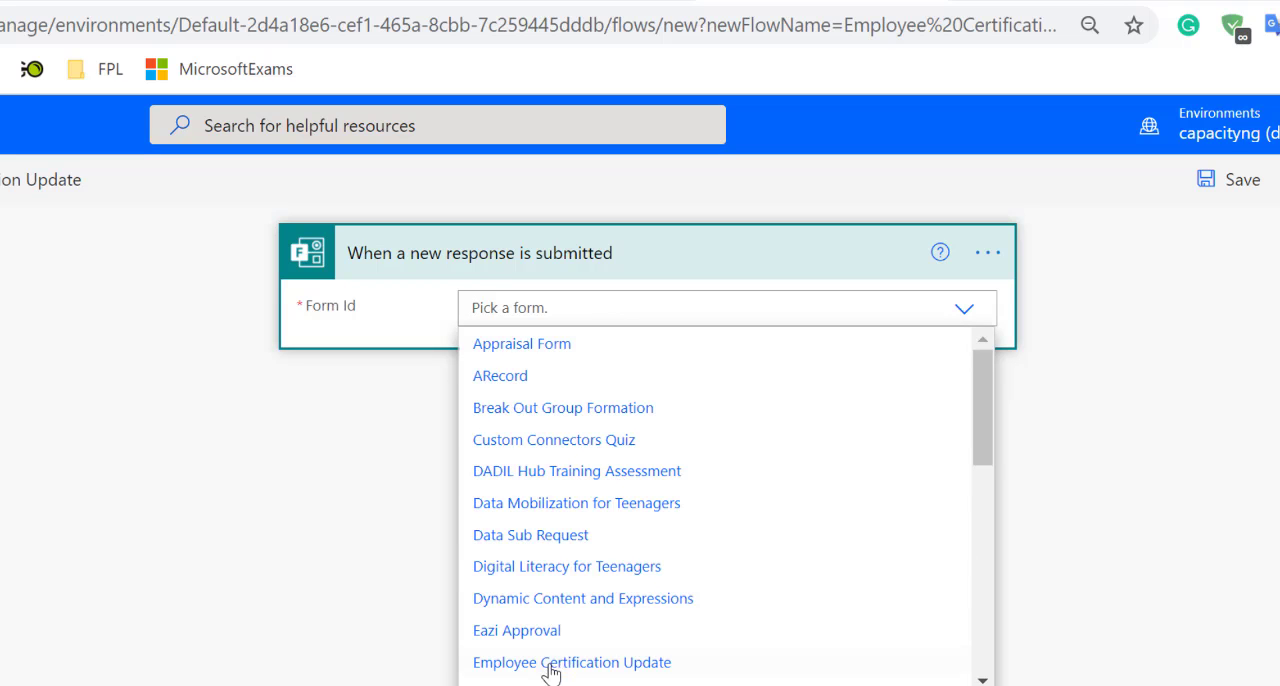
click(589, 670)
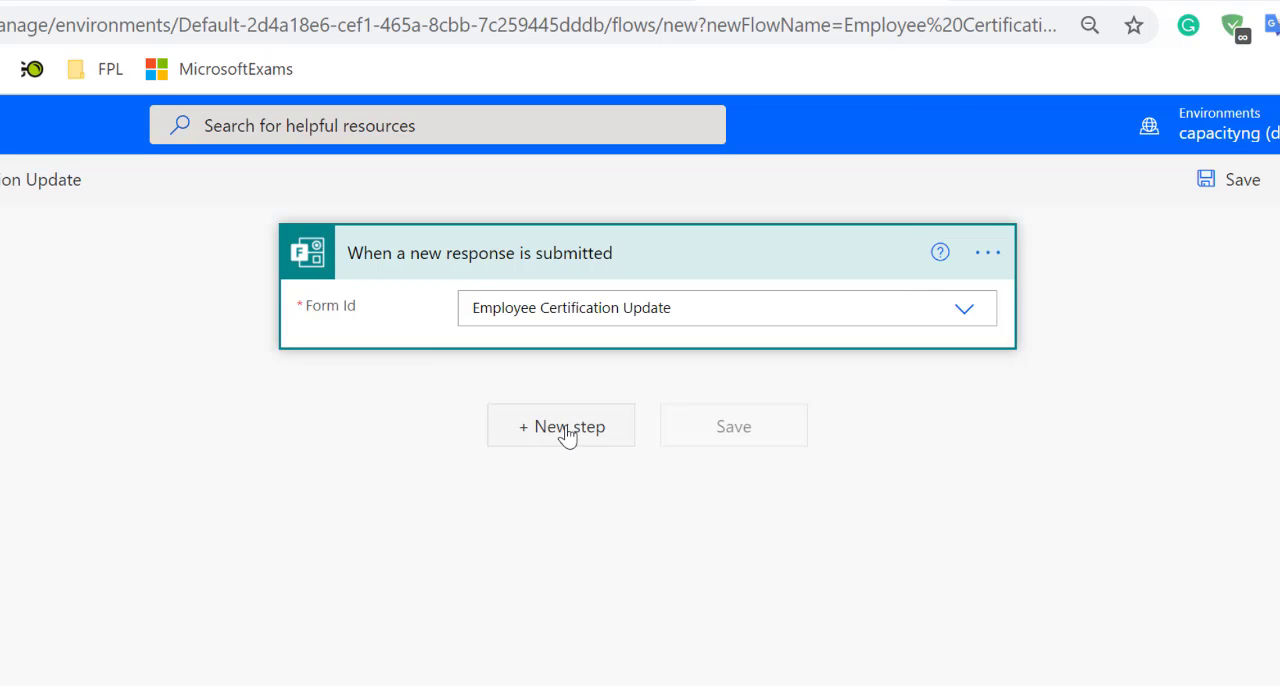
click(563, 437)
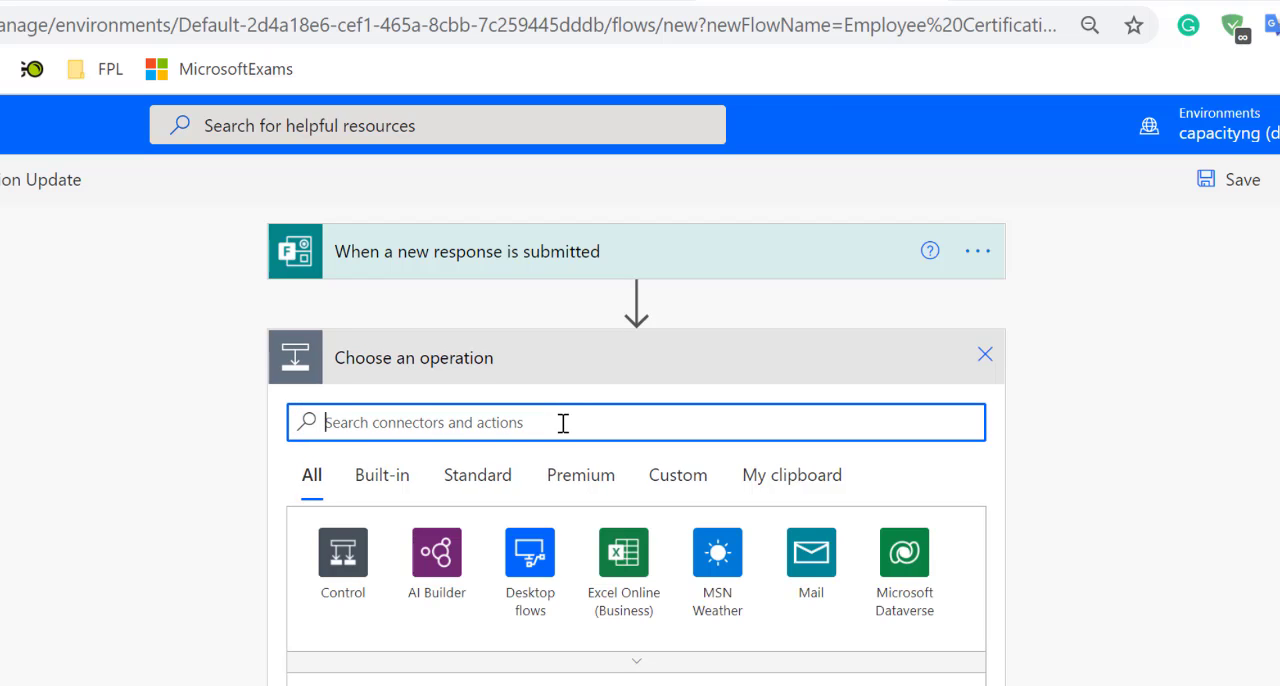
text(get )
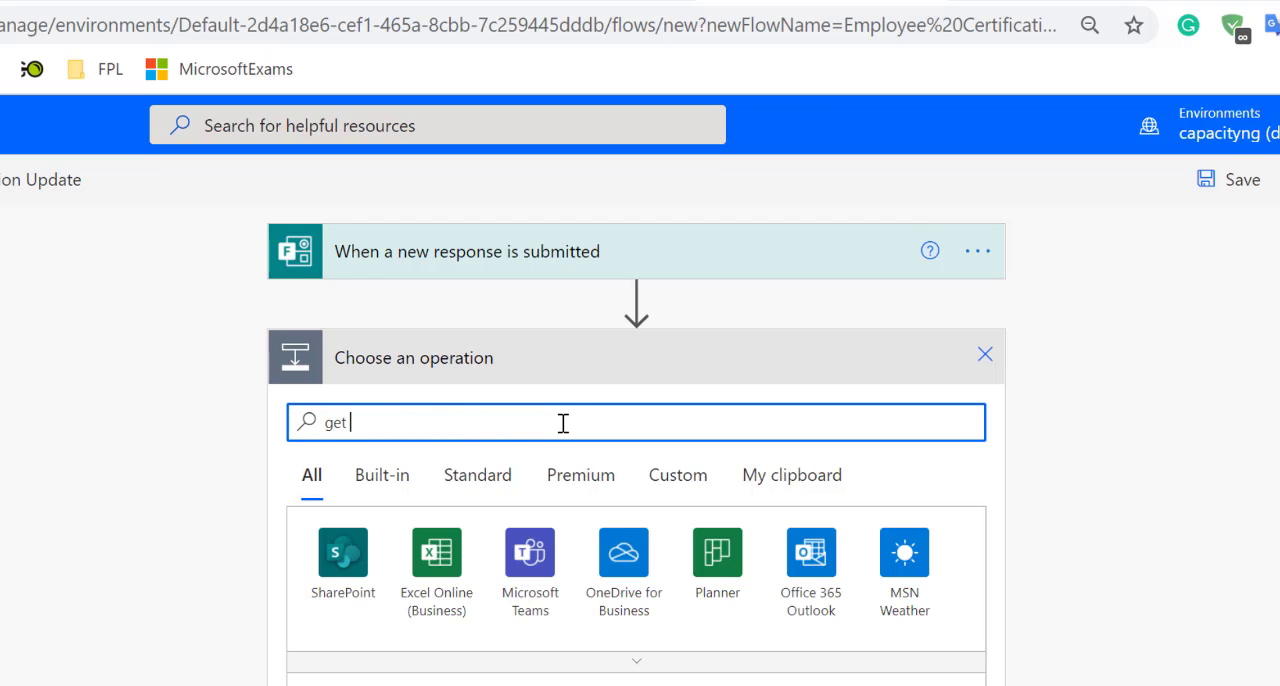
text(respose)
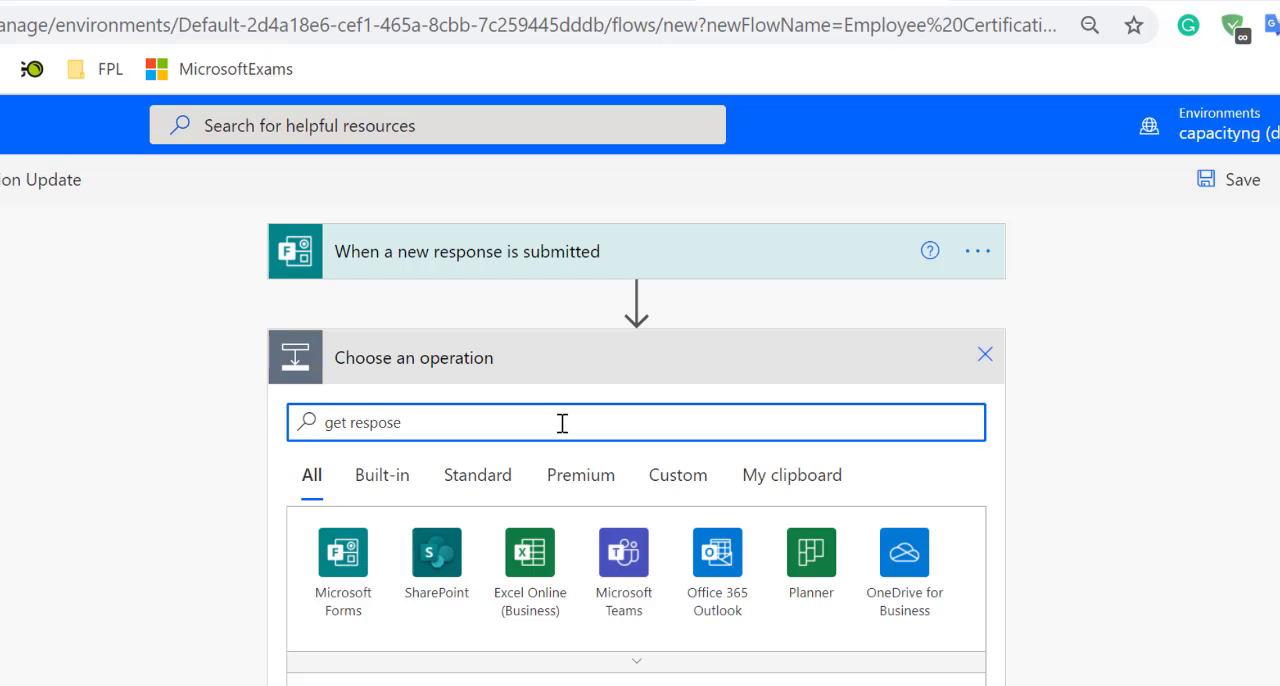
key(BackSpace)
key(BackSpace)
text(nse)
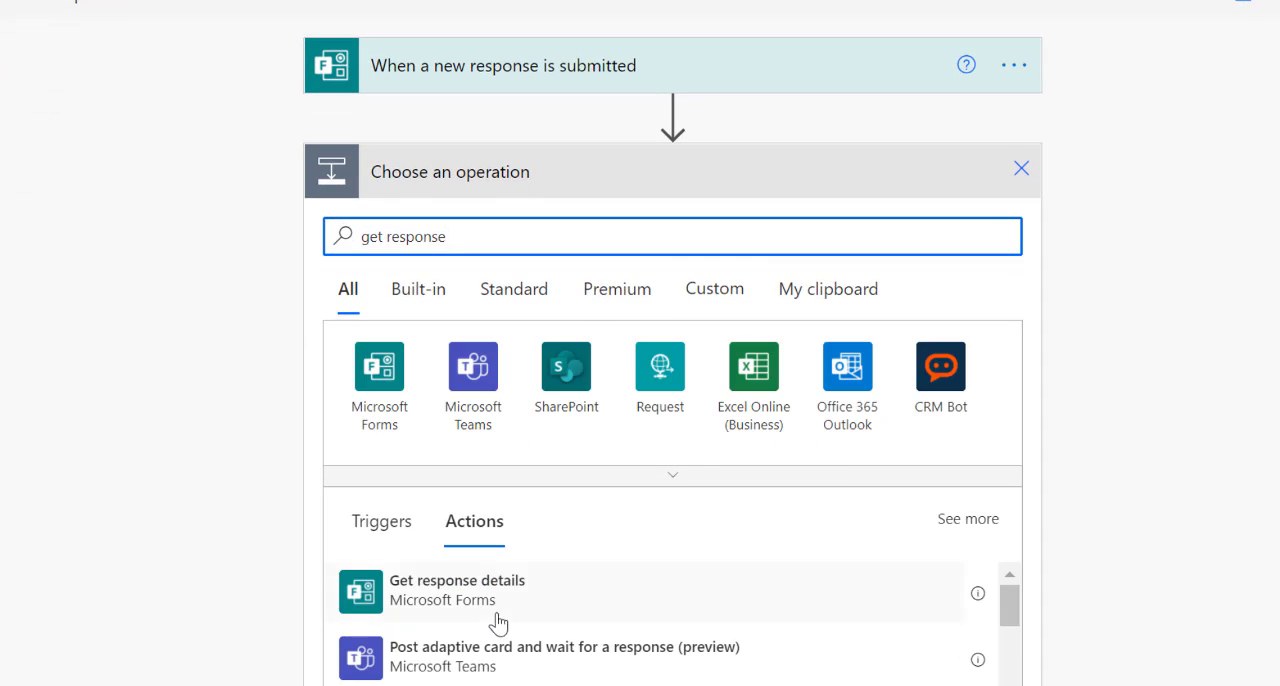
click(432, 600)
Configure Get response details with the Employee Certification Update form and the trigger's Response Id.
click(591, 222)
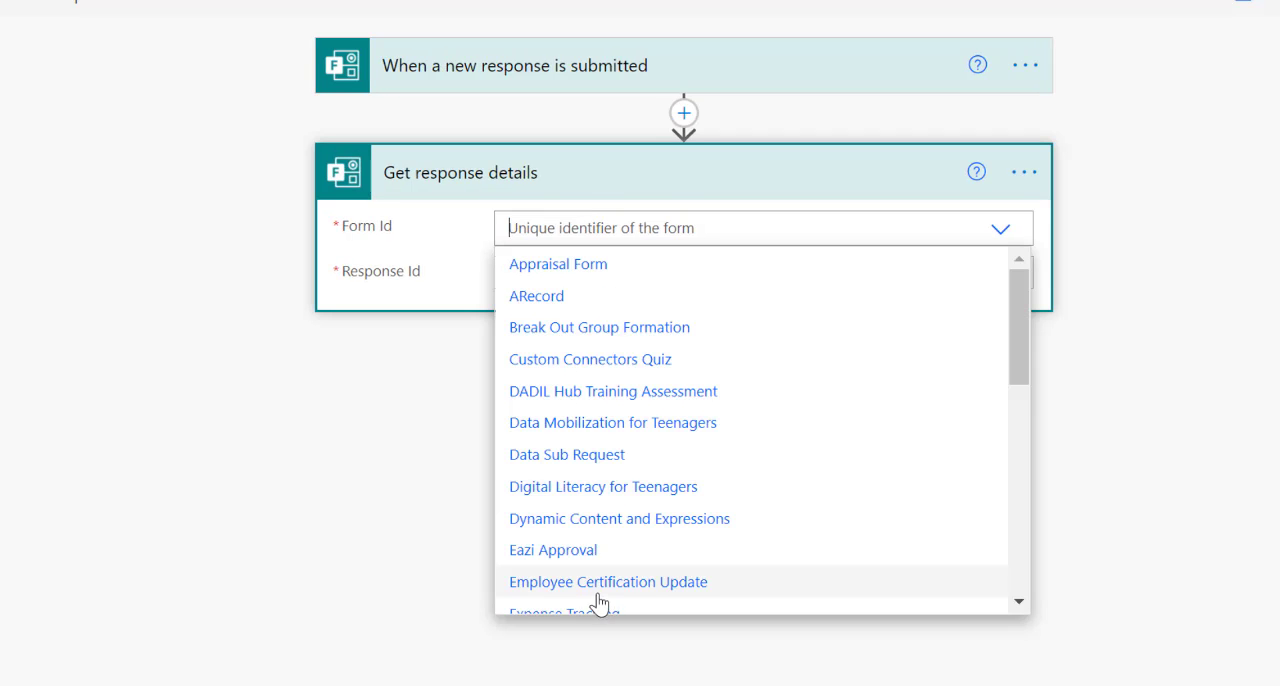
click(615, 582)
click(659, 272)
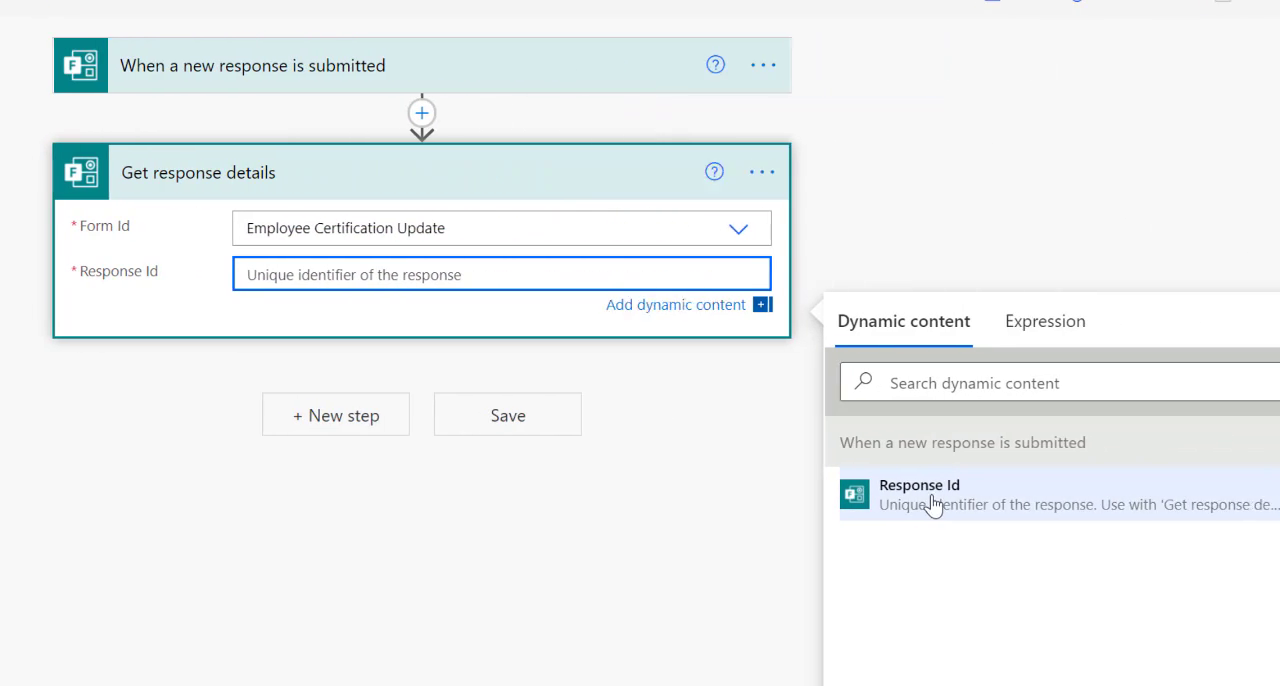
click(930, 485)
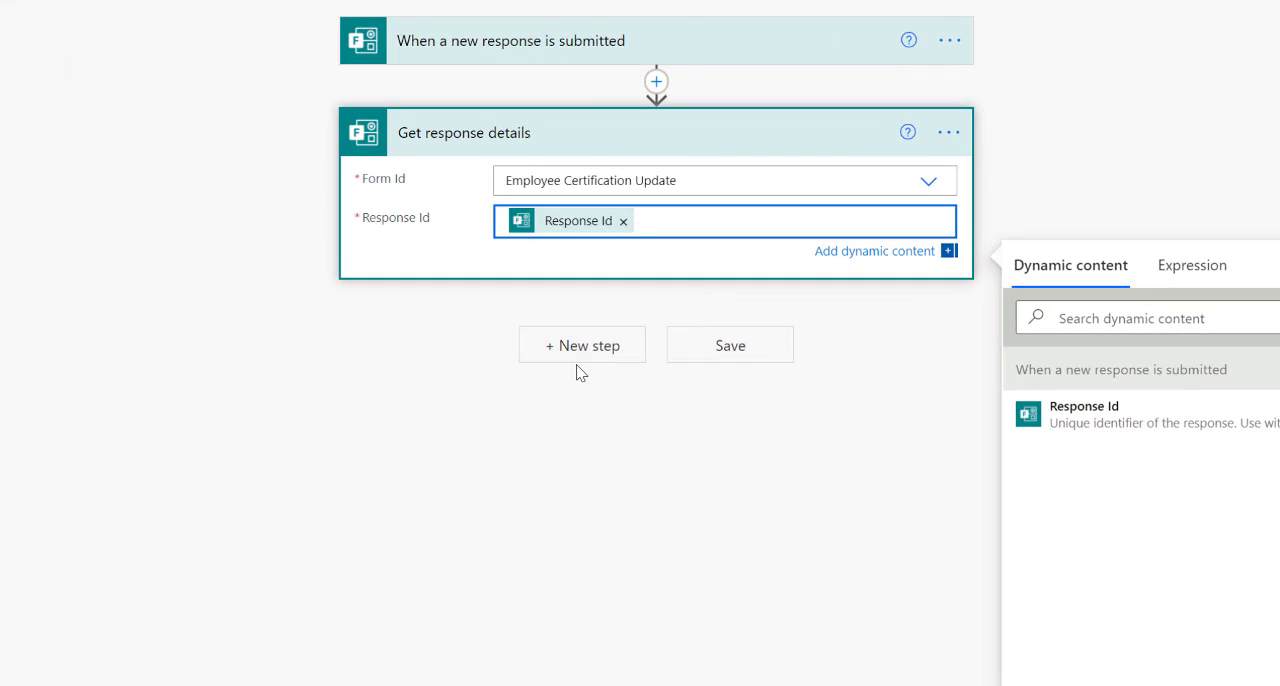
Add a SharePoint "Create item" action after Get response details.
click(581, 350)
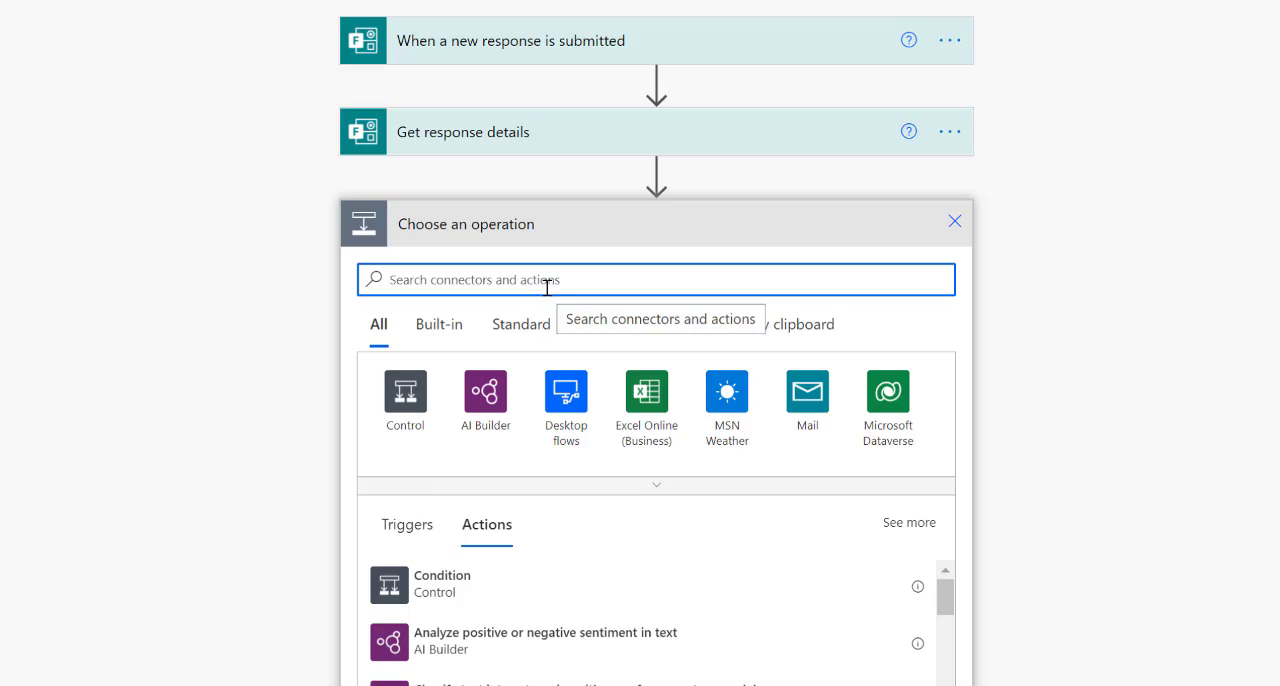
text(create item)
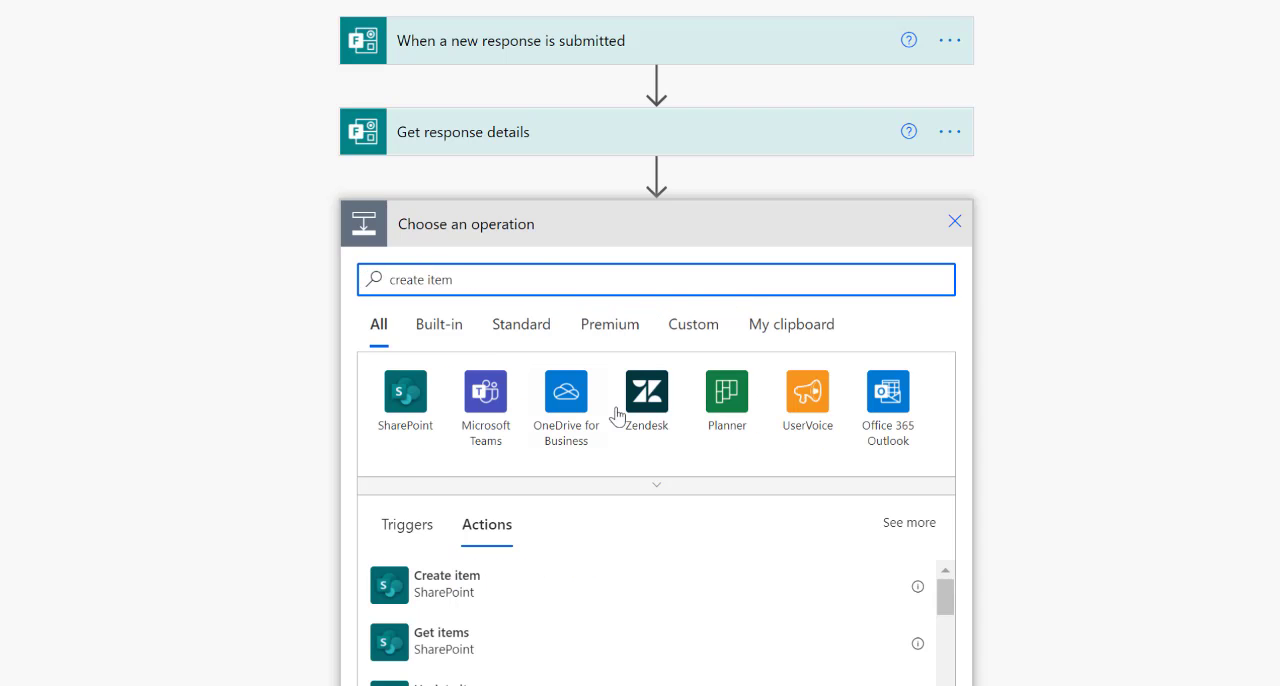
click(482, 592)
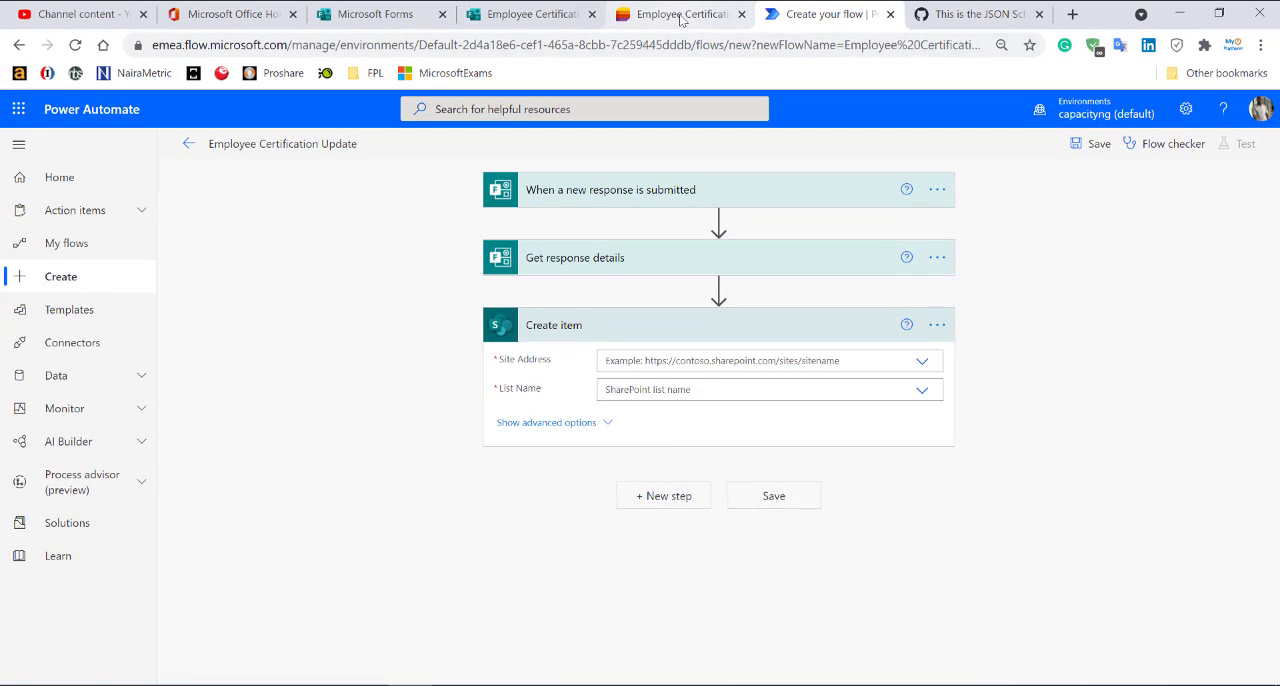
Enter a custom site address for Create item, copied from the Microsoft Lists page URL up to the part before "/Lists".
click(680, 15)
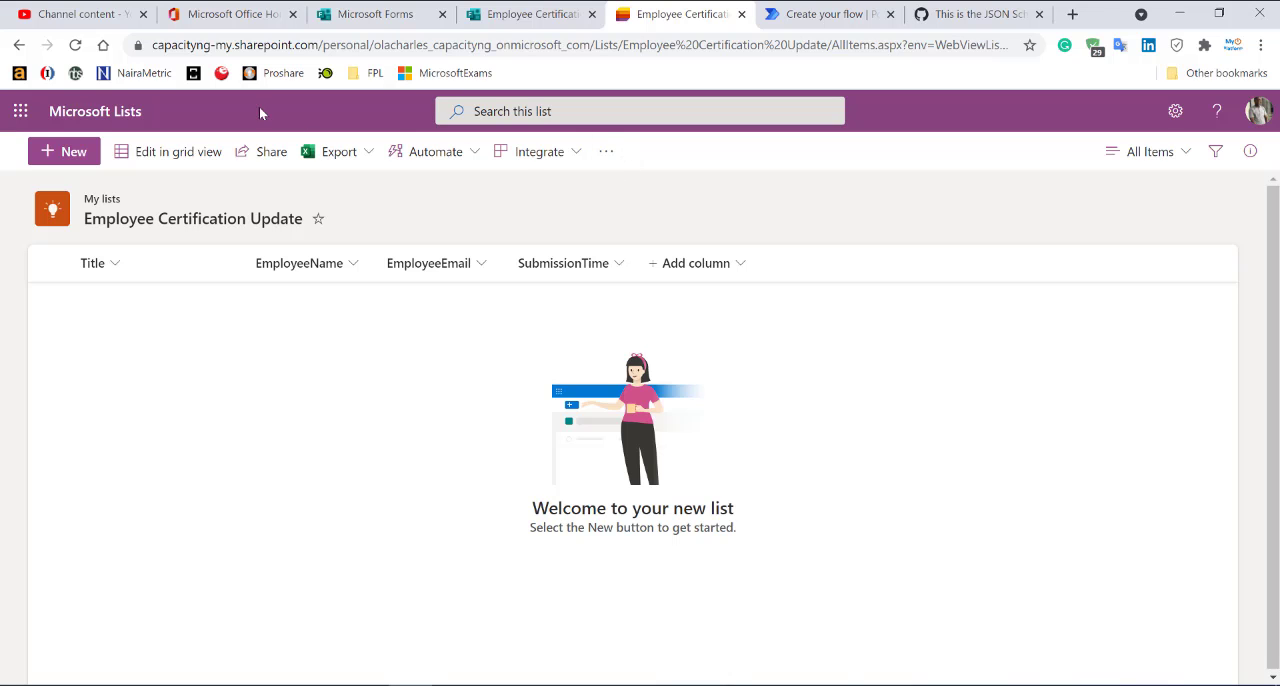
click(820, 14)
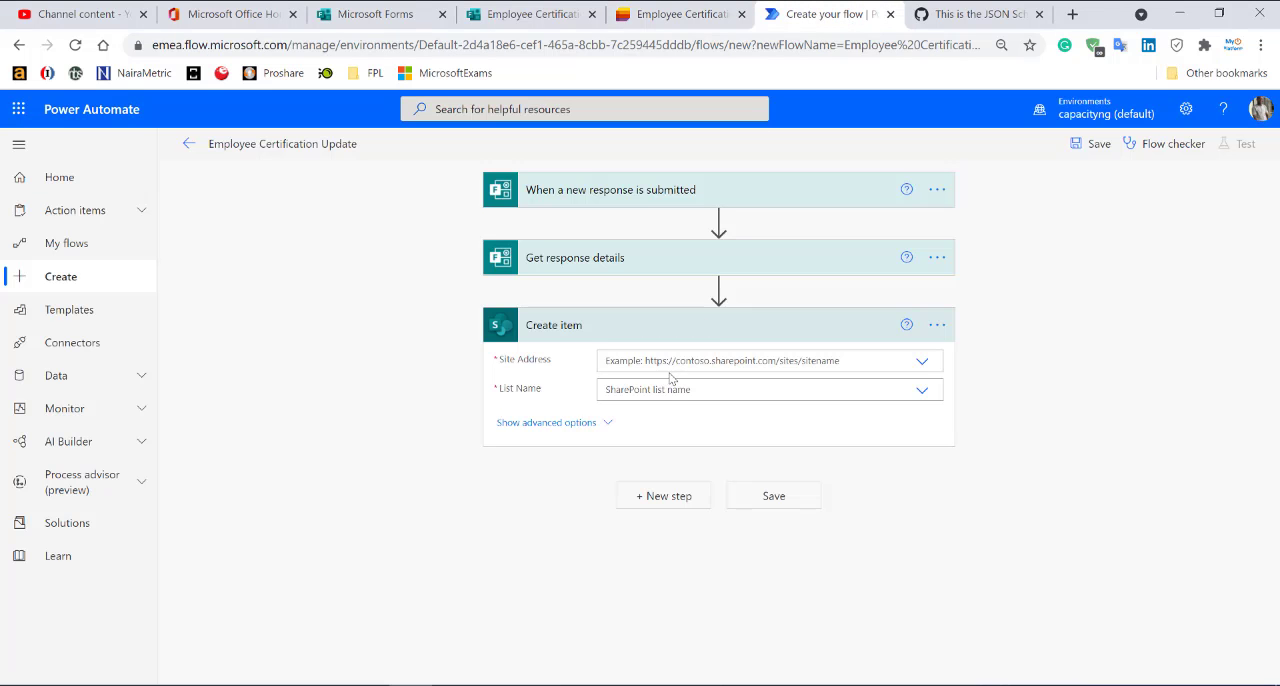
click(670, 360)
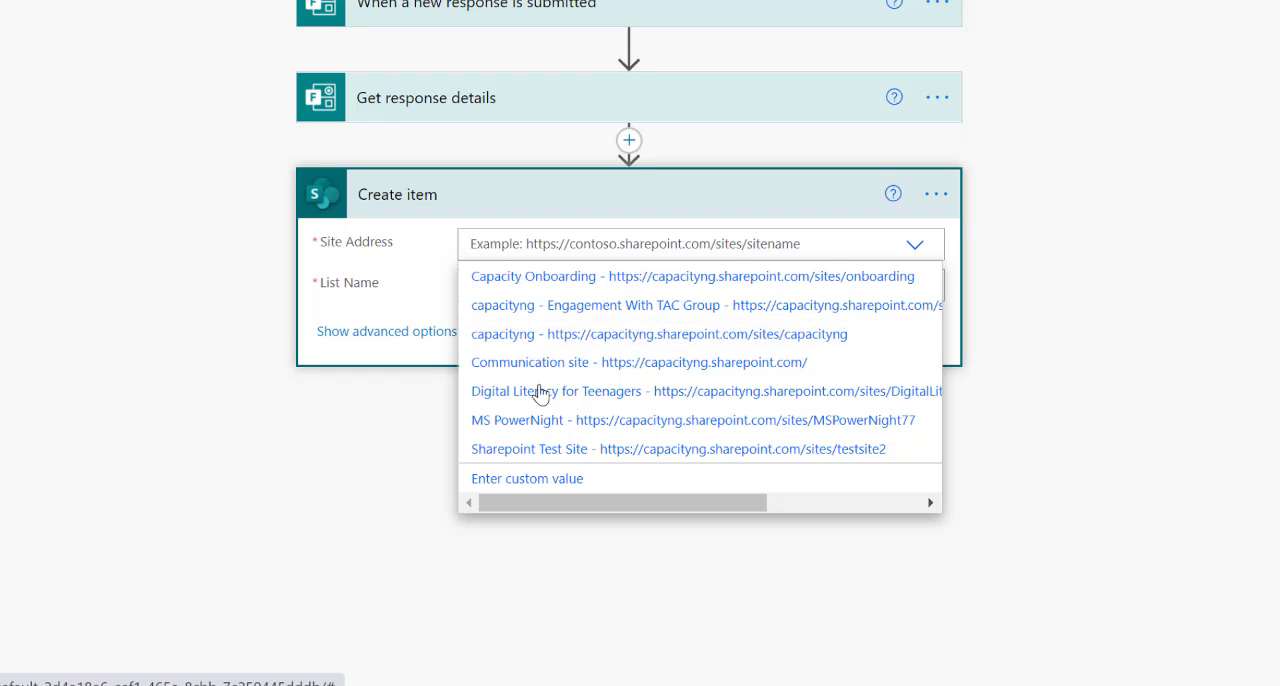
click(527, 478)
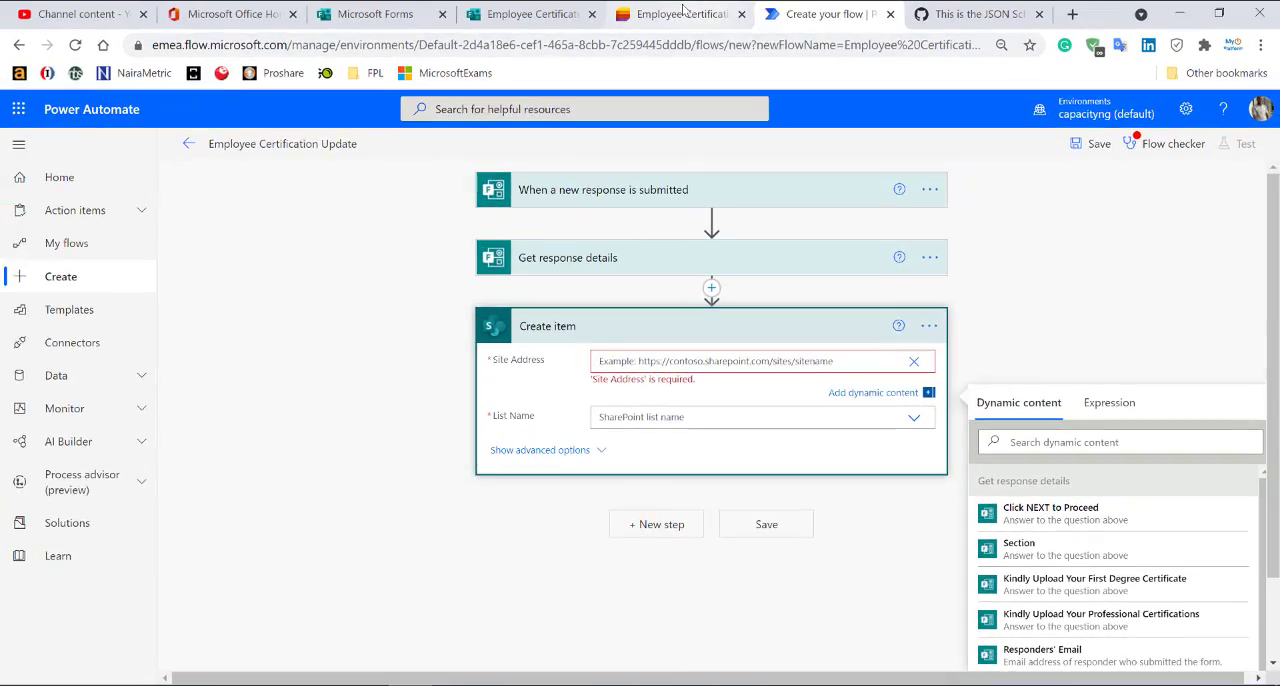
click(708, 20)
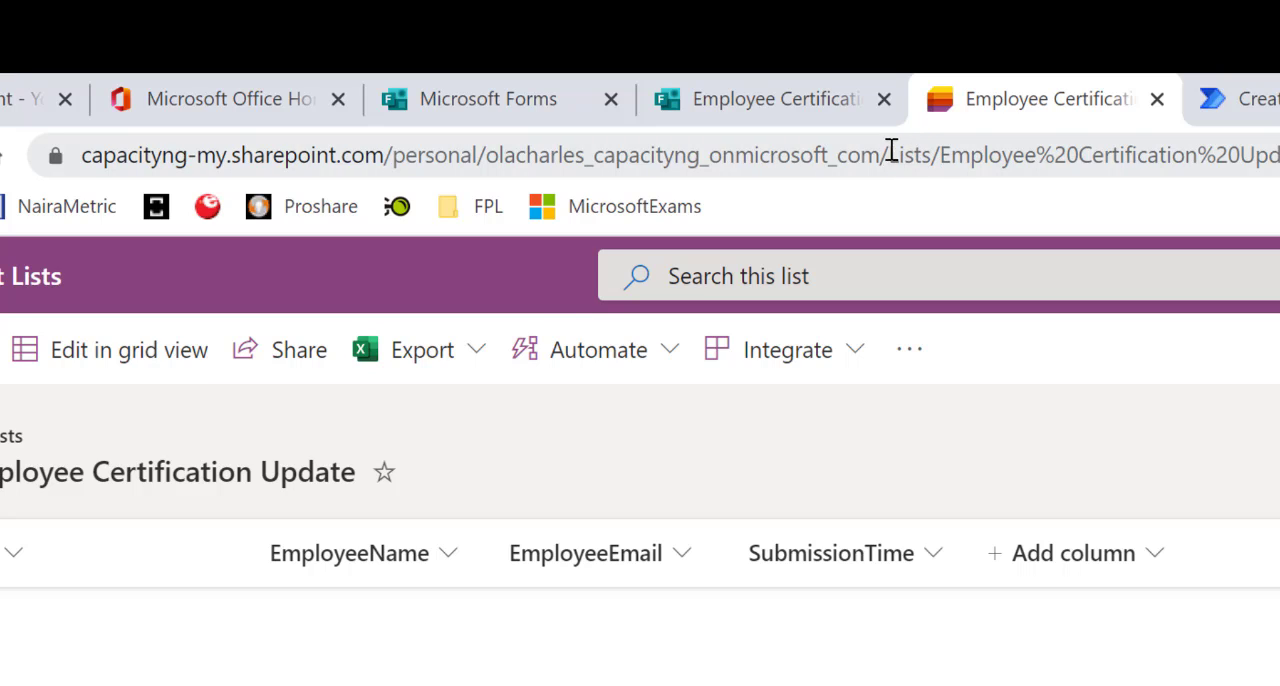
drag(880, 153, 80, 162)
key(ctrl+c)
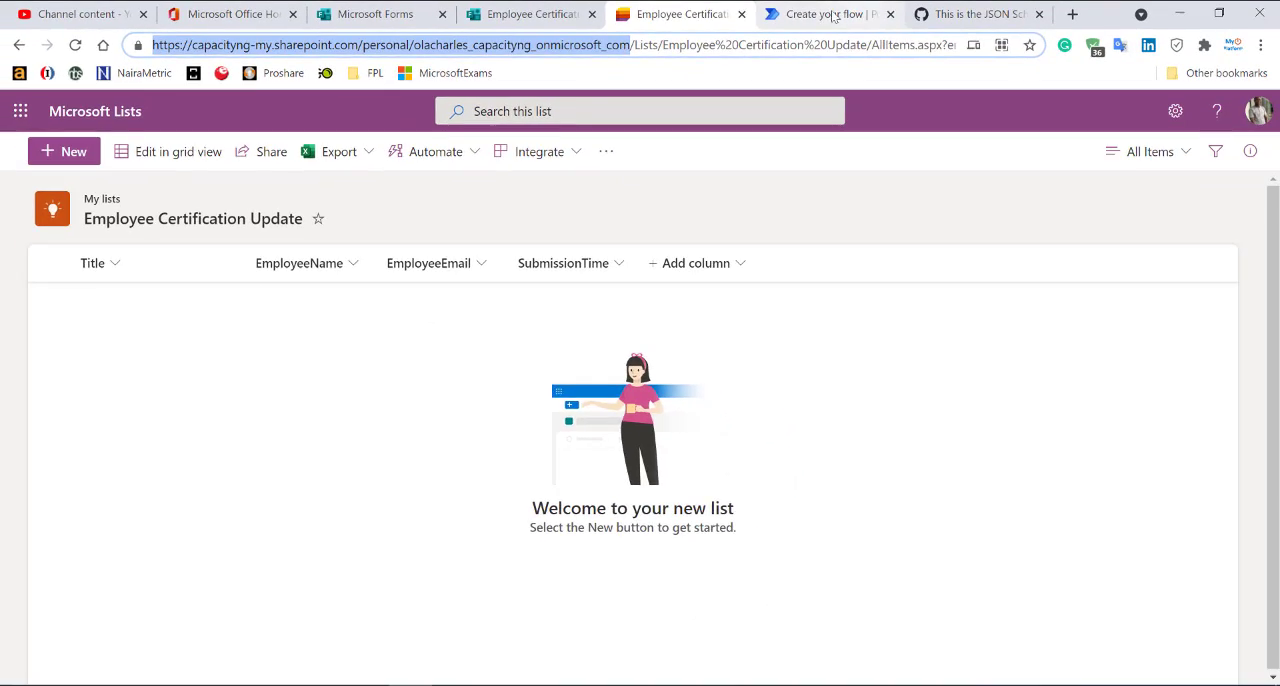
click(815, 14)
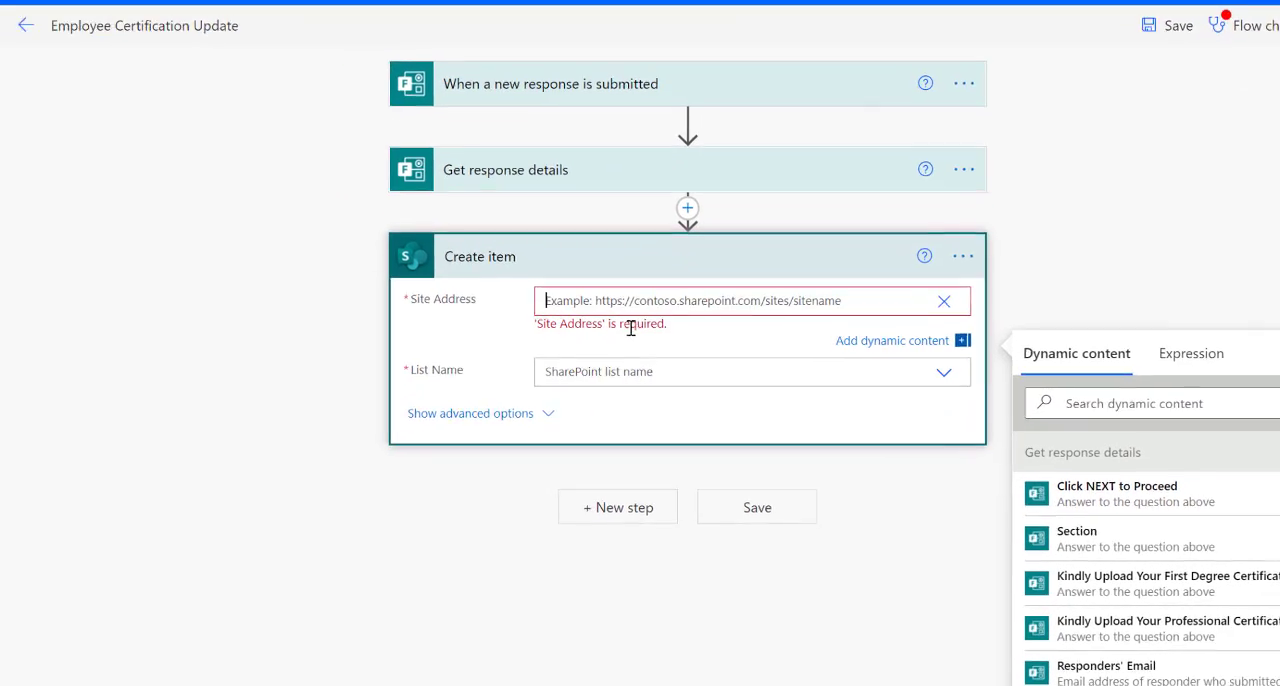
key(ctrl+v)
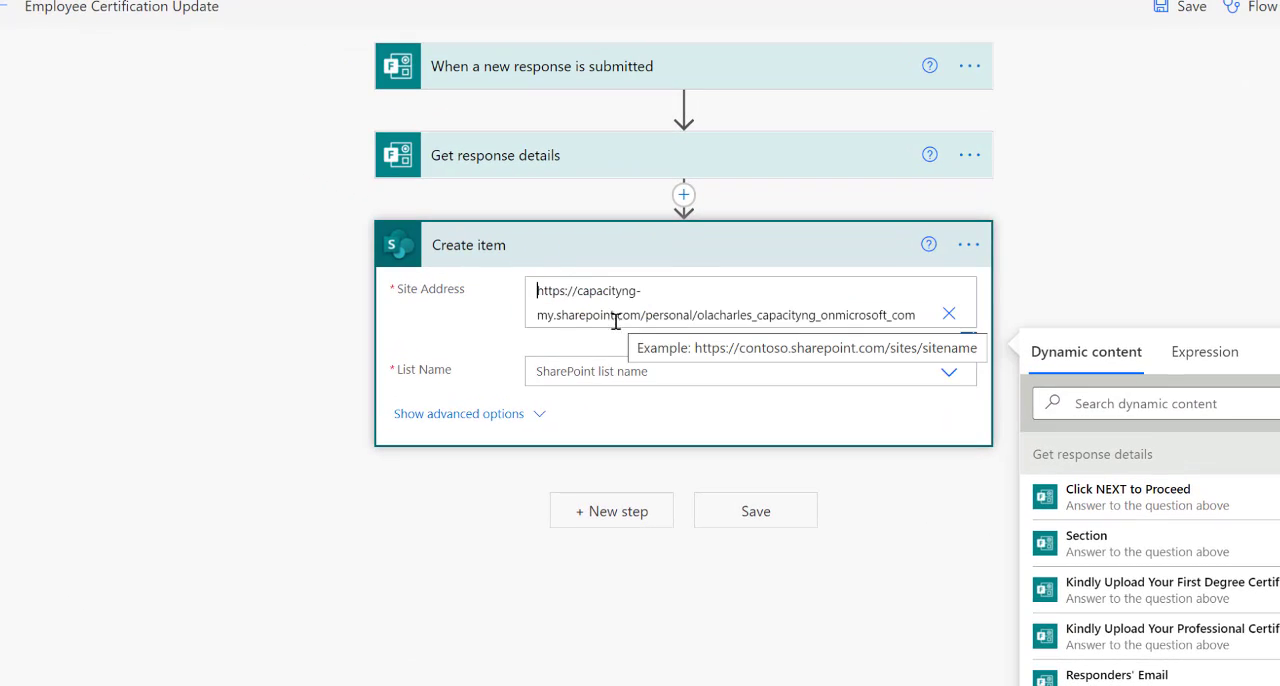
Select the Employee Certification Update list in Create item and map Response Id to the Title field.
click(649, 383)
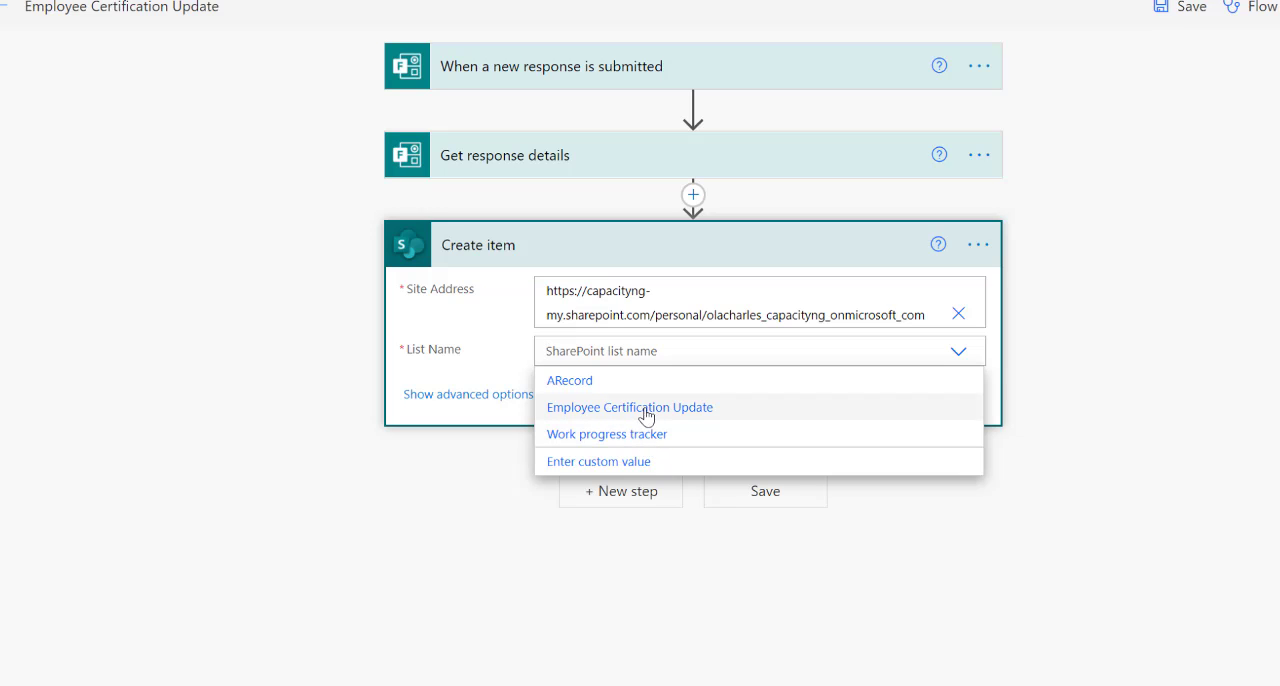
click(640, 412)
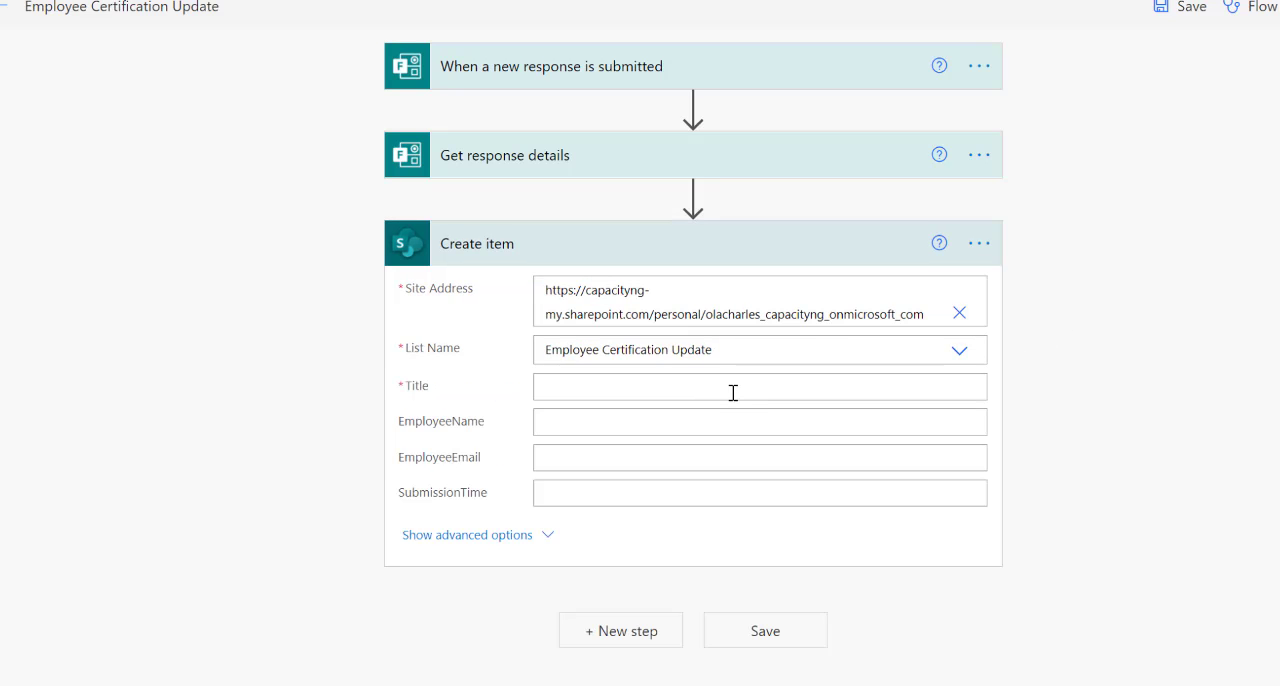
click(732, 390)
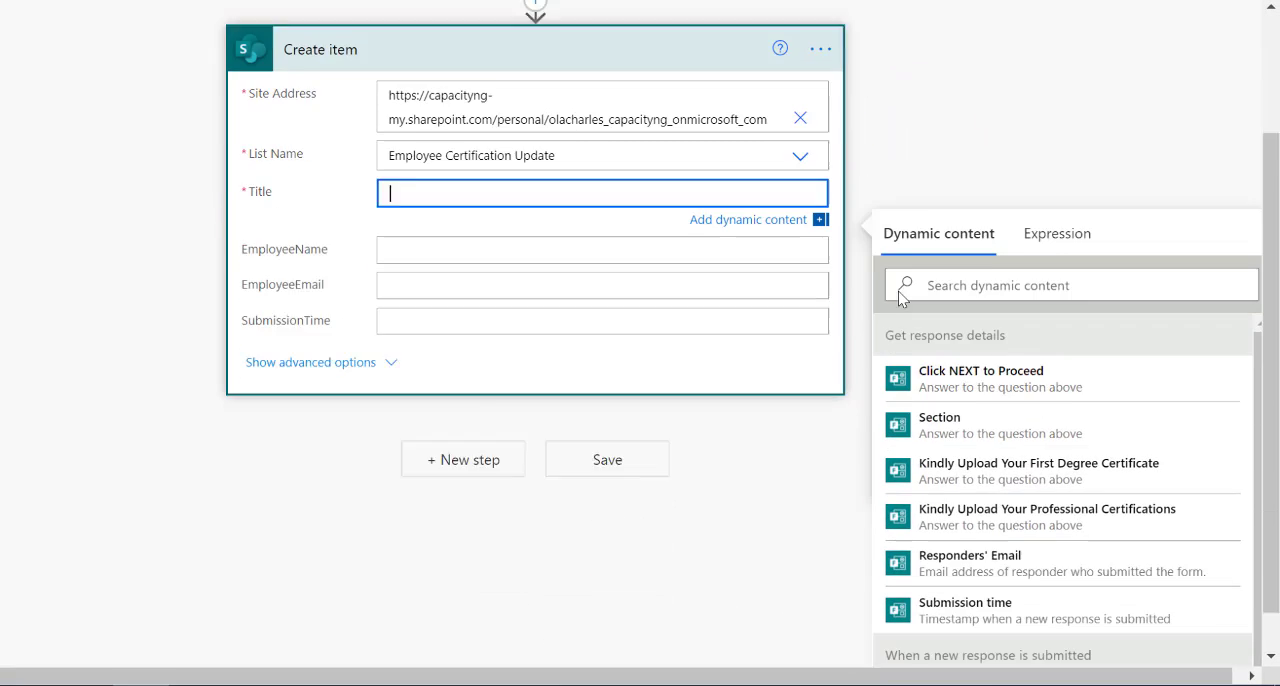
click(1030, 648)
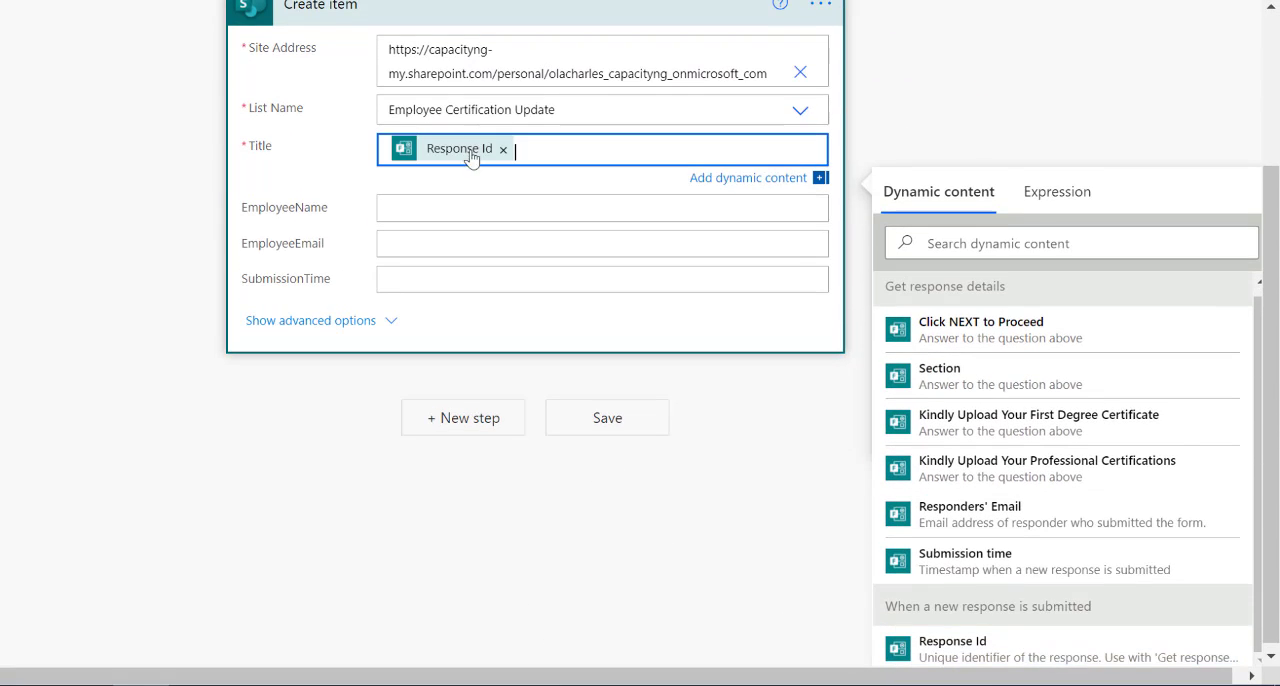
Map the Responders' Email dynamic content to the EmployeeEmail field of Create item.
click(443, 200)
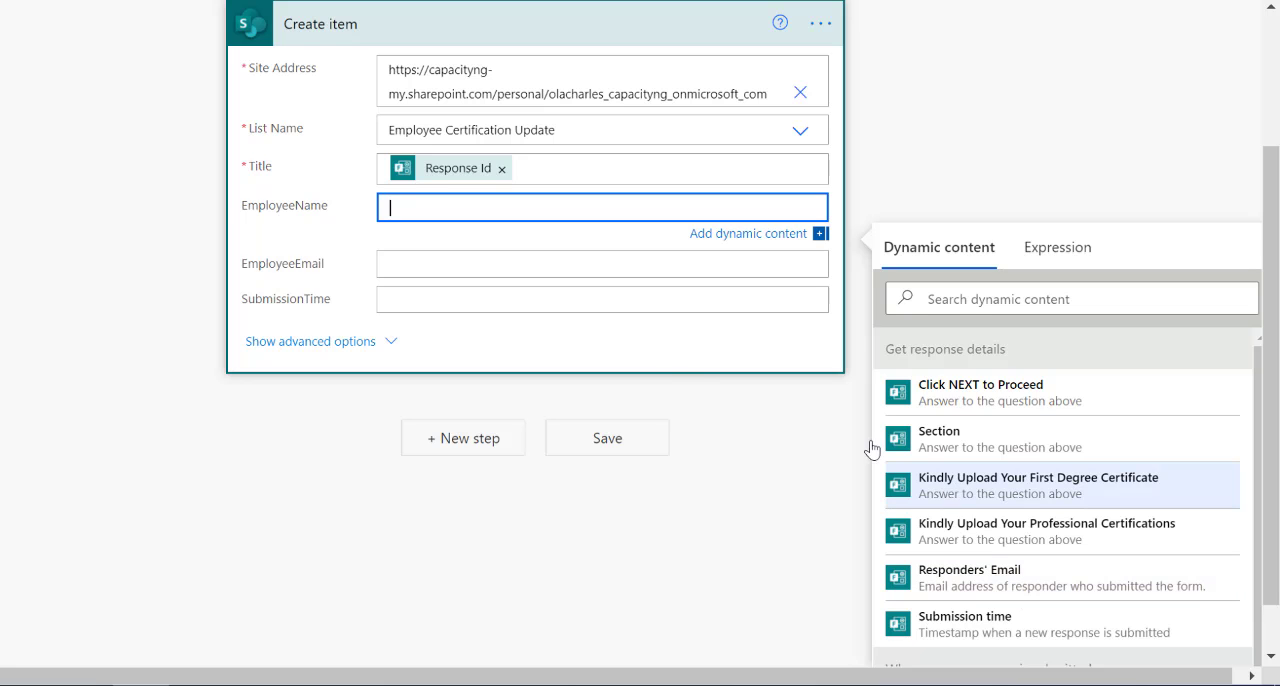
click(466, 263)
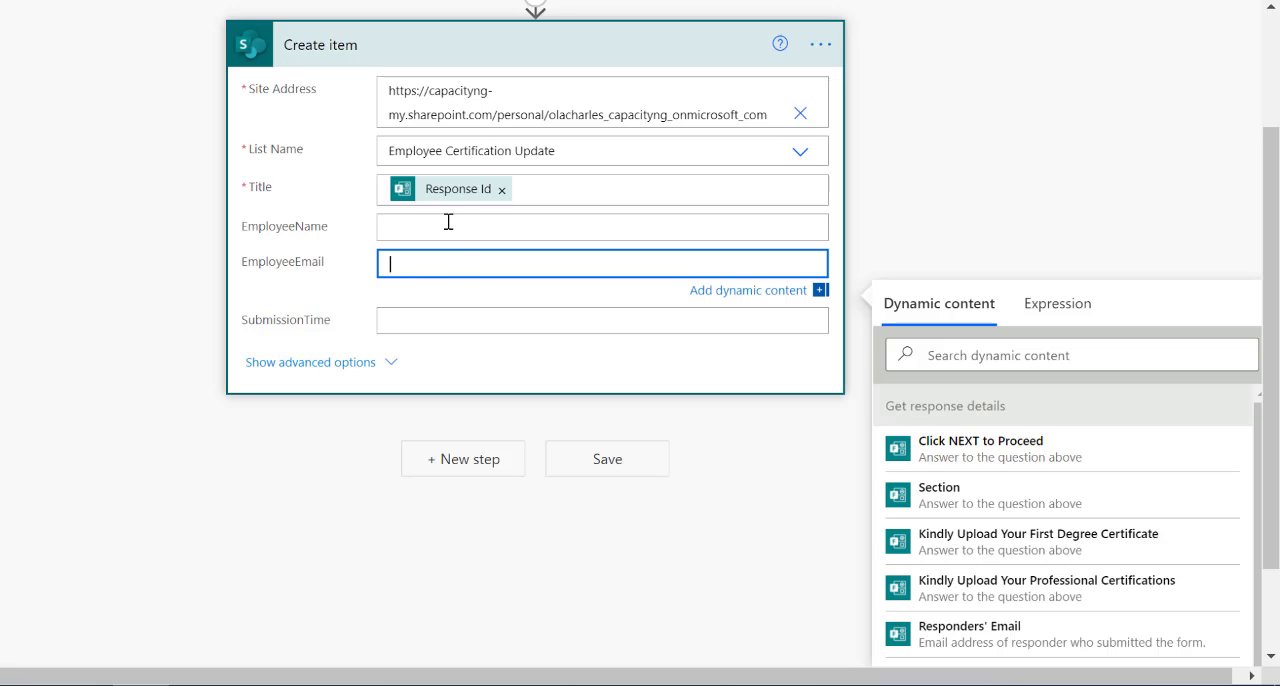
click(997, 636)
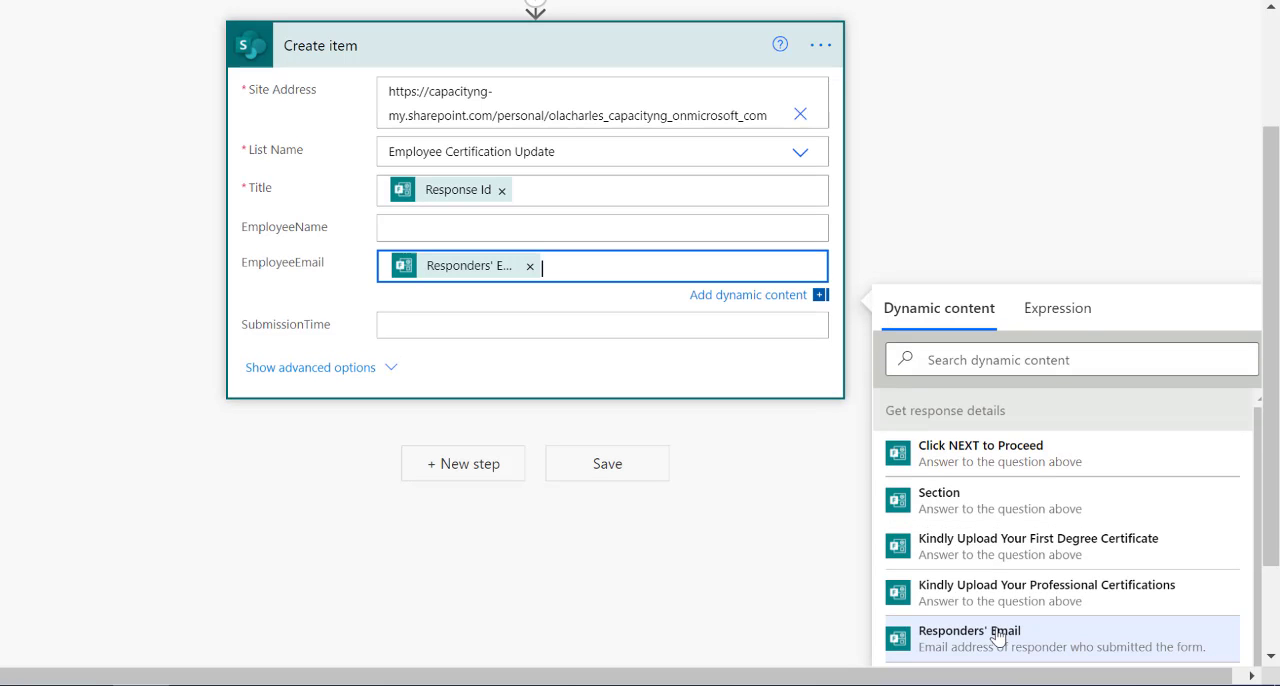
Map the Submission time dynamic content to the SubmissionTime field of Create item and collapse the action.
click(474, 322)
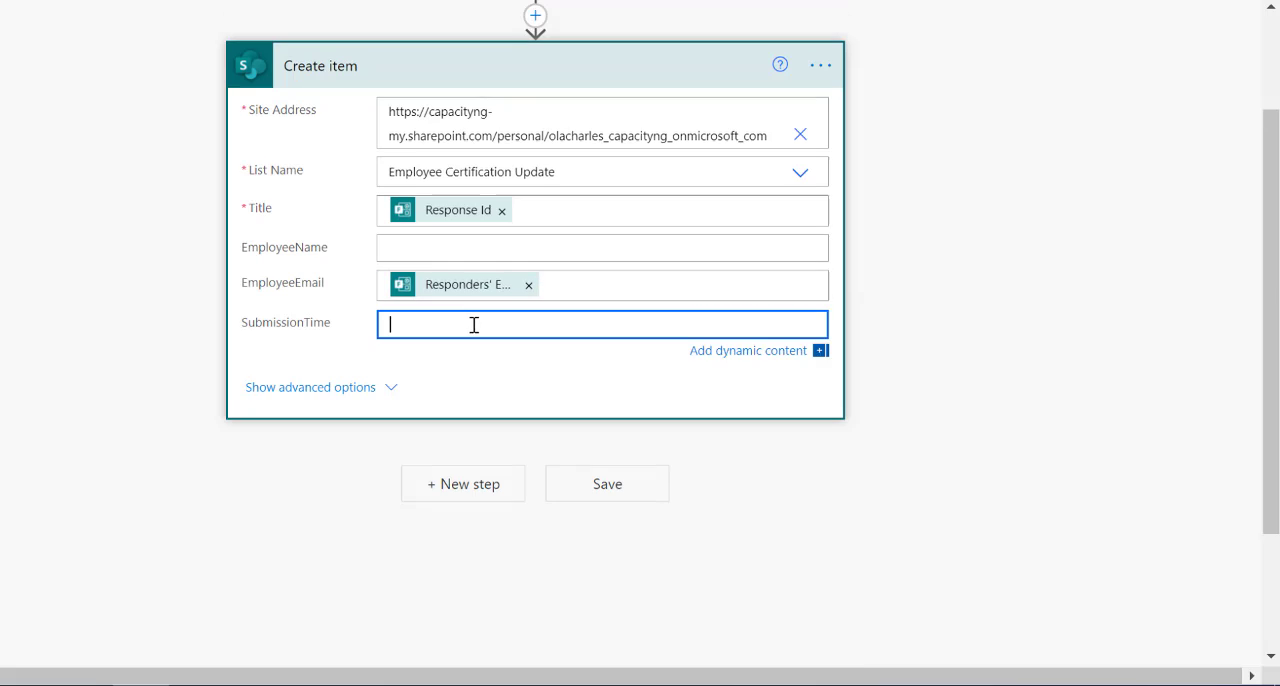
click(977, 515)
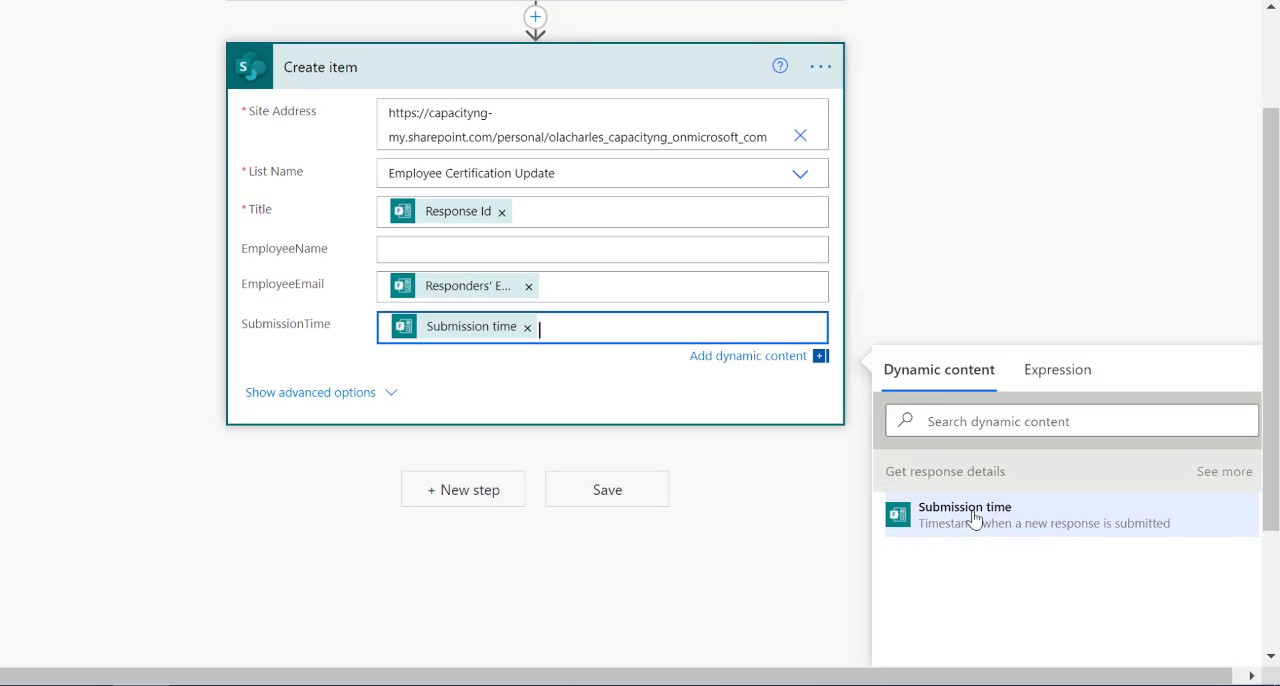
click(548, 80)
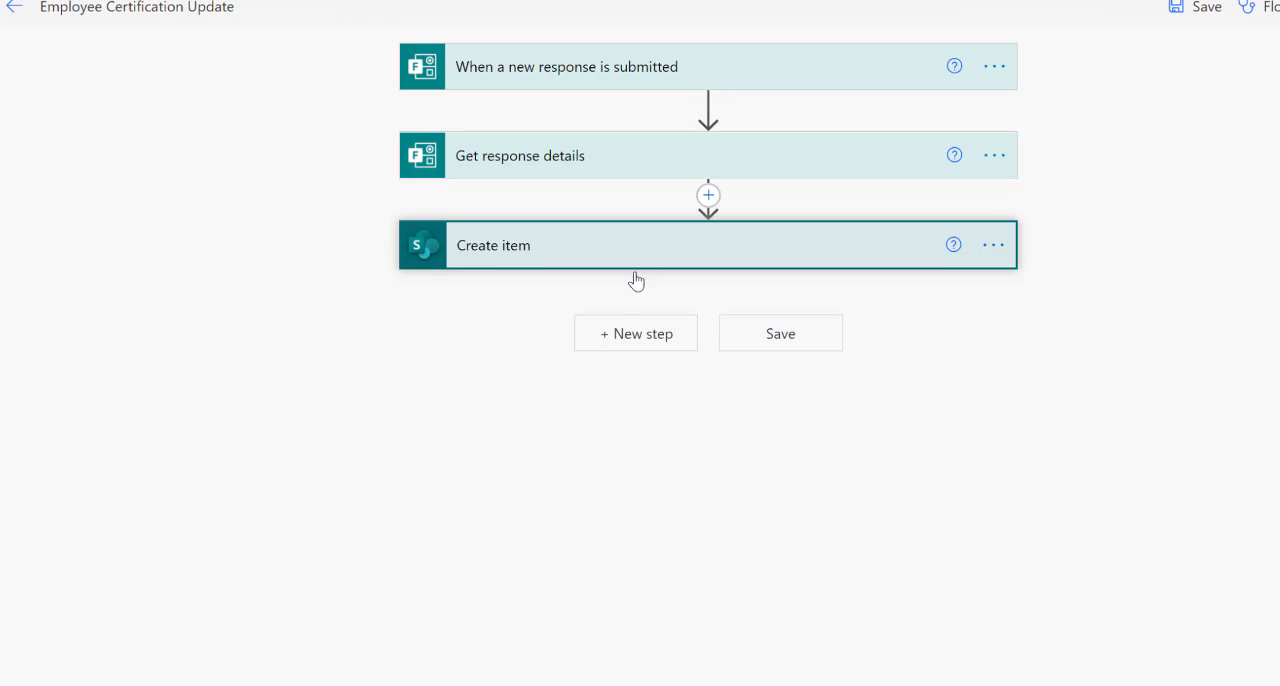
Add a Data Operation "Parse JSON" action after Create item.
click(640, 336)
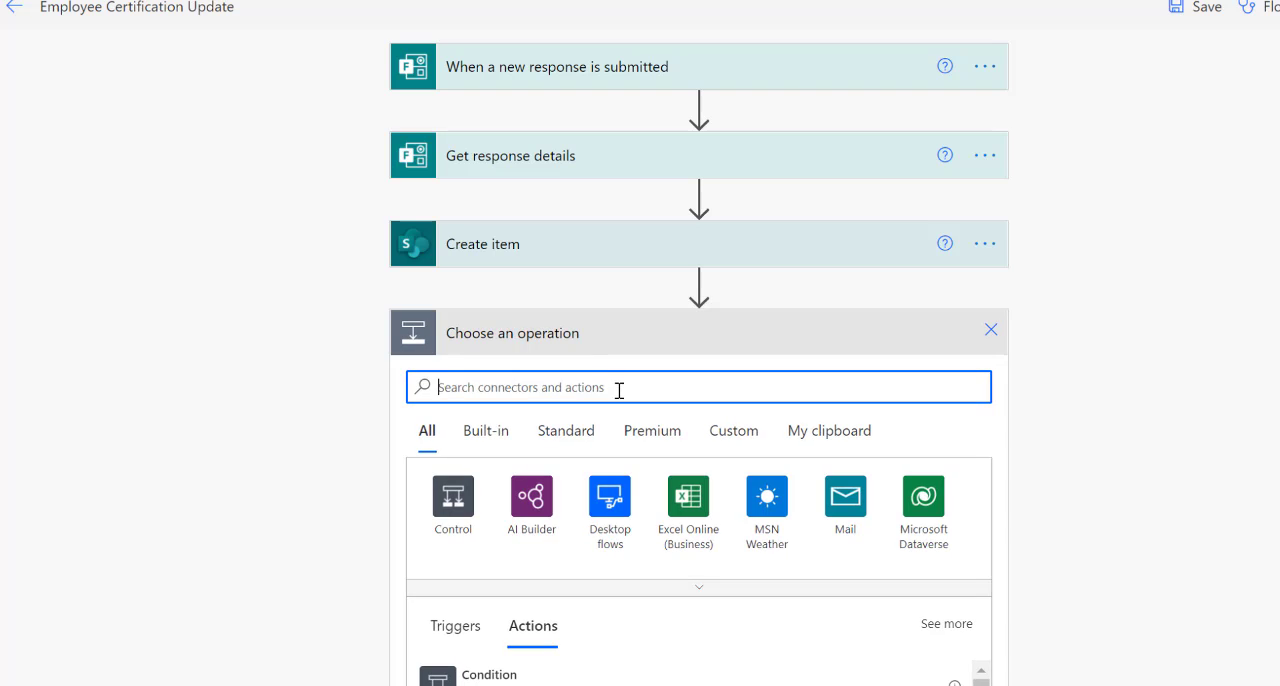
text(parse)
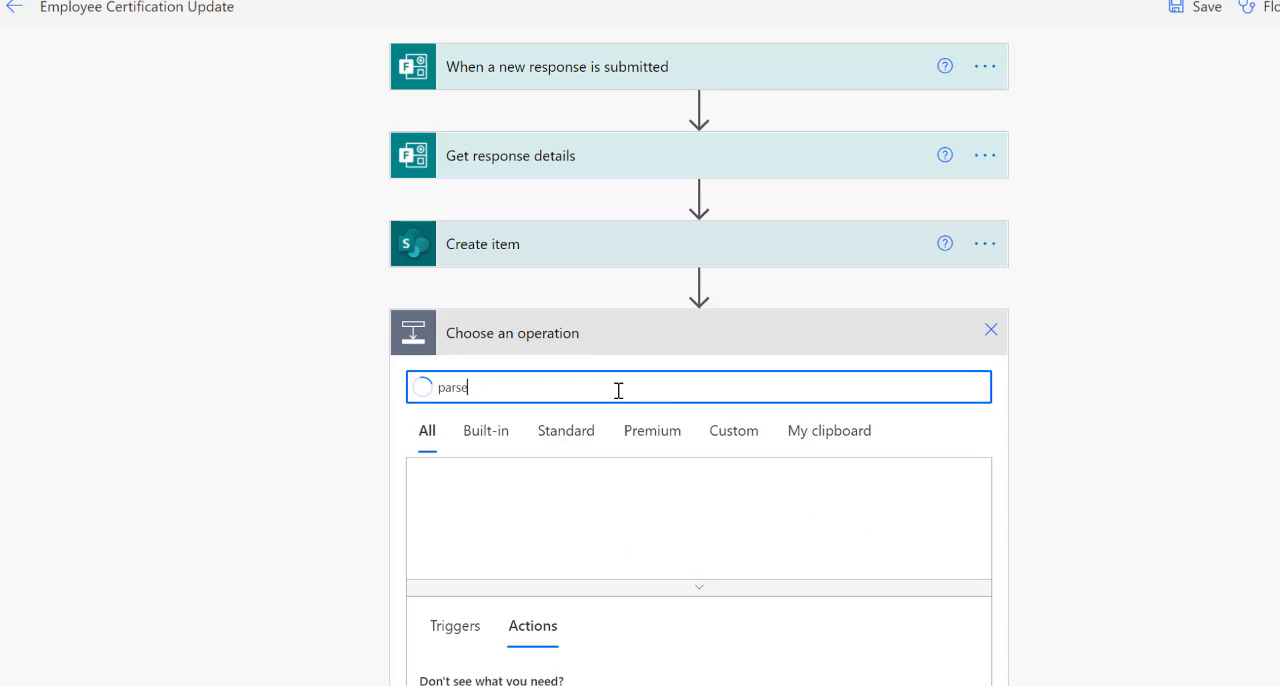
scroll(650, 402, down, 4)
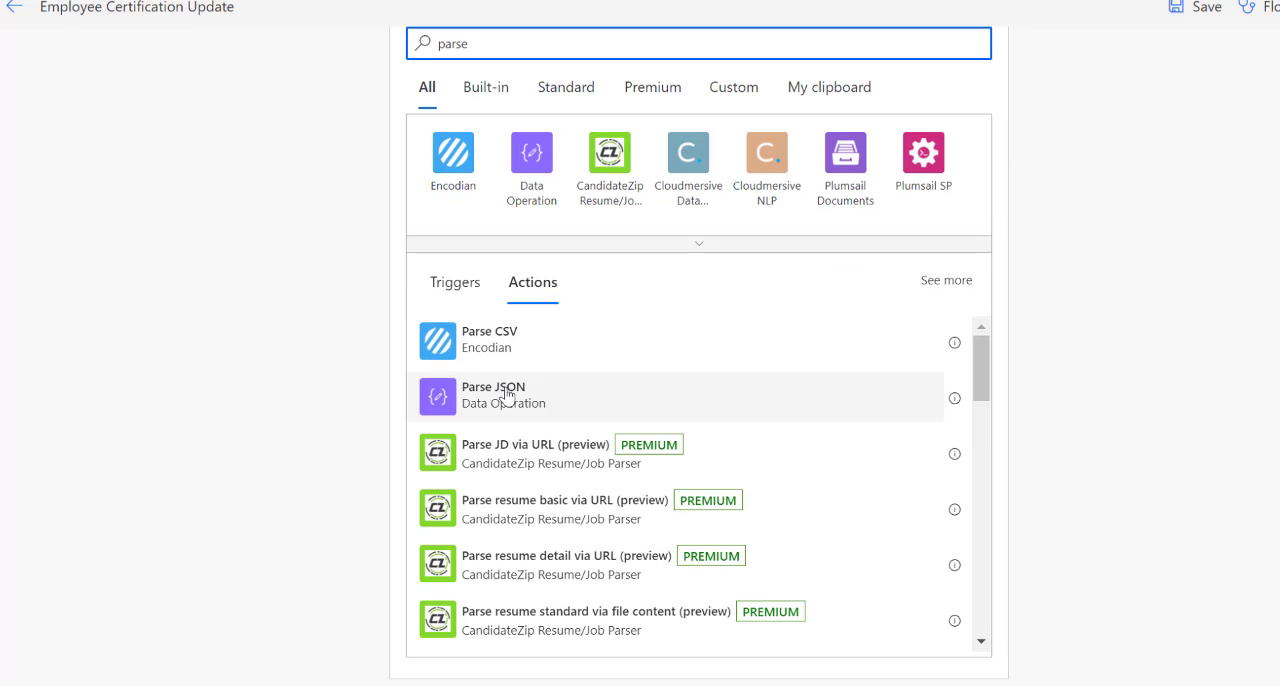
click(511, 399)
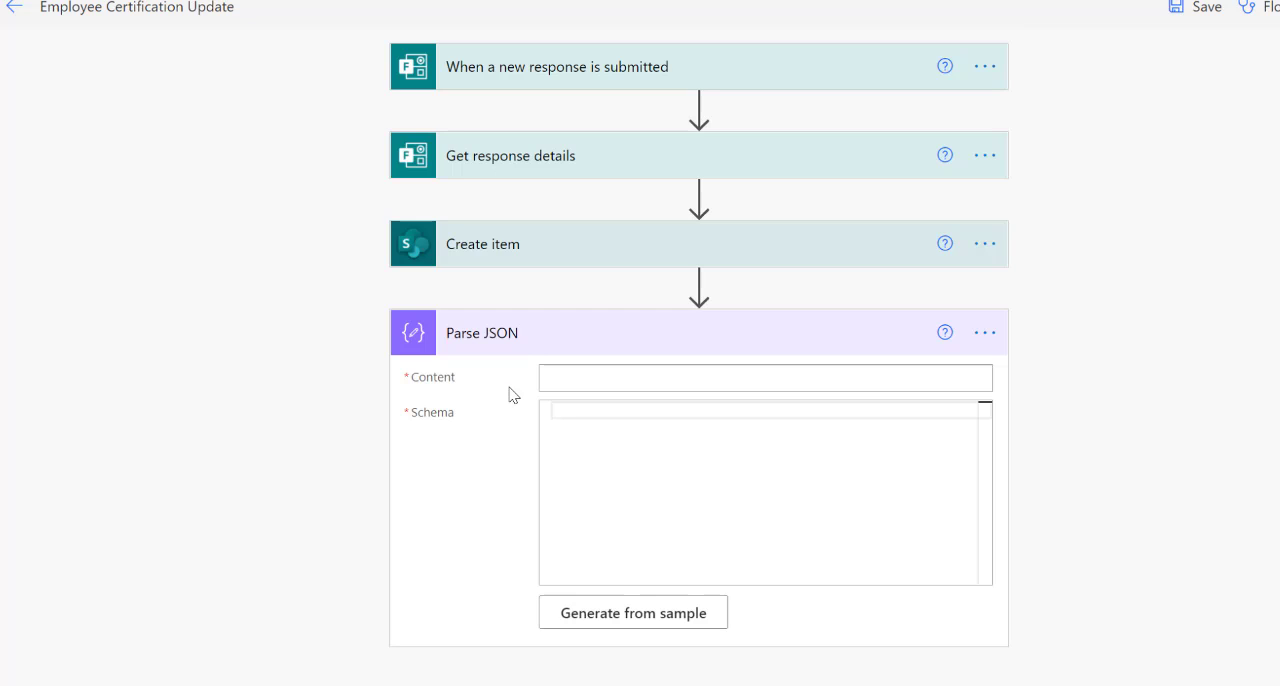
Set the Content of Parse JSON to the "Kindly Upload Your First Degree Certificate" answer from Get response details.
click(577, 384)
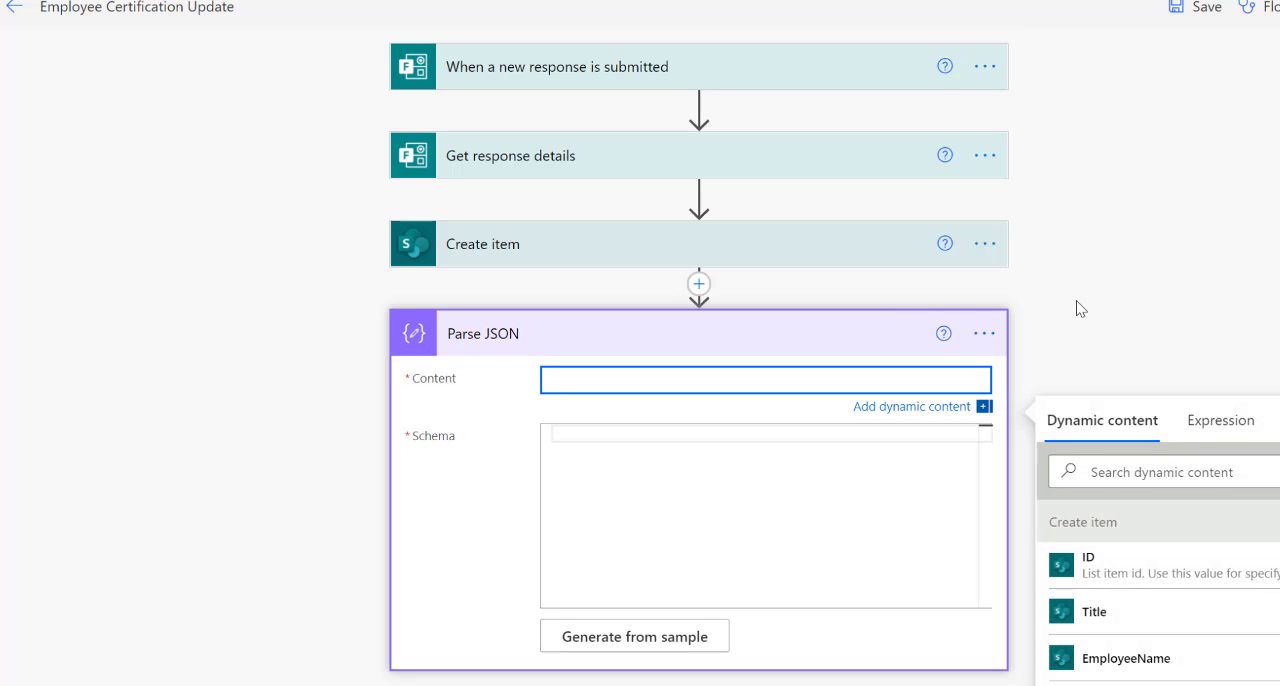
scroll(1080, 300, down, 2)
scroll(1183, 470, down, 12)
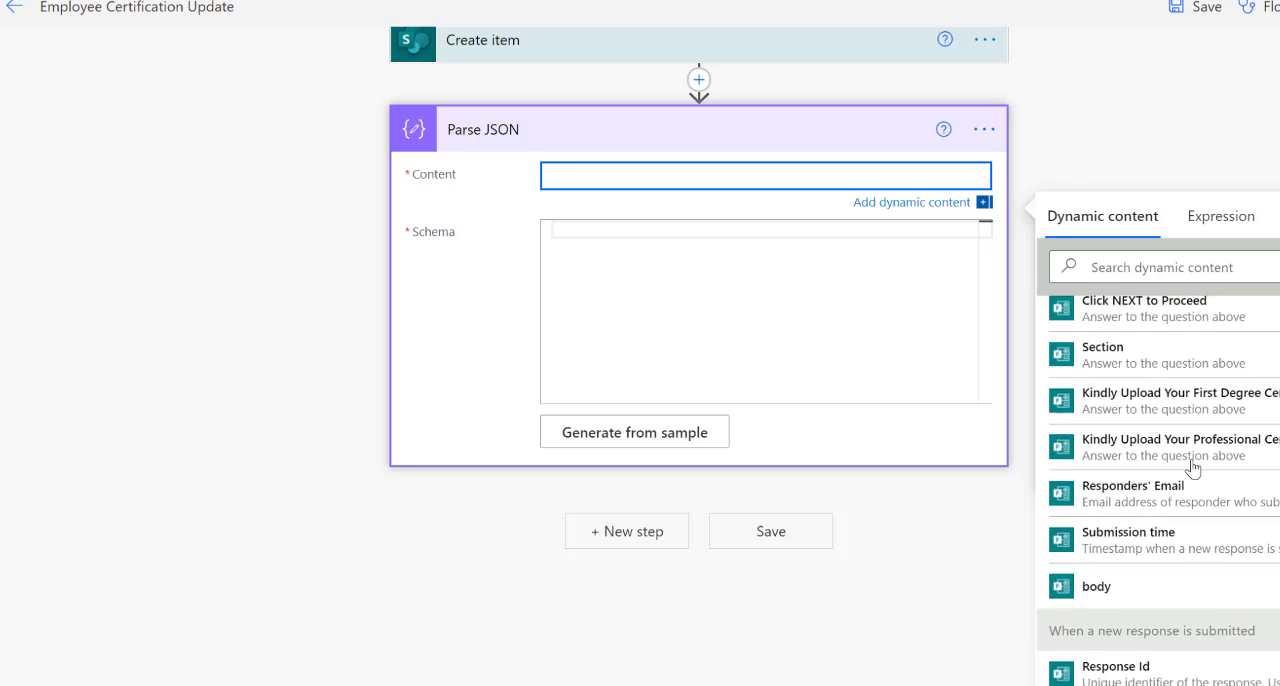
scroll(1200, 531, up, 3)
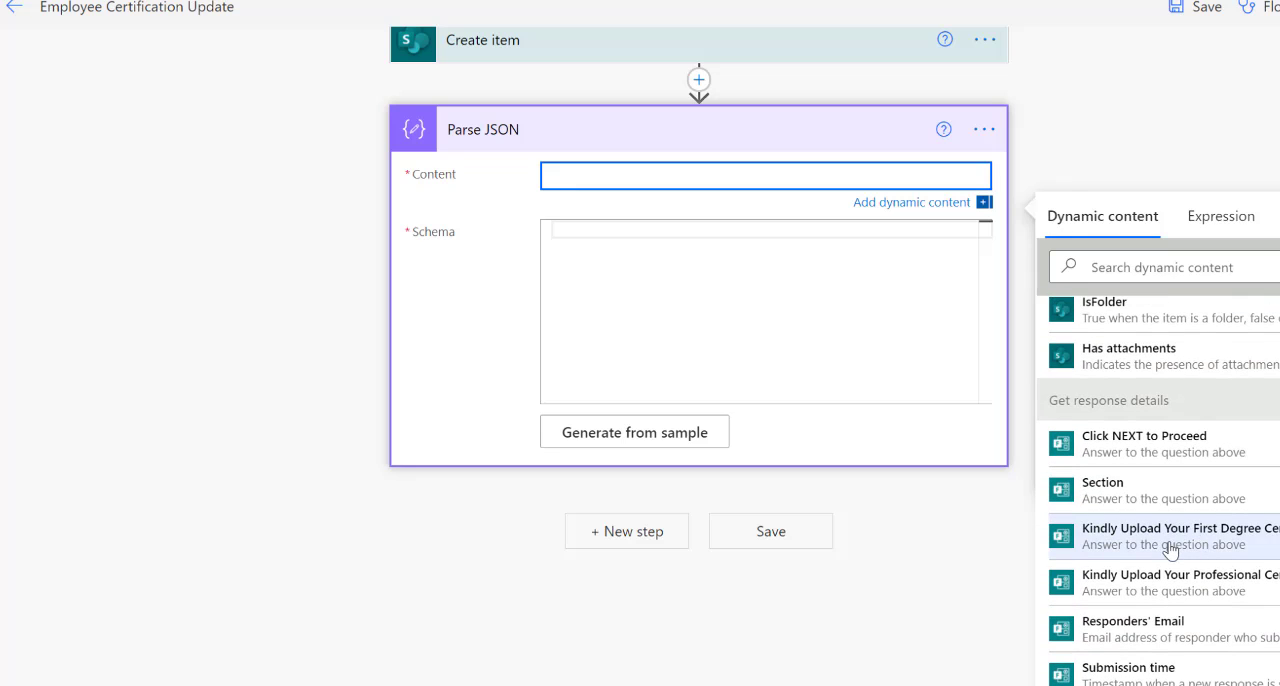
click(1182, 541)
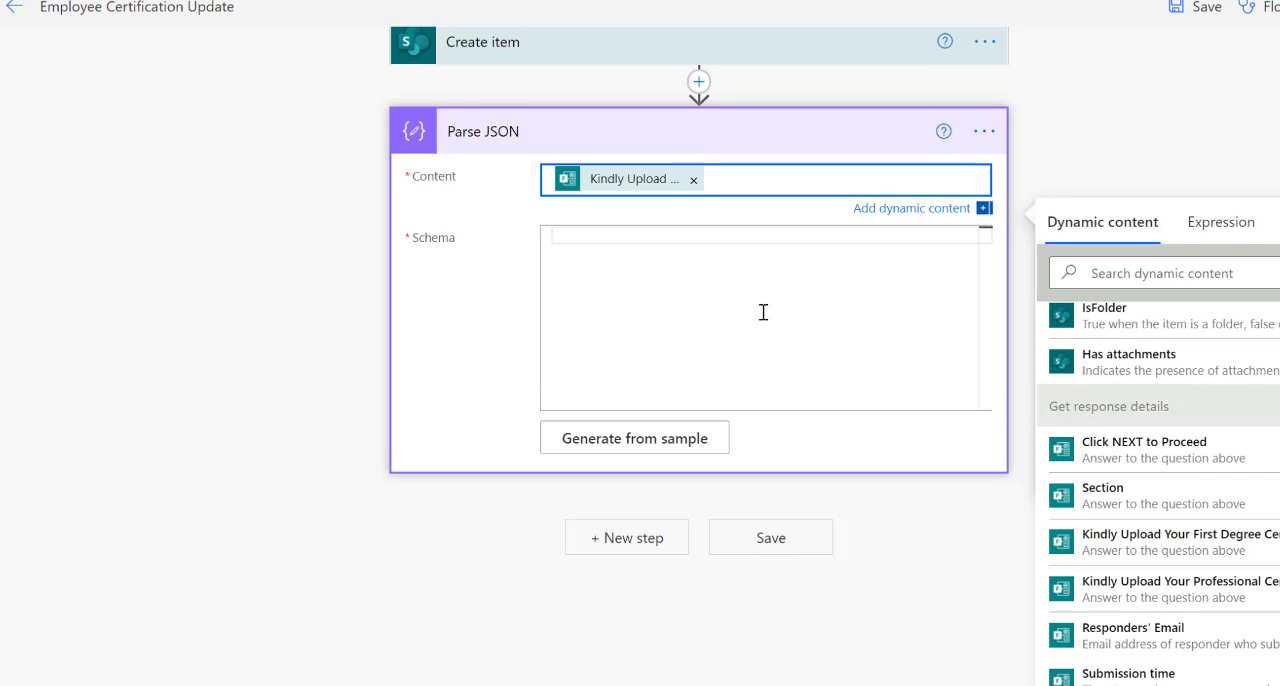
click(650, 243)
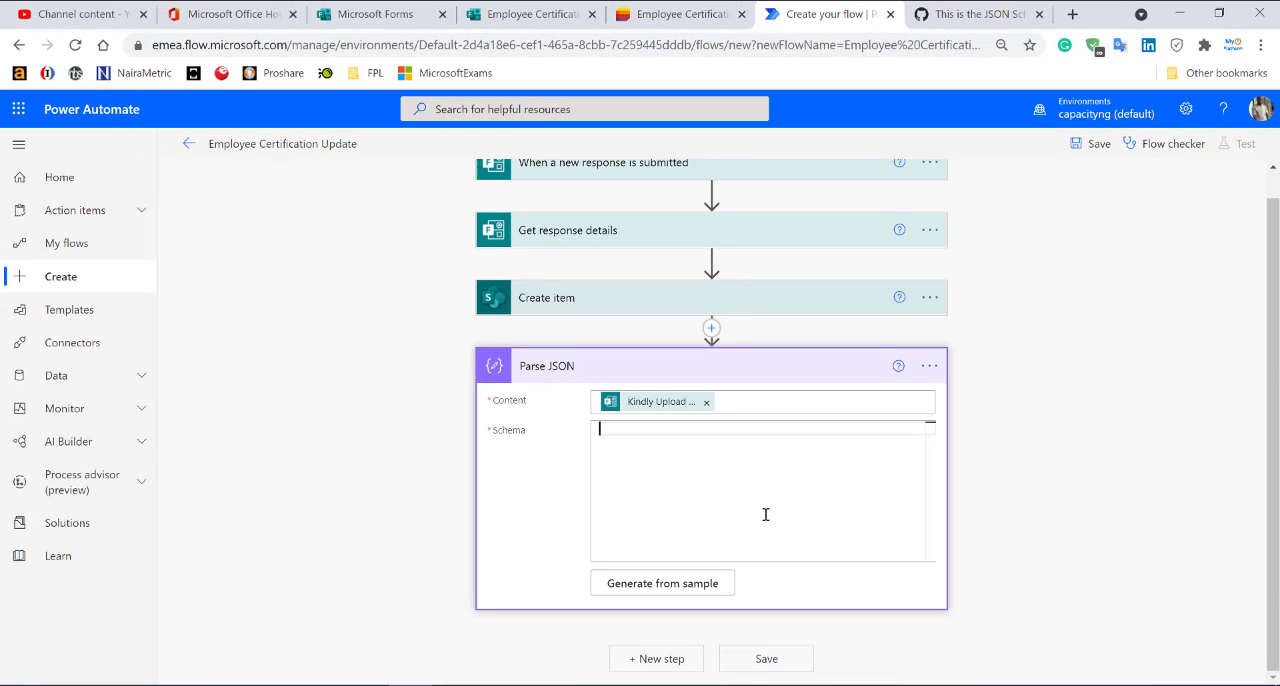
Switch to the GitHub Gist page and examine the properties and required fields in Flow Attachment Json Schema.json.
click(966, 17)
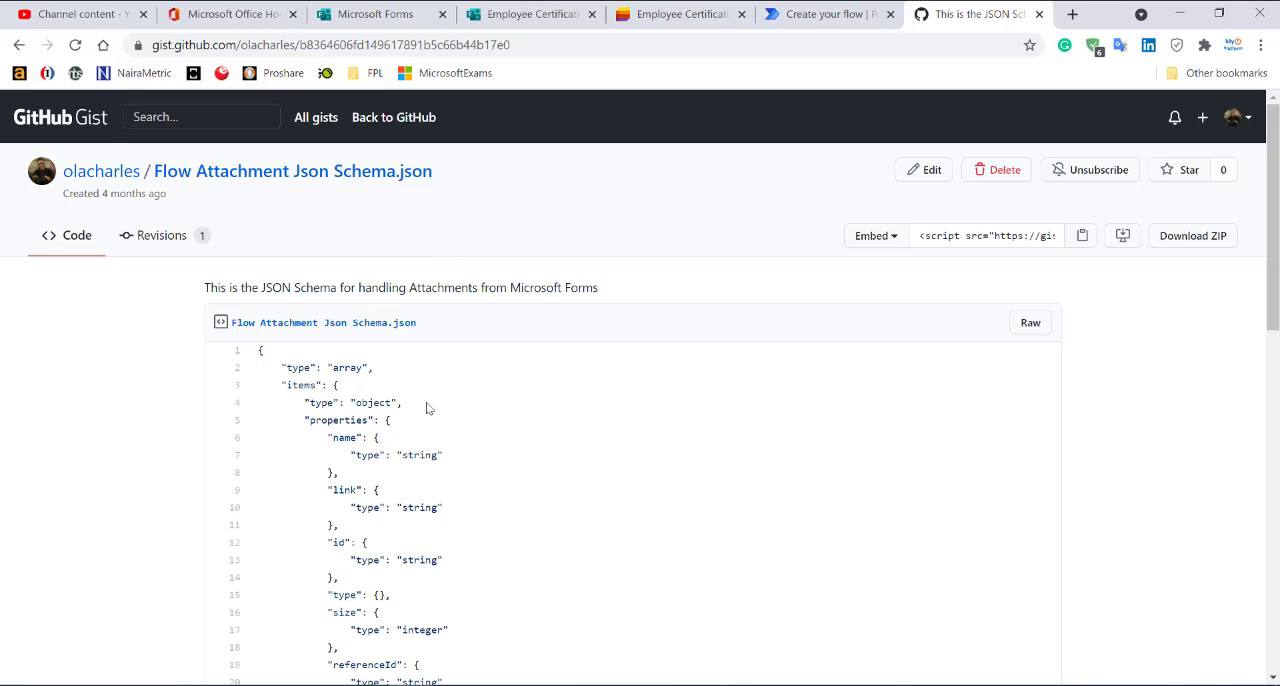
scroll(421, 407, down, 6)
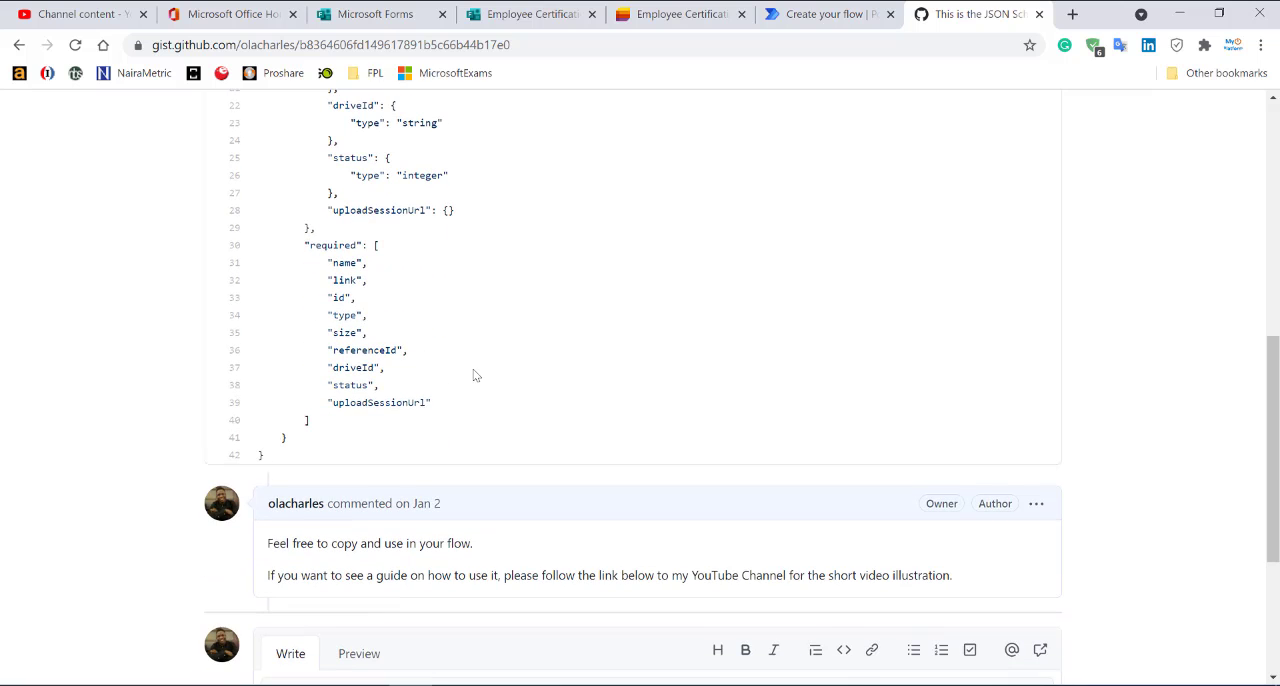
scroll(475, 375, up, 3)
scroll(475, 375, up, 3)
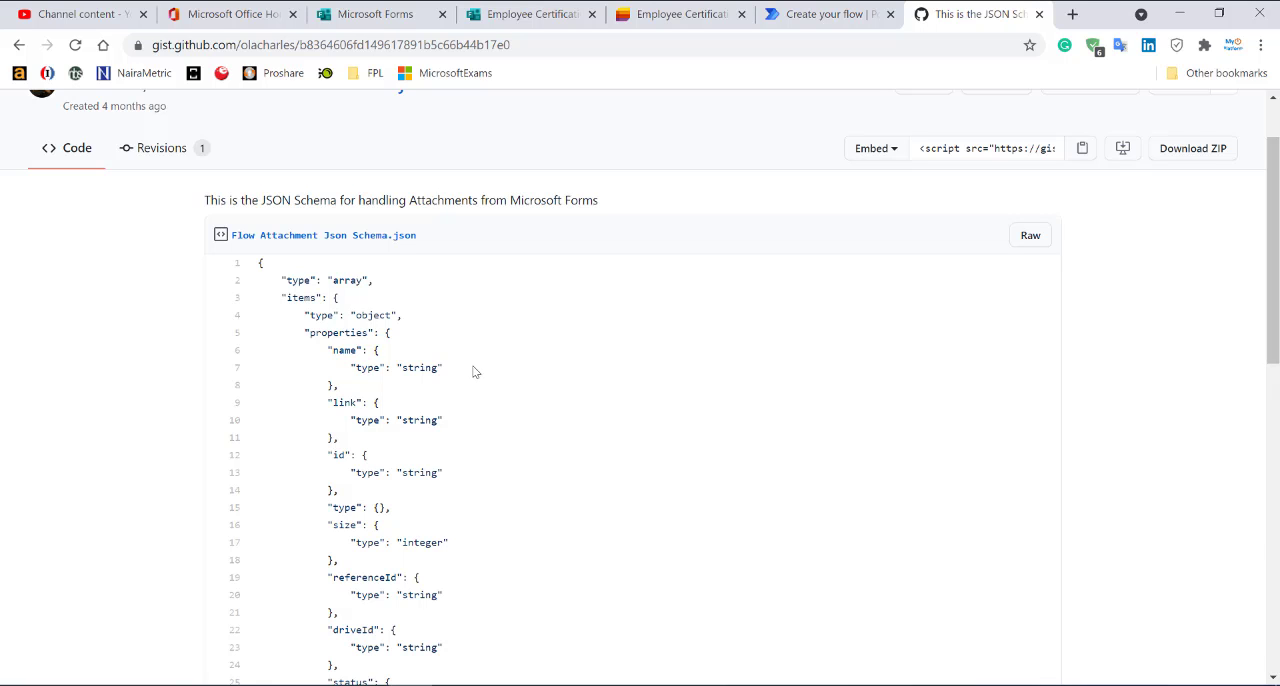
click(506, 18)
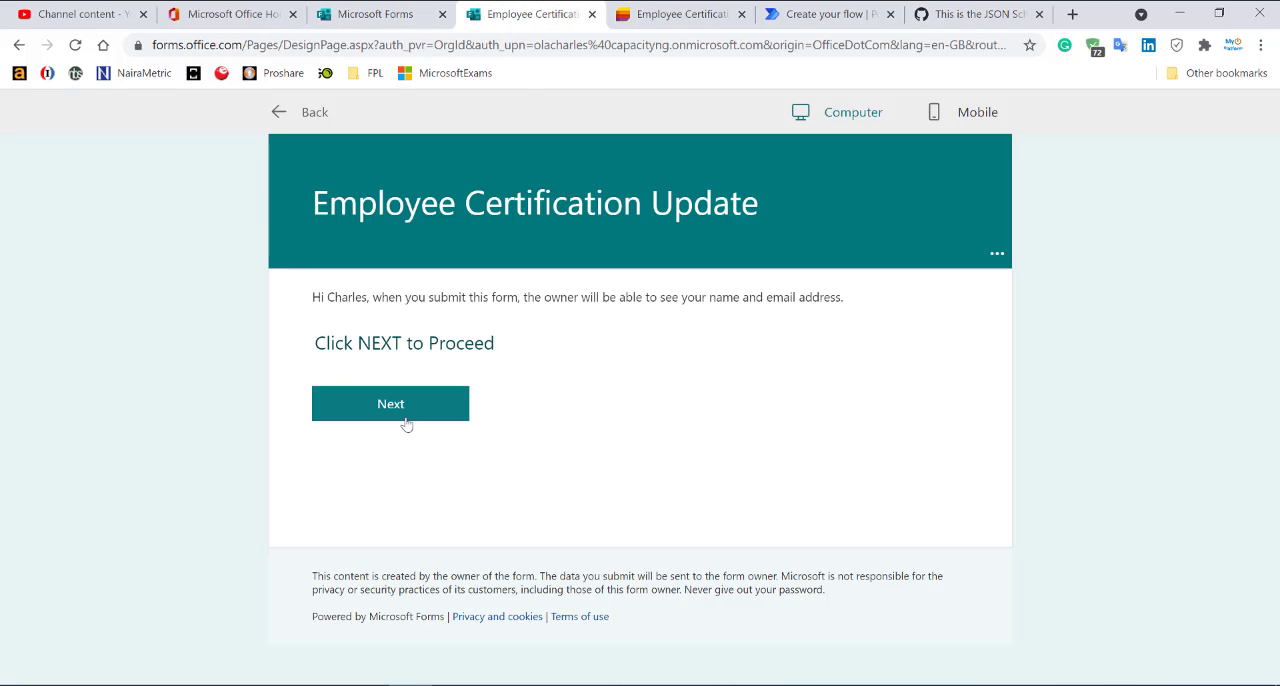
click(958, 14)
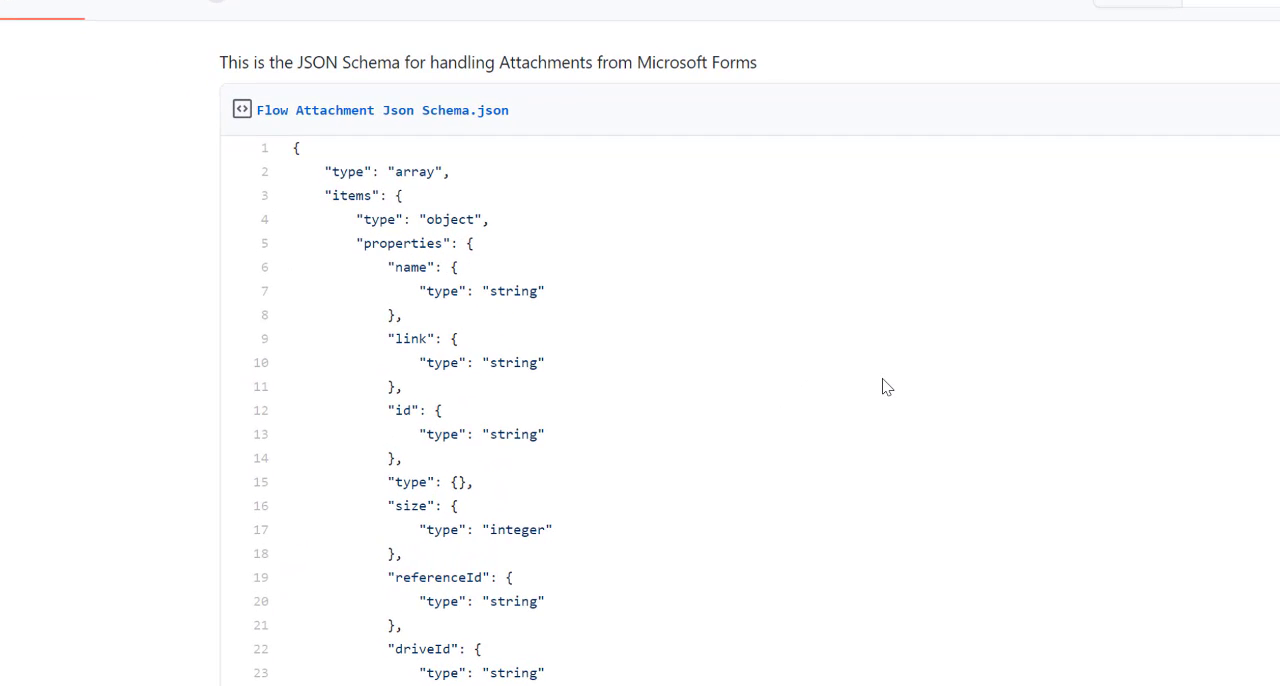
scroll(797, 394, down, 5)
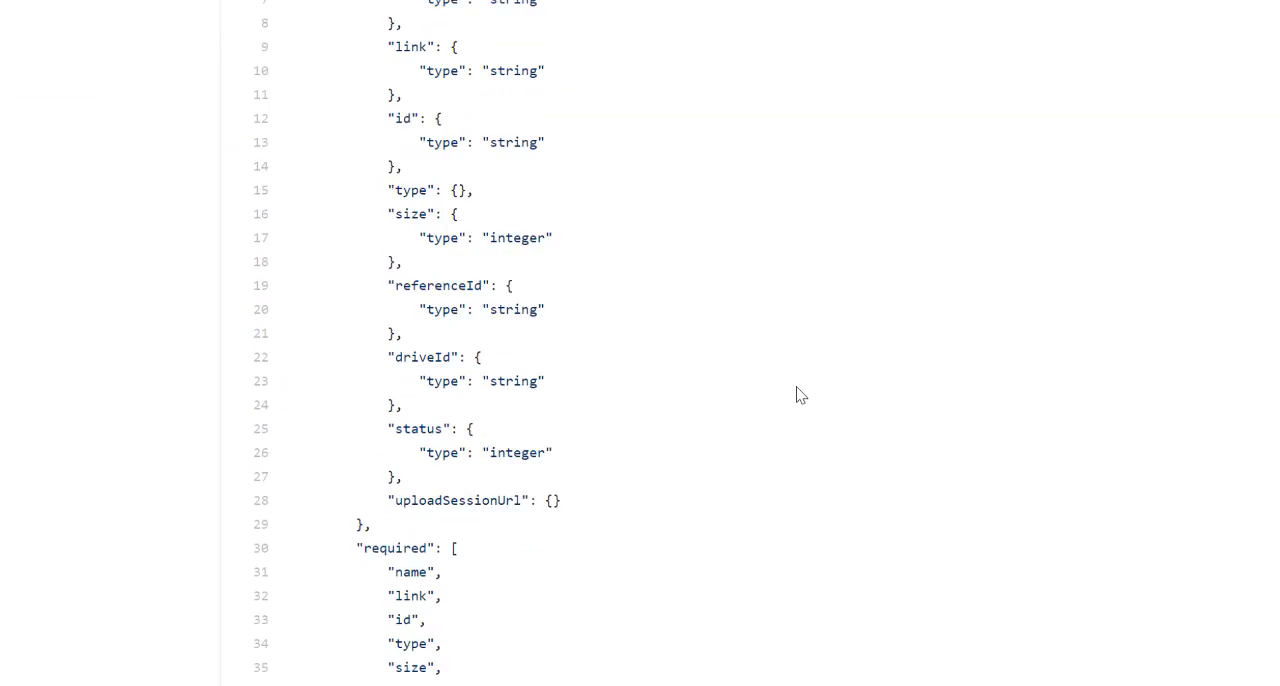
double_click(429, 387)
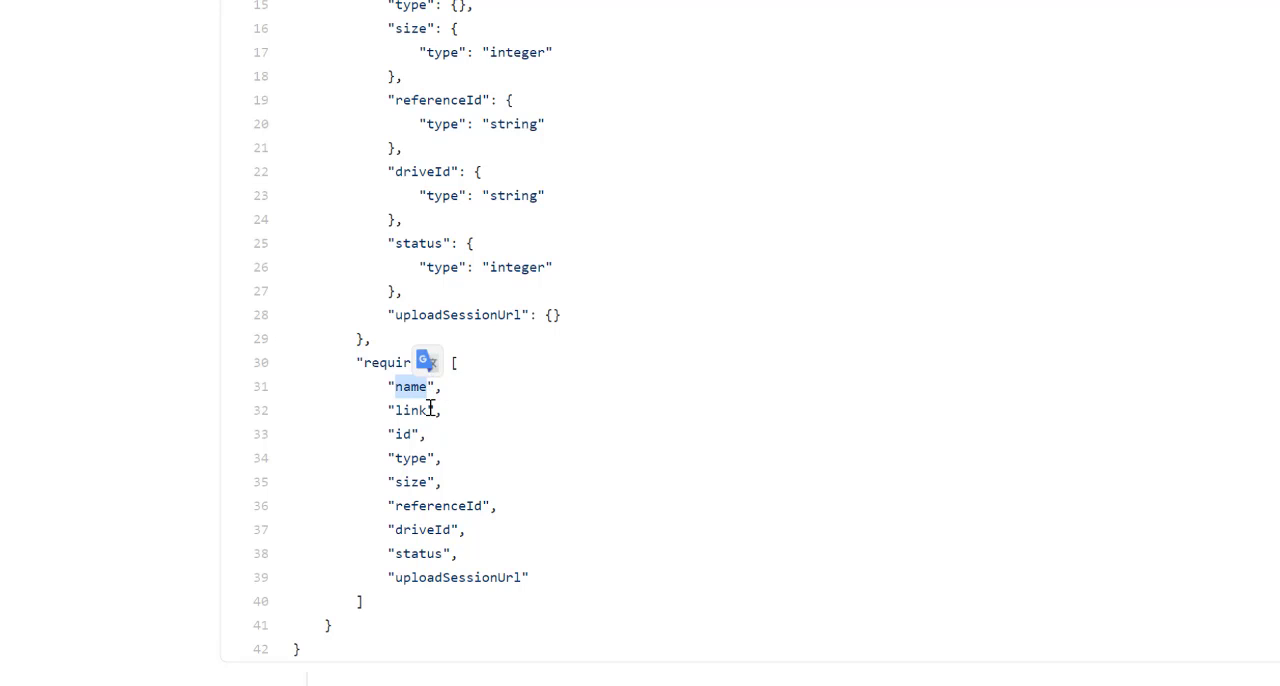
drag(430, 410, 395, 410)
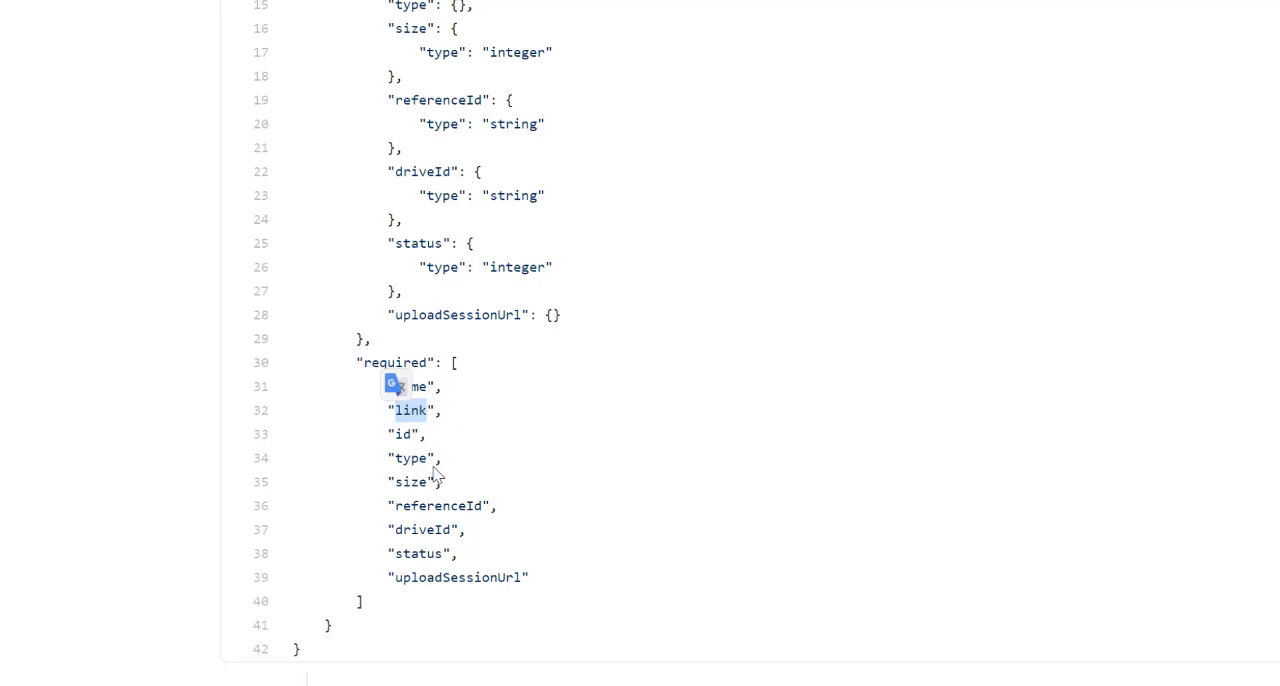
click(424, 465)
mouse_move(424, 465)
mouse_down()
mouse_move(394, 460)
mouse_move(434, 480)
mouse_move(420, 479)
mouse_up()
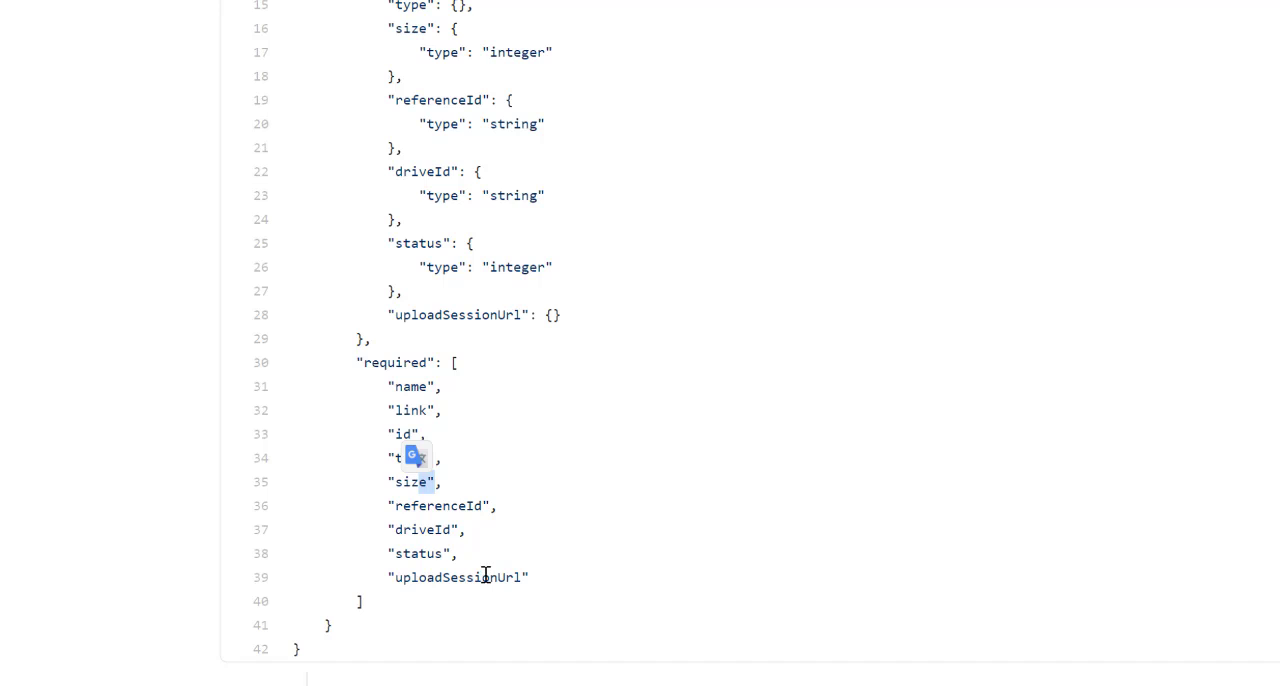
drag(558, 573, 357, 391)
click(546, 376)
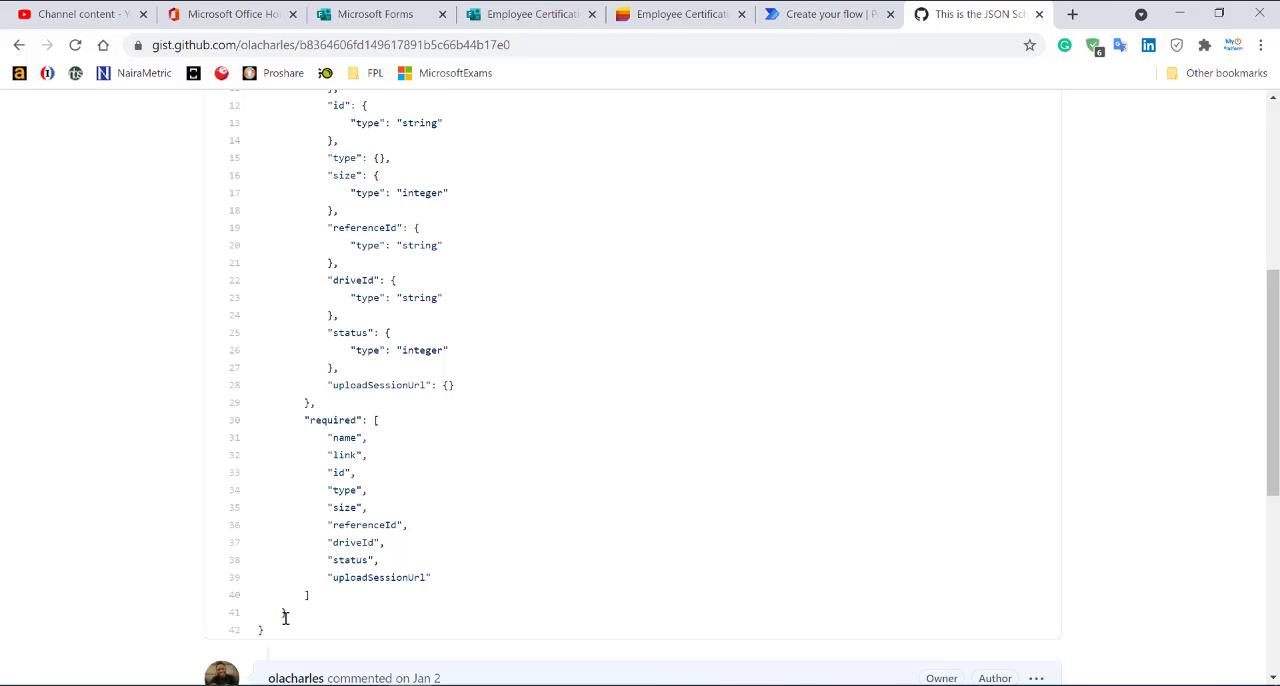
Copy the entire attachment JSON schema from the gist into the Schema of Parse JSON, and collapse the action.
drag(284, 630, 250, 360)
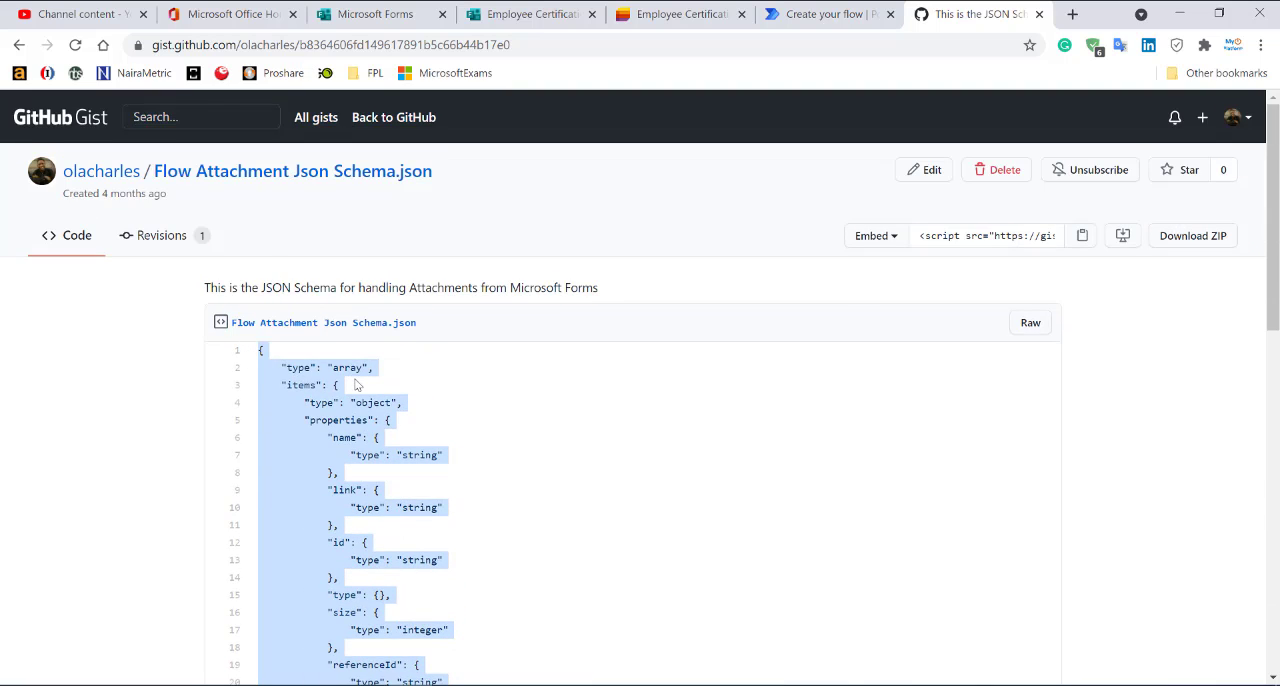
click(795, 14)
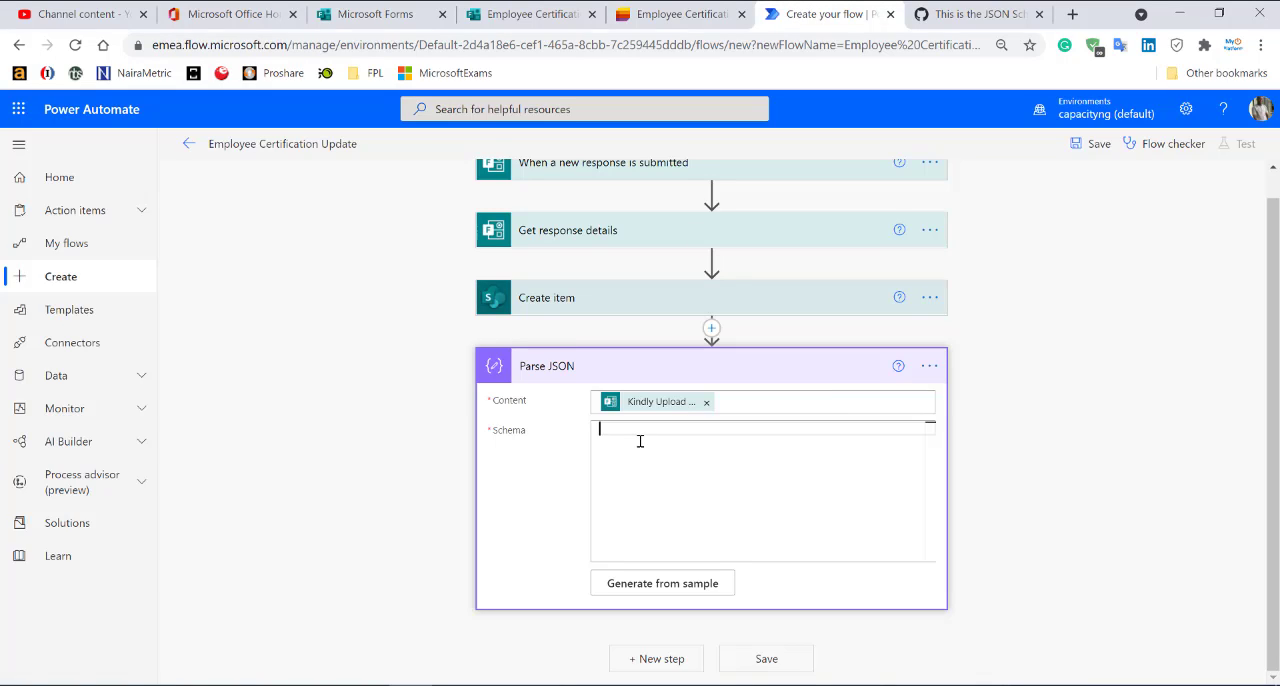
key(ctrl+v)
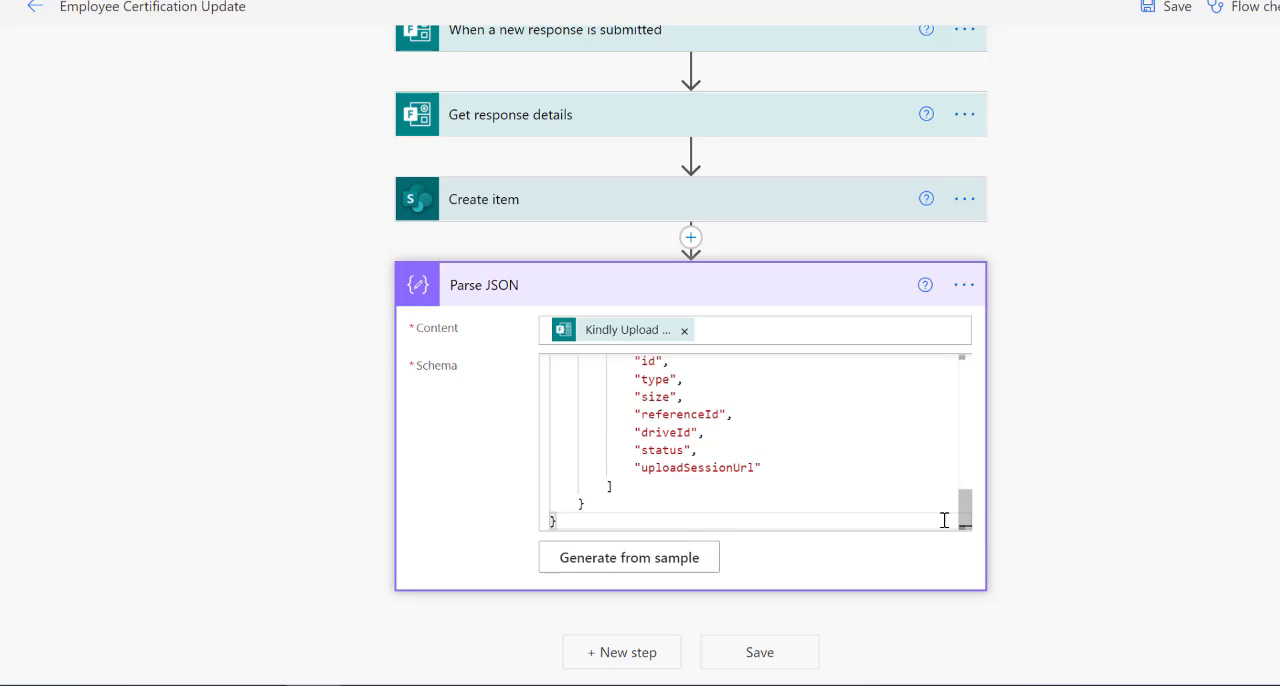
drag(963, 515, 963, 492)
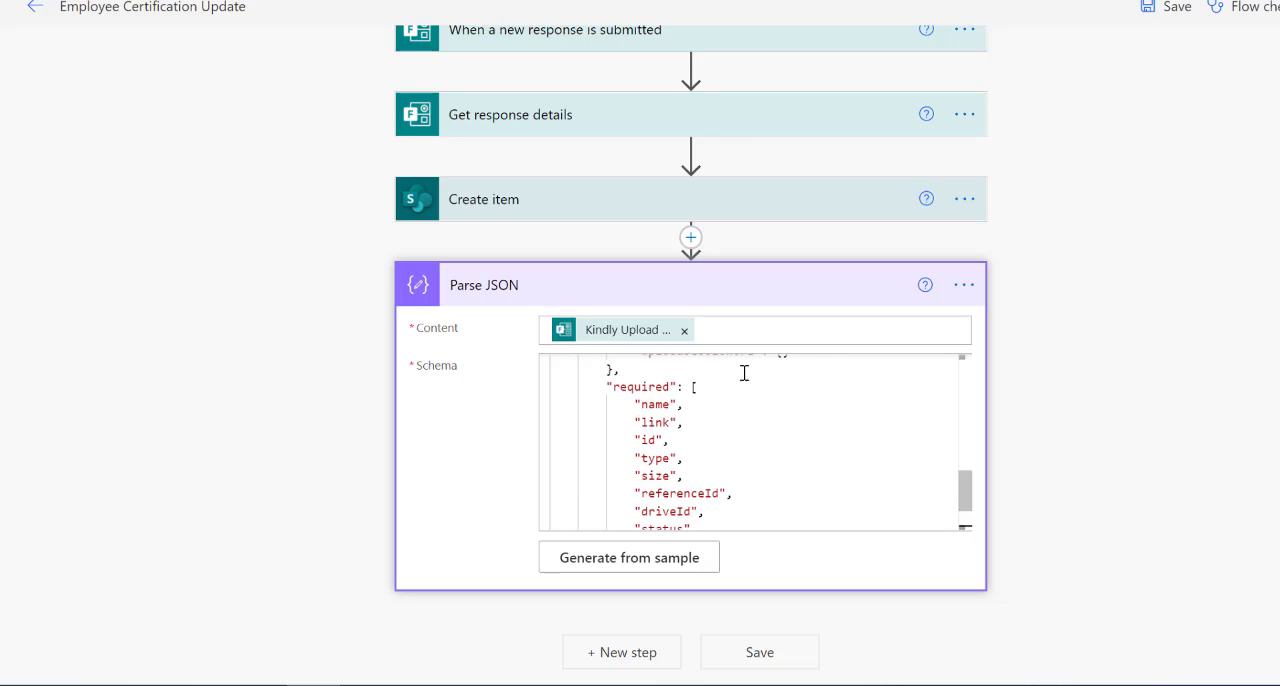
click(745, 287)
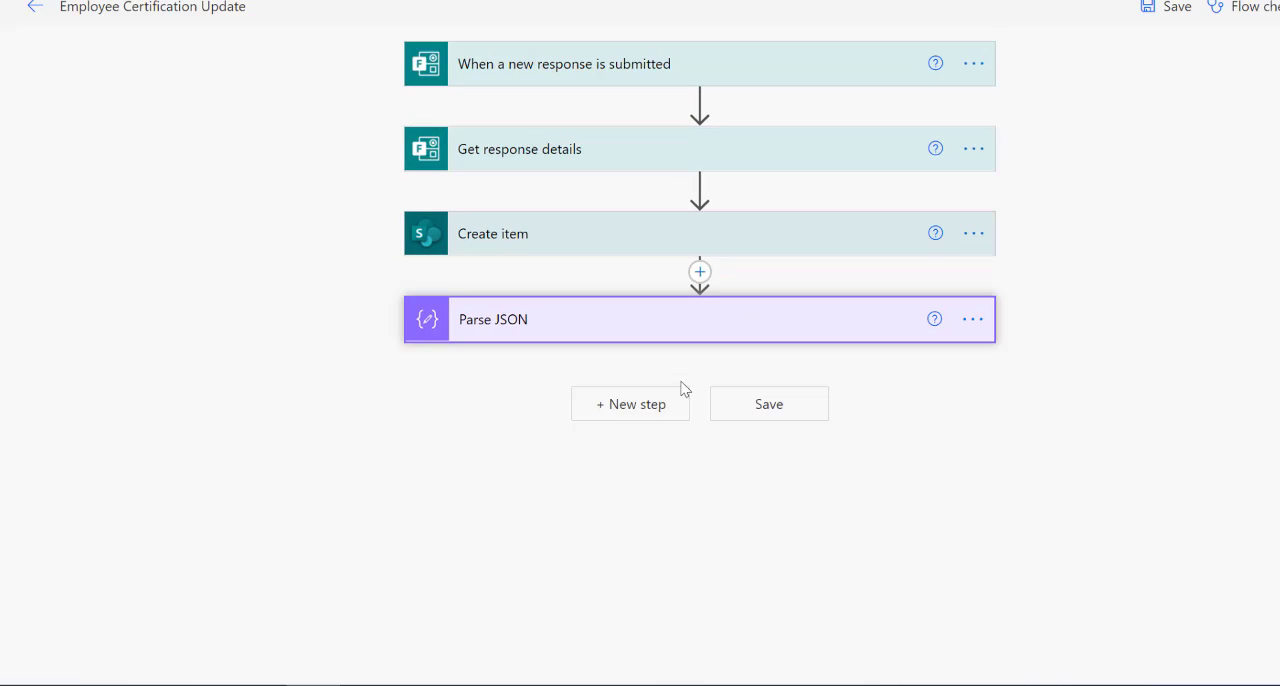
Add a second Parse JSON action below the first Parse JSON.
click(622, 404)
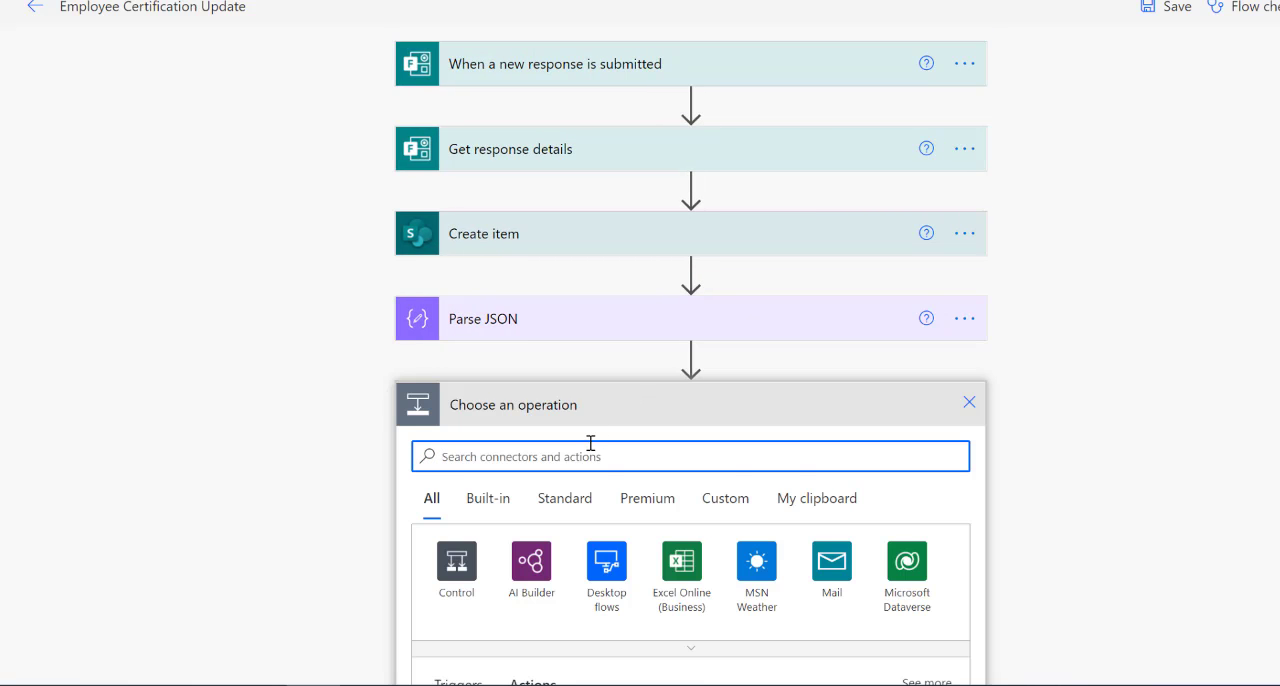
text(parse json)
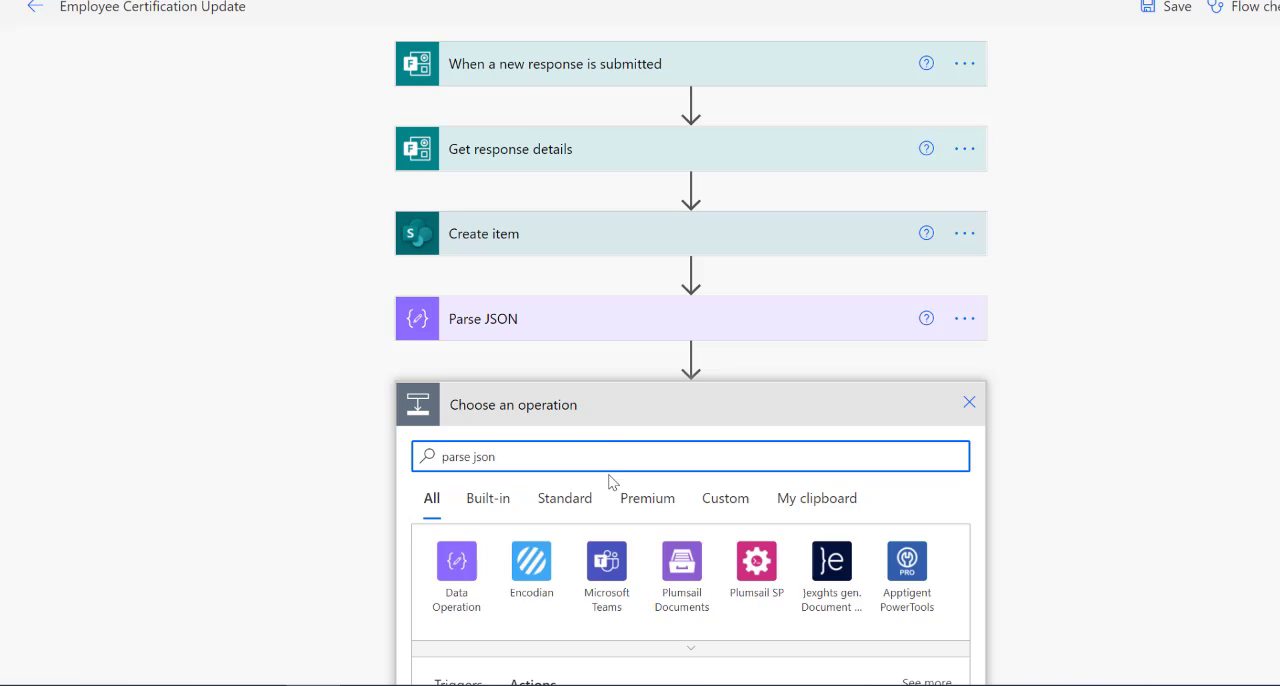
scroll(610, 482, down, 2)
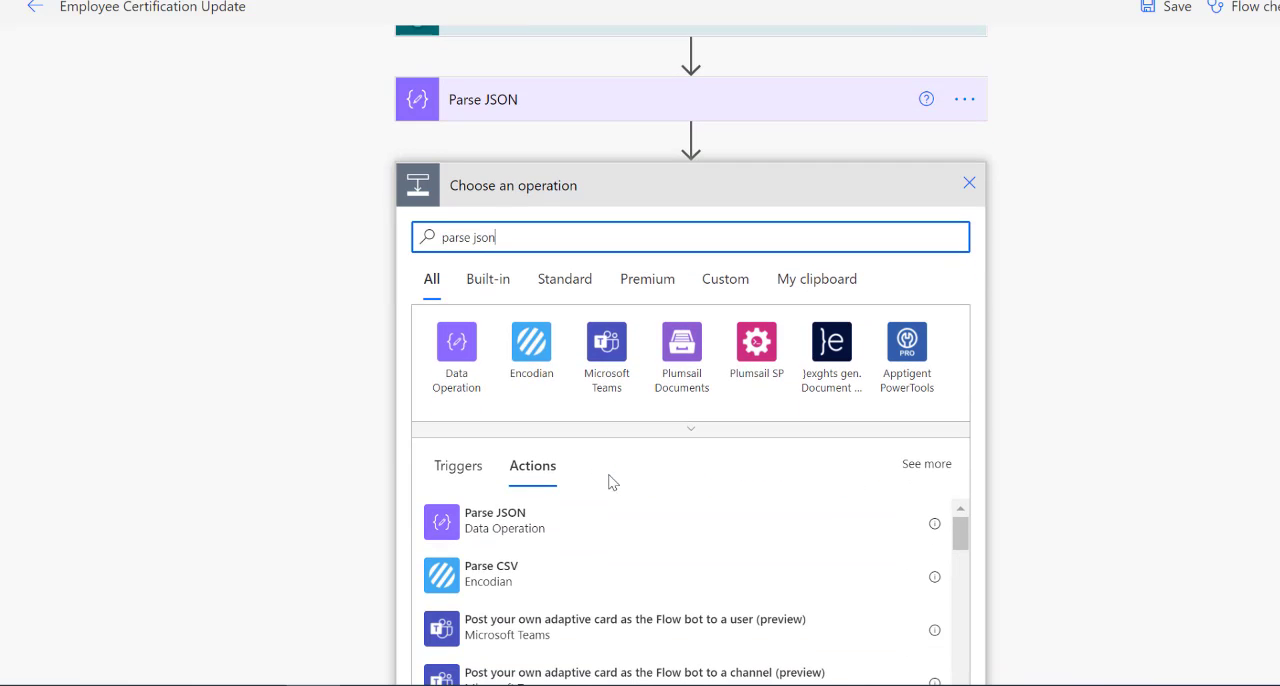
click(513, 525)
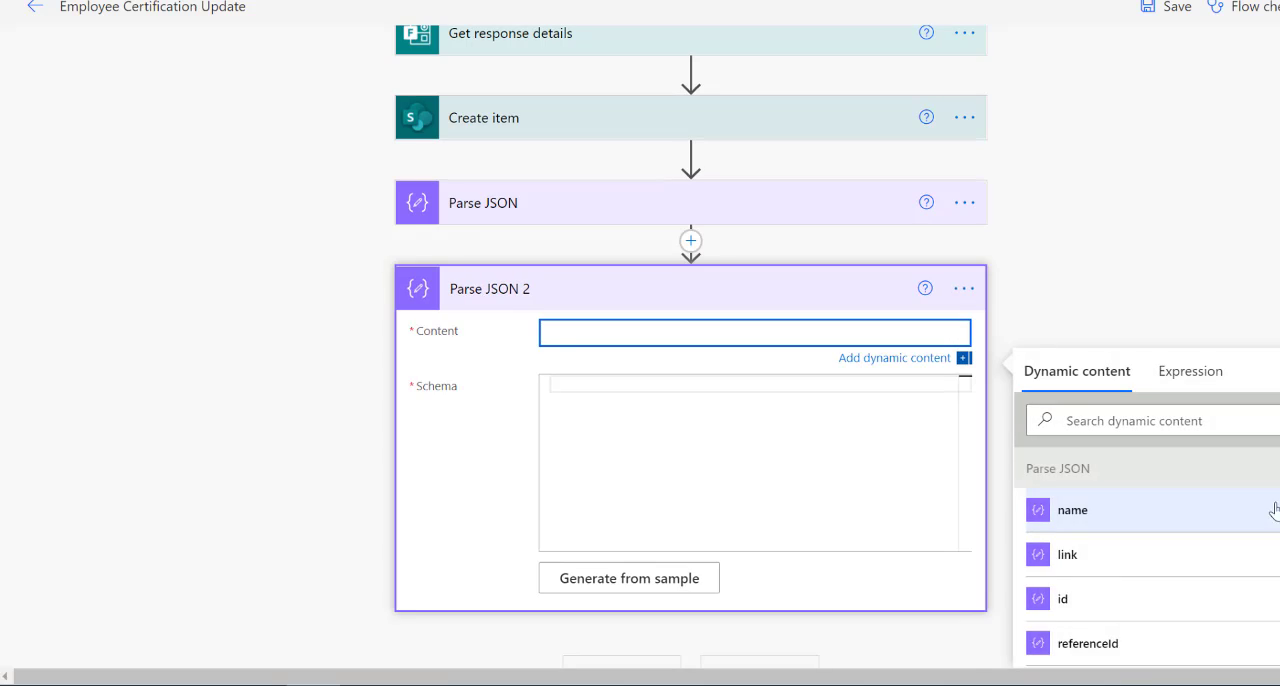
Set the Content of Parse JSON 2 to the "Kindly Upload Your Professional Certifications" answer from Get response details.
scroll(1258, 514, down, 15)
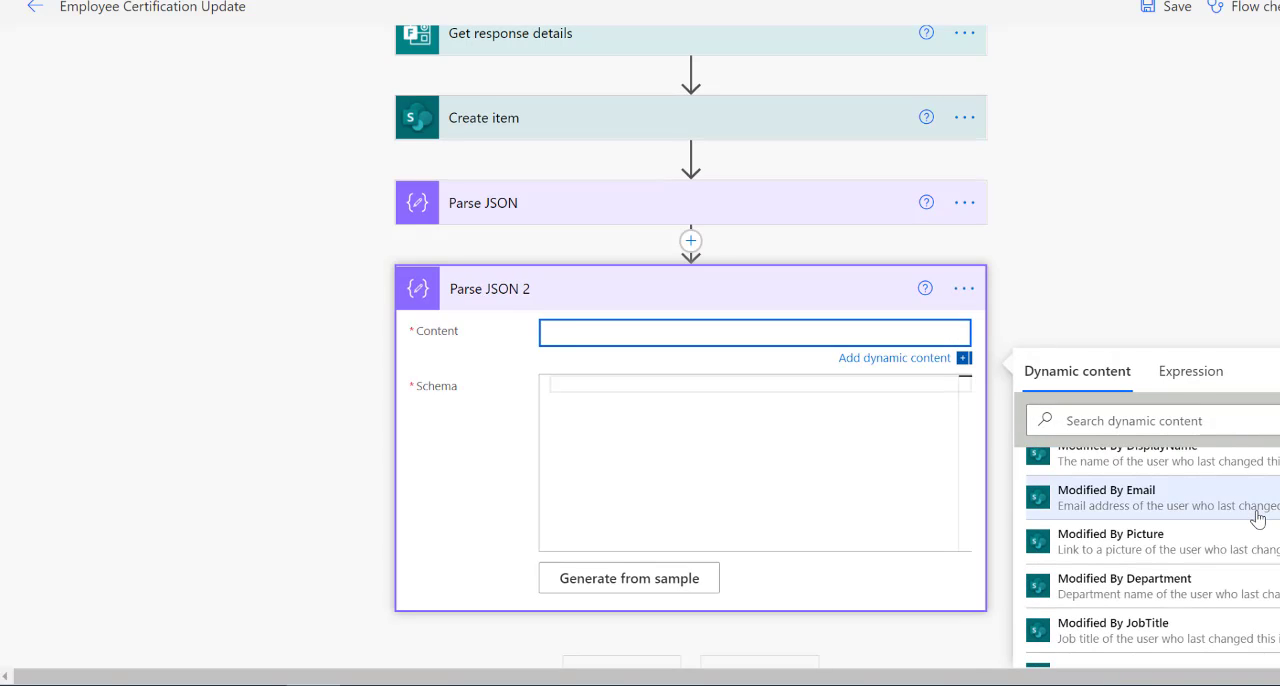
scroll(1180, 517, down, 5)
scroll(1171, 234, down, 3)
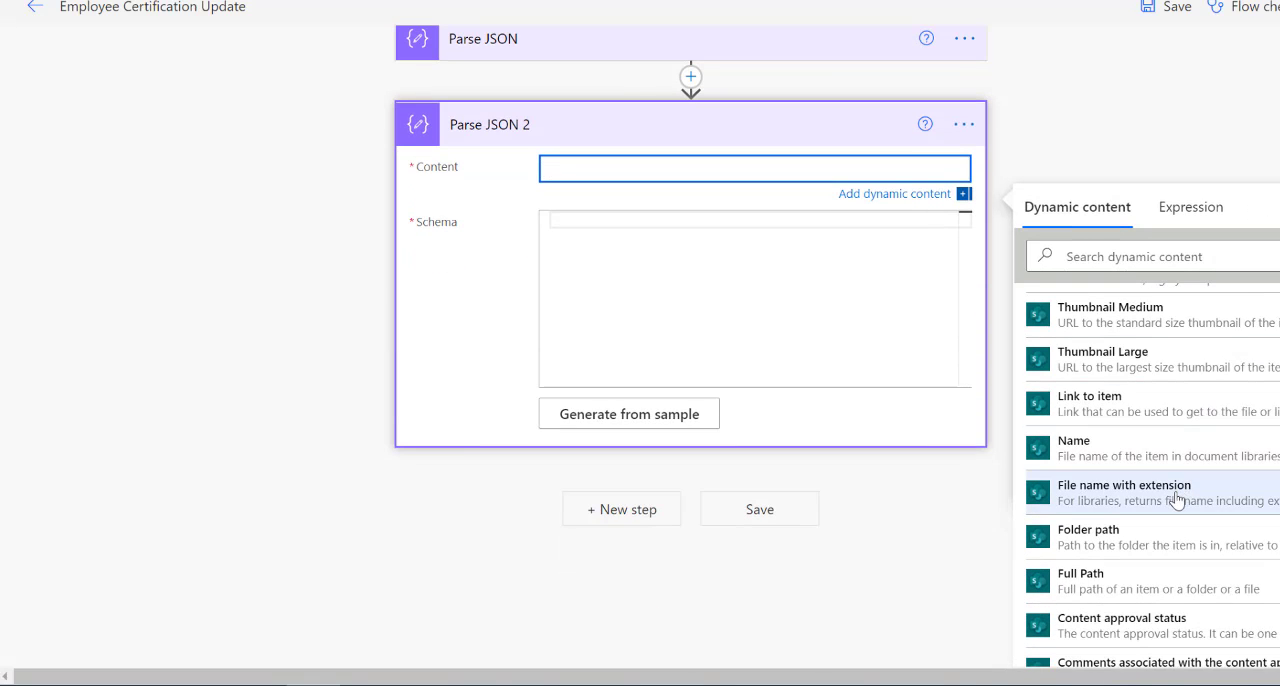
scroll(1180, 460, down, 4)
scroll(1178, 461, down, 3)
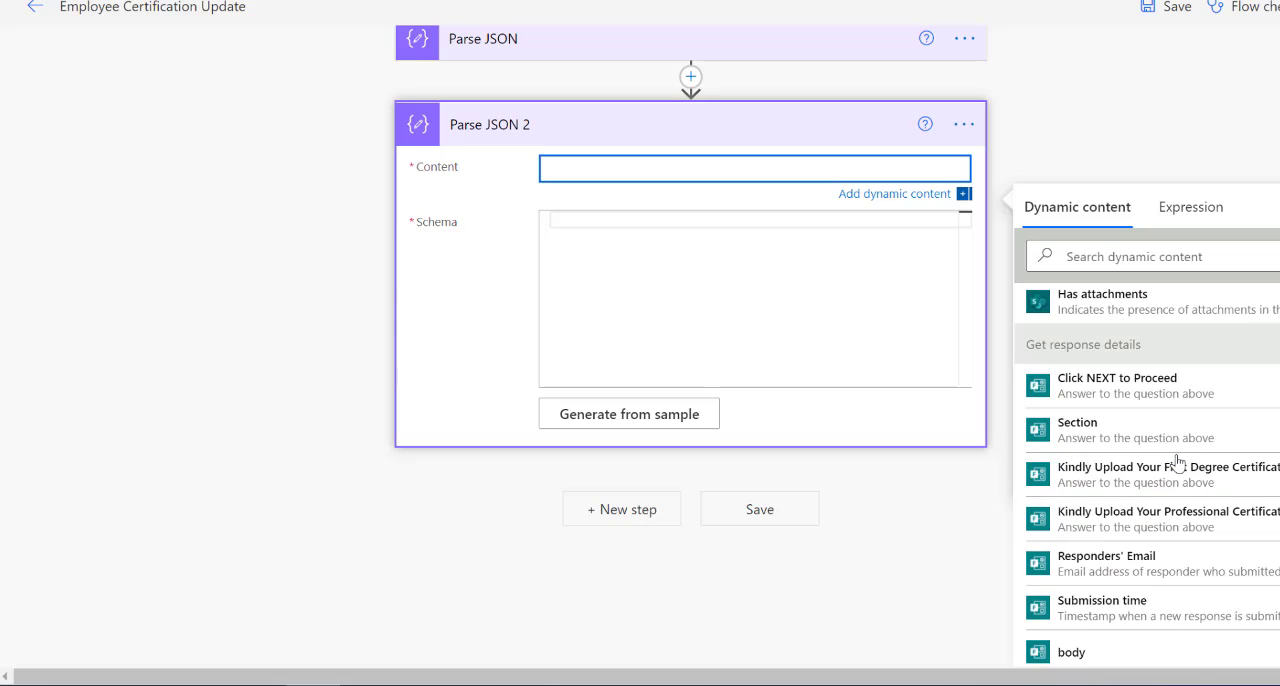
click(1170, 519)
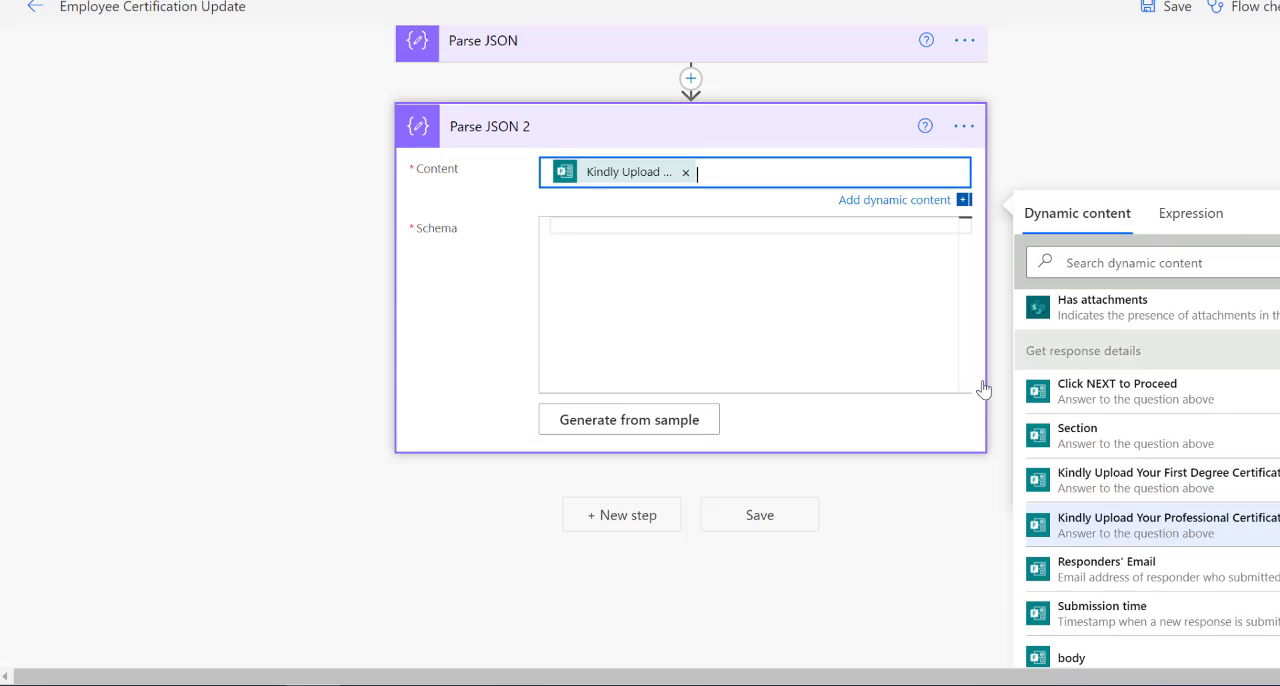
Paste the copied attachment JSON schema into the Schema of Parse JSON 2.
click(640, 220)
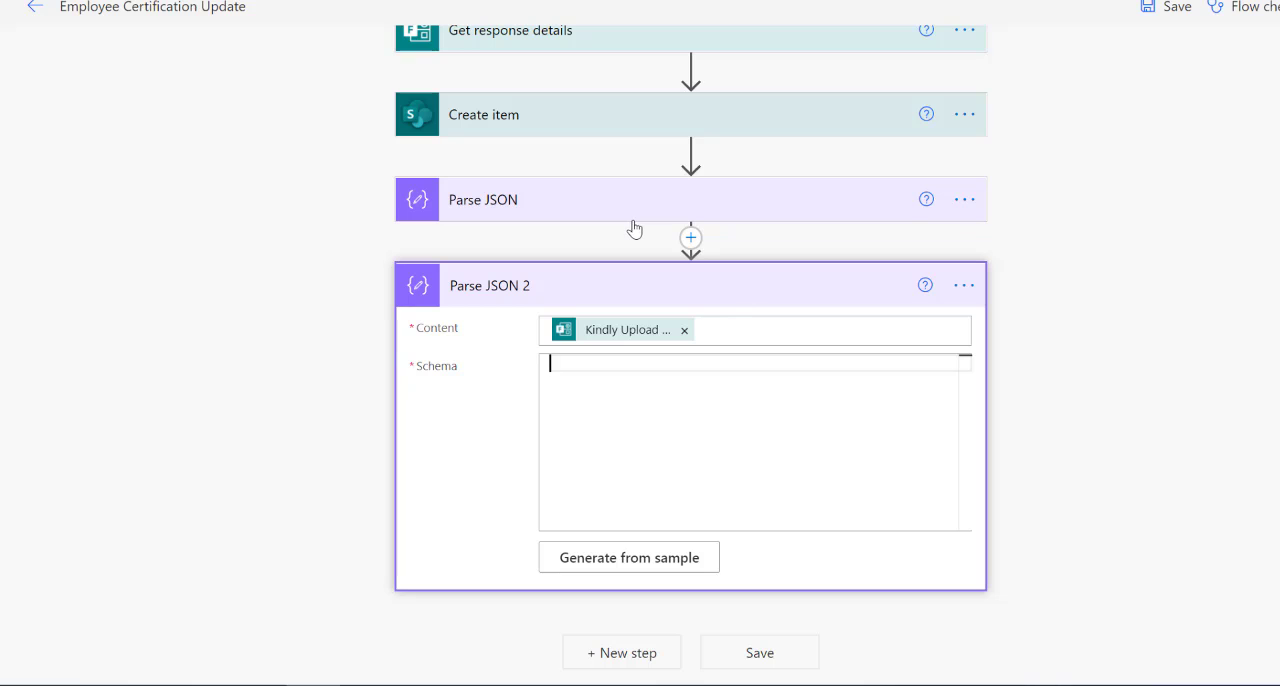
key(ctrl+v)
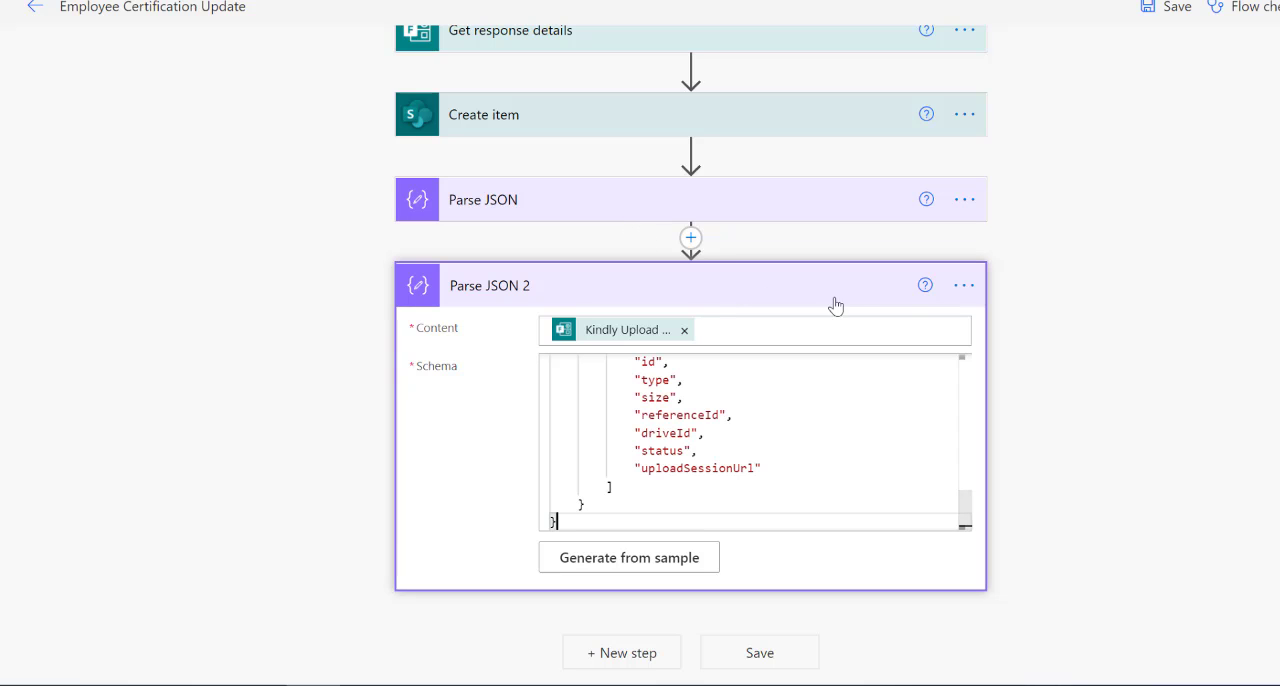
Rename the first Parse JSON action to "First degree".
click(964, 200)
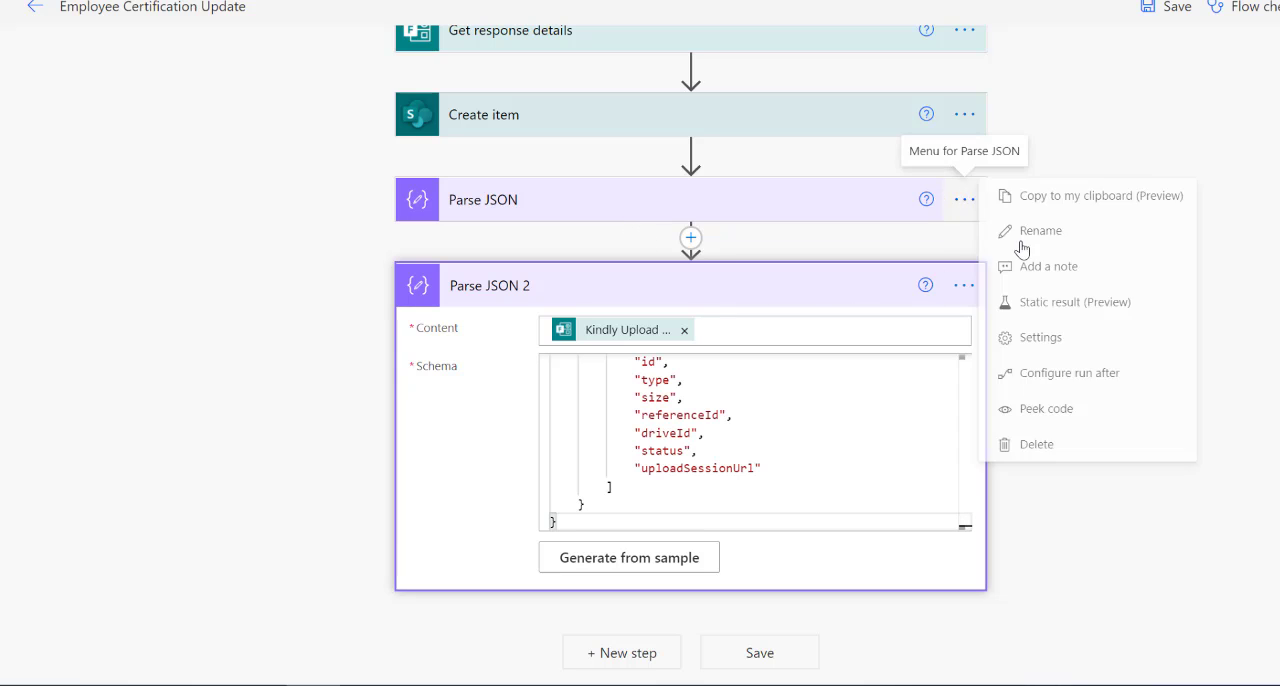
click(1080, 236)
text(First degree)
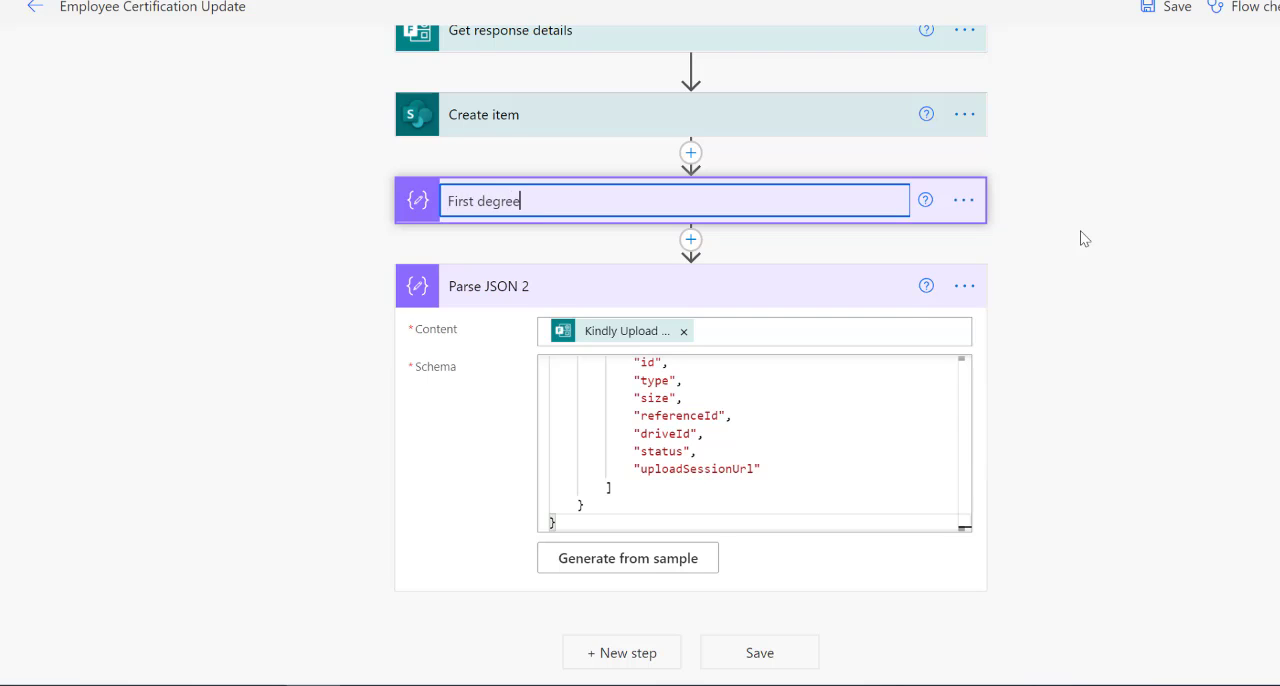
click(1080, 238)
Rename Parse JSON 2 to "professional certification", then save the flow and collapse the action.
click(964, 286)
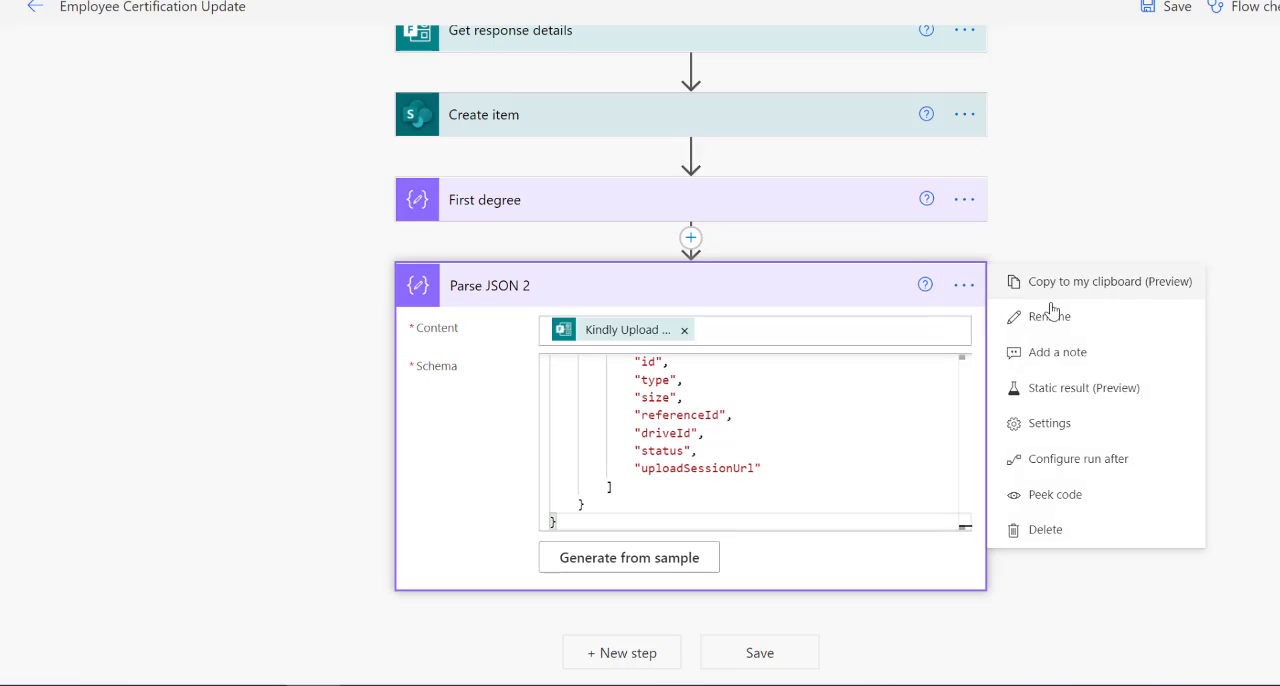
click(1020, 314)
text(professional certification)
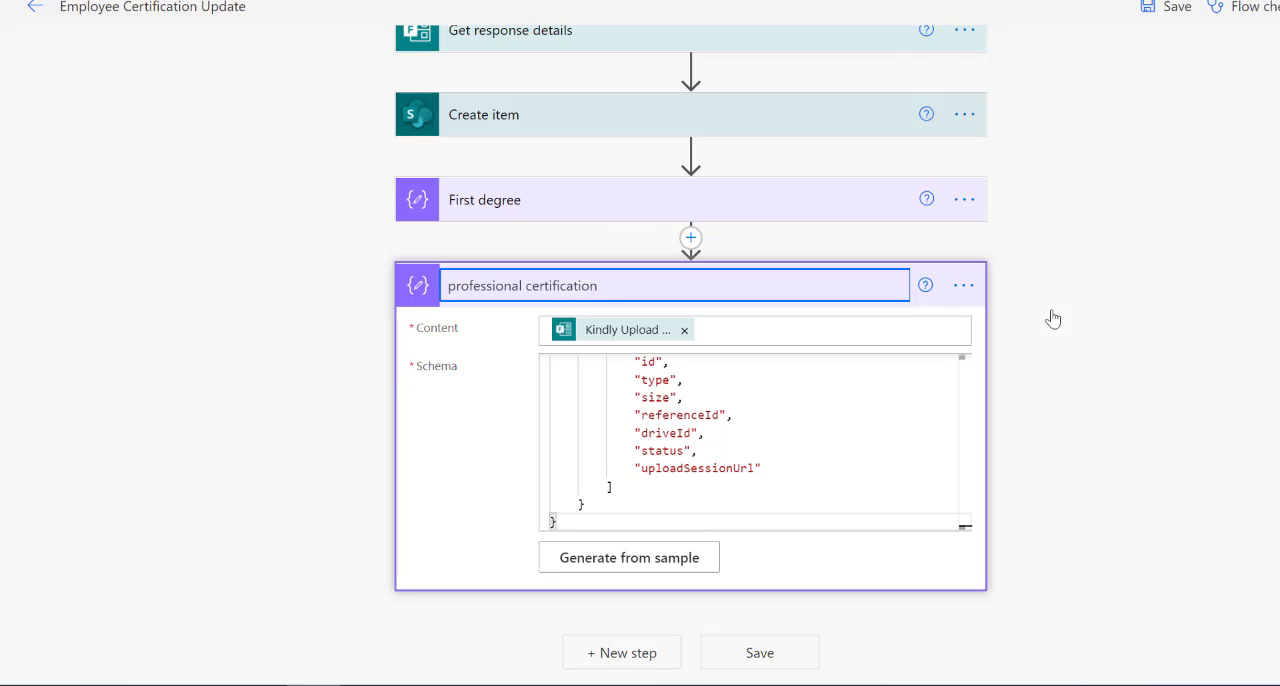
click(1053, 318)
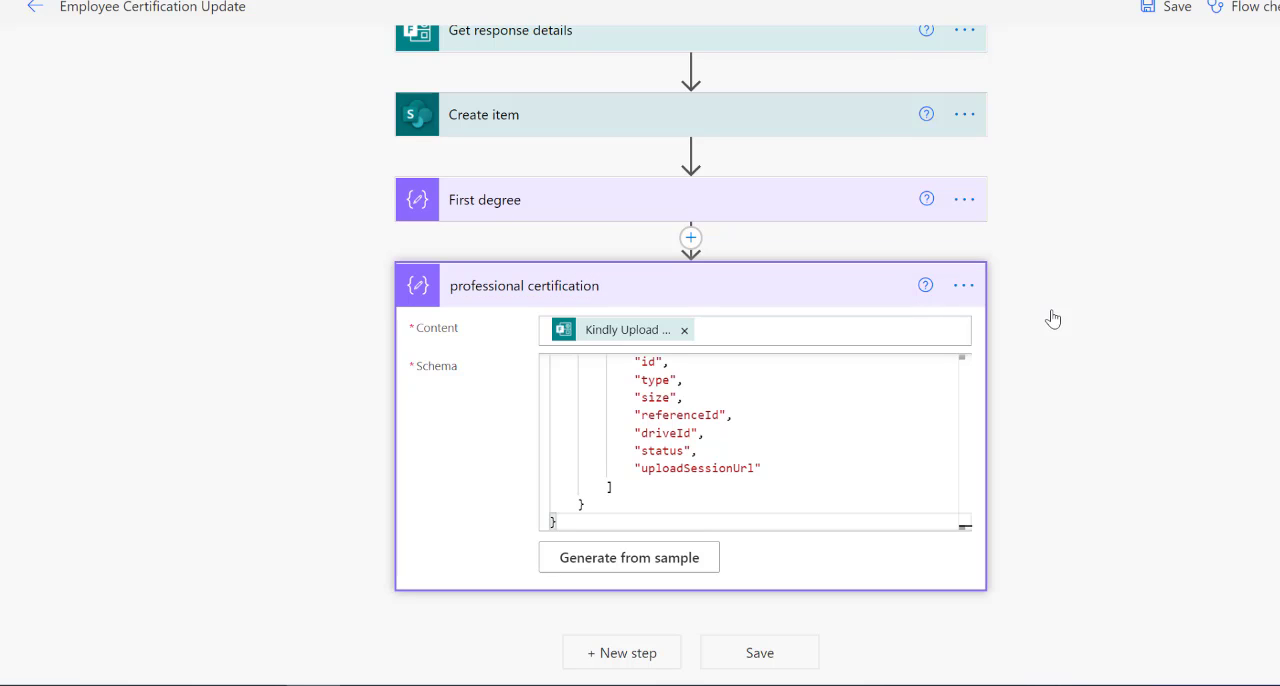
click(768, 658)
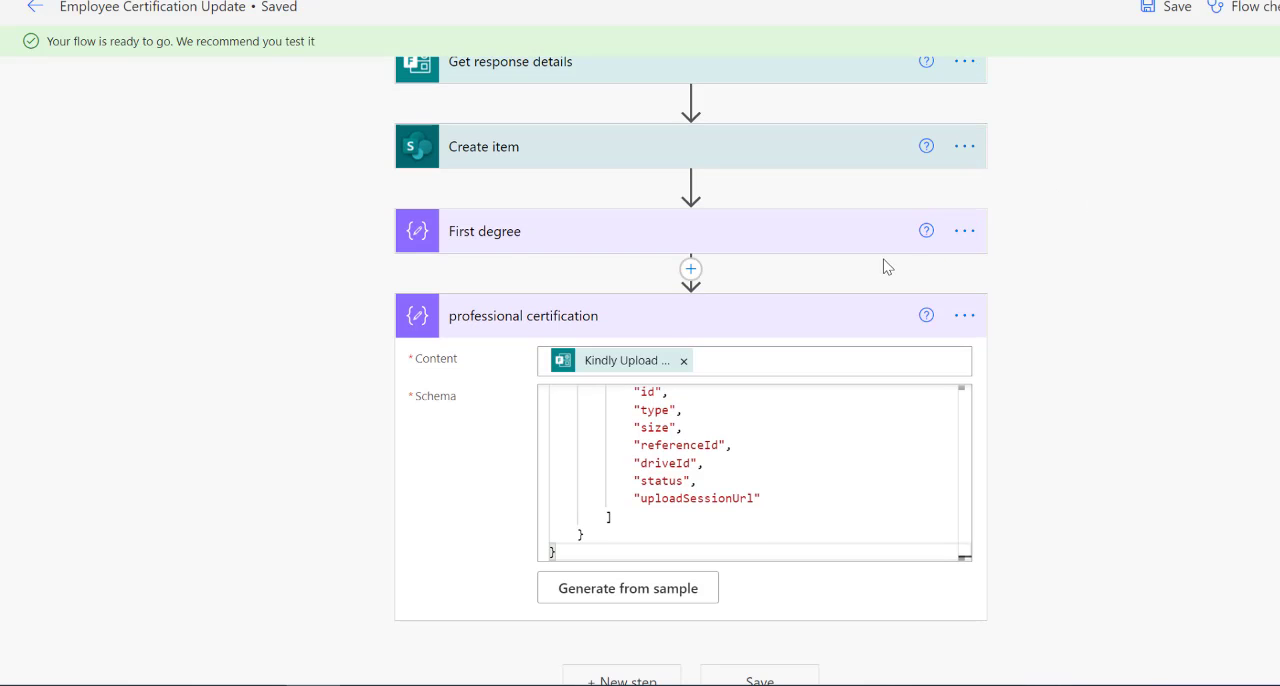
click(813, 316)
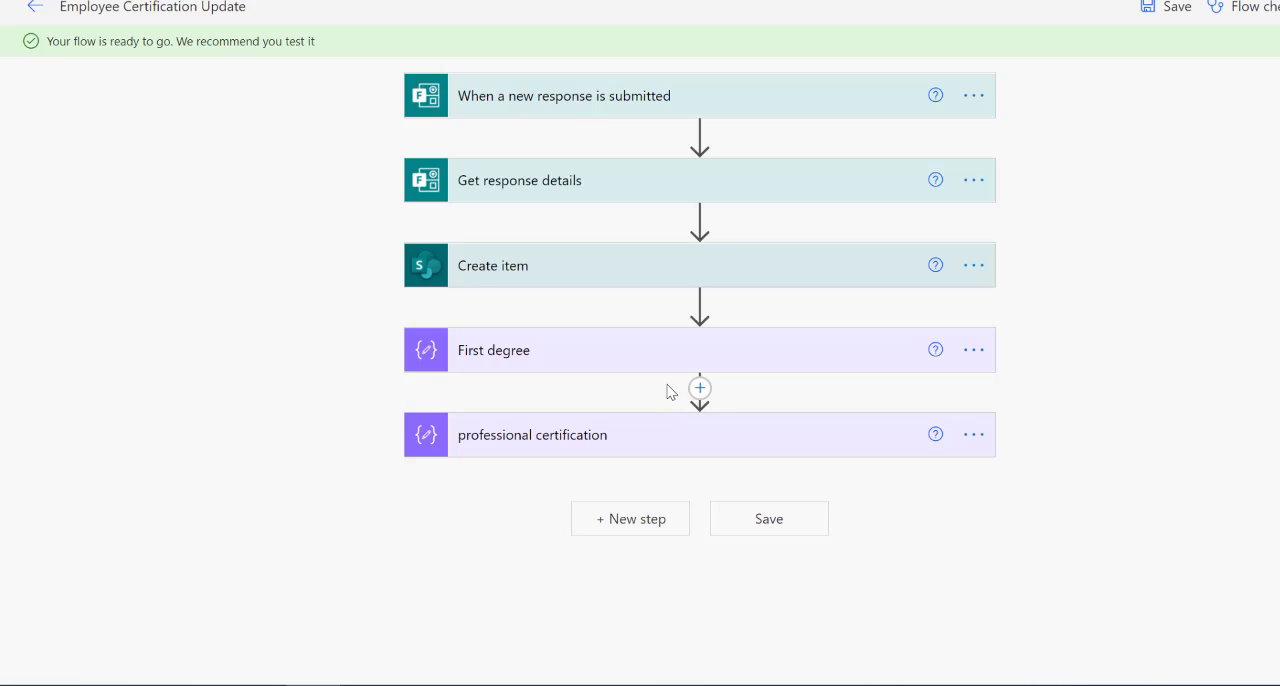
Add a OneDrive Get file content action below the professional certification action.
click(638, 527)
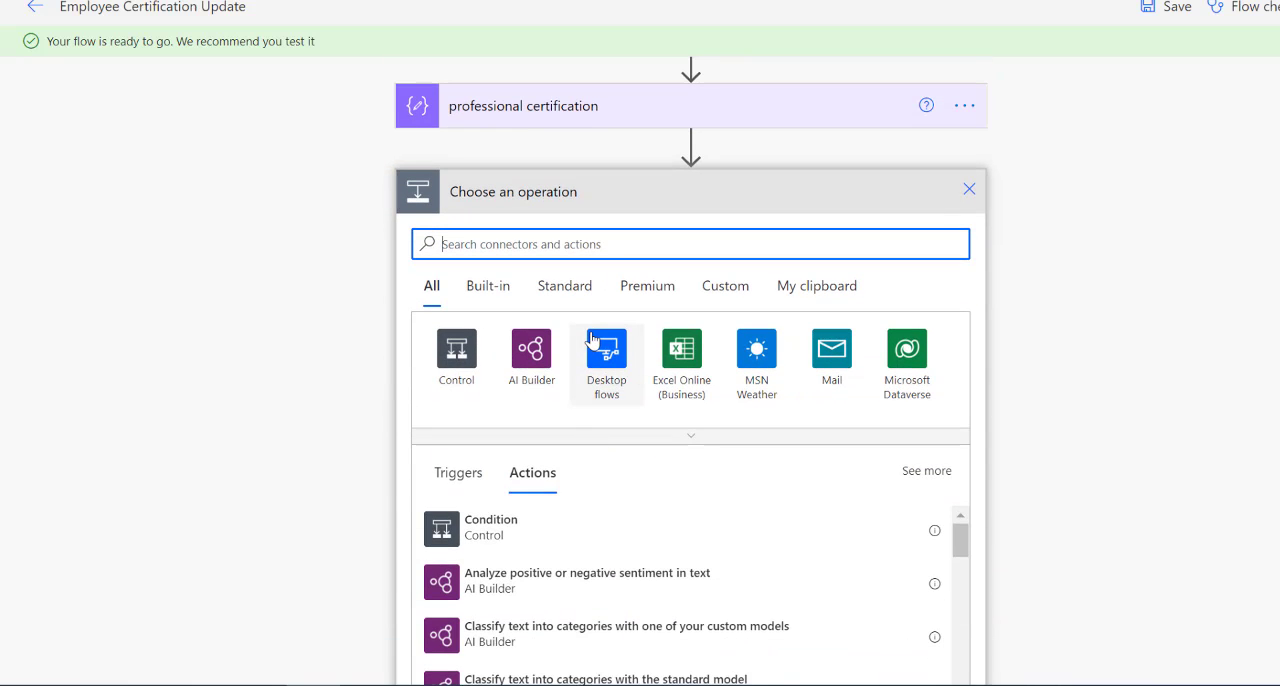
text(get file)
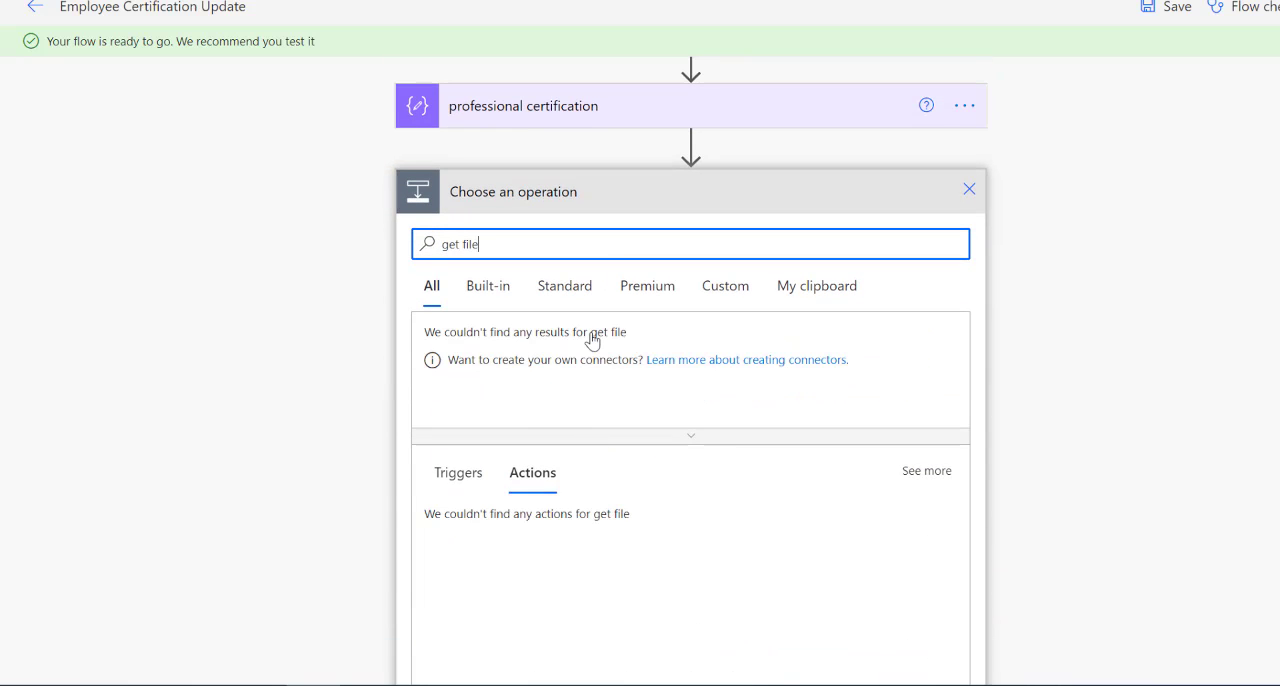
text( content)
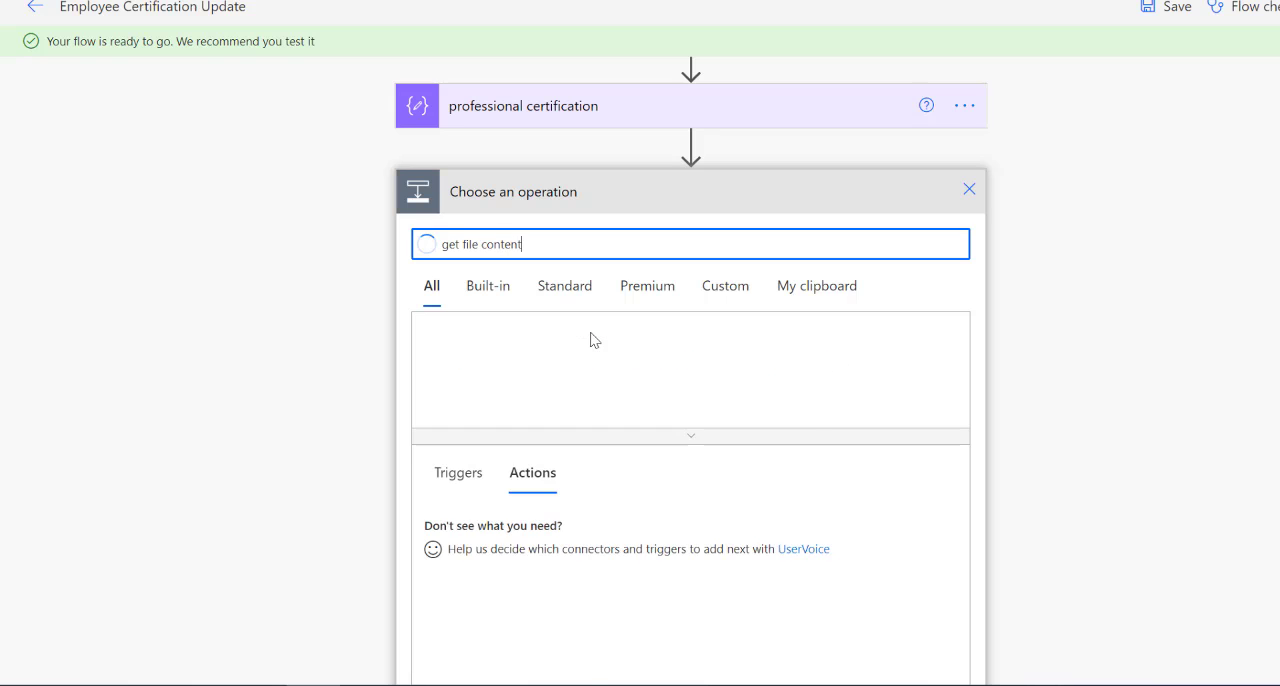
click(515, 537)
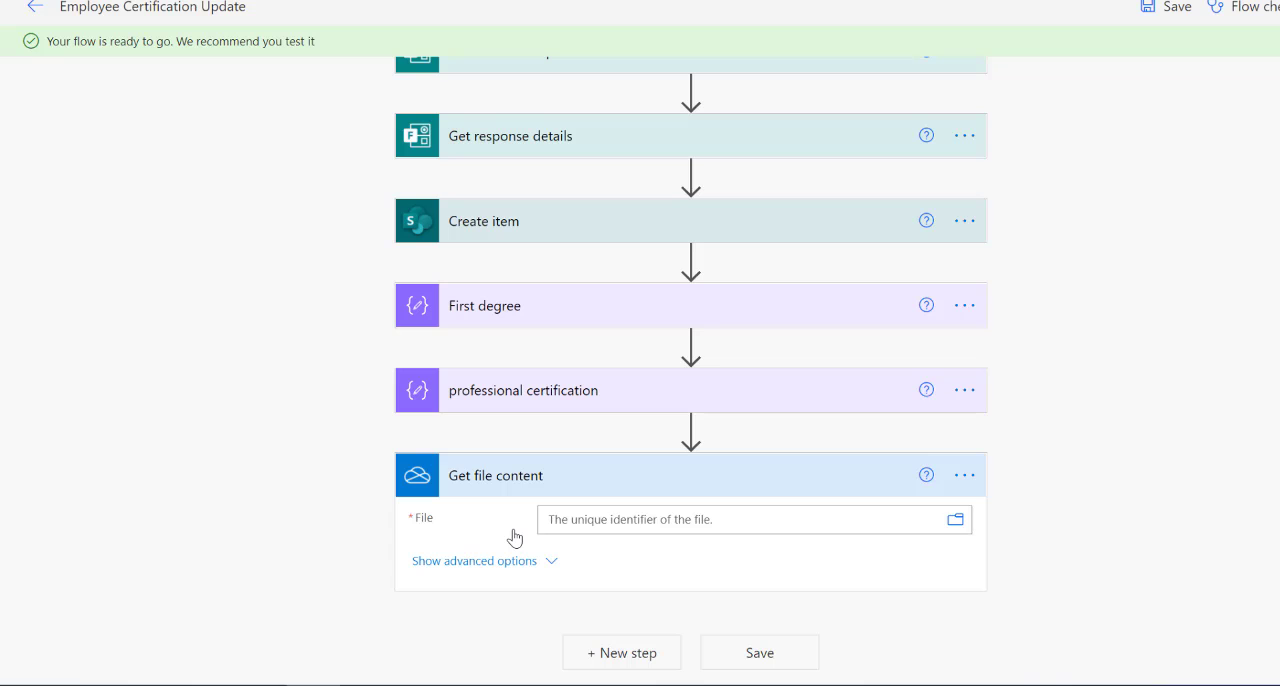
Set the File of Get file content to the id output of First degree.
click(621, 521)
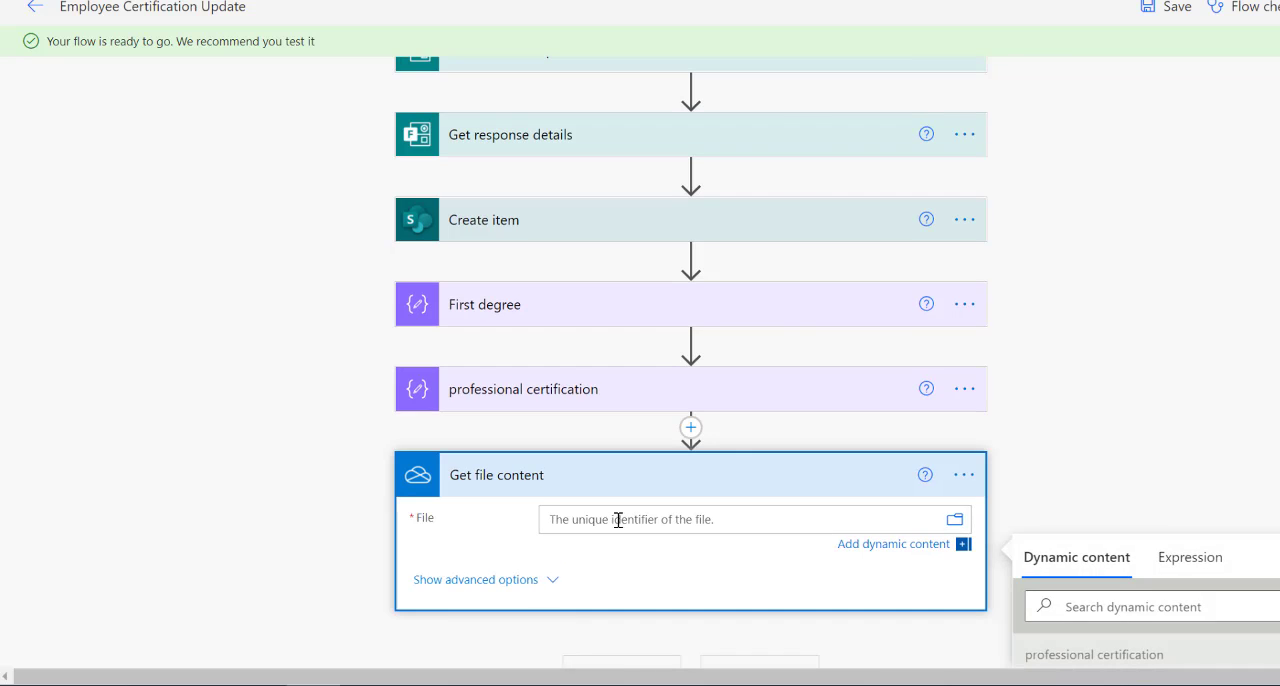
scroll(1168, 338, down, 3)
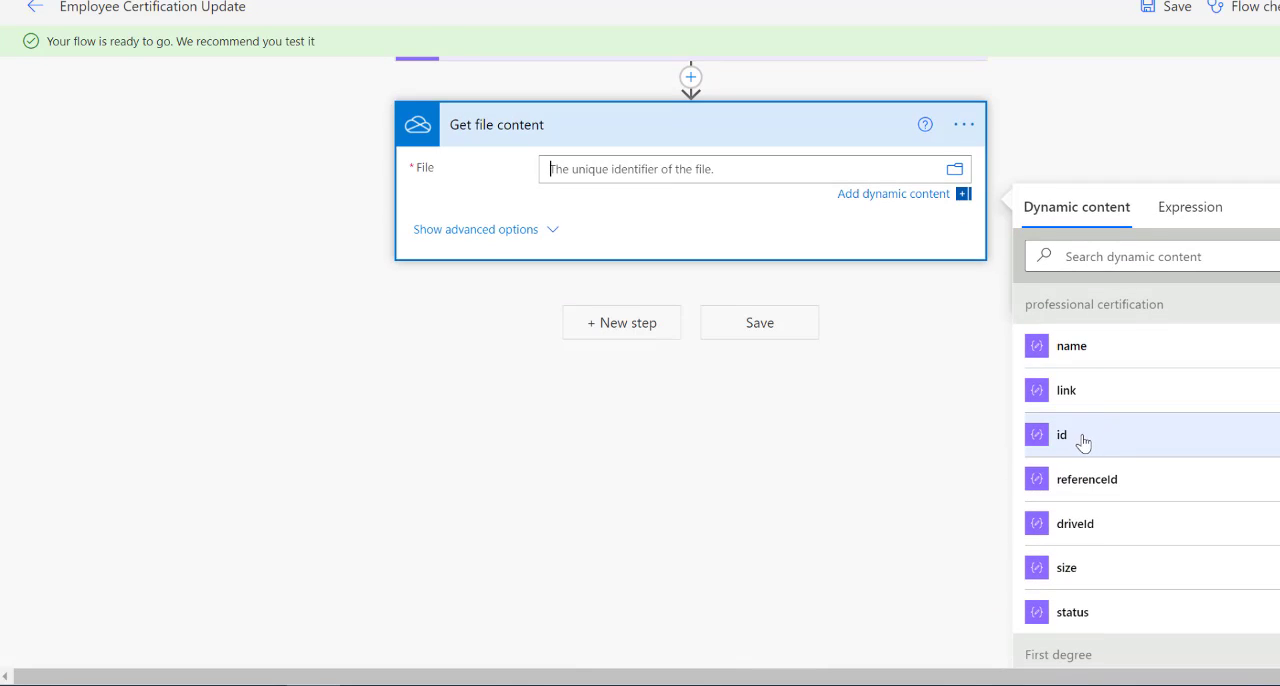
scroll(1083, 443, down, 3)
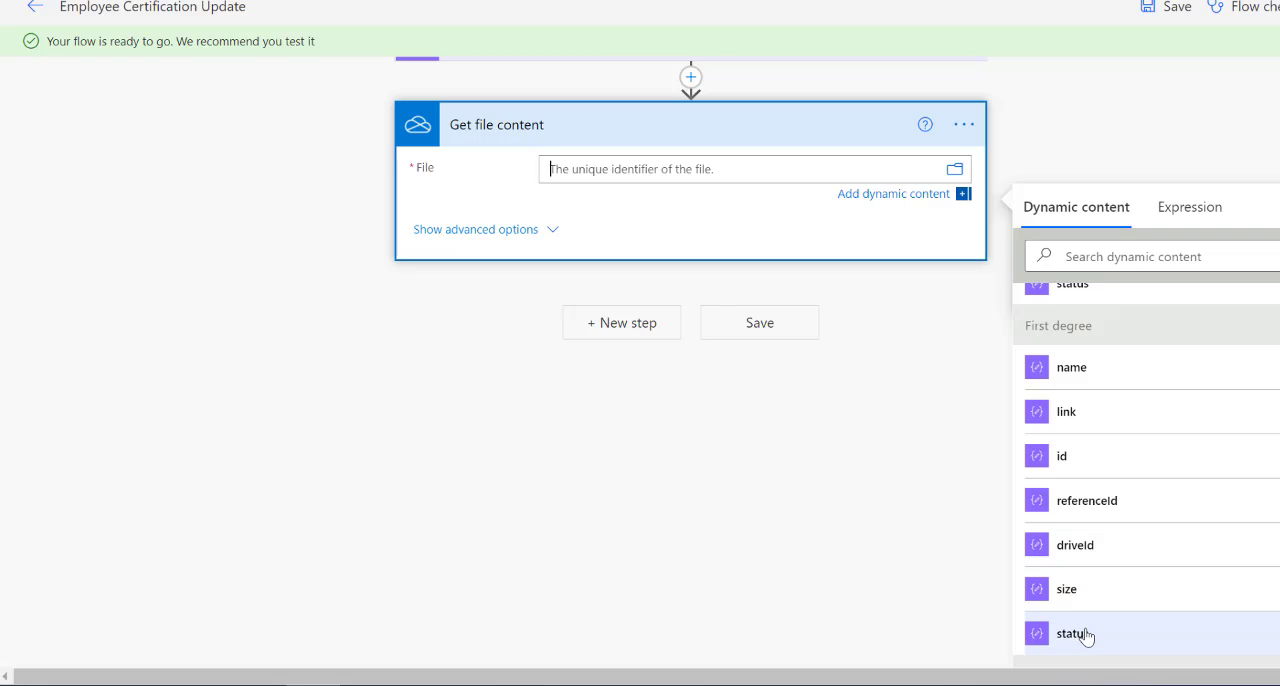
scroll(1086, 634, down, 2)
scroll(1103, 434, up, 1)
scroll(1100, 450, up, 2)
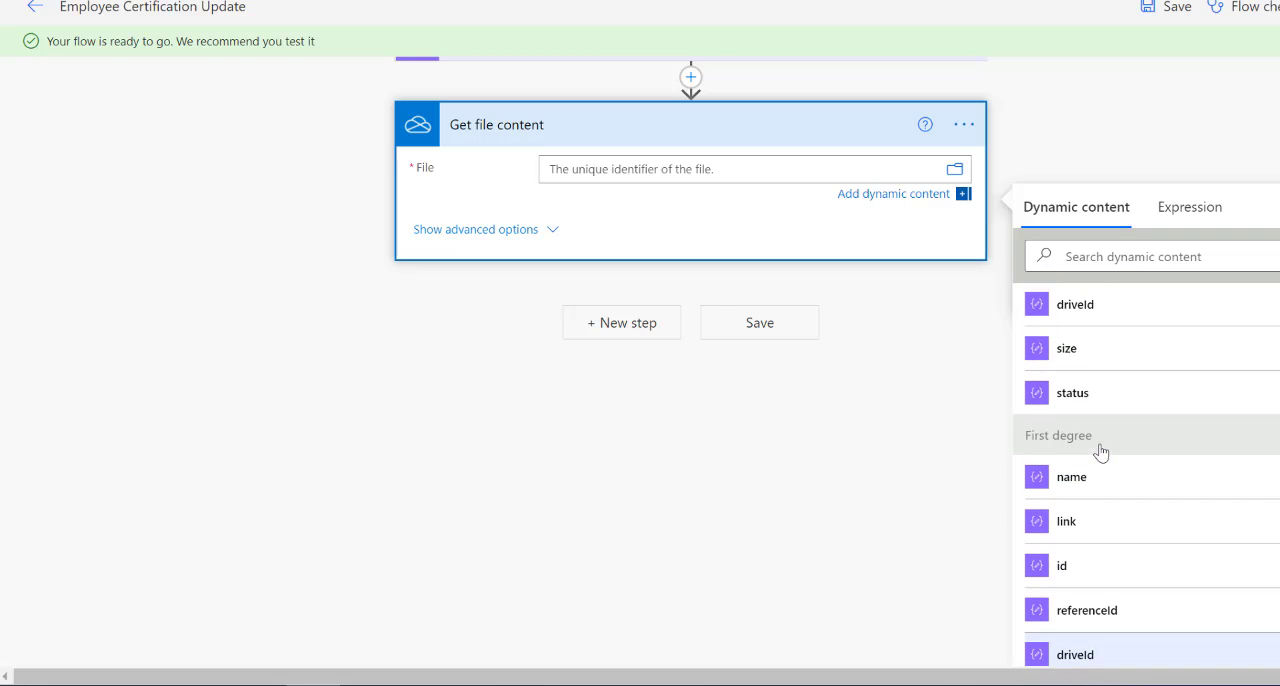
click(1097, 580)
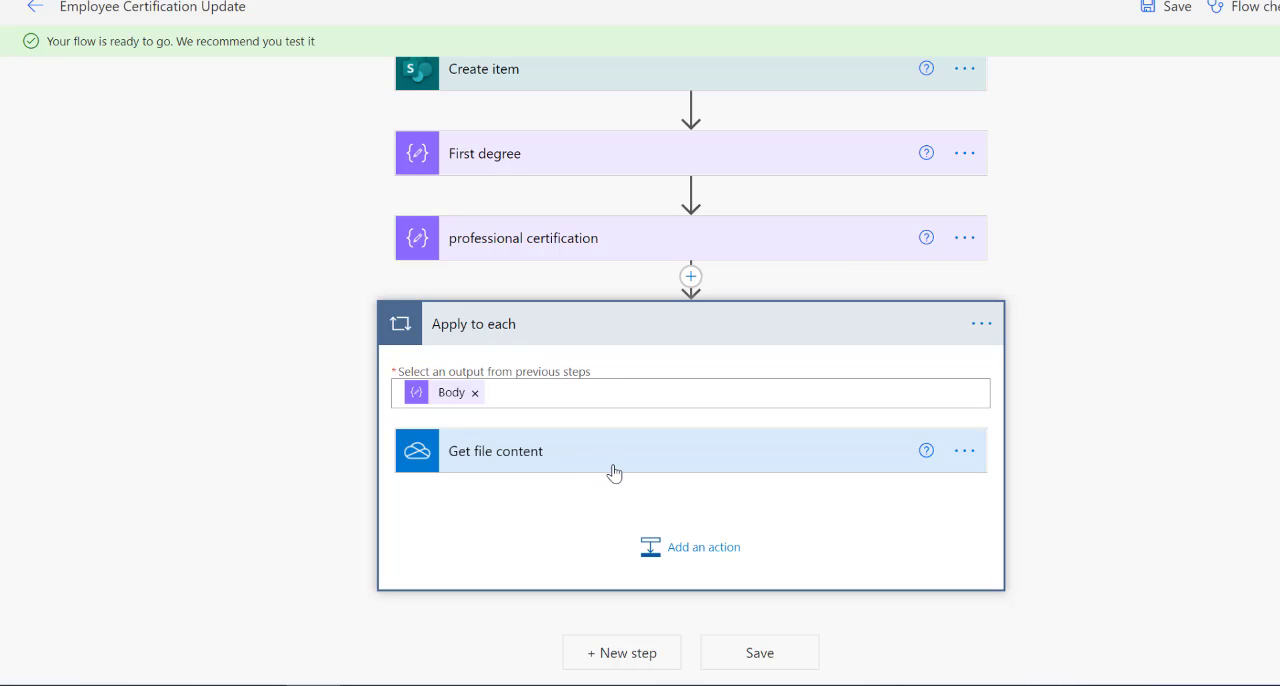
Add a SharePoint Add attachment action after Get file content inside the Apply to each loop.
click(675, 541)
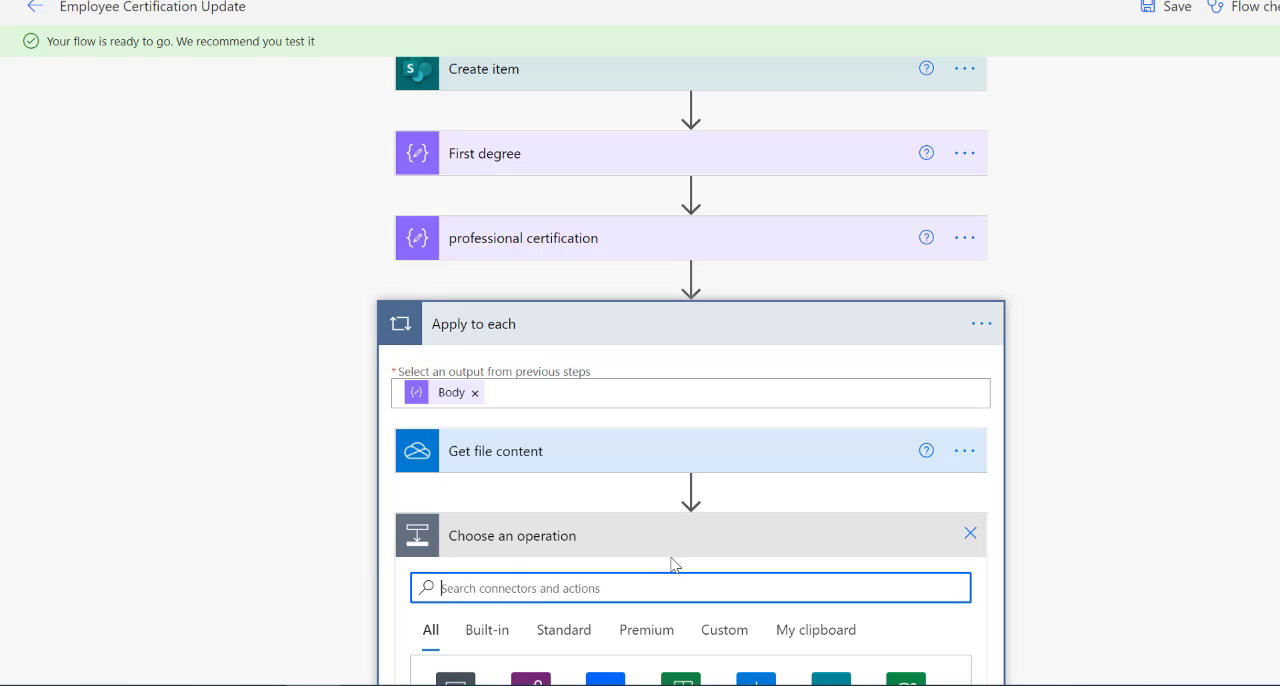
text(ag)
key(BackSpace)
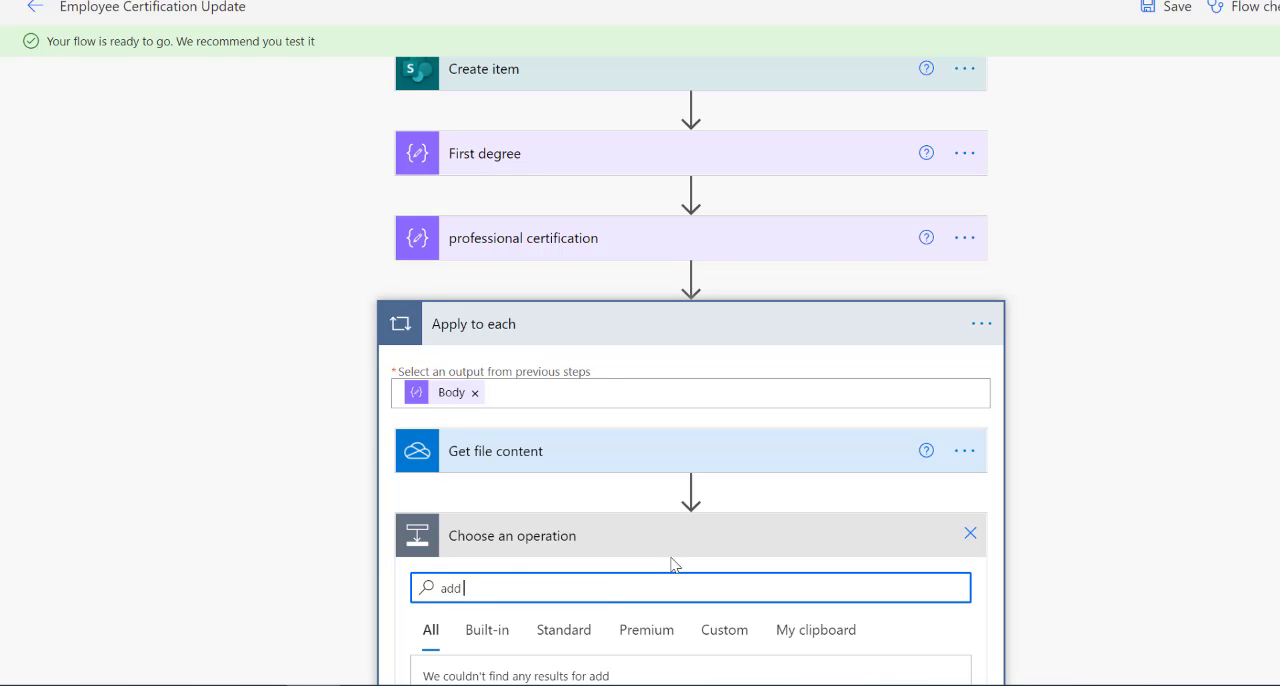
text(dd attachme)
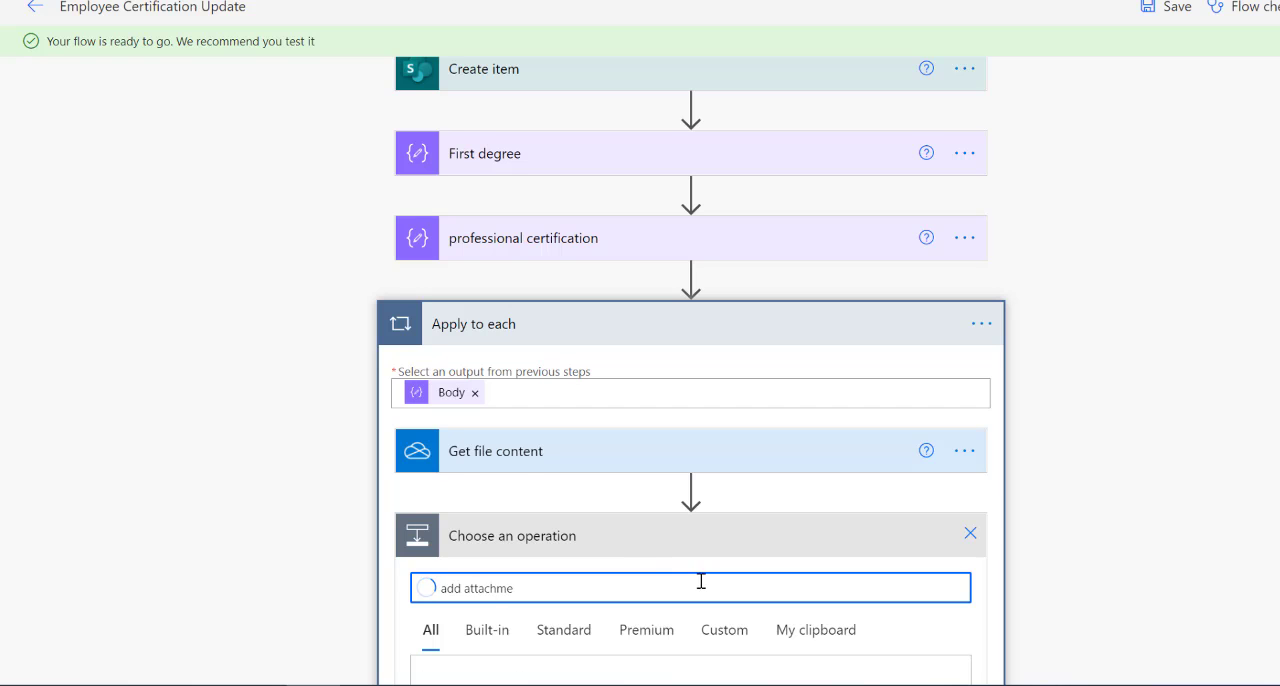
scroll(619, 510, down, 2)
scroll(563, 609, down, 1)
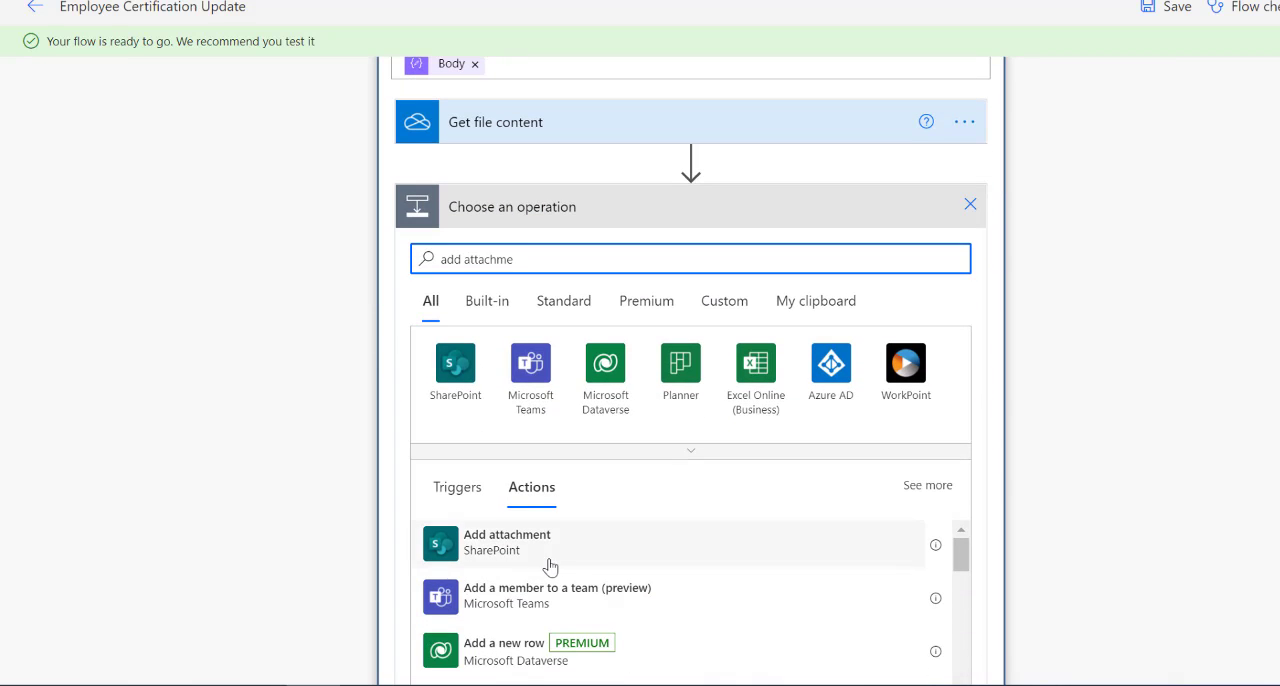
click(544, 552)
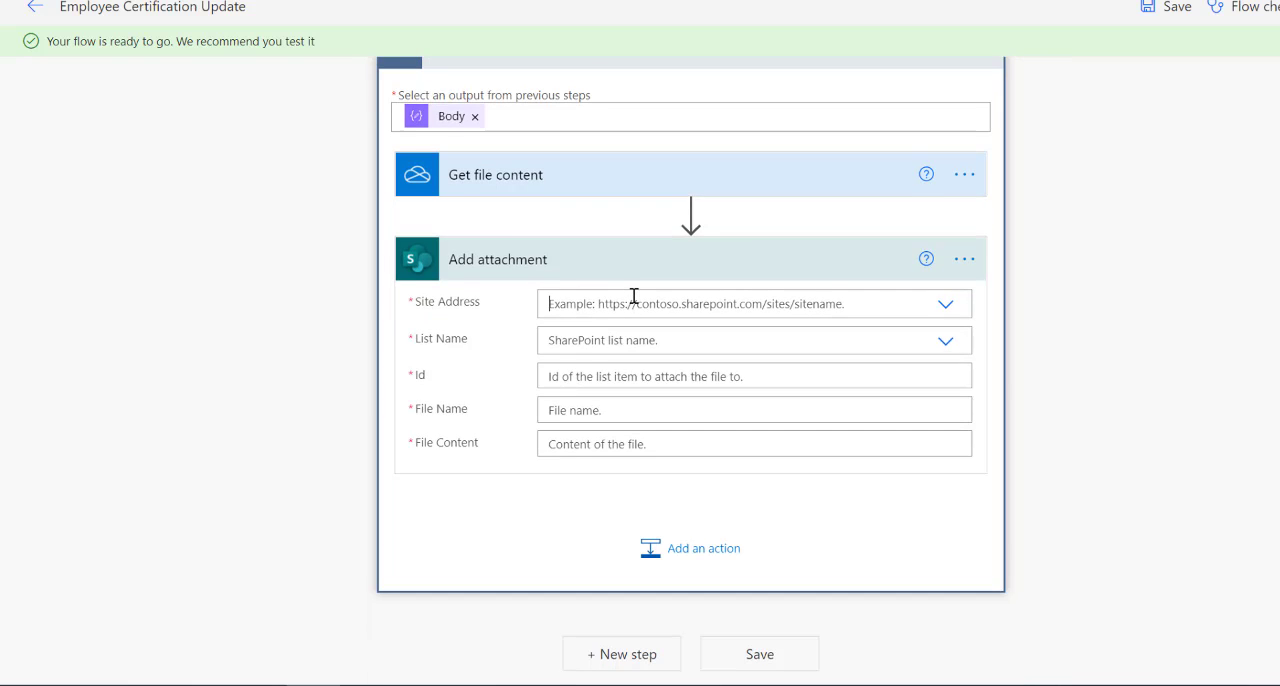
Set Add attachment's Site Address to the copied personal SharePoint site URL as a custom value, and its List Name to Employee Certification Update.
click(633, 300)
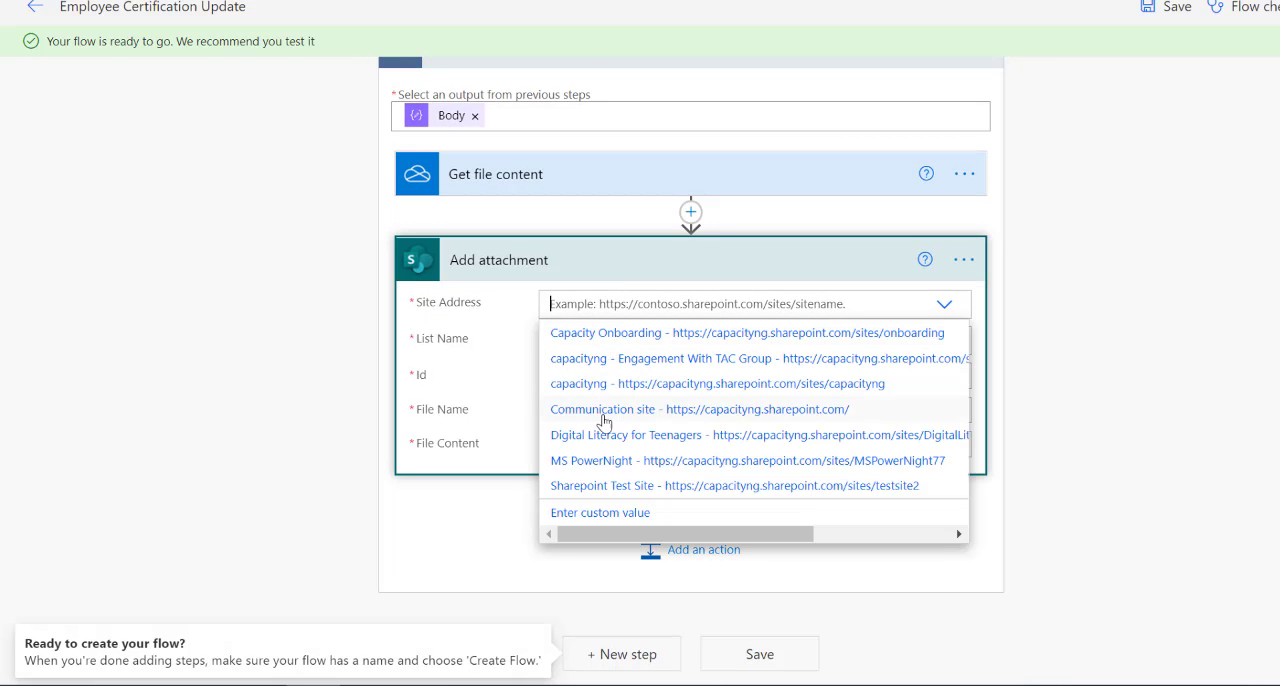
click(604, 512)
key(super+v)
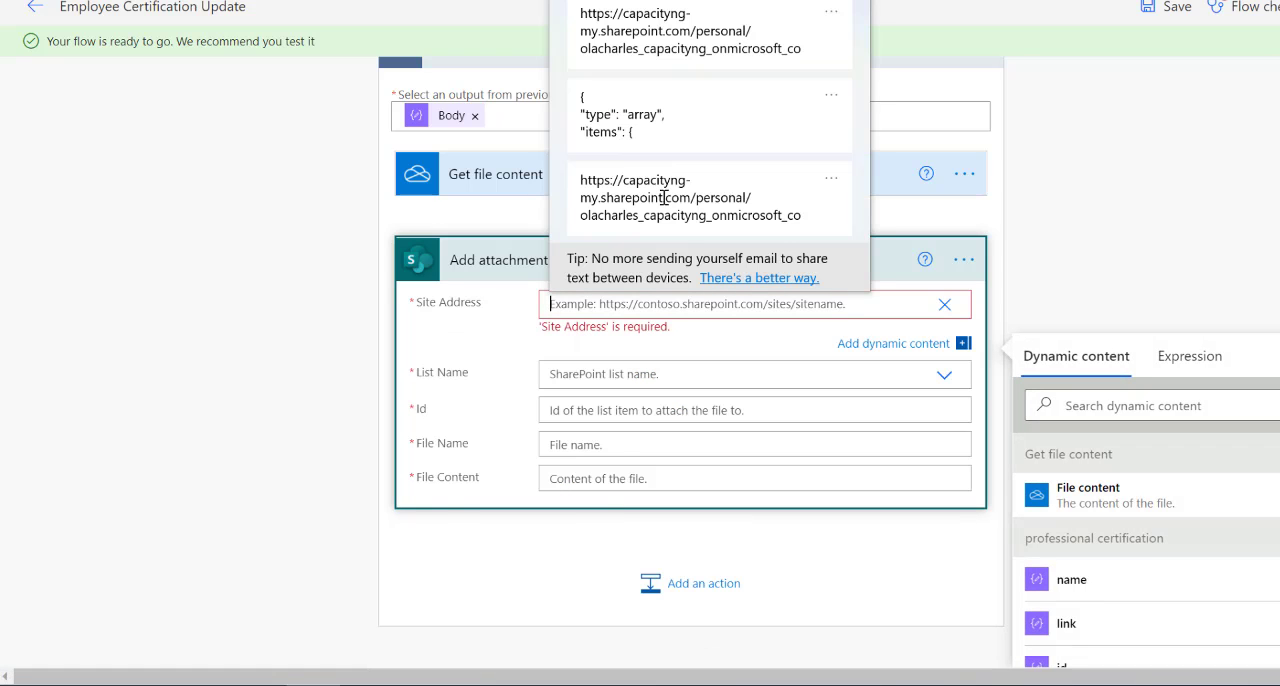
click(668, 48)
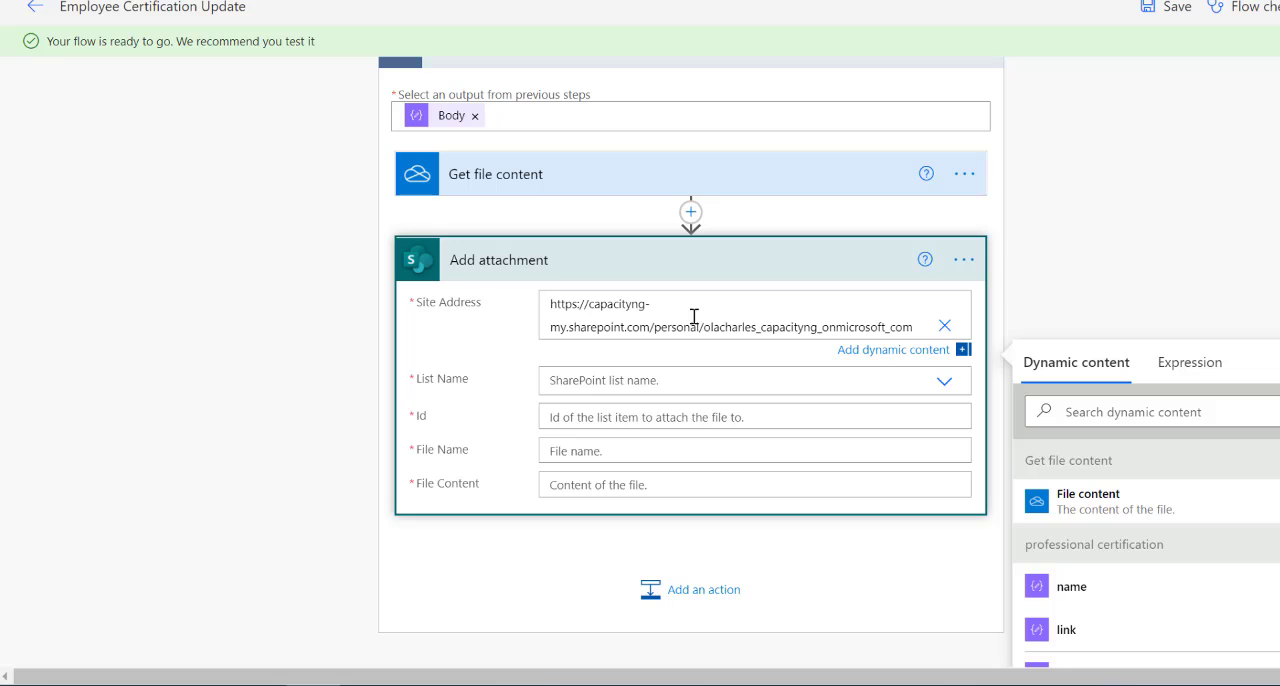
click(718, 380)
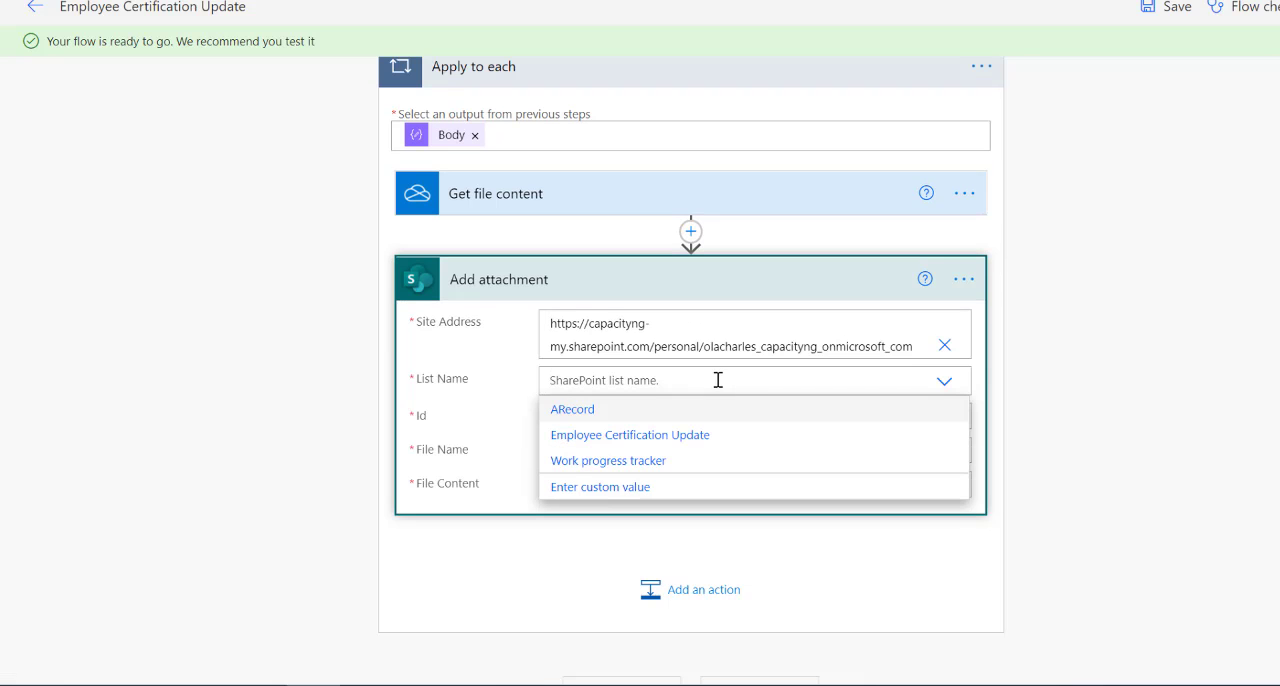
click(599, 436)
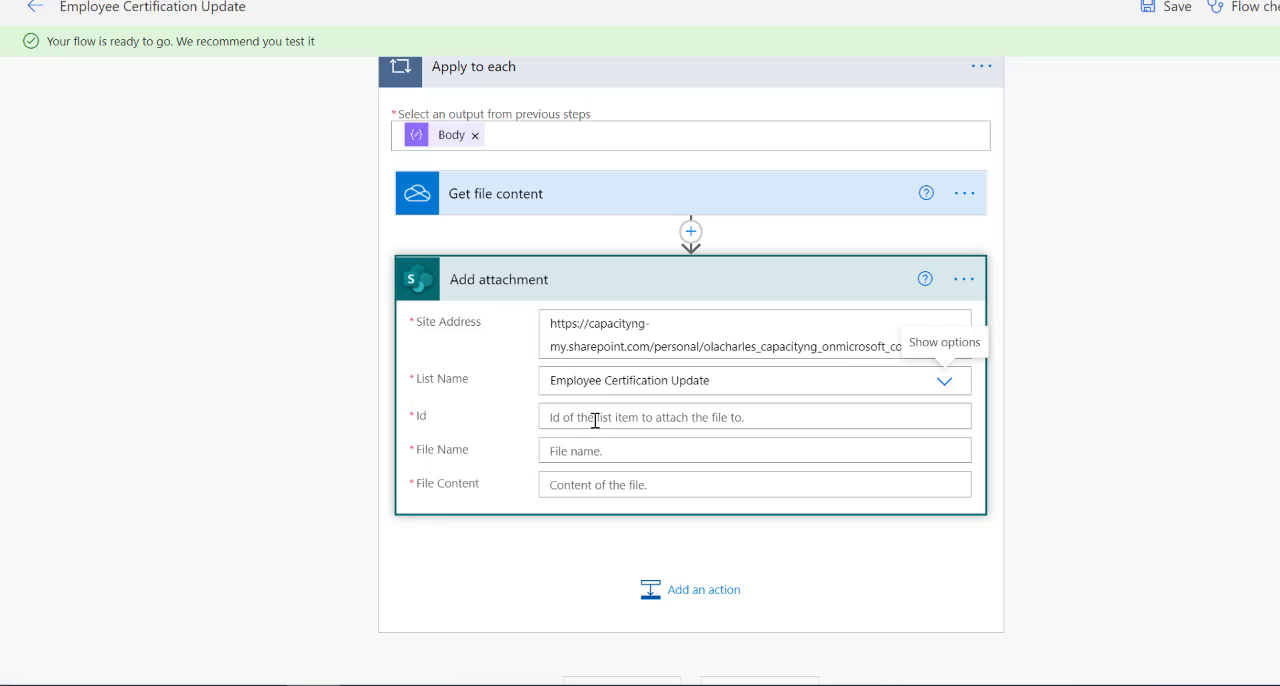
Set the Id of Add attachment to the ID output of Create item.
click(595, 420)
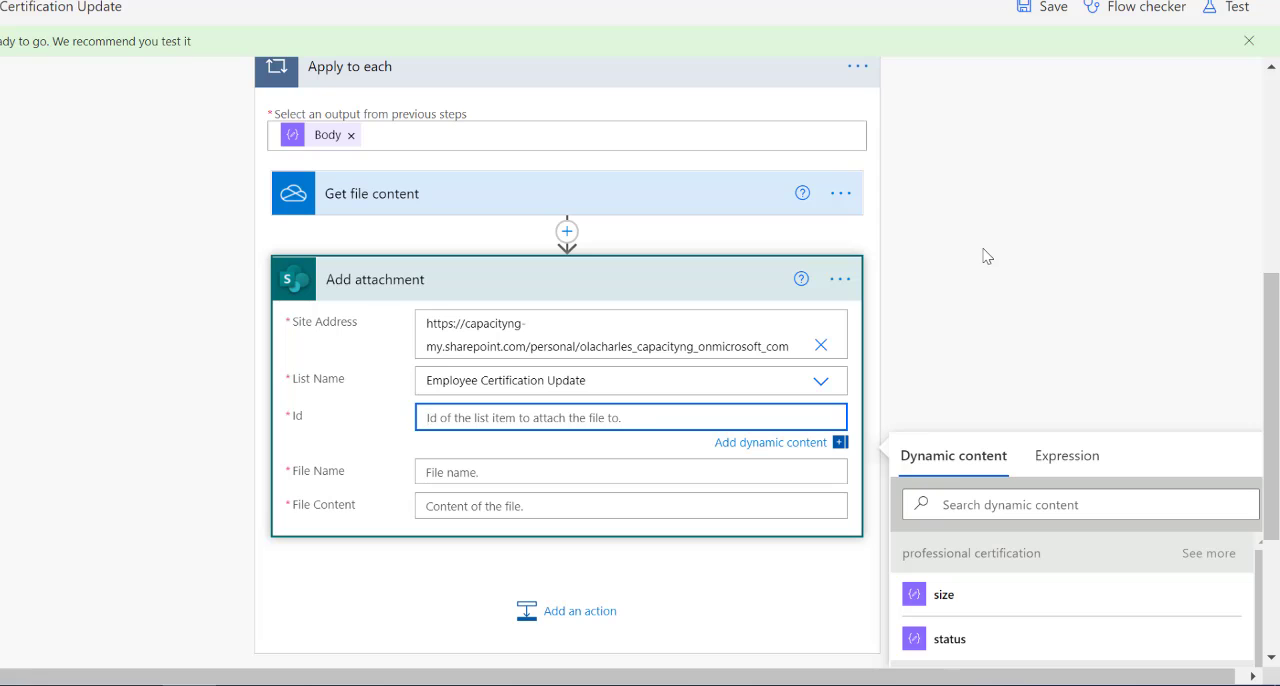
scroll(962, 231, down, 3)
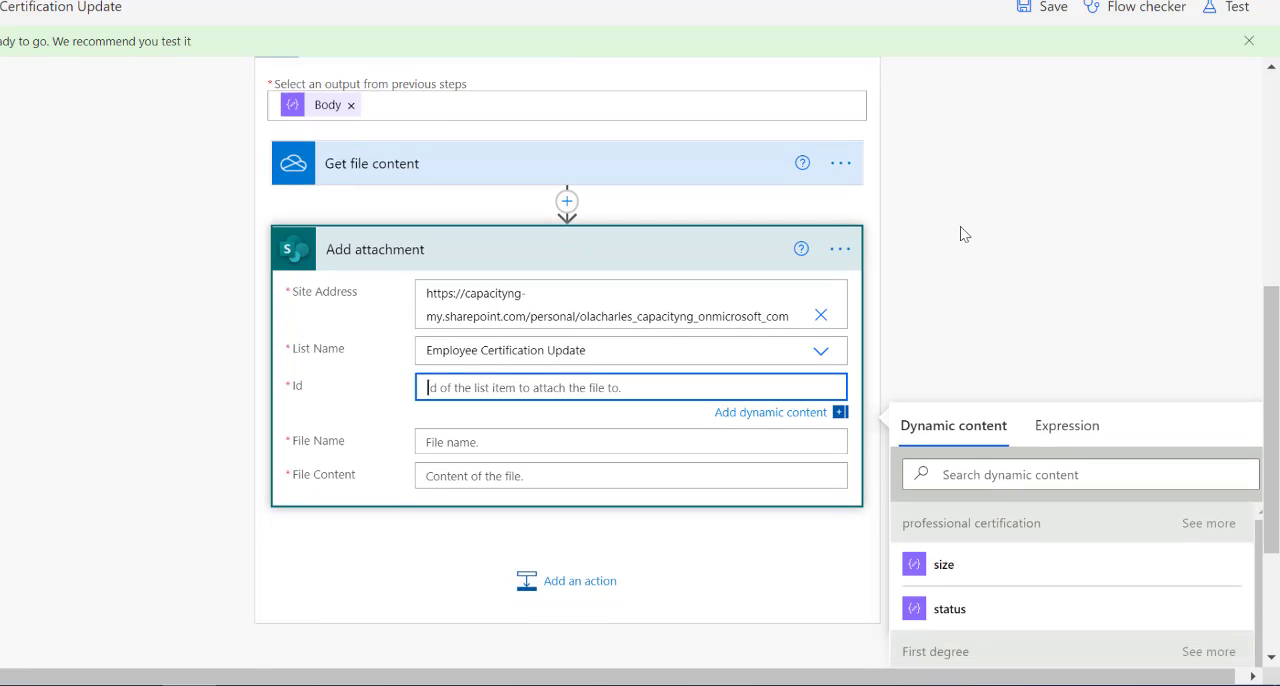
scroll(1086, 557, down, 3)
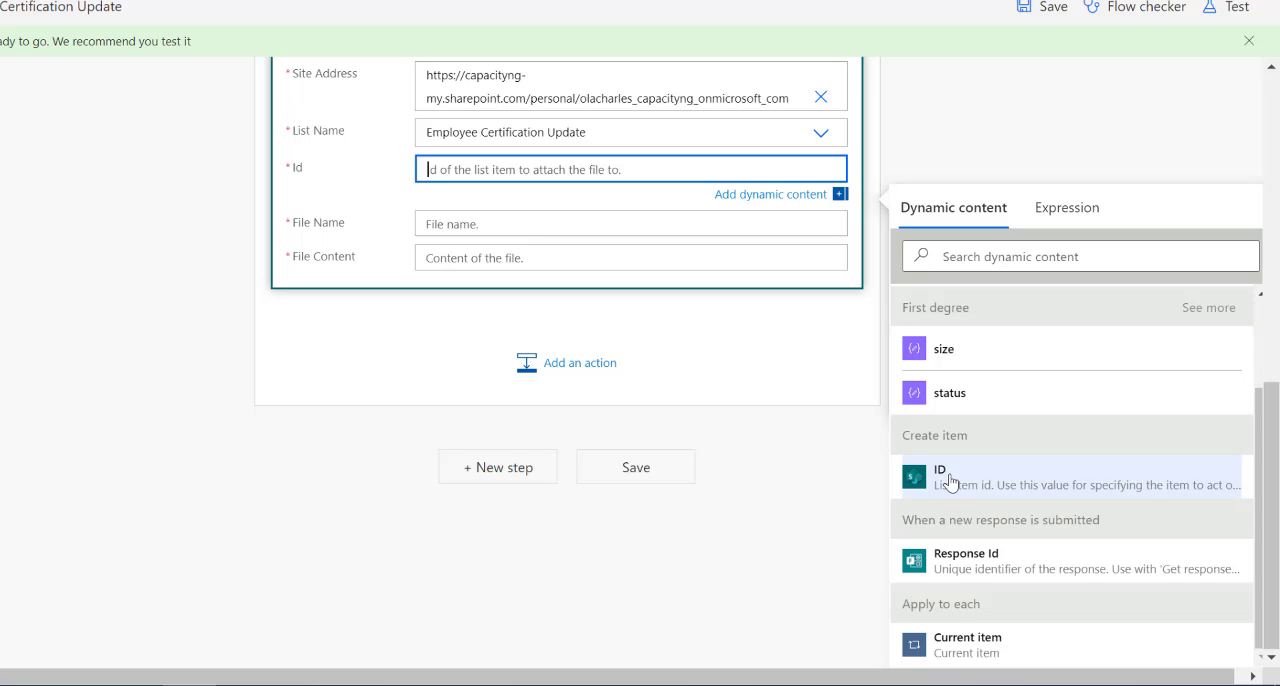
click(950, 482)
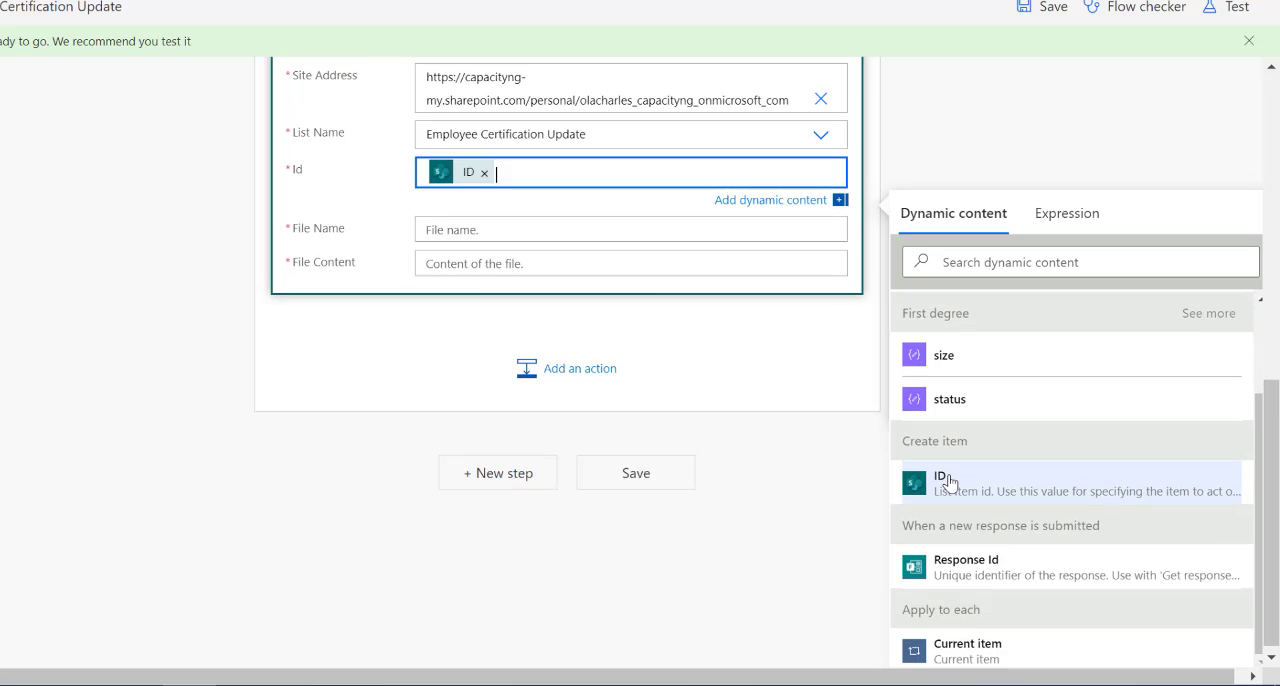
Set the File Name of Add attachment to the name output of First degree.
click(550, 227)
scroll(978, 489, down, 3)
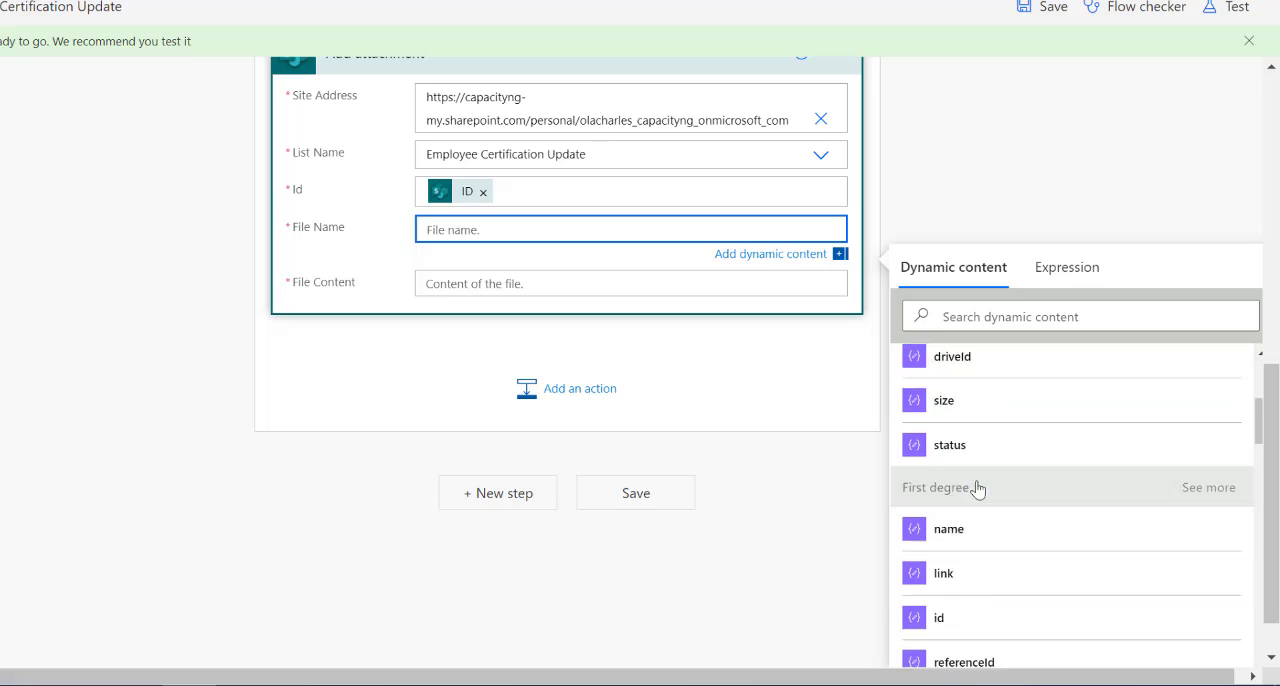
scroll(978, 489, down, 2)
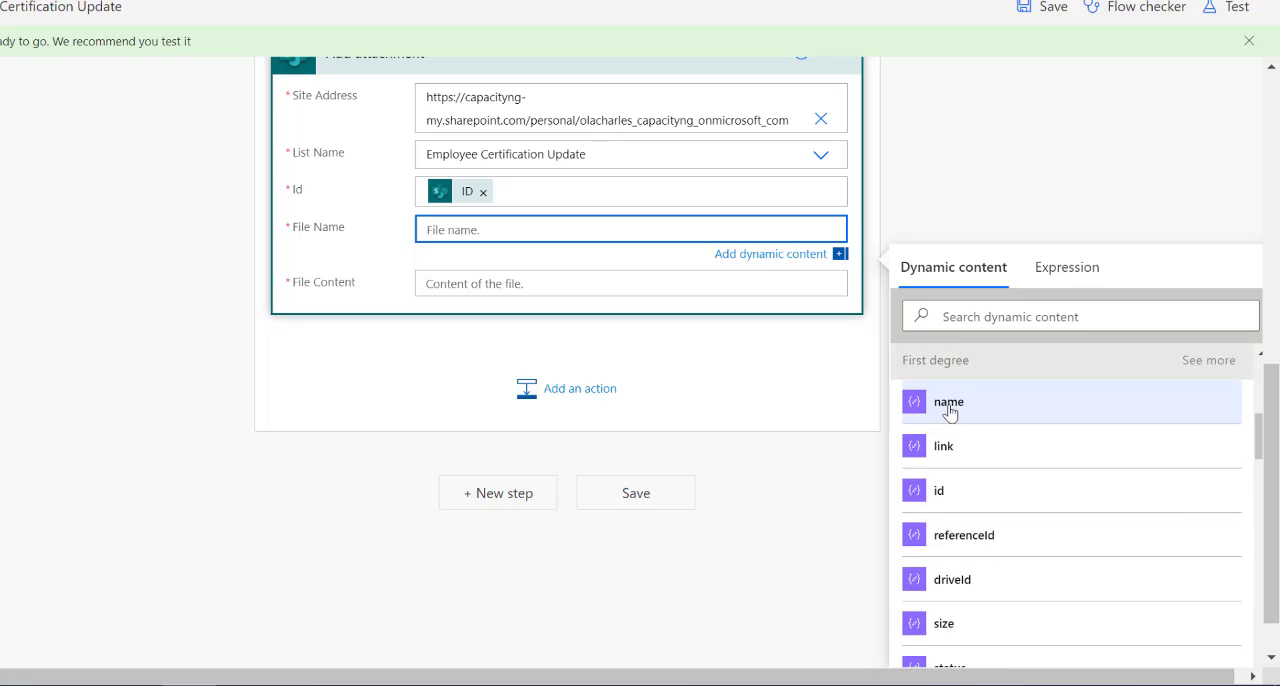
click(949, 405)
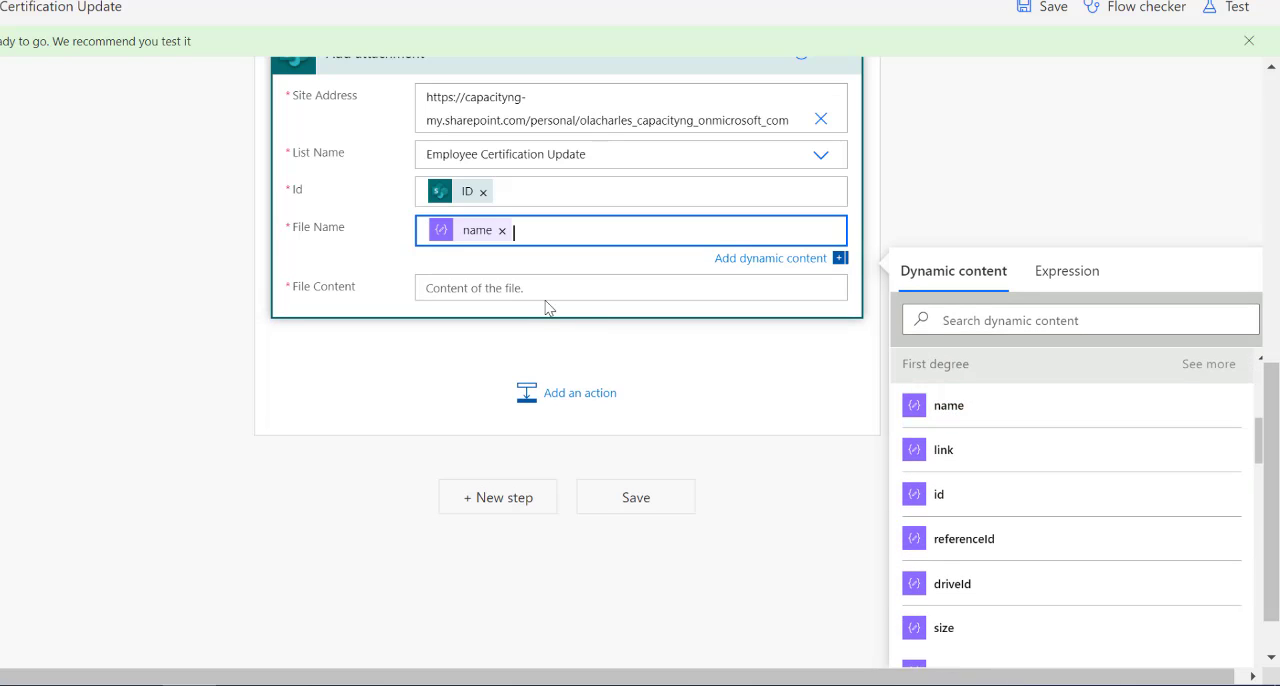
Set the File Content of Add attachment to the File content output of Get file content.
click(507, 298)
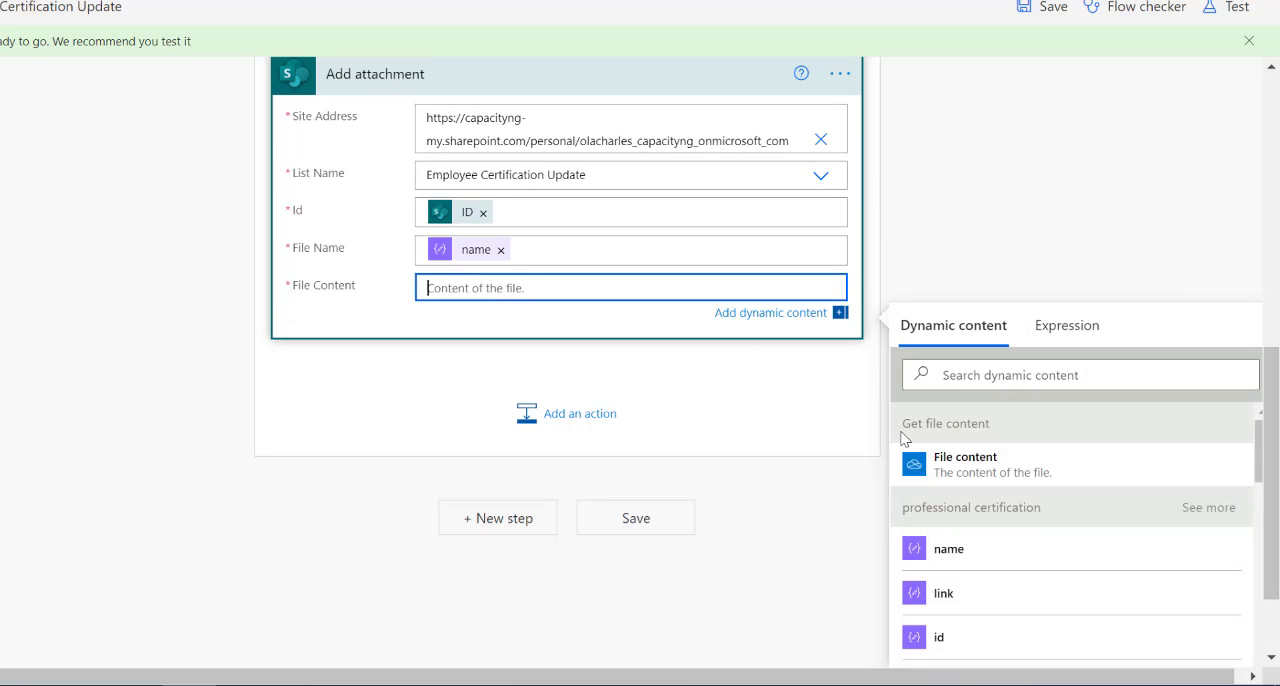
click(995, 474)
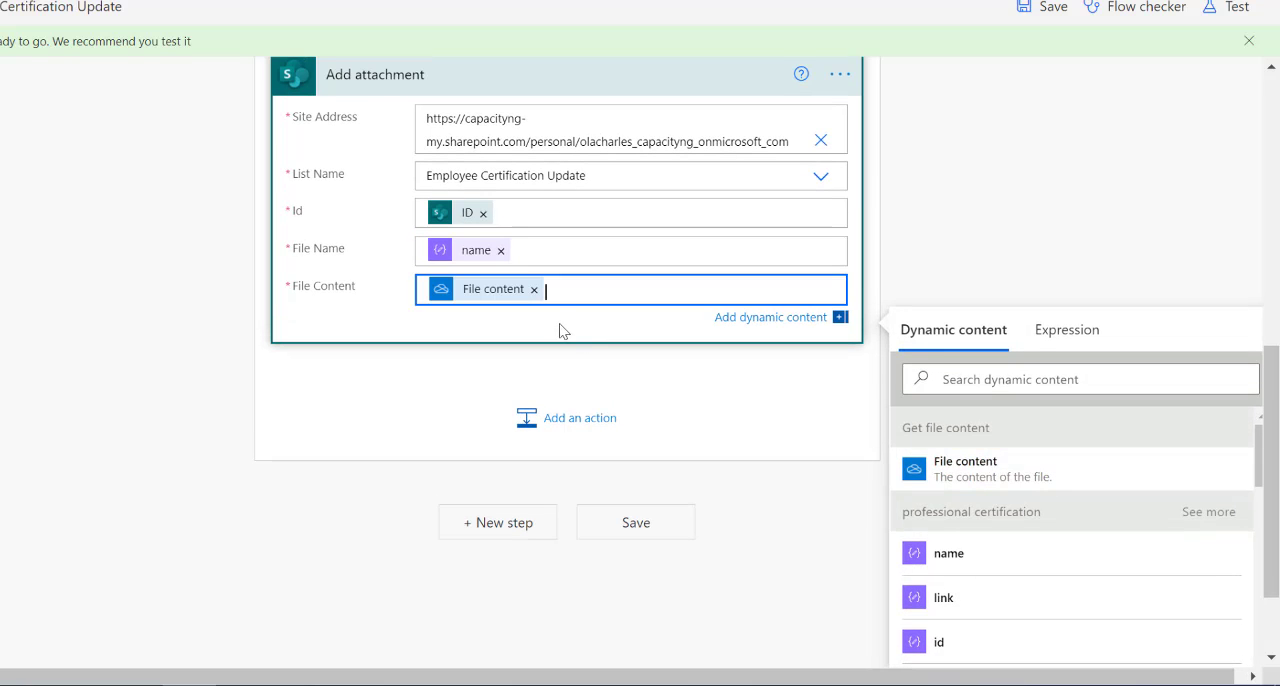
Rename the Get file content action inside the Apply to each loop as Get file content first degree.
scroll(558, 319, up, 2)
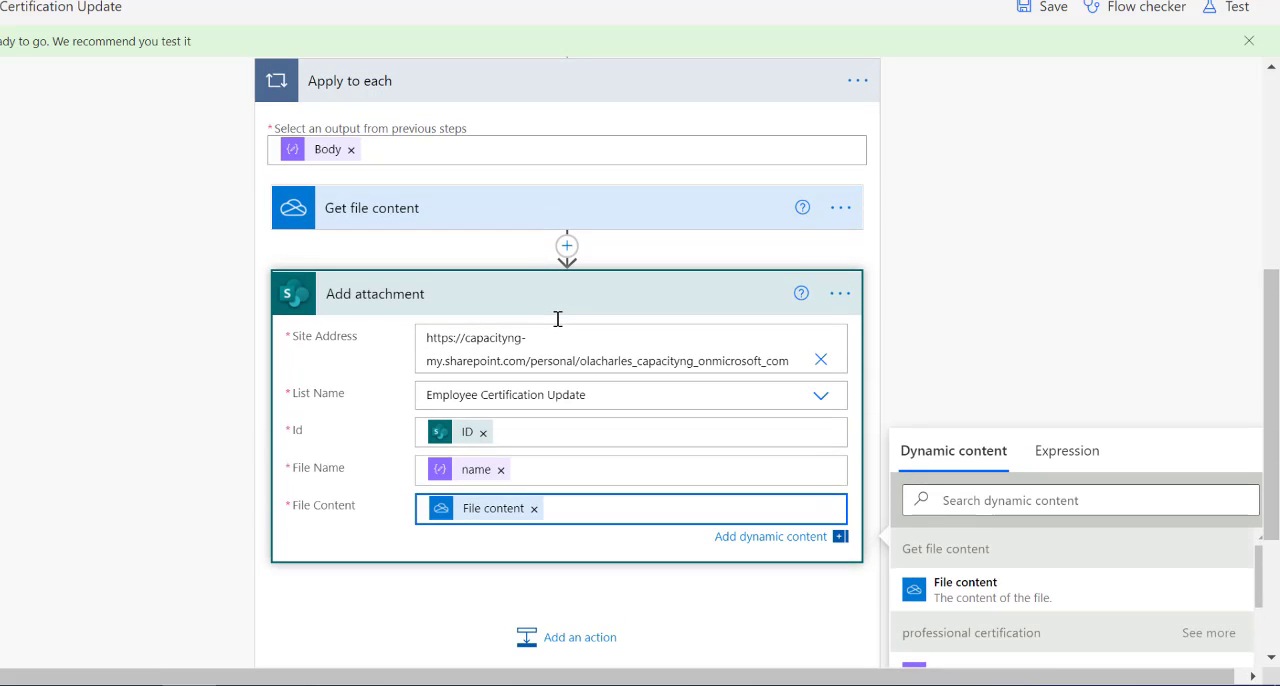
click(838, 210)
click(921, 242)
key(End)
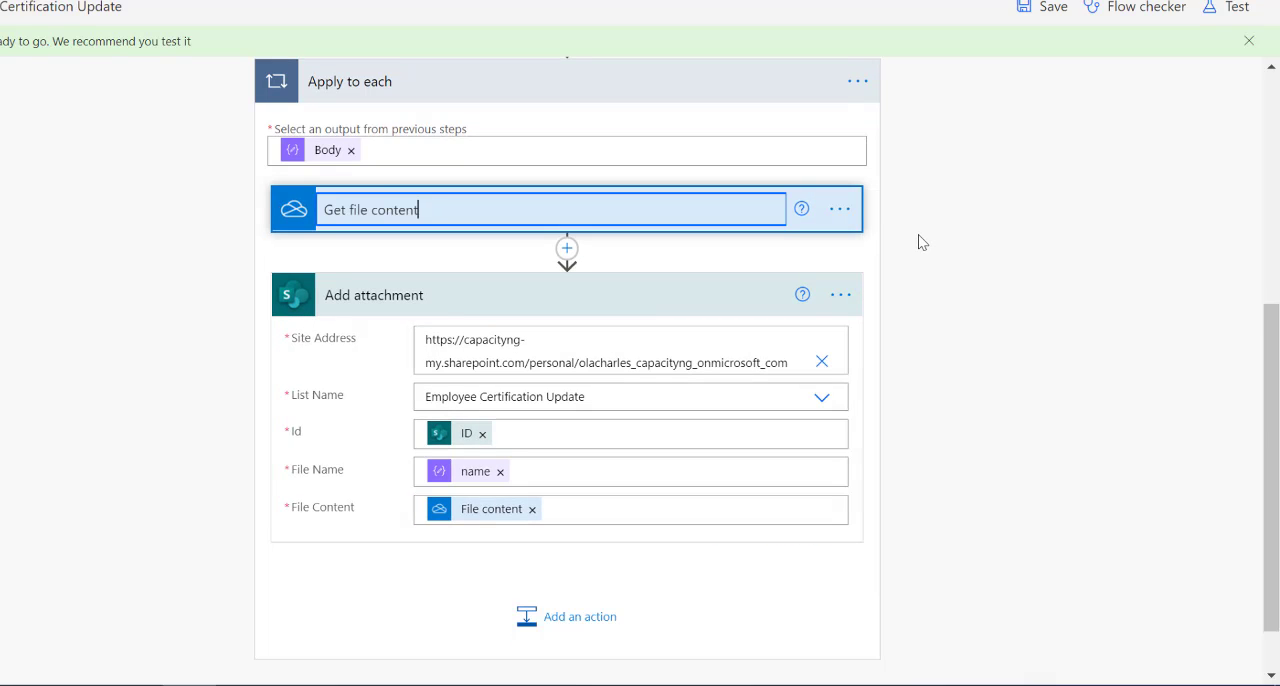
text(first degree)
key(Return)
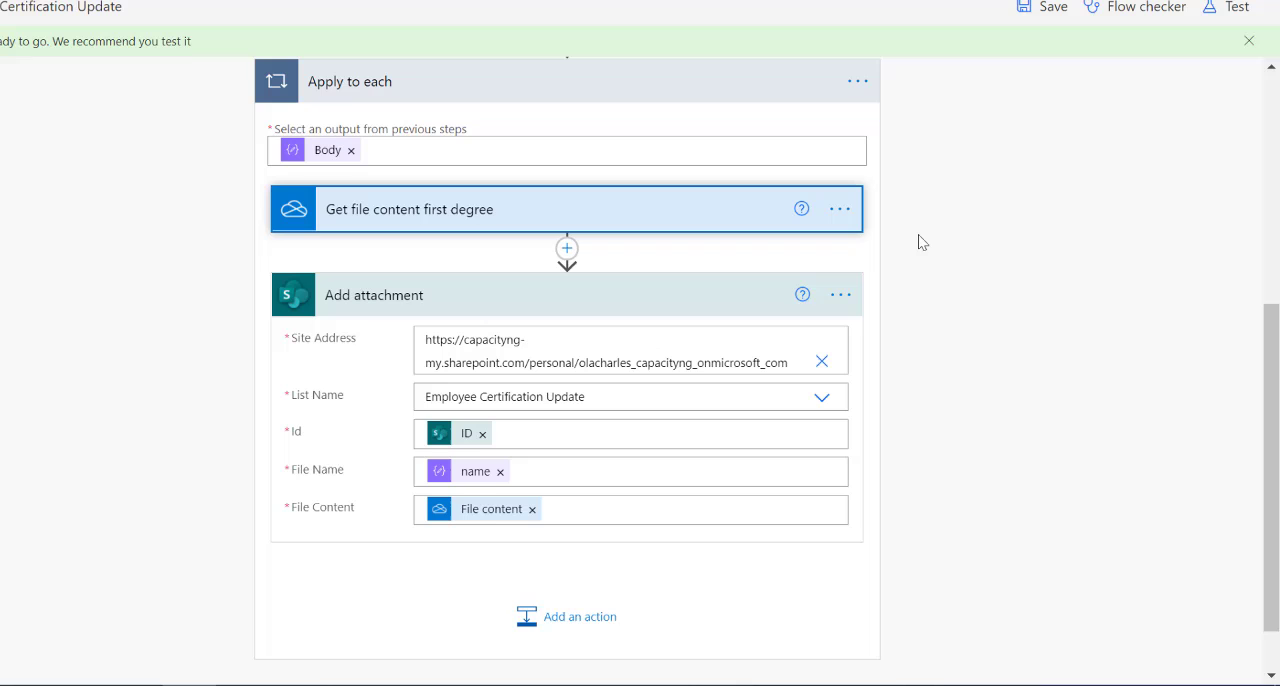
Collapse the Add attachment action and the Apply to each loop after checking the loop's contents.
click(617, 297)
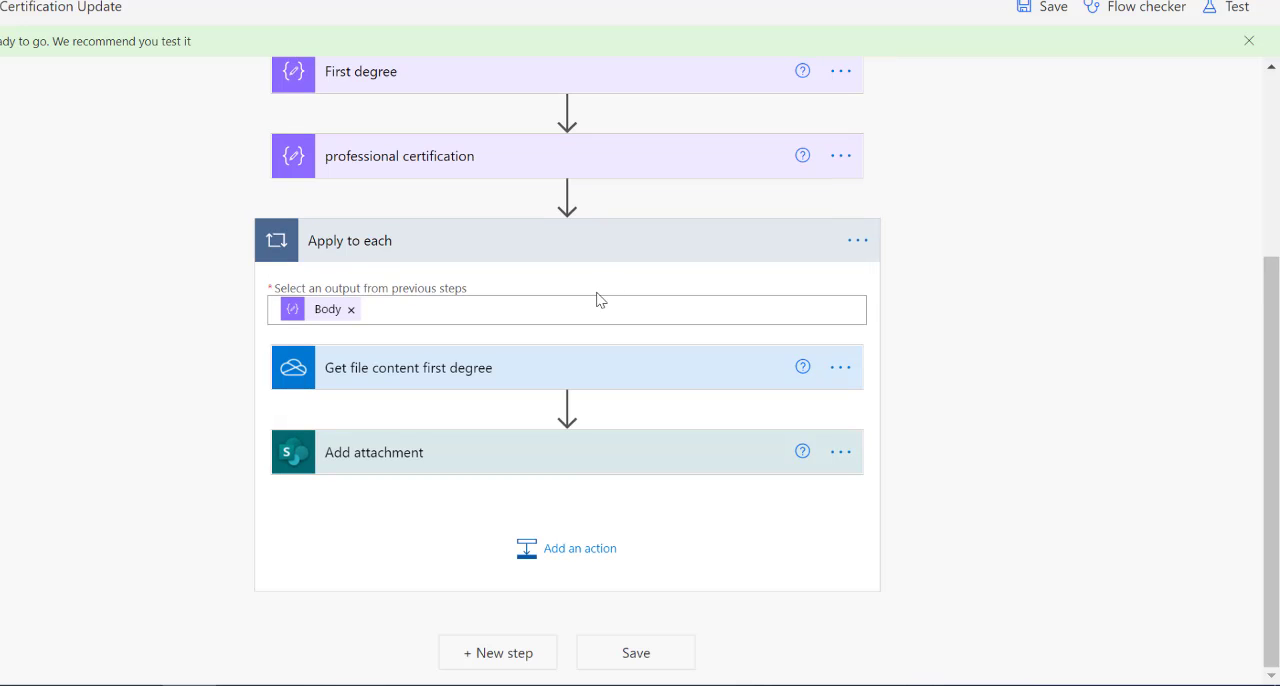
mouse_move(574, 412)
click(591, 251)
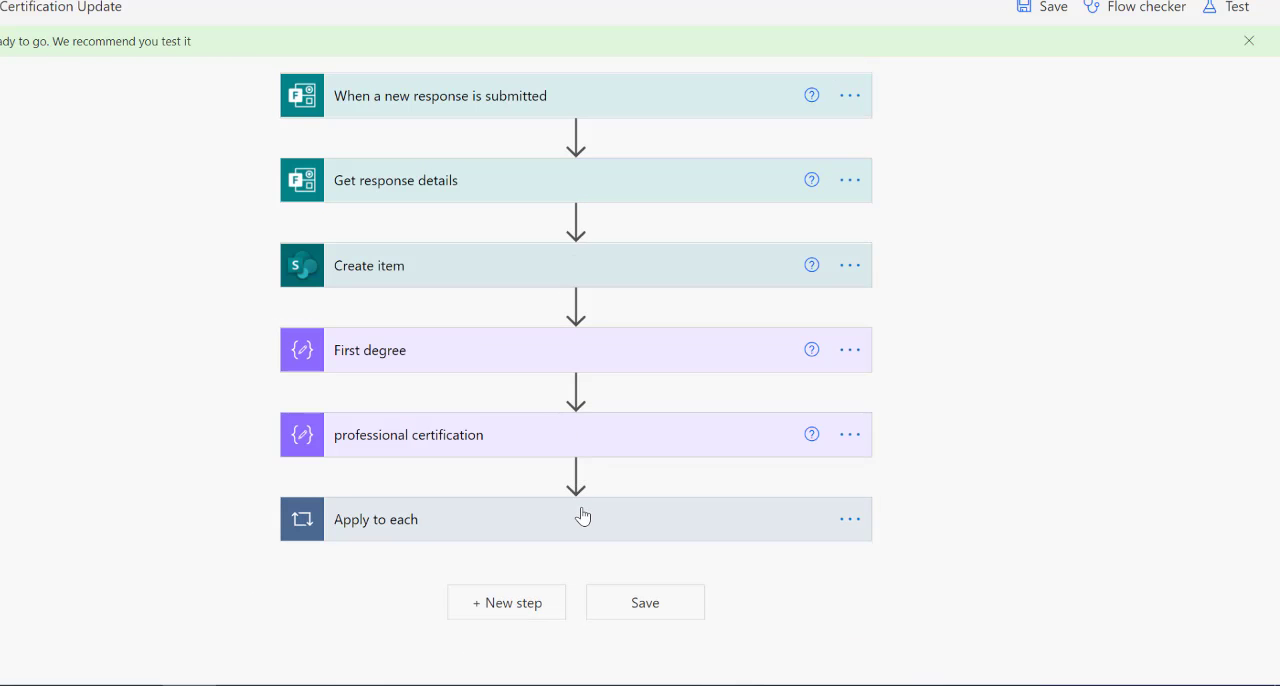
click(537, 540)
scroll(536, 533, down, 2)
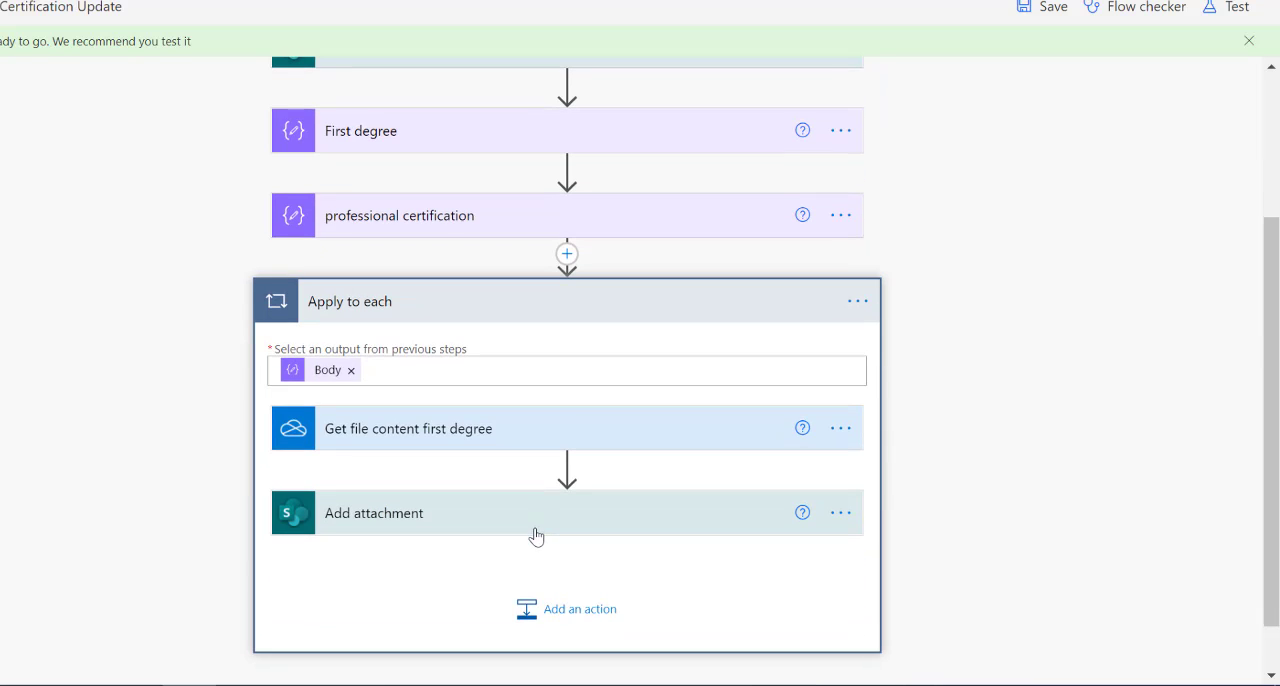
click(616, 310)
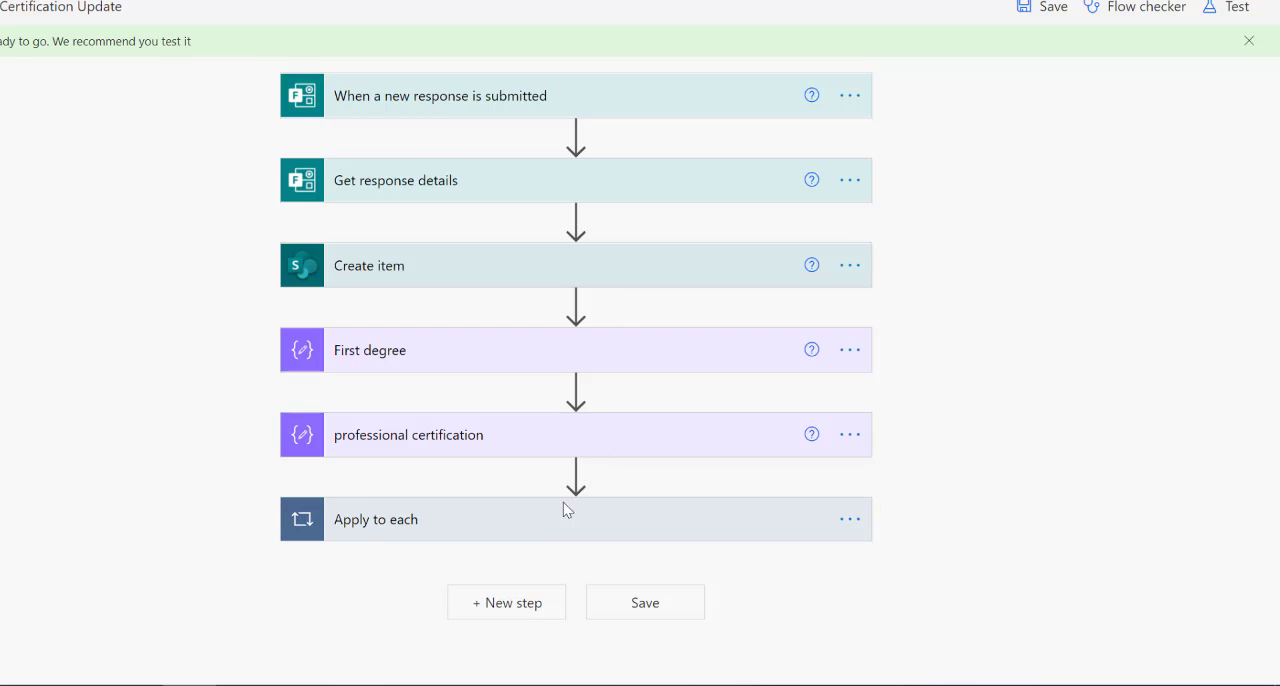
Add a OneDrive for Business Get file content action below the Apply to each loop.
click(497, 601)
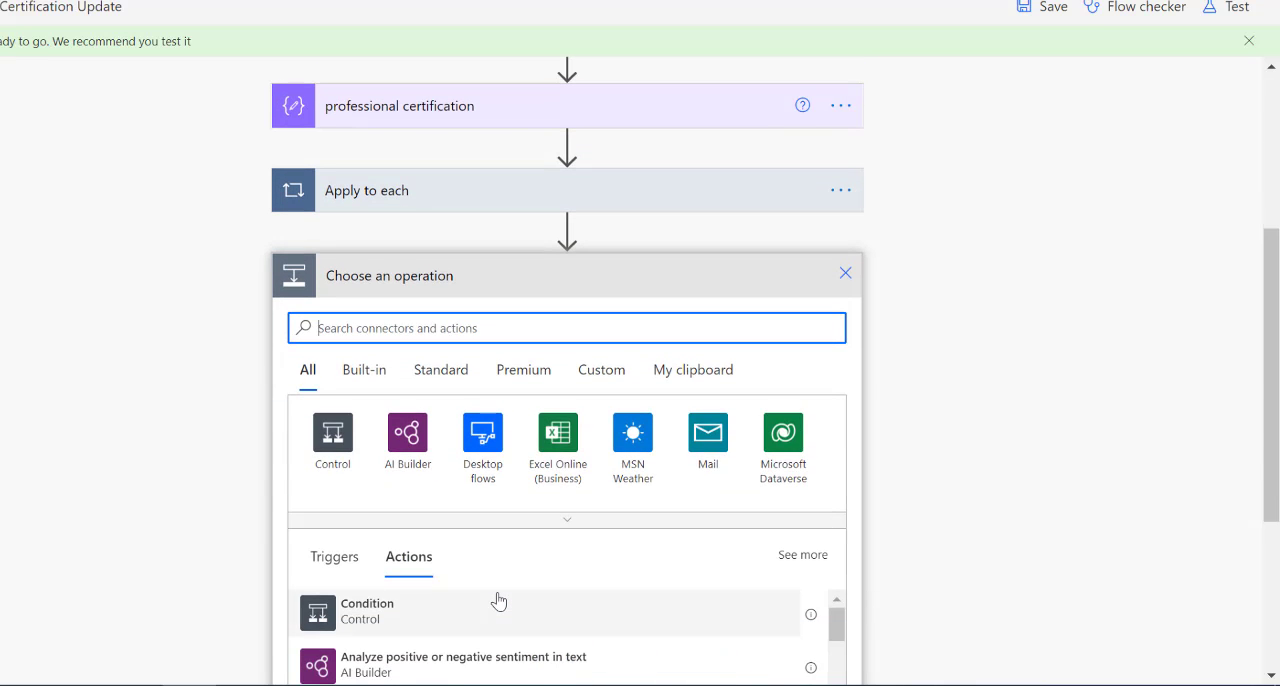
text(get file co)
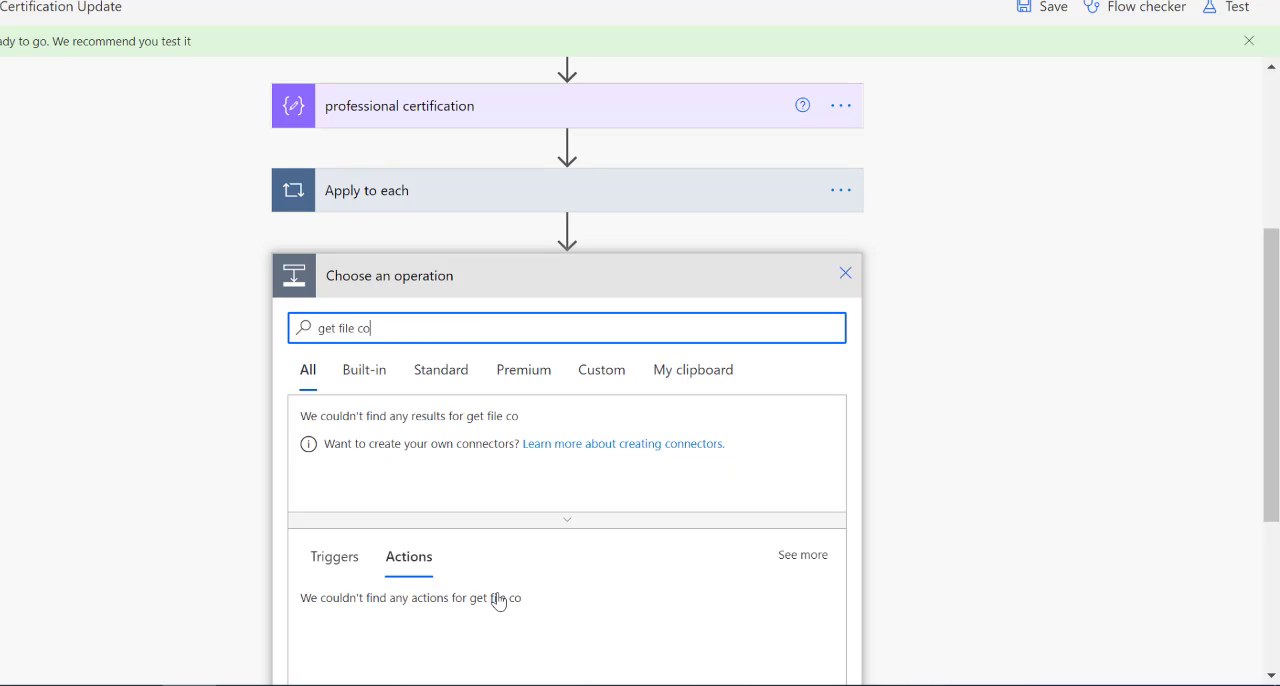
text(ntent)
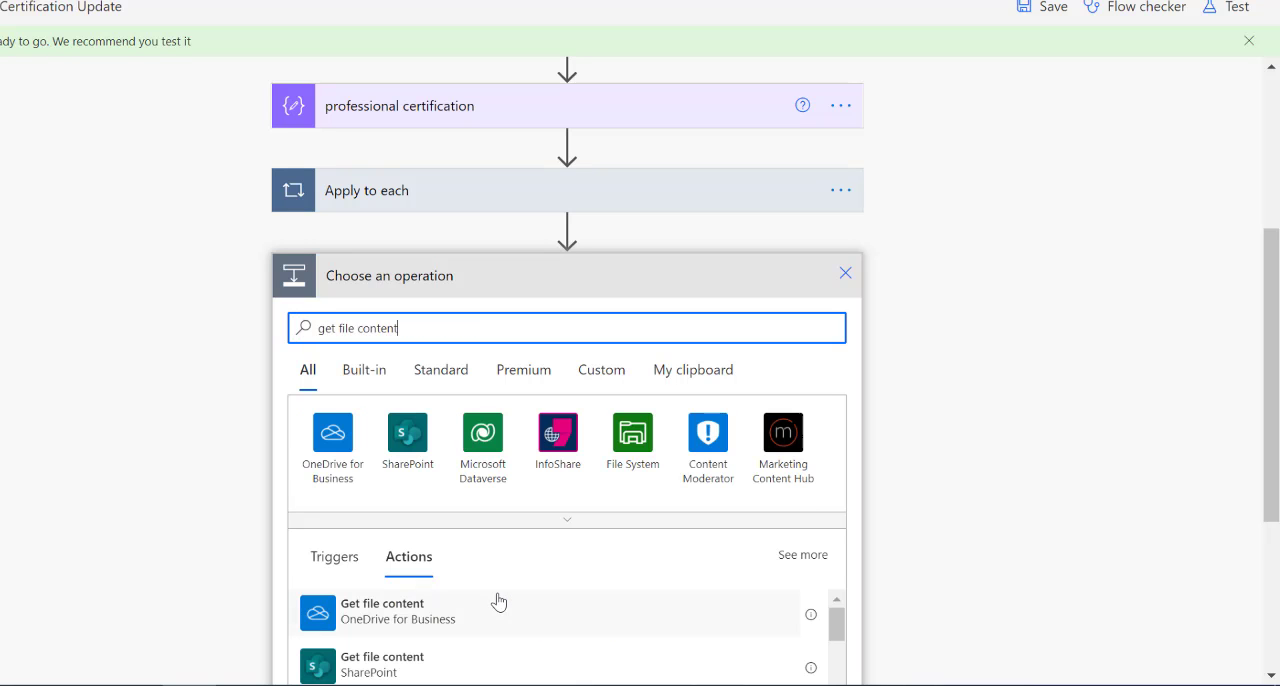
click(398, 612)
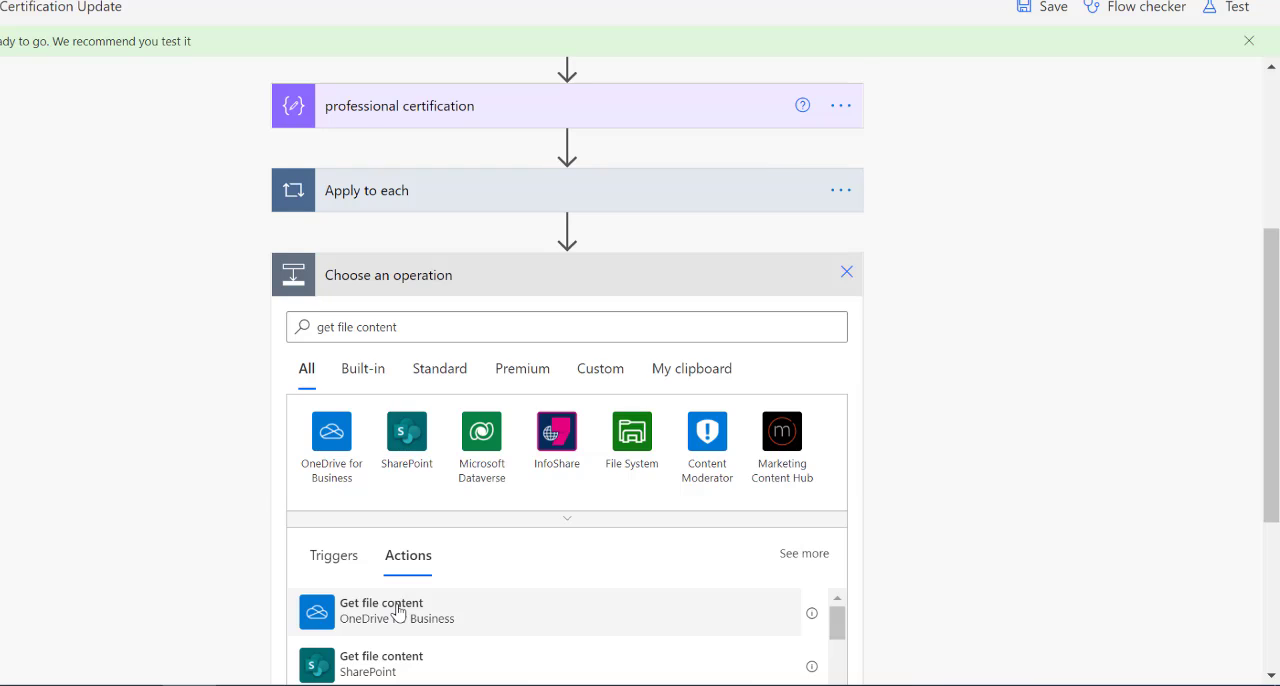
Set the File of the new Get file content action to the id output of professional certification.
click(502, 517)
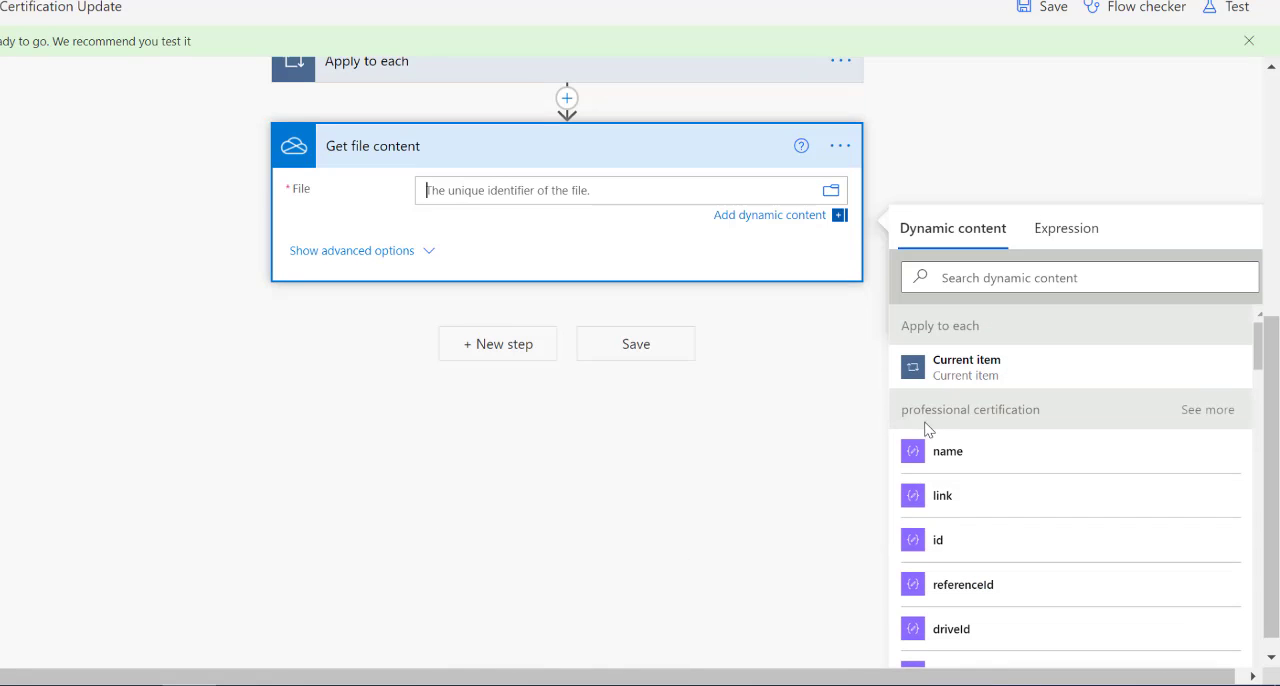
scroll(1011, 531, down, 5)
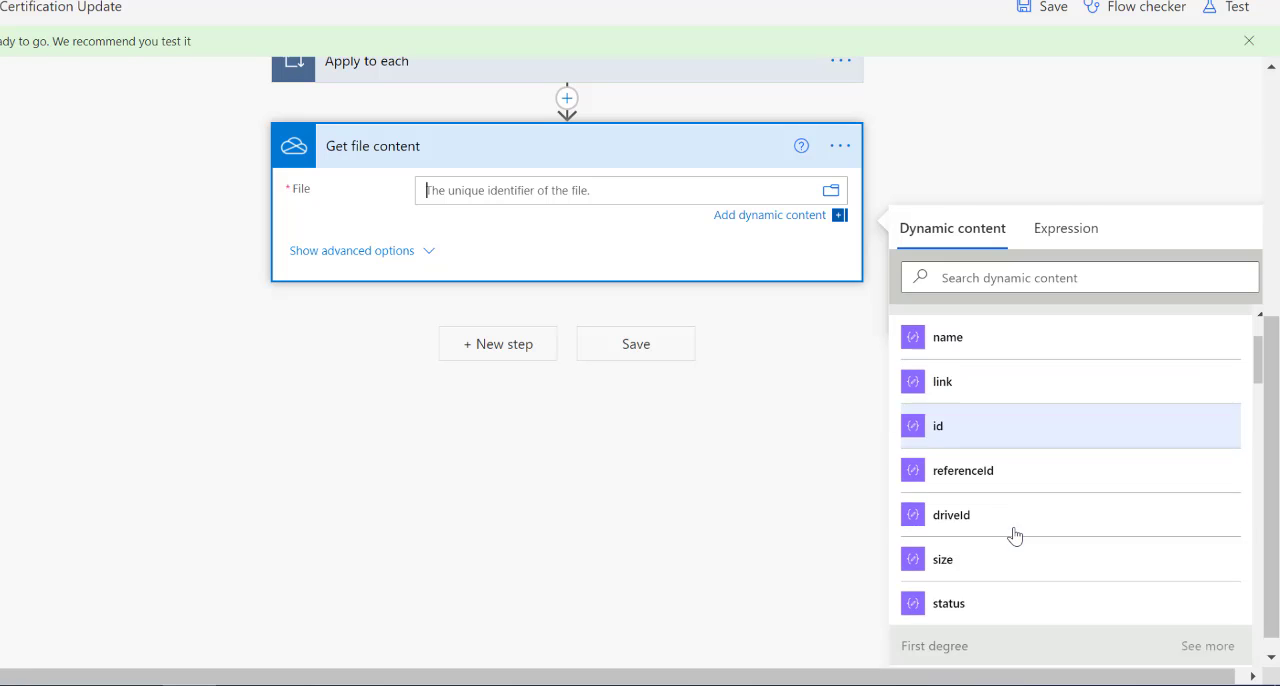
scroll(975, 363, up, 5)
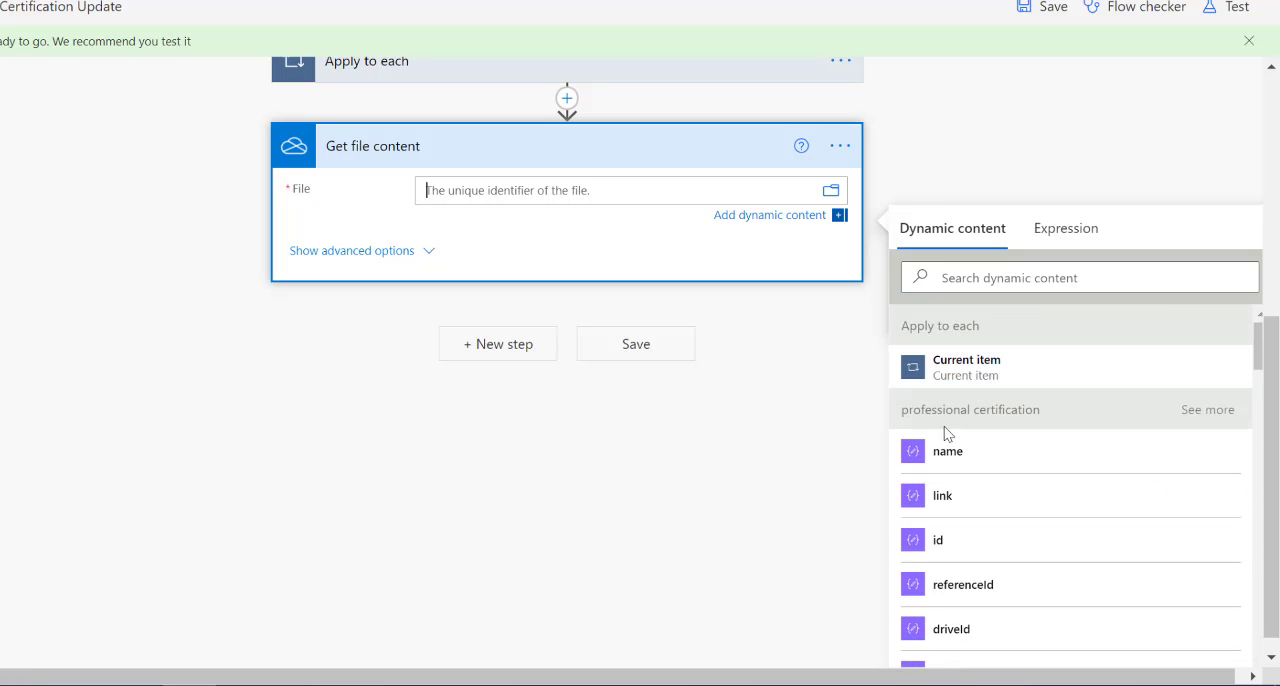
click(945, 540)
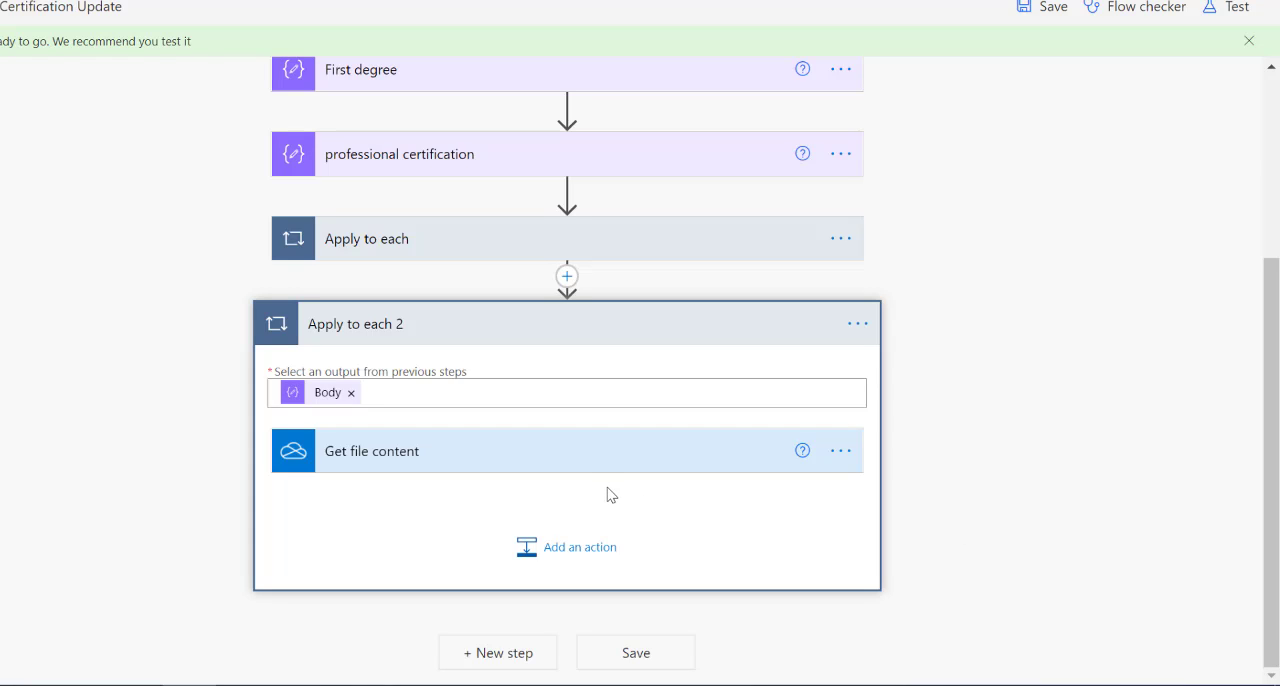
Add a SharePoint Add attachment action after Get file content inside the Apply to each 2 loop.
click(557, 561)
text(add)
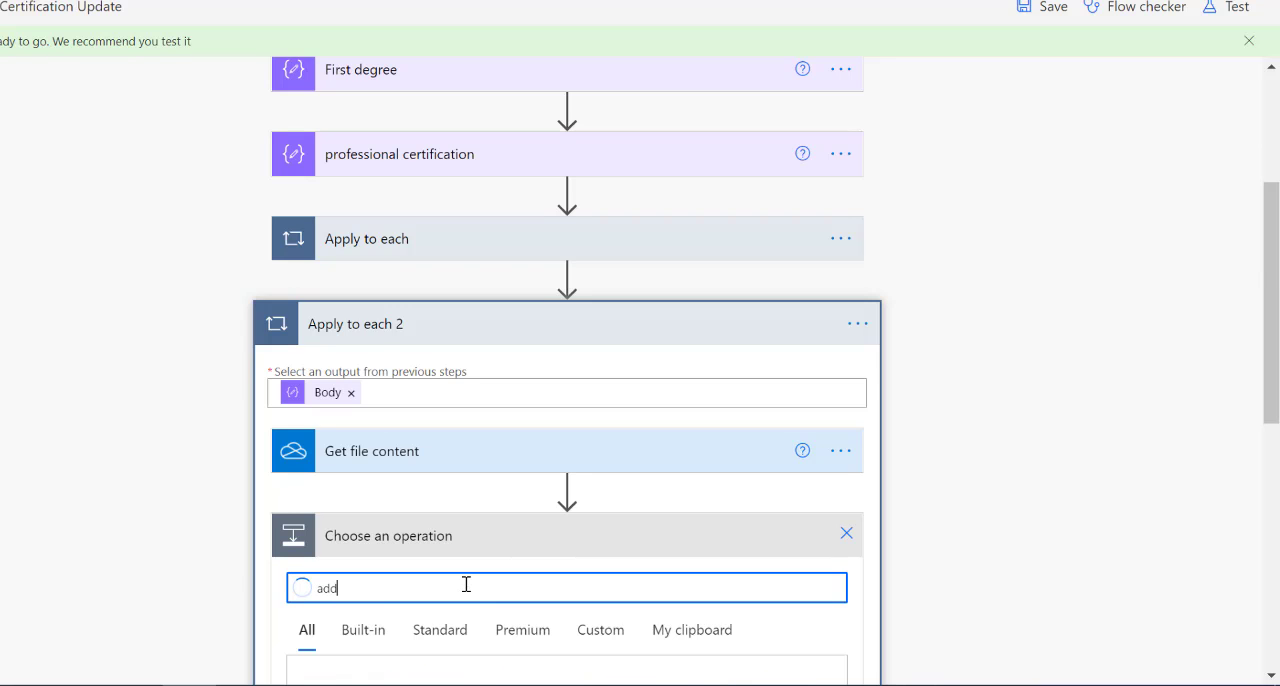
text( attachmen)
scroll(526, 565, down, 3)
click(365, 552)
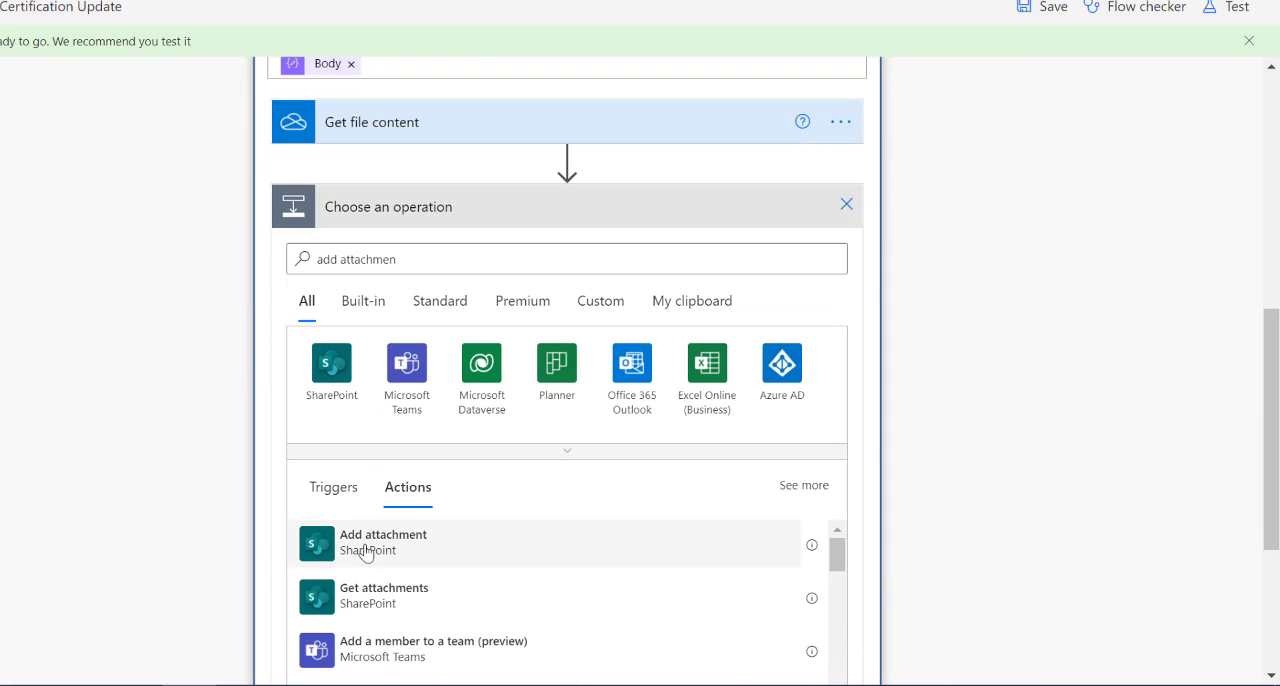
Set Add attachment 2's Site Address to the copied personal SharePoint site URL as a custom value, and its List Name to Employee Certification Update.
click(610, 305)
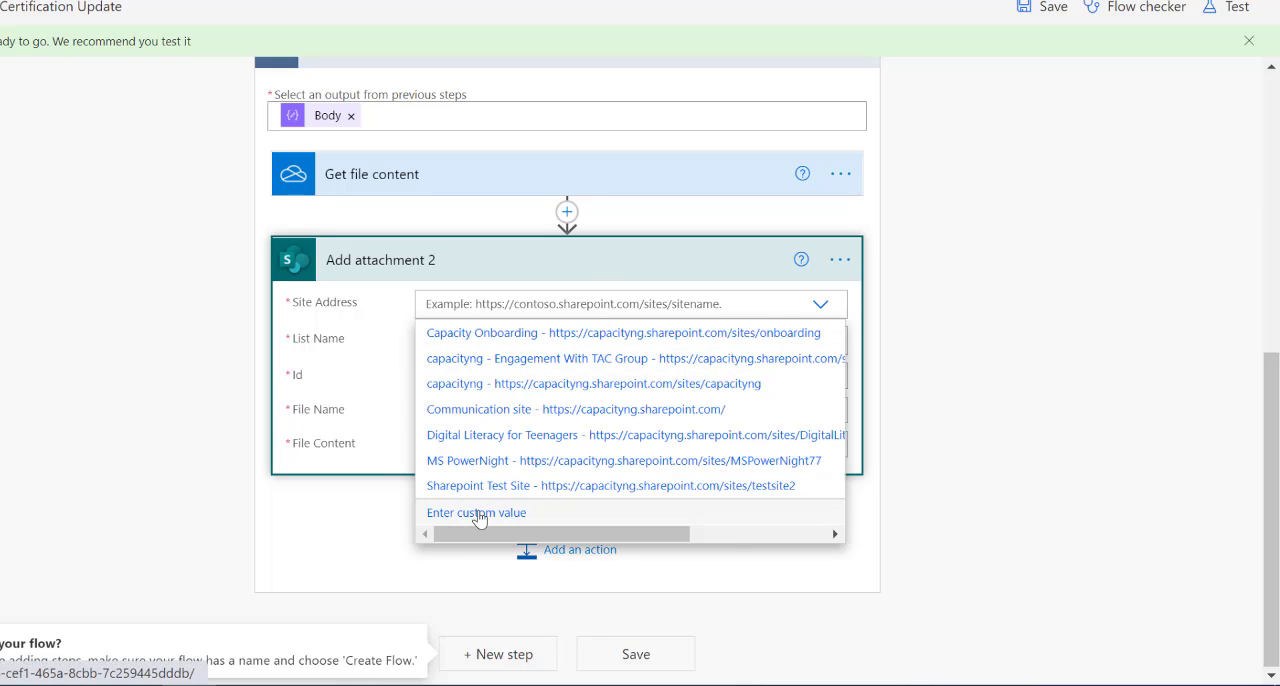
click(480, 513)
key(super+v)
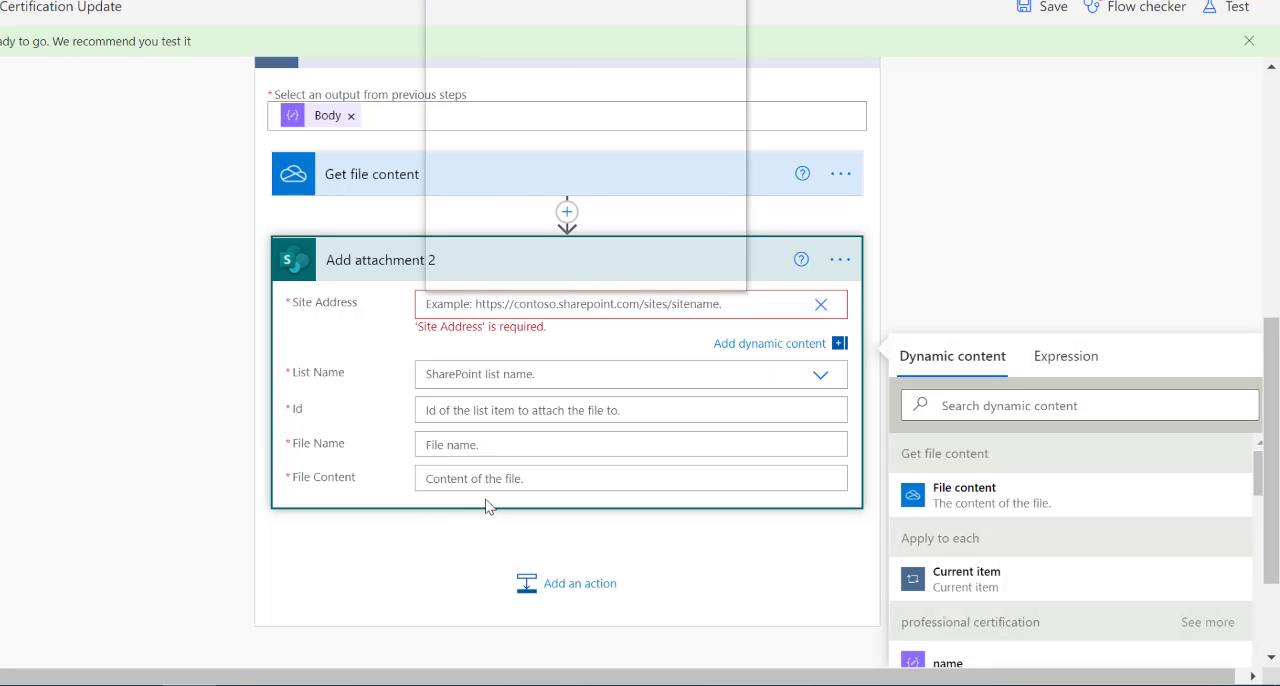
click(556, 38)
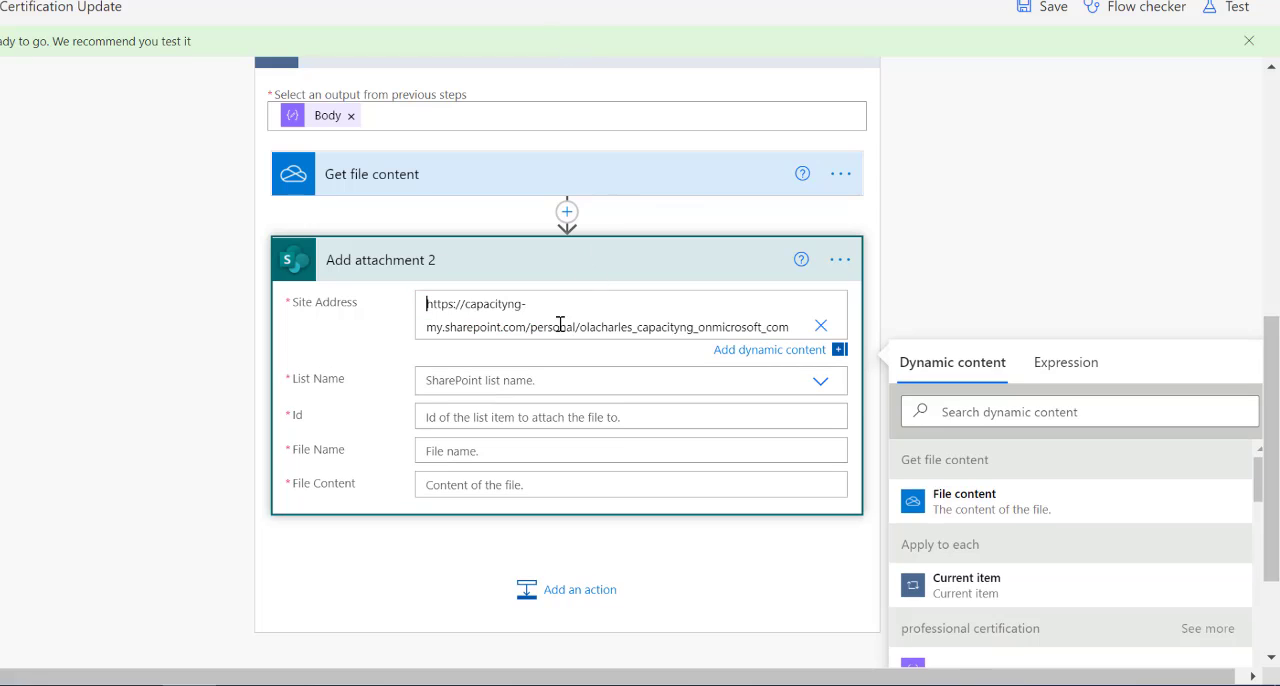
click(537, 373)
click(522, 438)
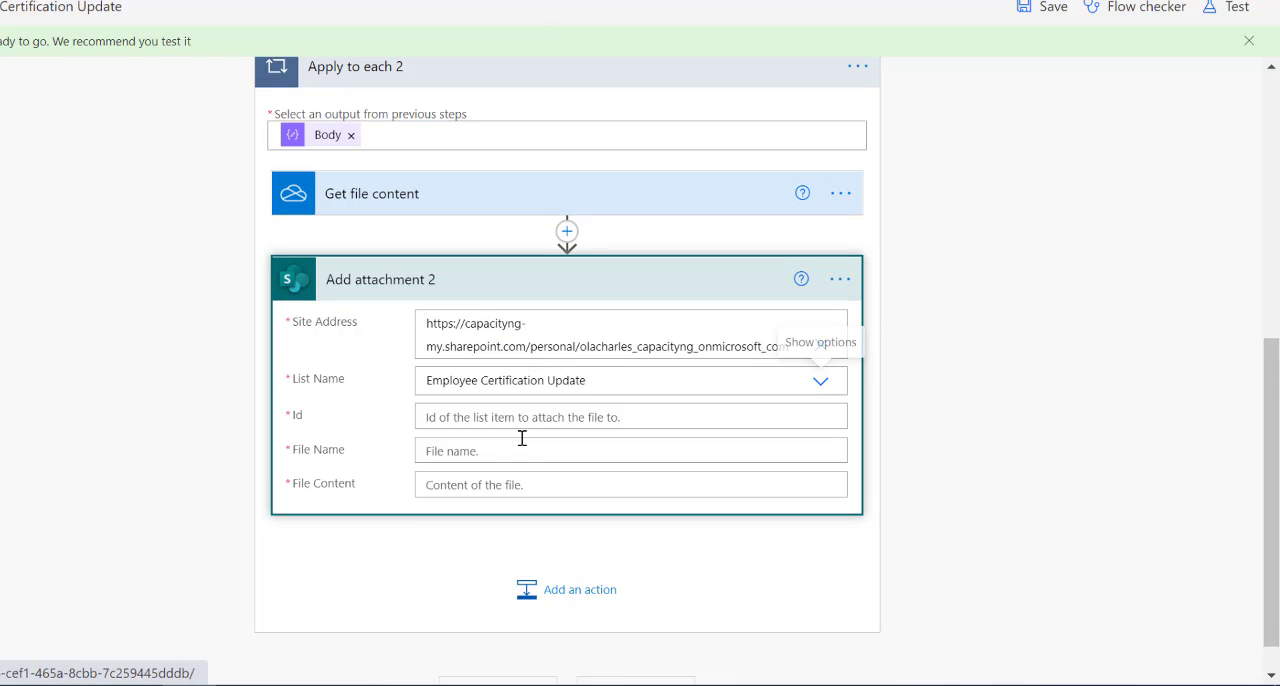
Set the Id of Add attachment 2 to the ID output of Create item.
click(522, 421)
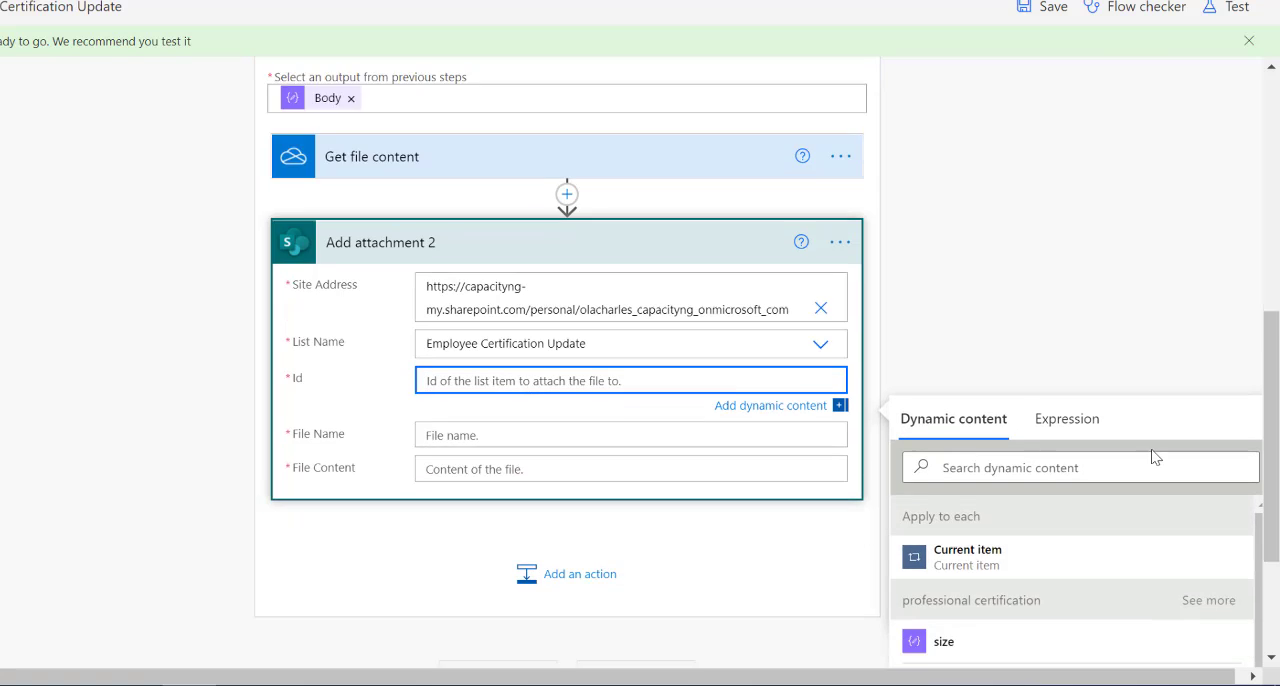
scroll(1123, 477, down, 5)
click(1027, 479)
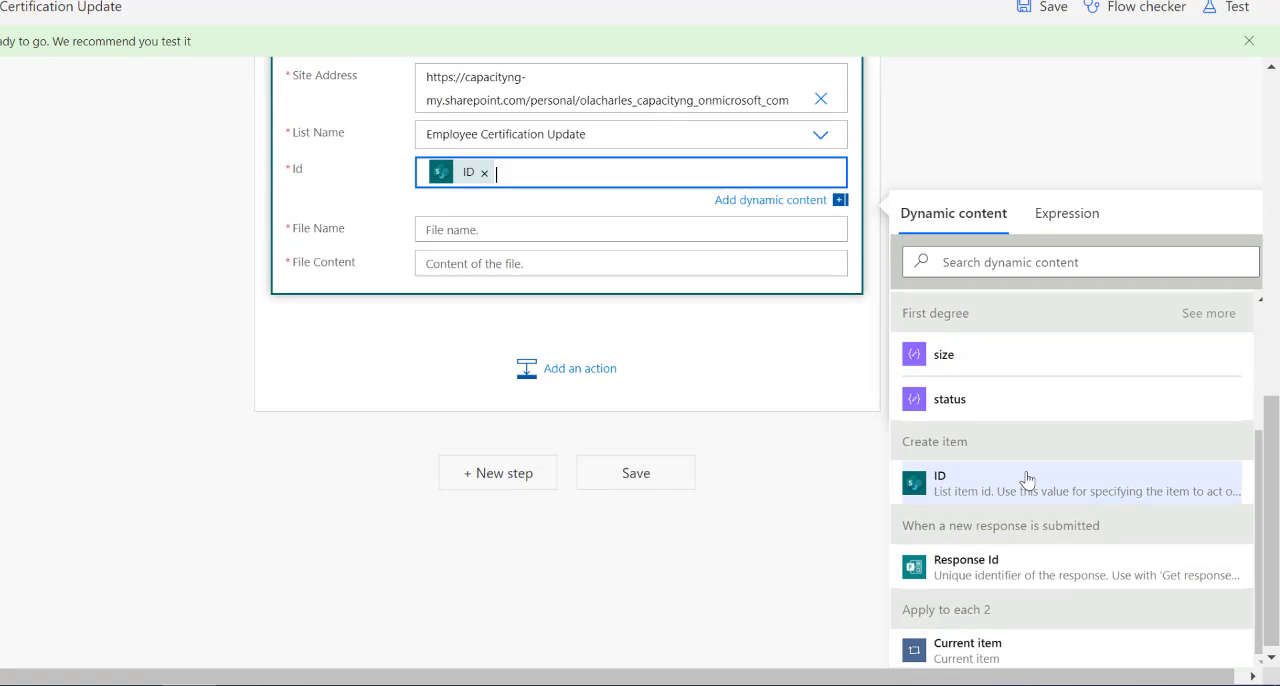
Set the File Name of Add attachment 2 to the name output of professional certification.
click(560, 231)
scroll(1068, 442, down, 3)
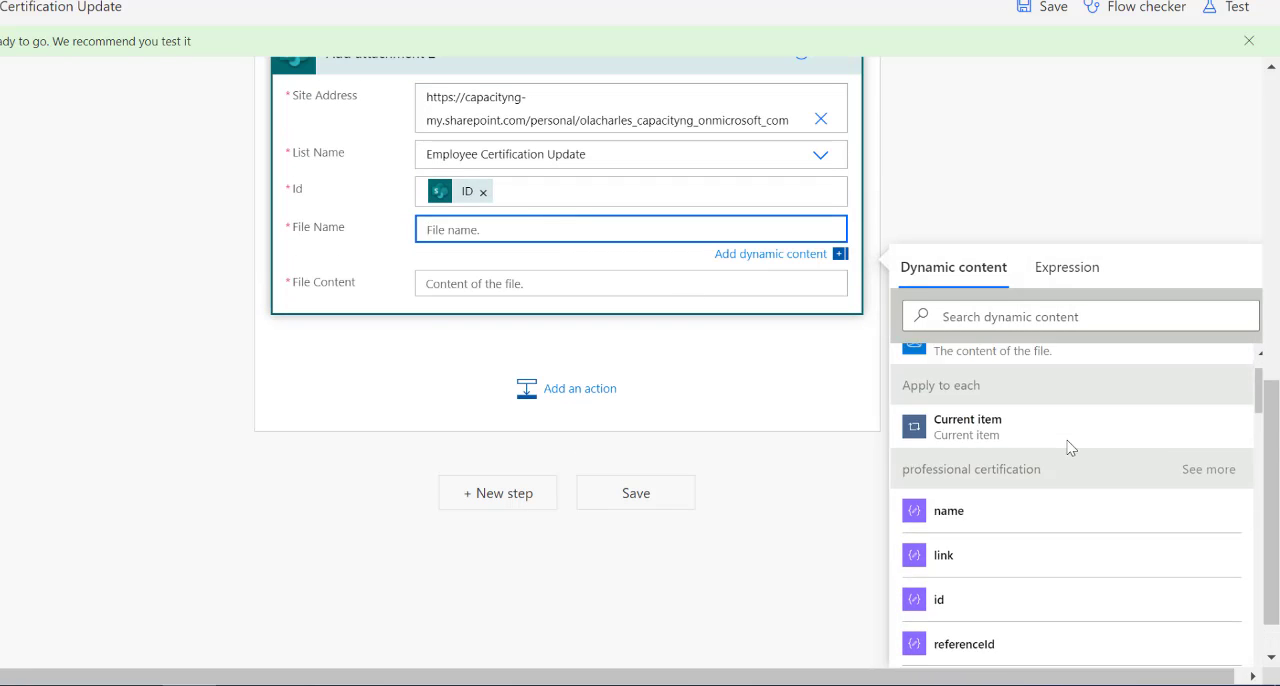
scroll(1060, 414, up, 1)
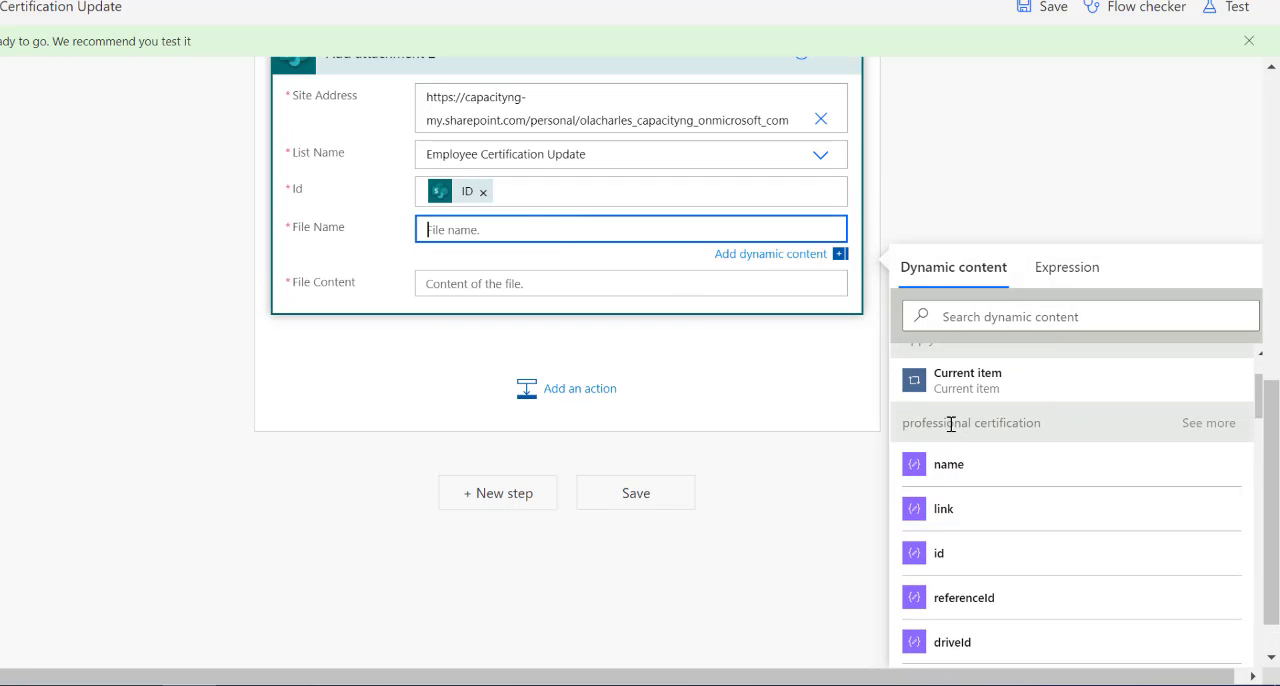
click(976, 464)
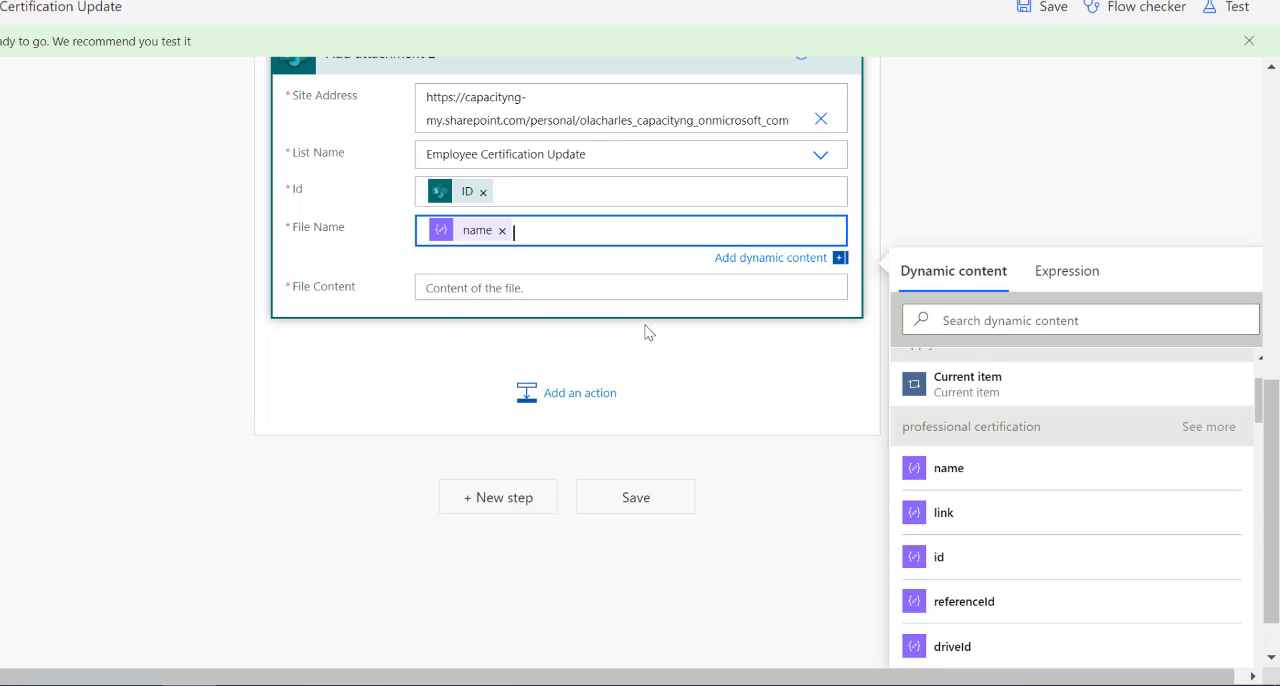
Set the File Content of Add attachment 2 to the File content output of Get file content.
click(514, 286)
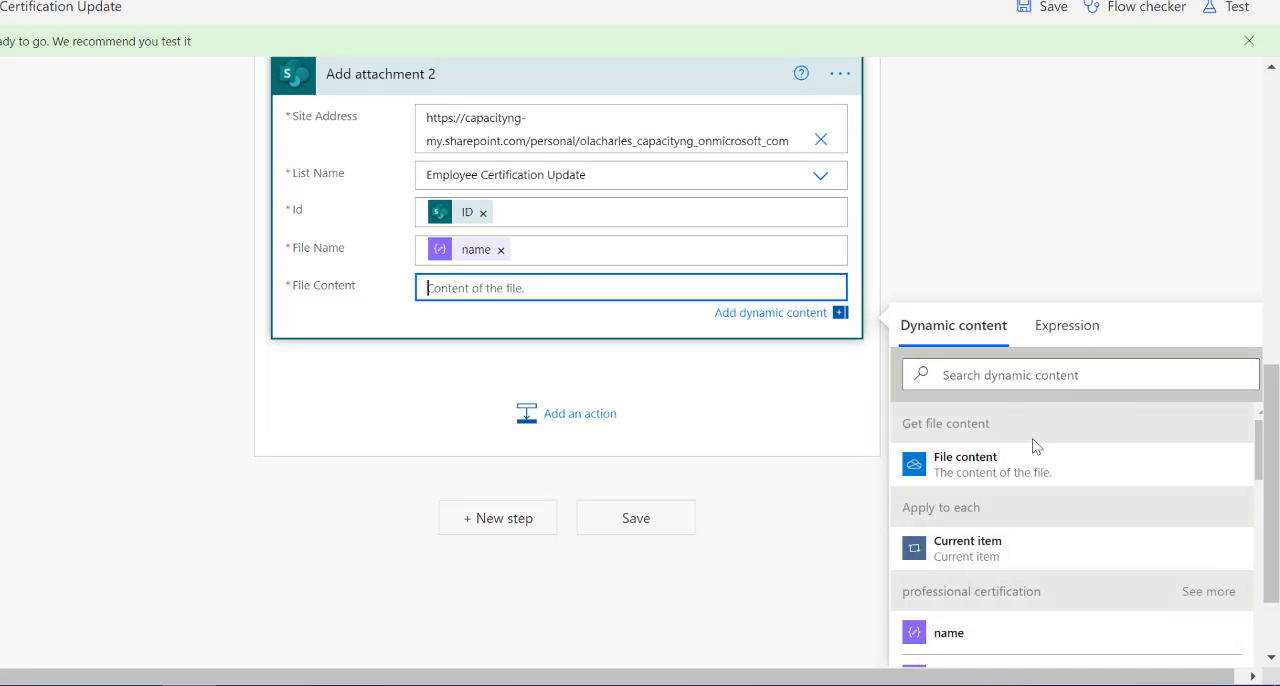
scroll(482, 208, up, 2)
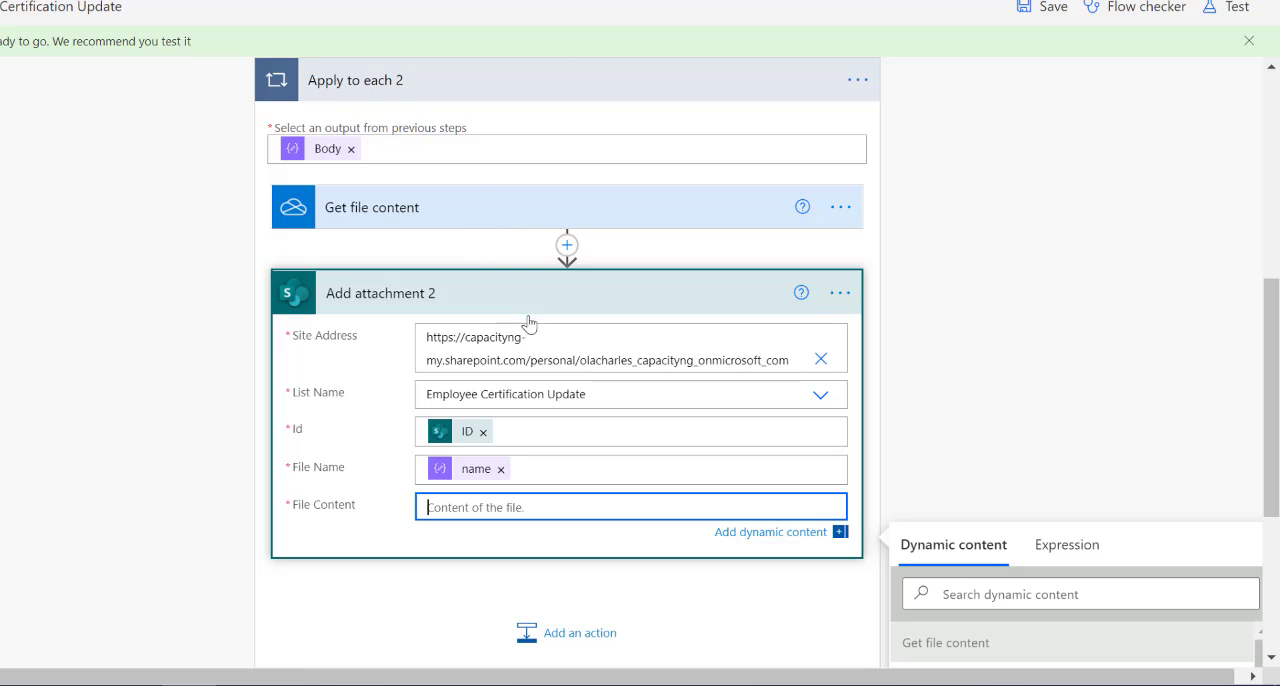
scroll(886, 286, down, 3)
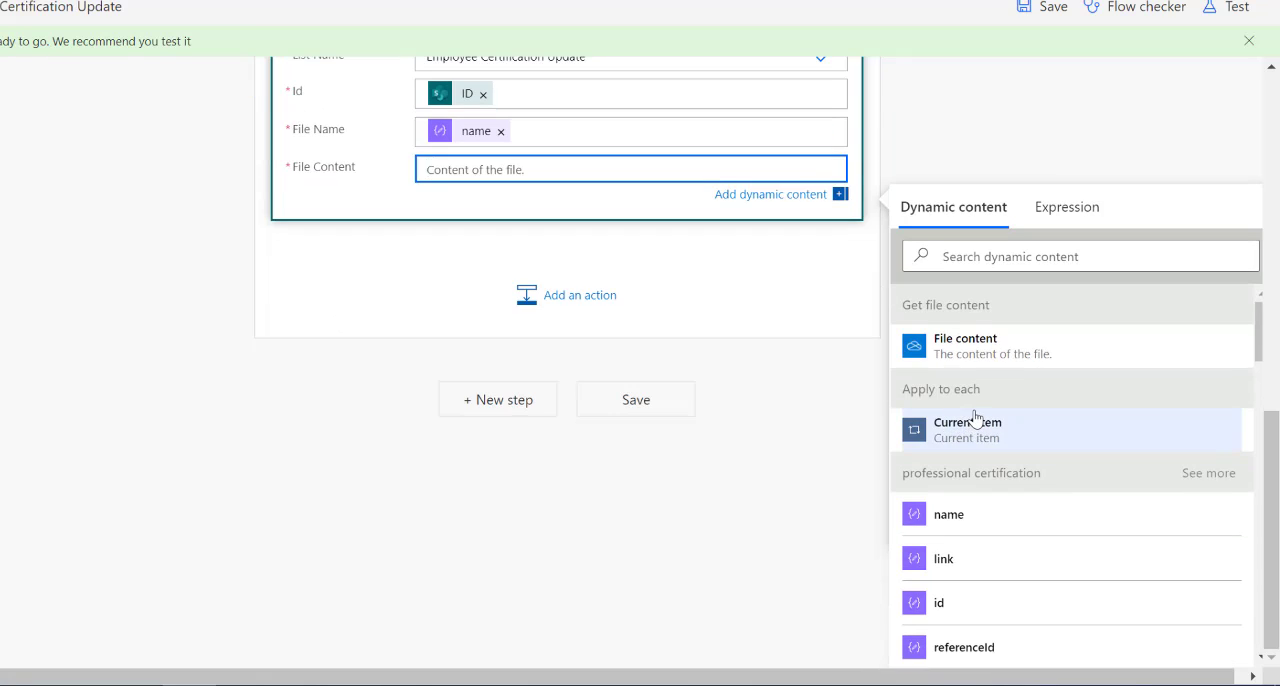
click(981, 346)
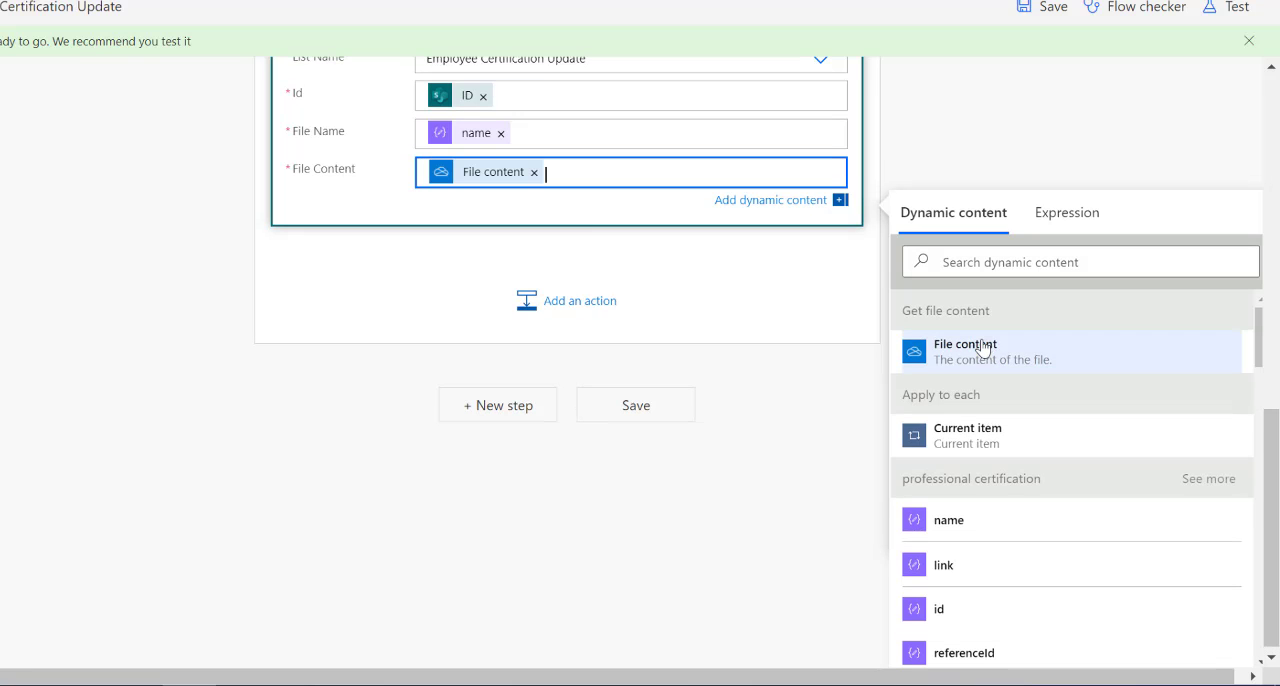
Rename Get file content in Apply to each 2 as "Get file content professional certification" and save the flow.
scroll(594, 246, up, 4)
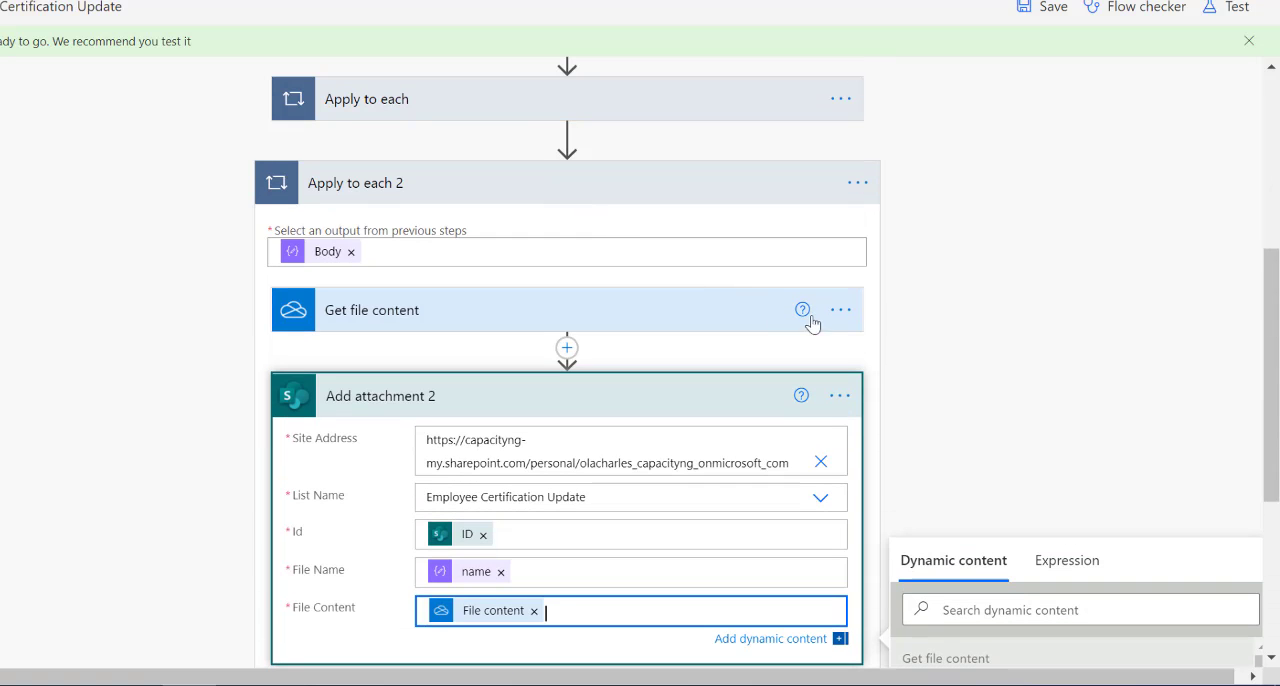
click(841, 311)
click(909, 336)
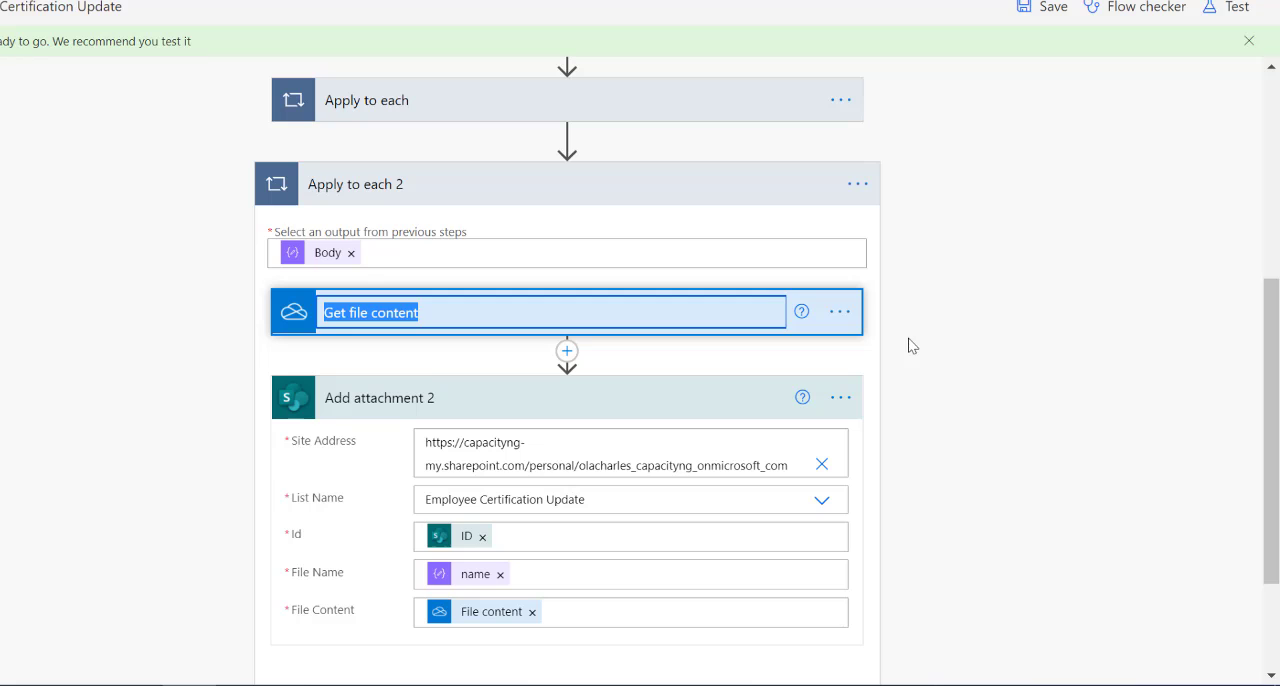
key(End)
text(professio)
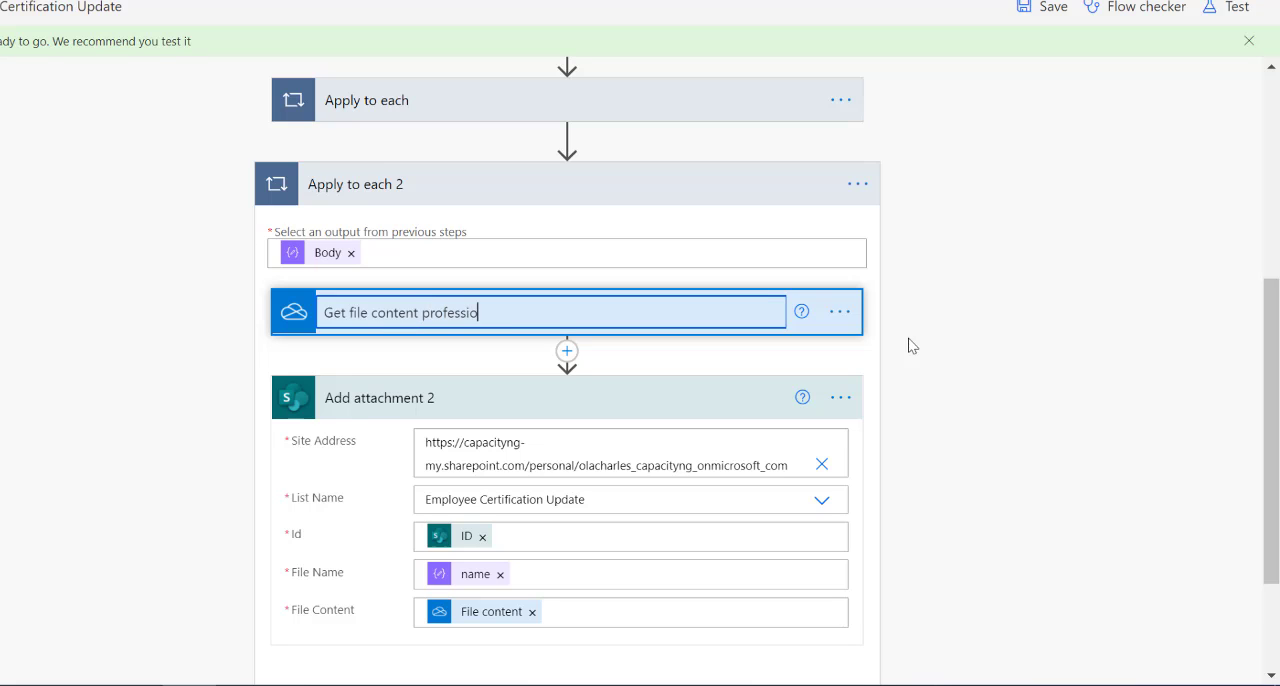
text(nal certo)
click(909, 344)
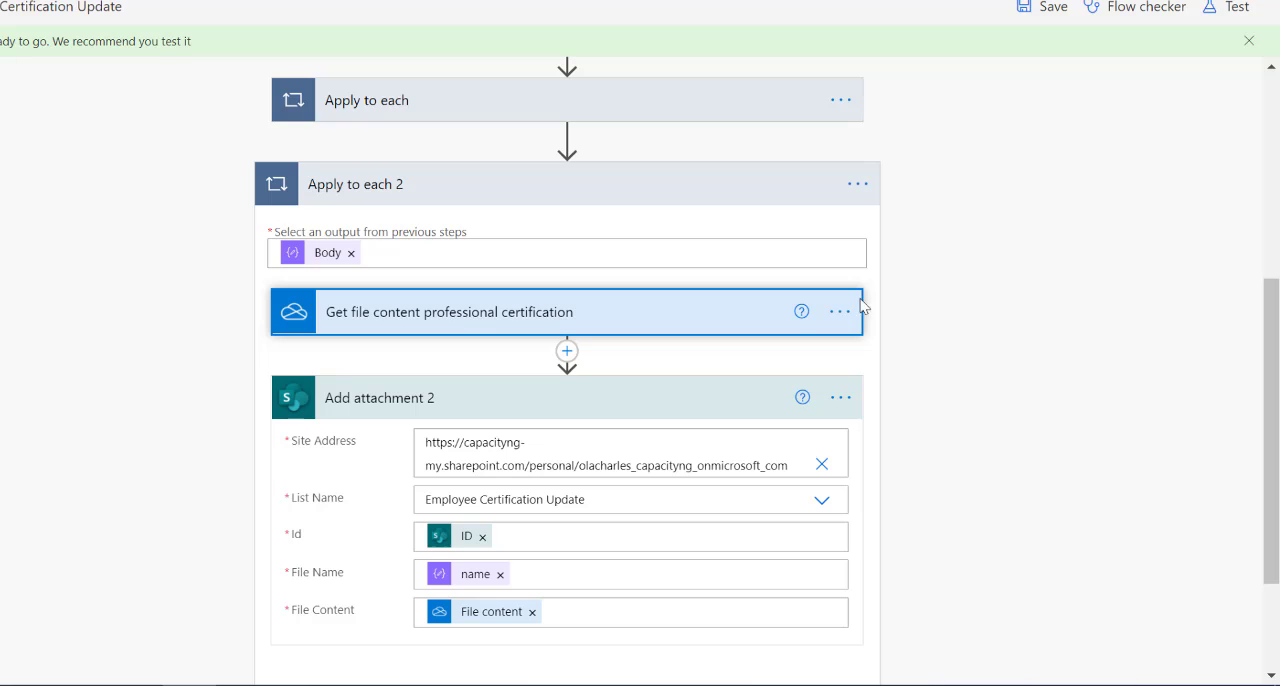
click(727, 190)
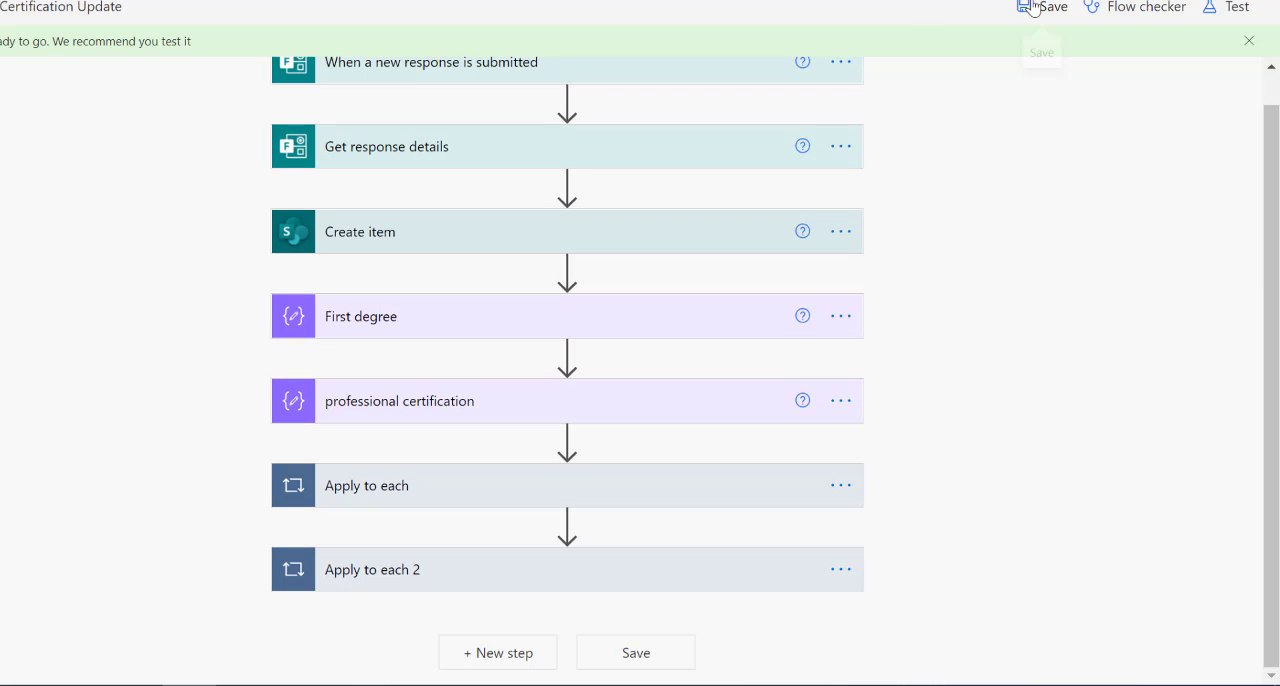
click(1043, 7)
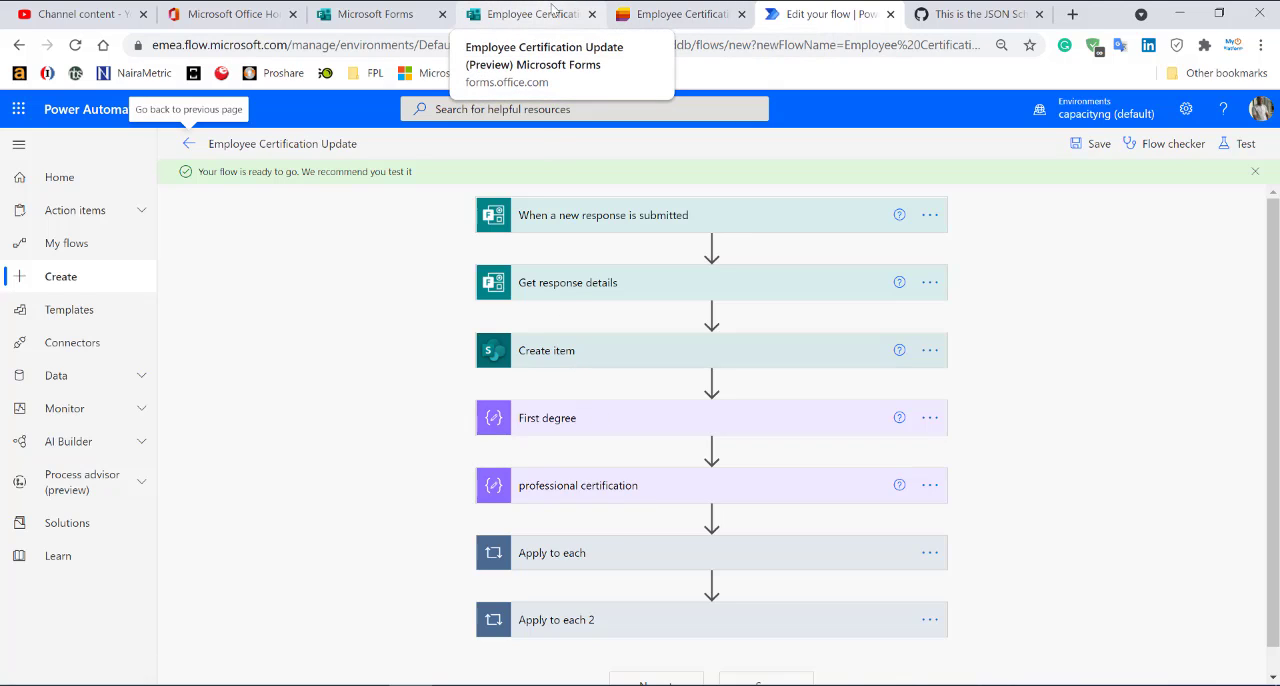
click(502, 17)
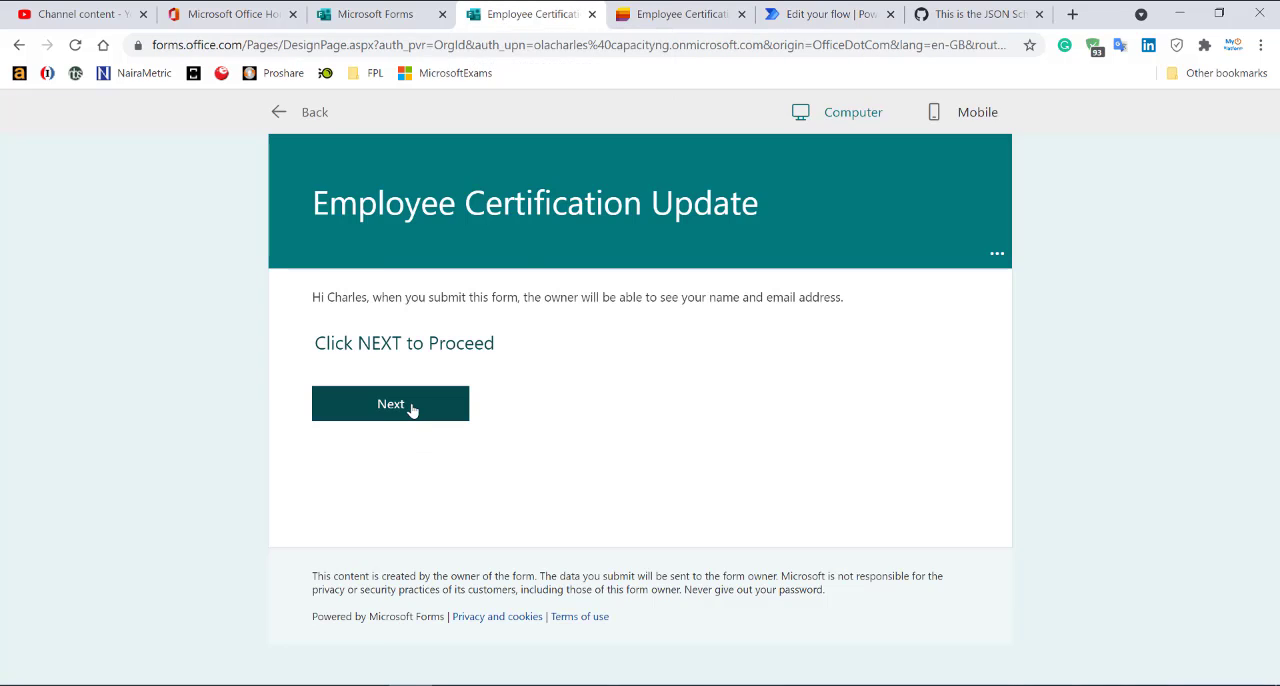
click(414, 406)
click(400, 333)
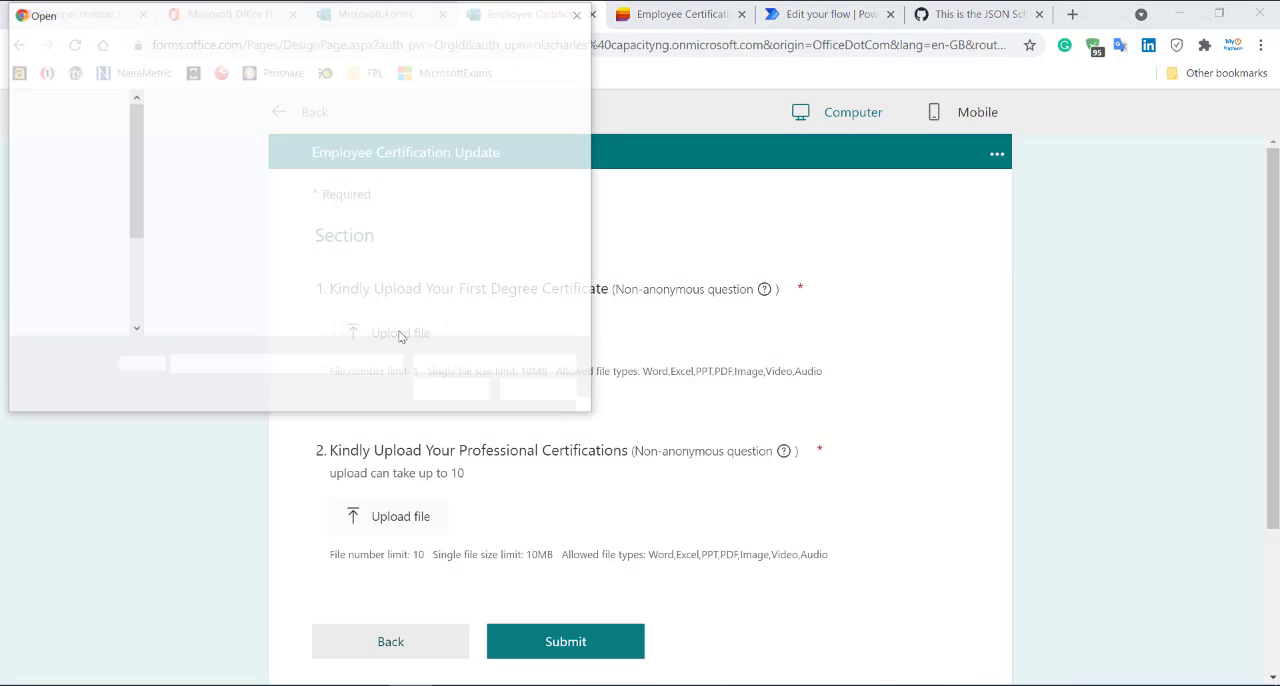
click(185, 122)
double_click(185, 122)
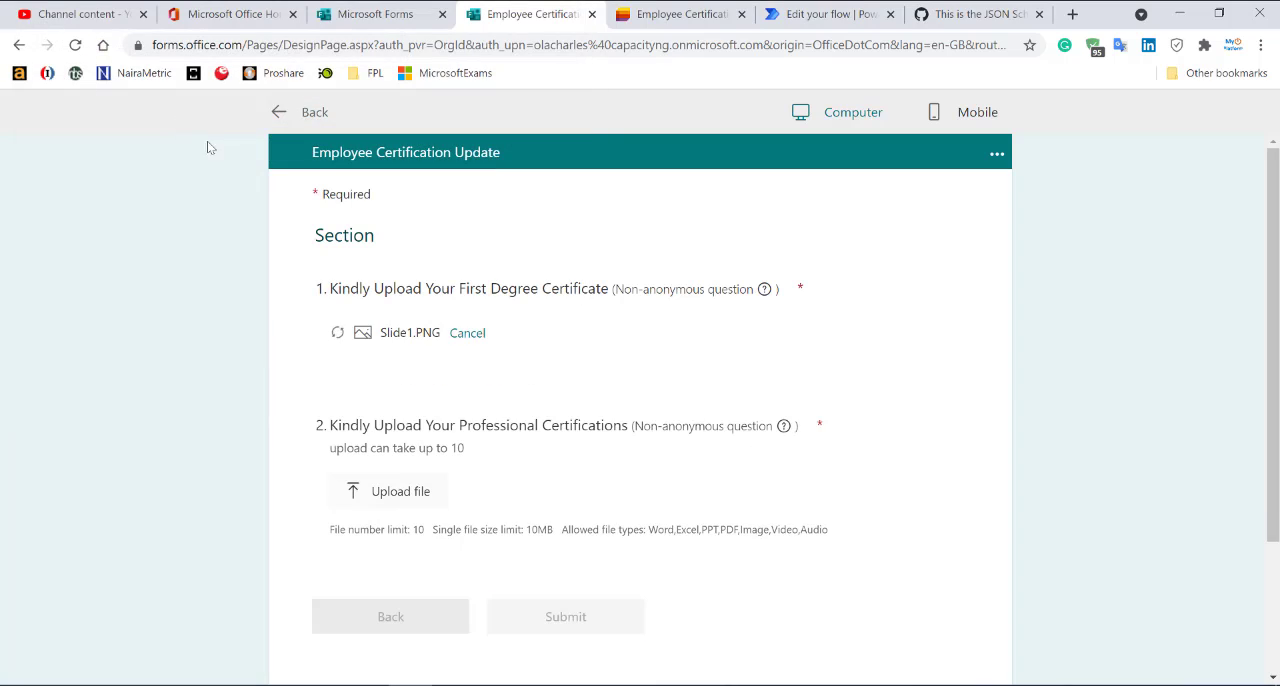
click(405, 491)
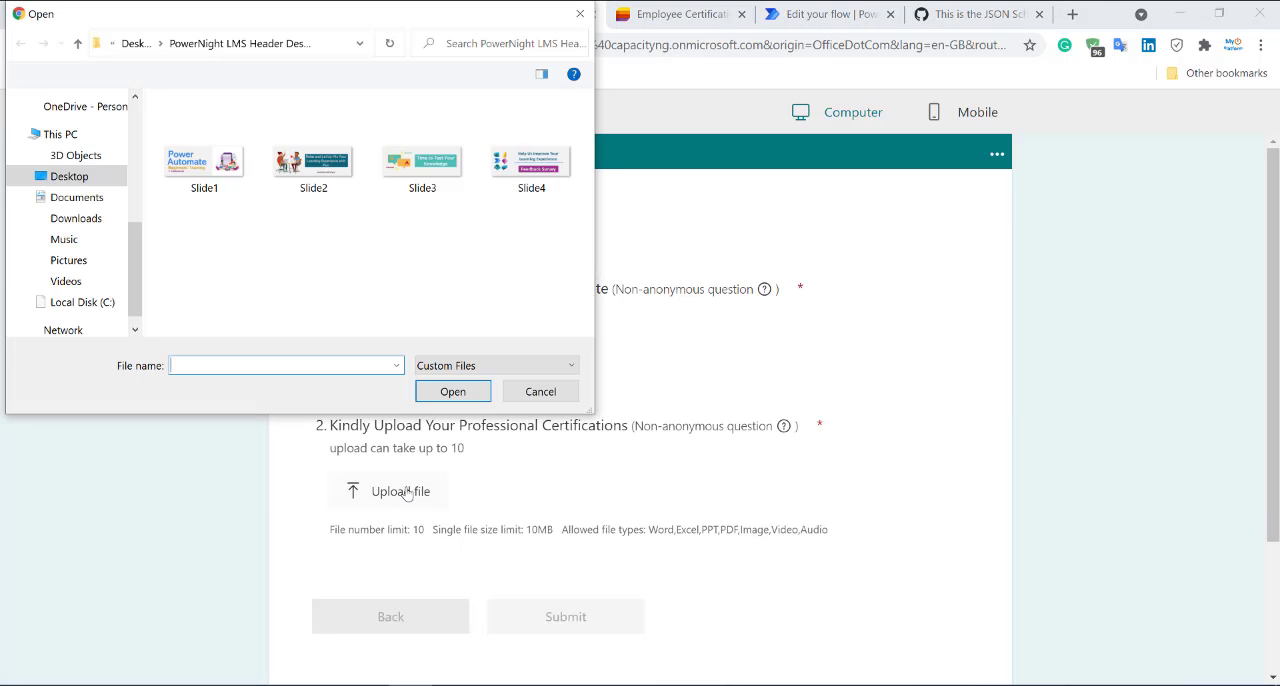
click(580, 13)
click(285, 116)
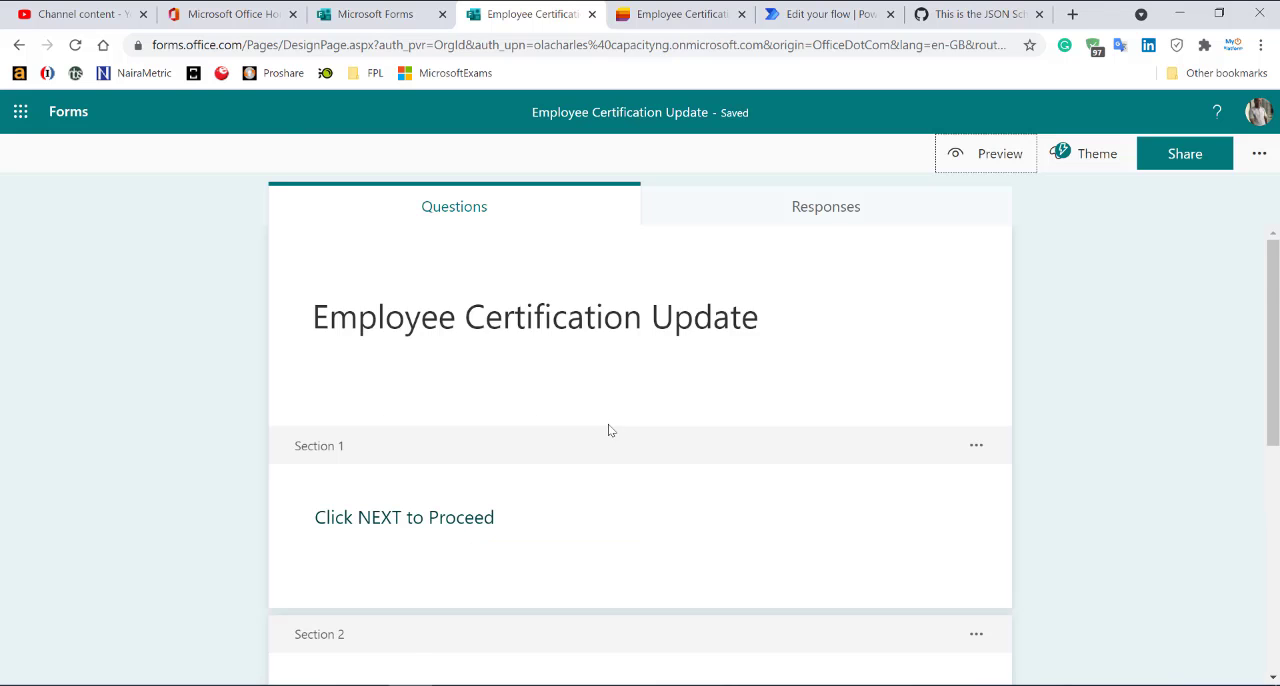
Make the form question "Kindly Upload Your Professional Certifications" optional.
scroll(666, 515, down, 5)
click(693, 505)
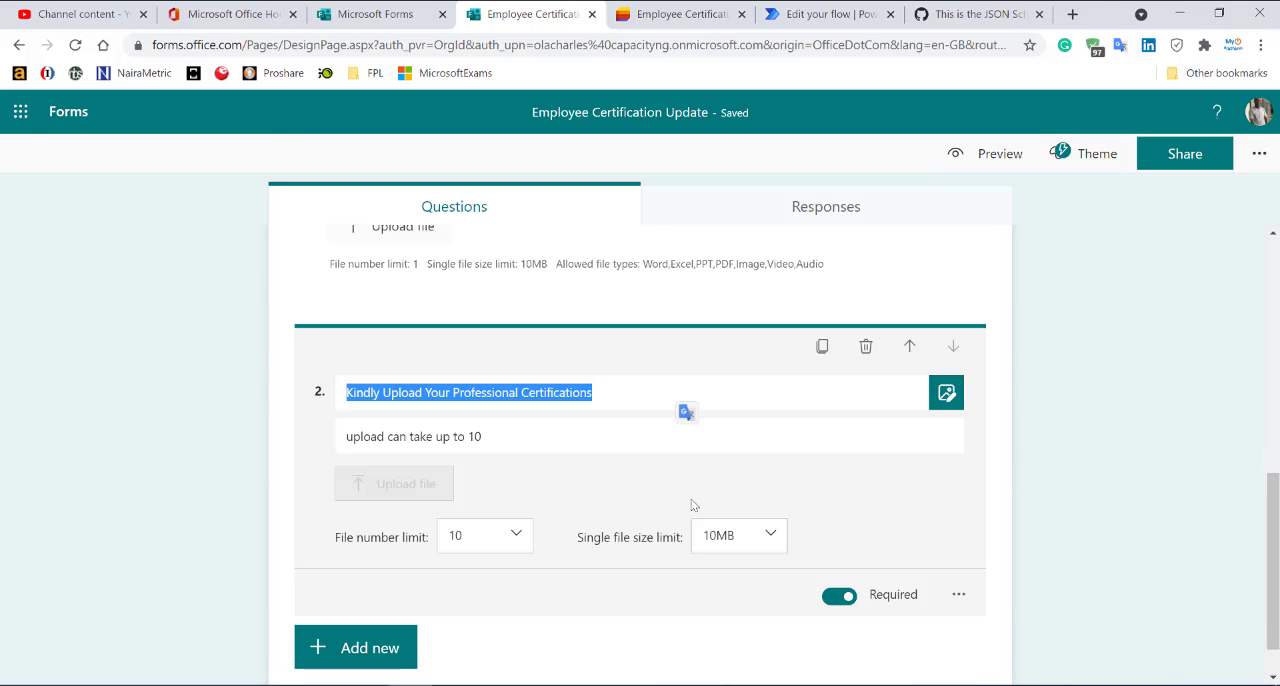
click(843, 597)
click(1141, 458)
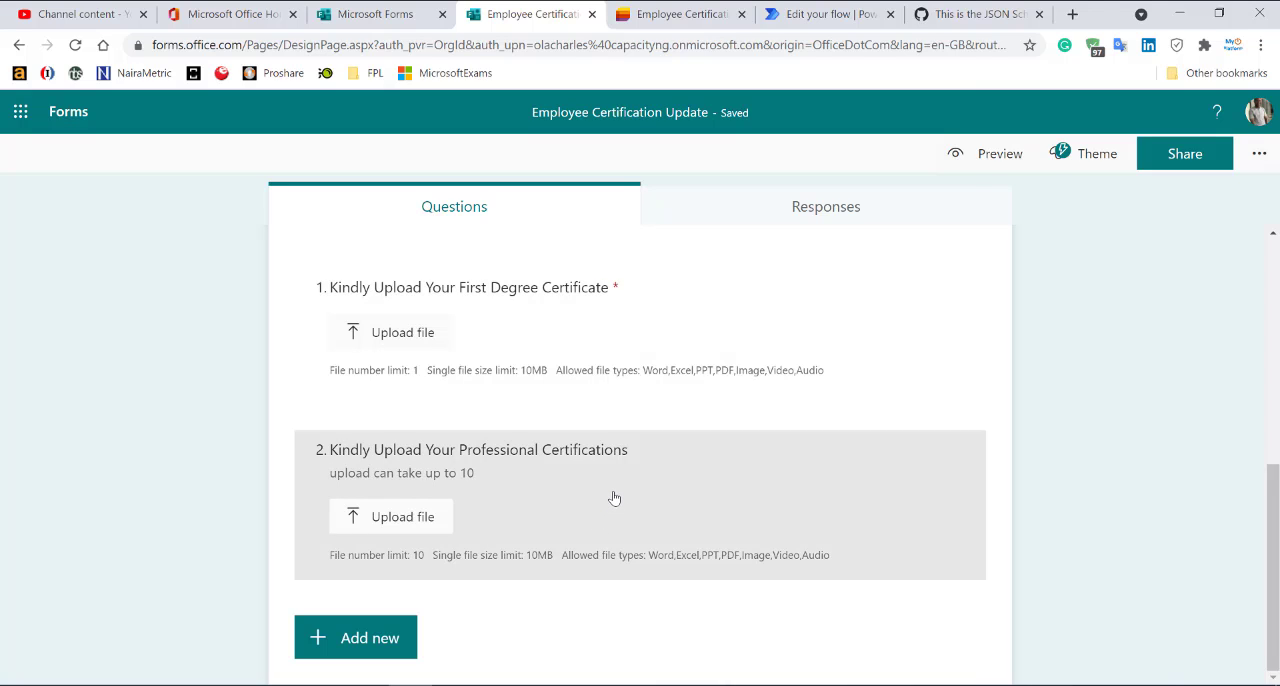
Submit a test response in the form preview with Slide4 as first degree certificate and Slide1 as professional certification.
click(990, 153)
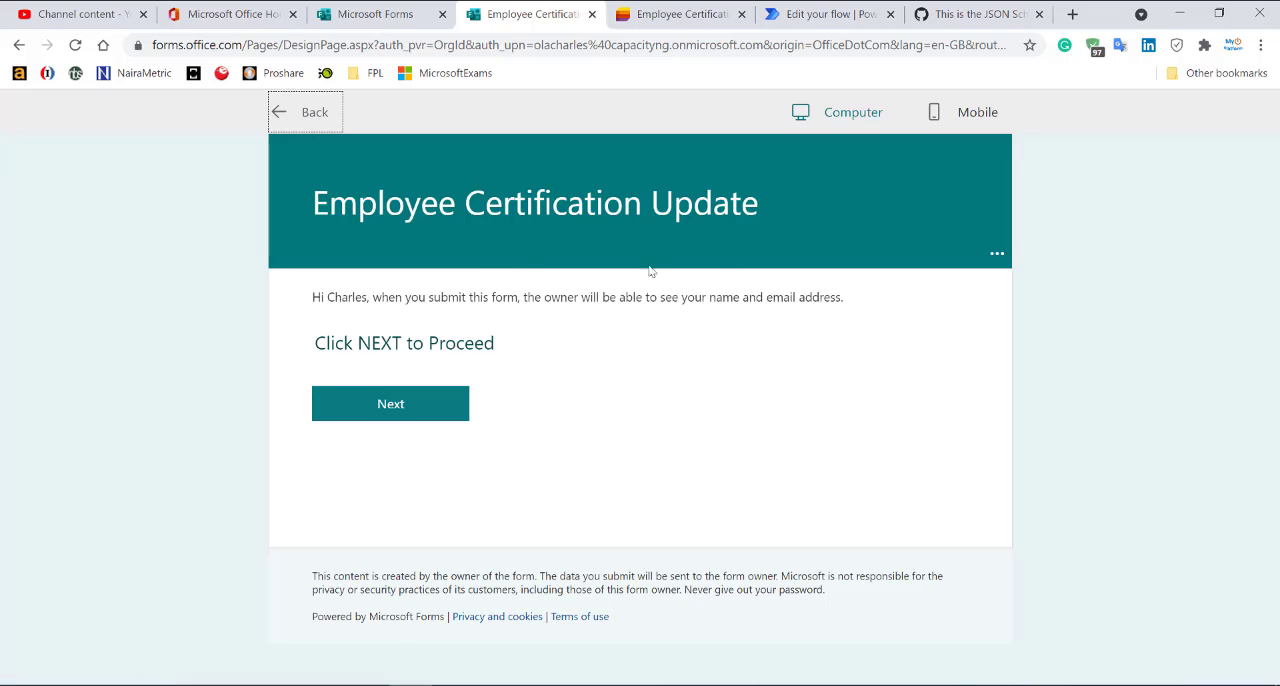
click(366, 405)
click(379, 349)
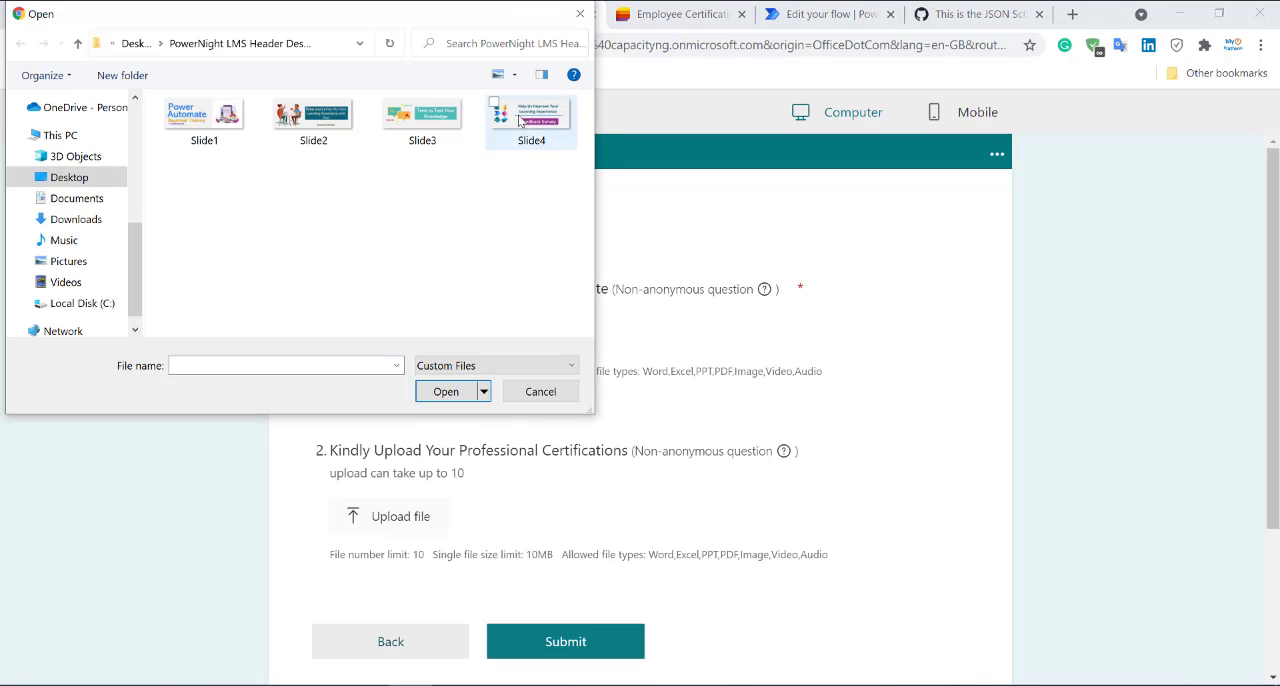
double_click(519, 121)
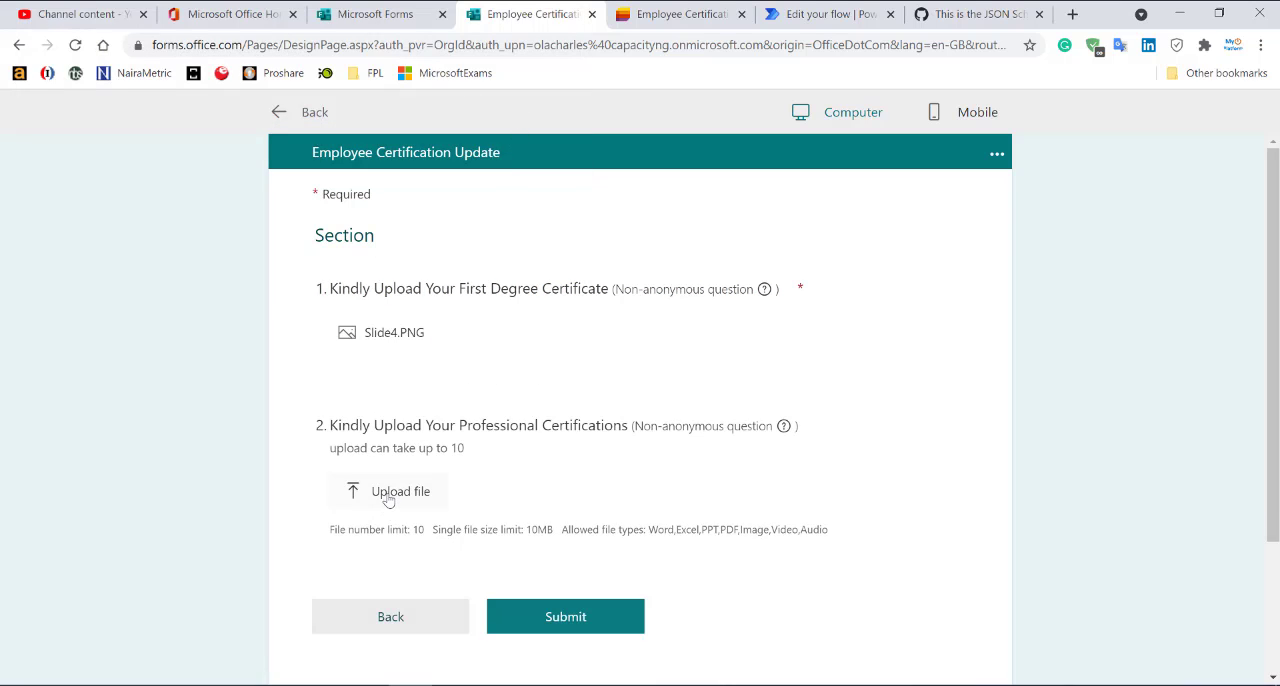
click(388, 500)
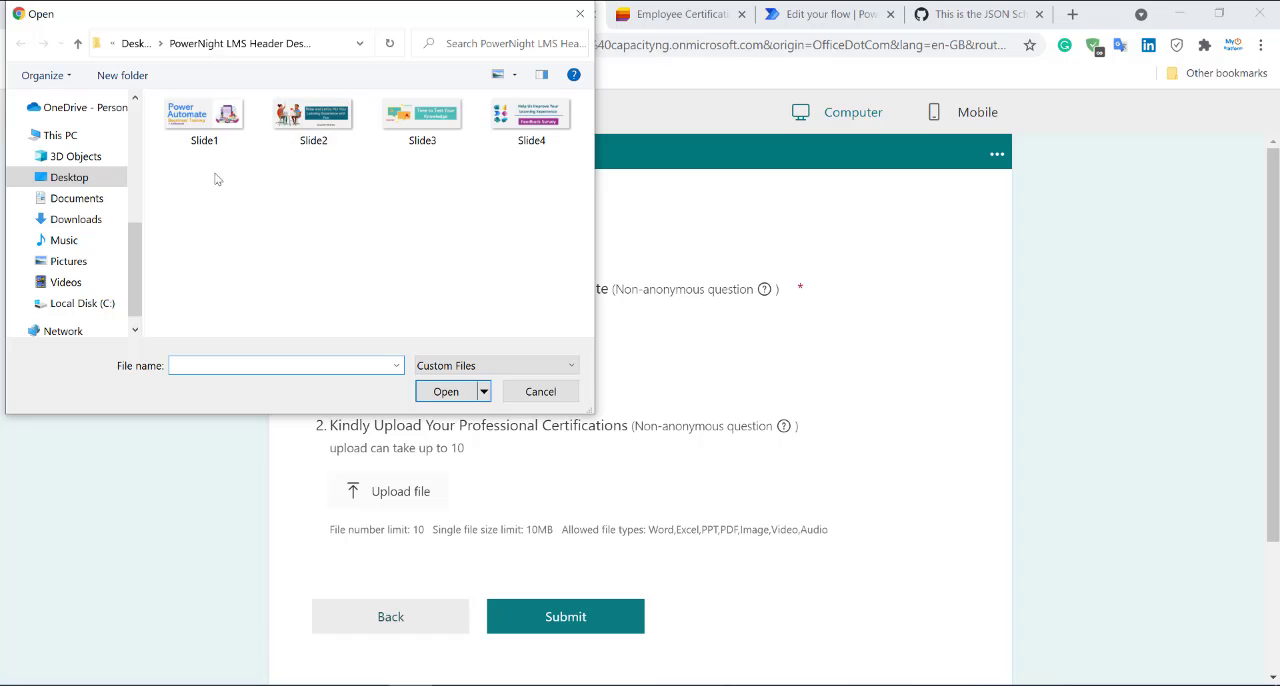
double_click(198, 118)
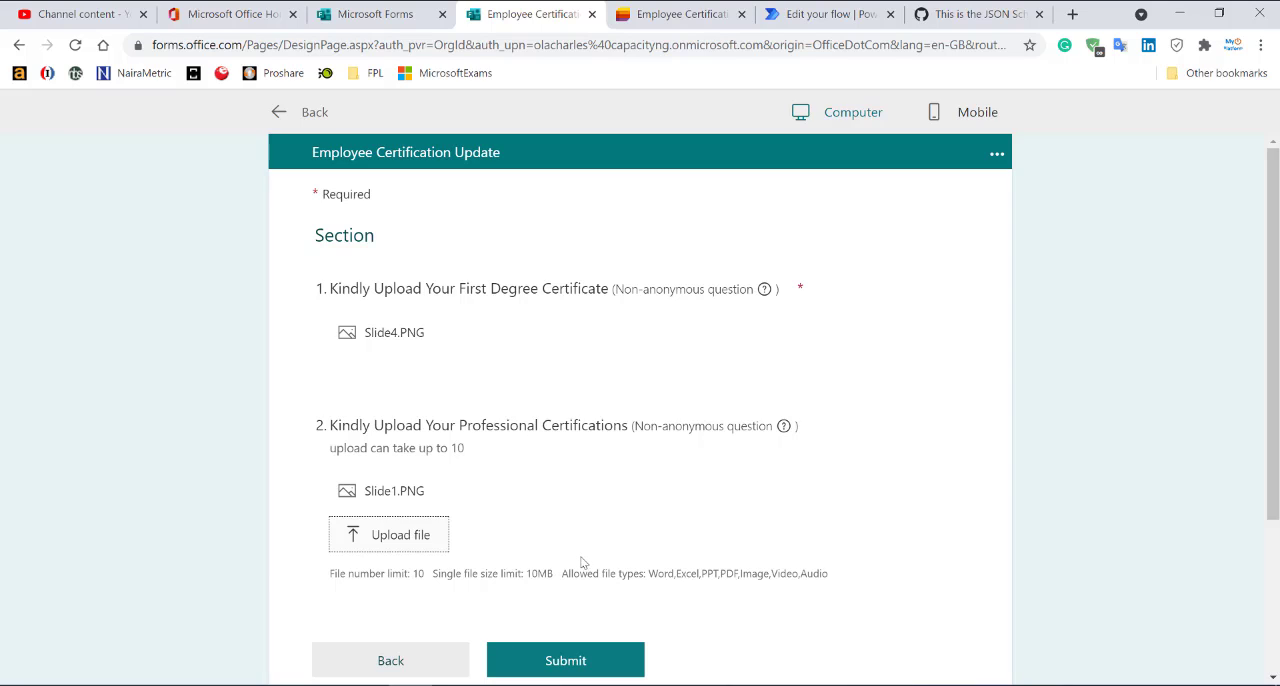
click(591, 661)
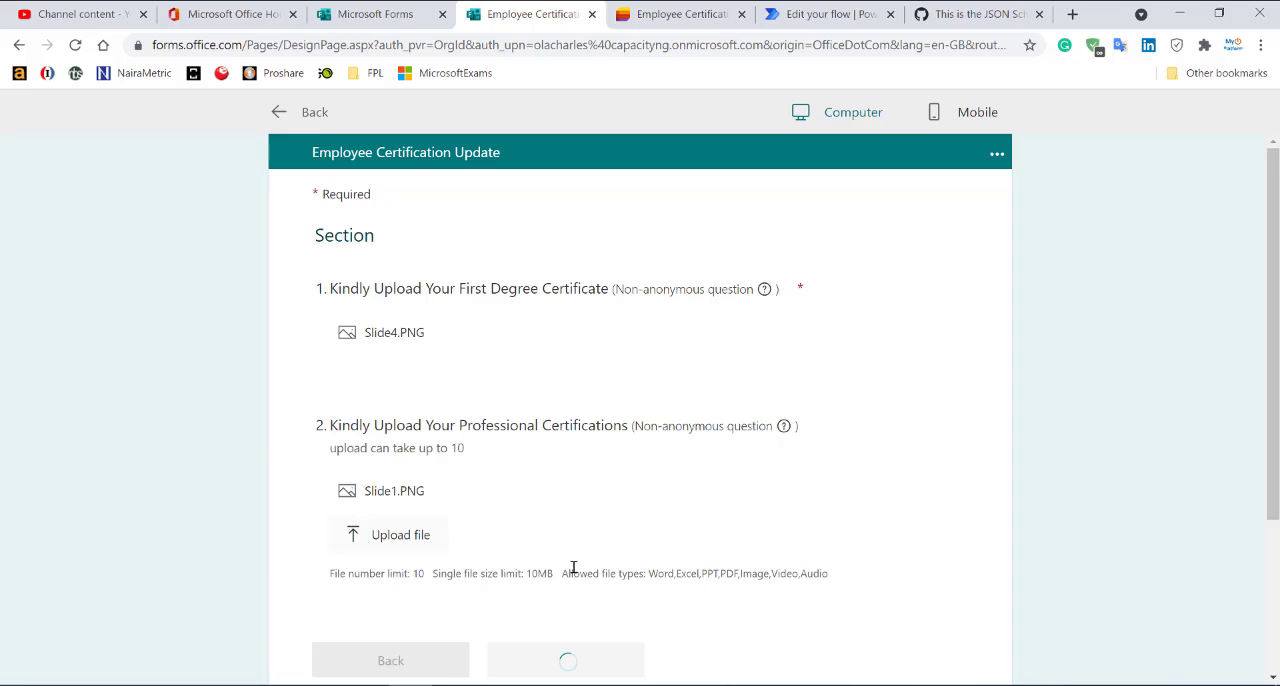
Leave the flow editor in Power Automate and check the Employee Certification Update list in Microsoft Lists for the submitted response.
click(790, 14)
click(189, 143)
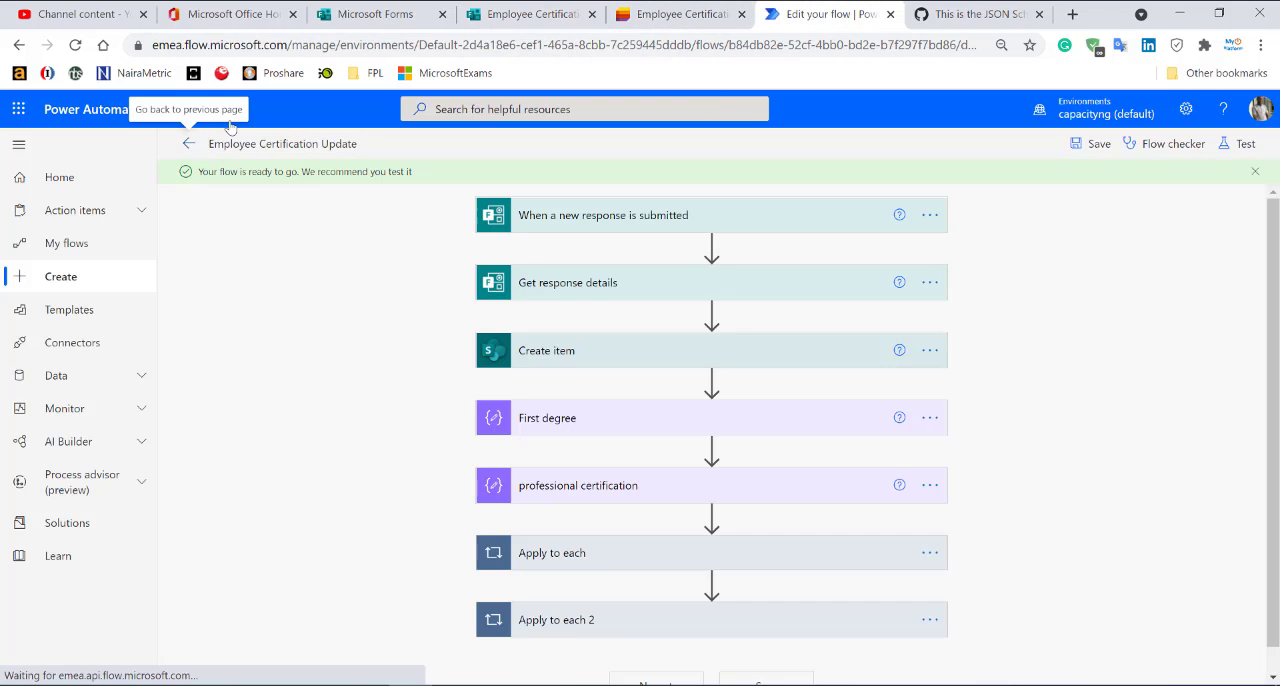
click(670, 8)
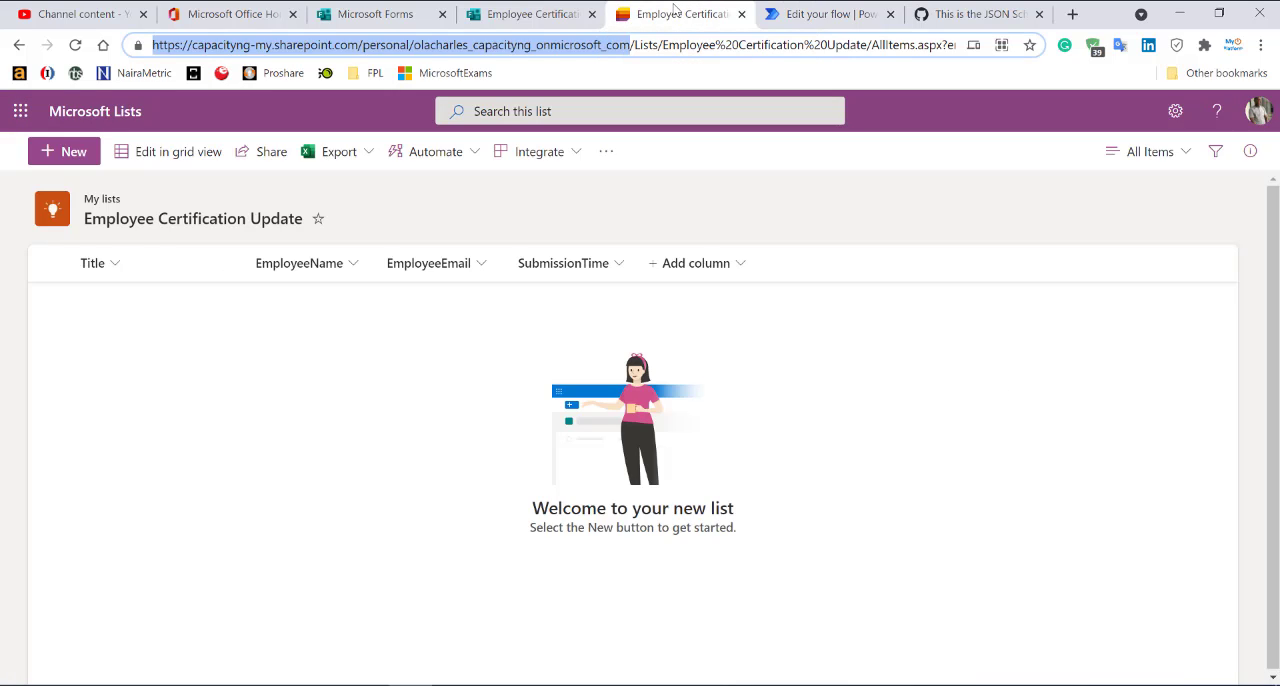
click(333, 372)
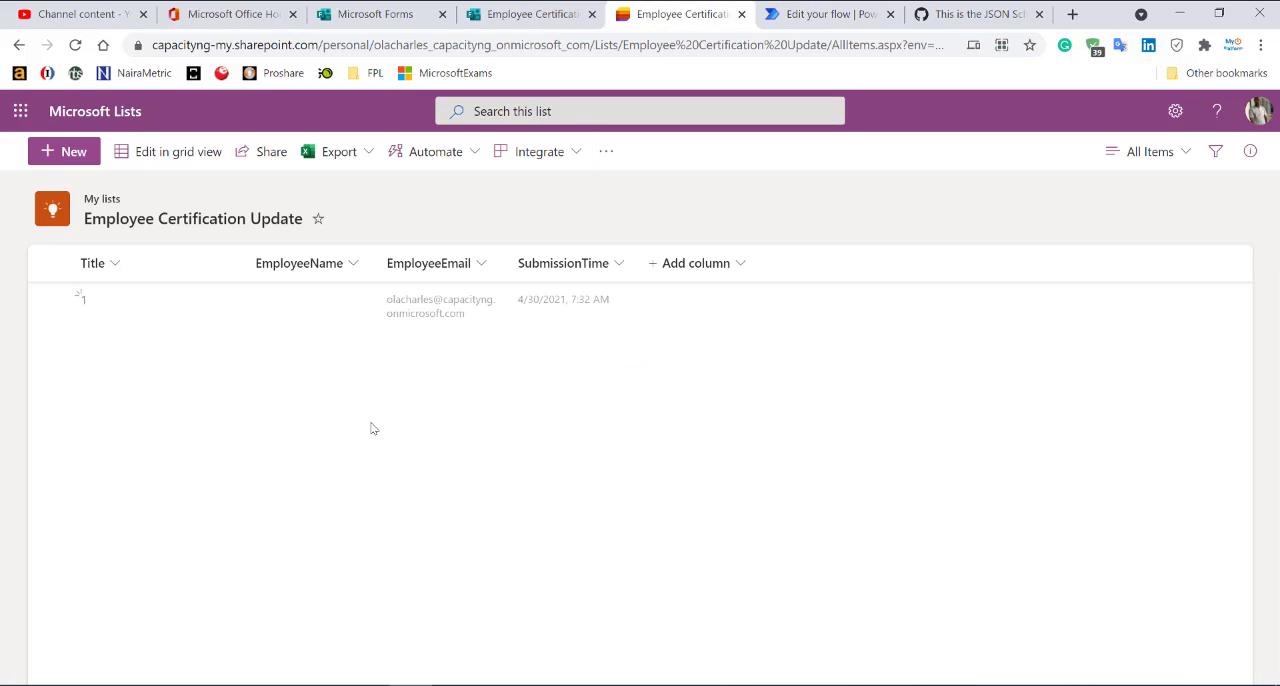
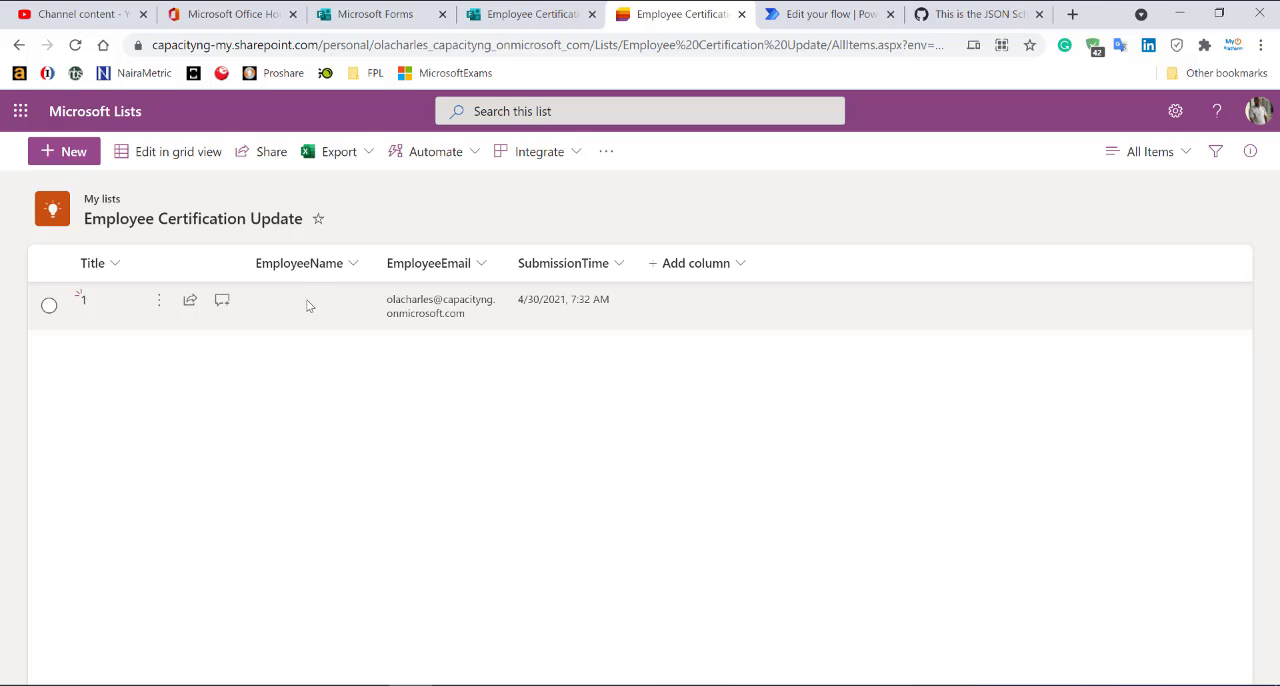
Open list item 1 and view its Slide1 attachment, then close the image and the item details.
click(308, 305)
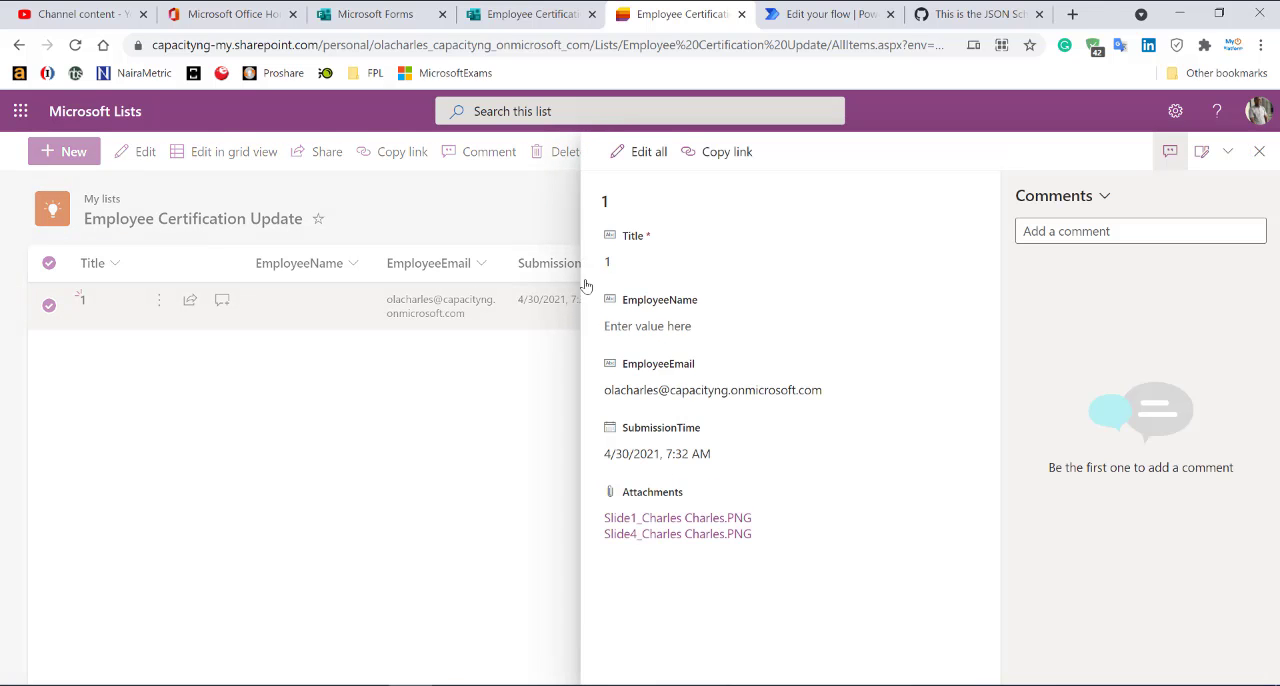
click(726, 520)
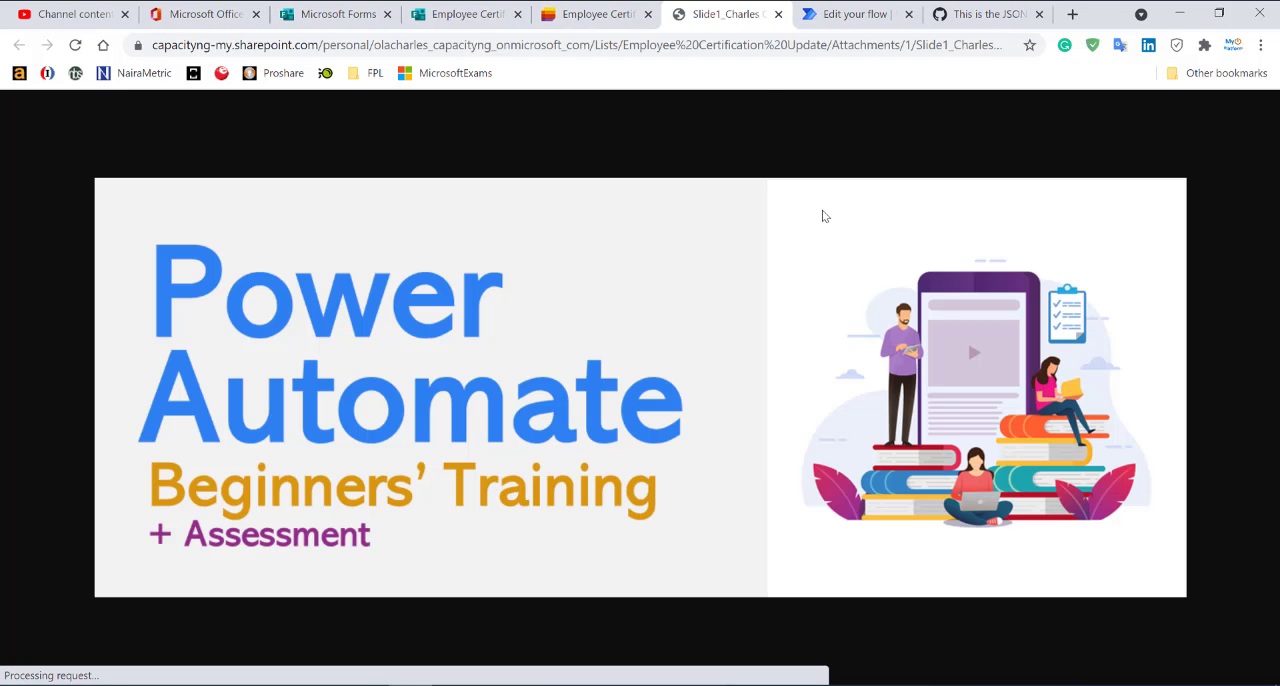
click(778, 14)
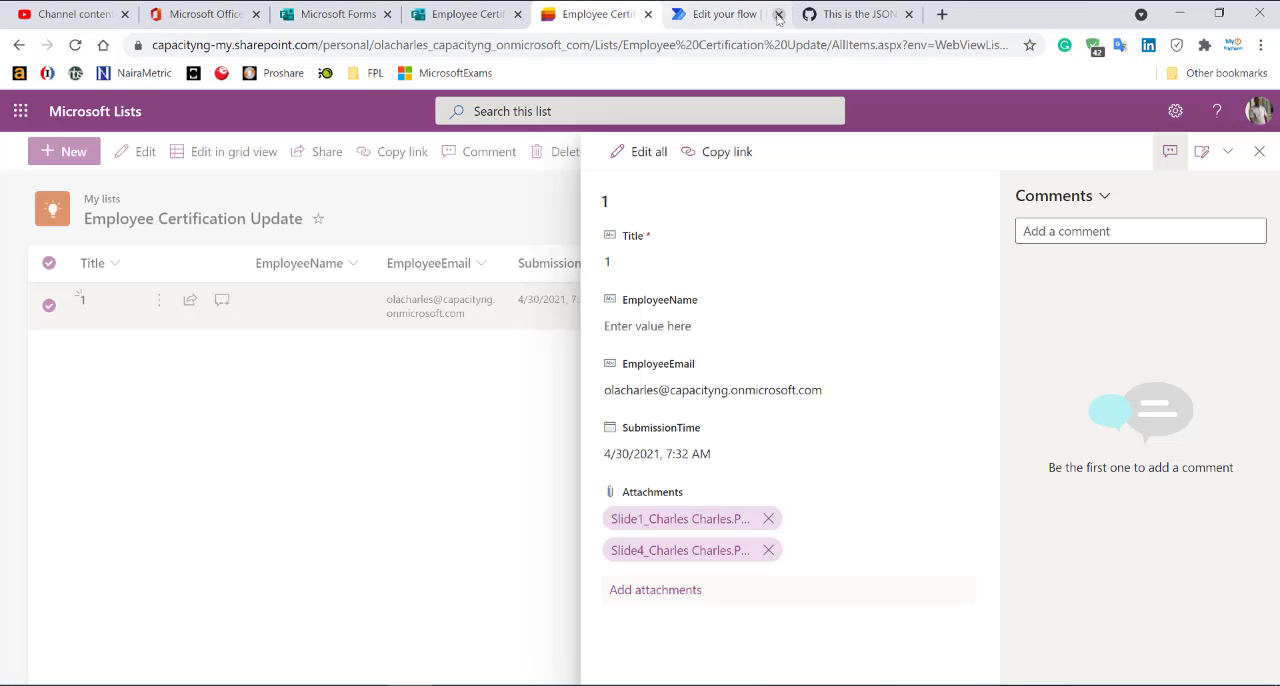
click(420, 551)
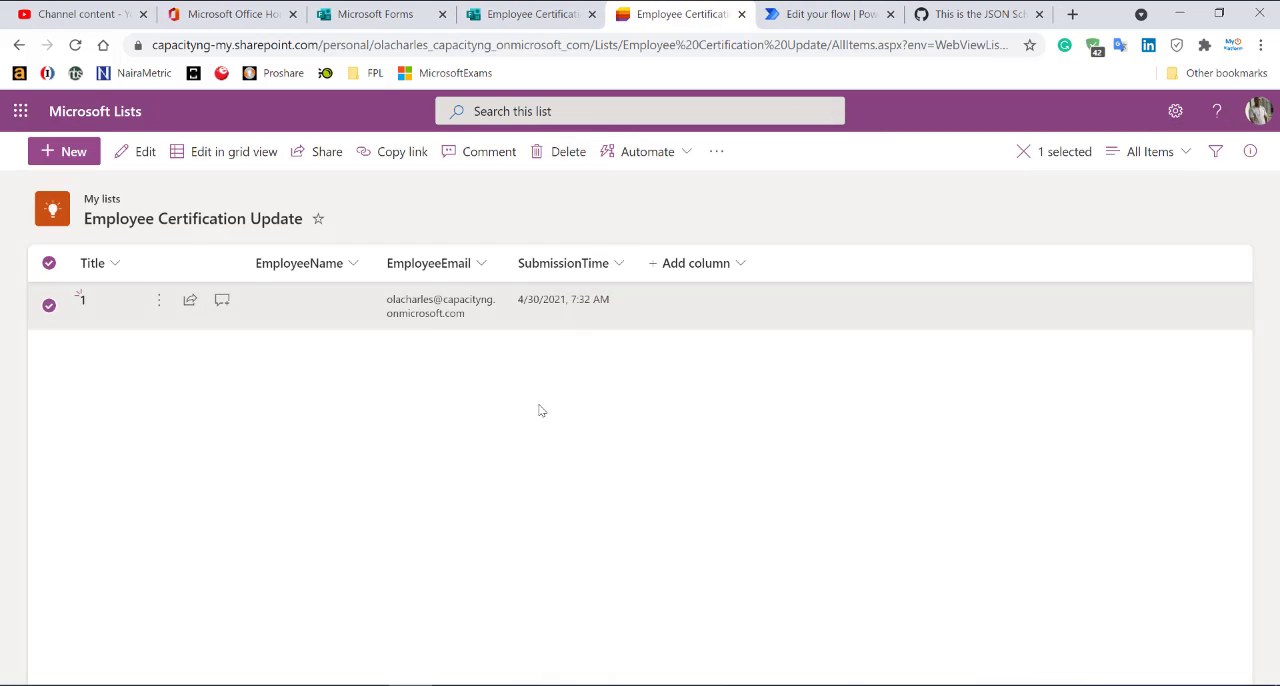
Submit another form response with Slide3 as first degree certificate and no professional certification file.
click(520, 14)
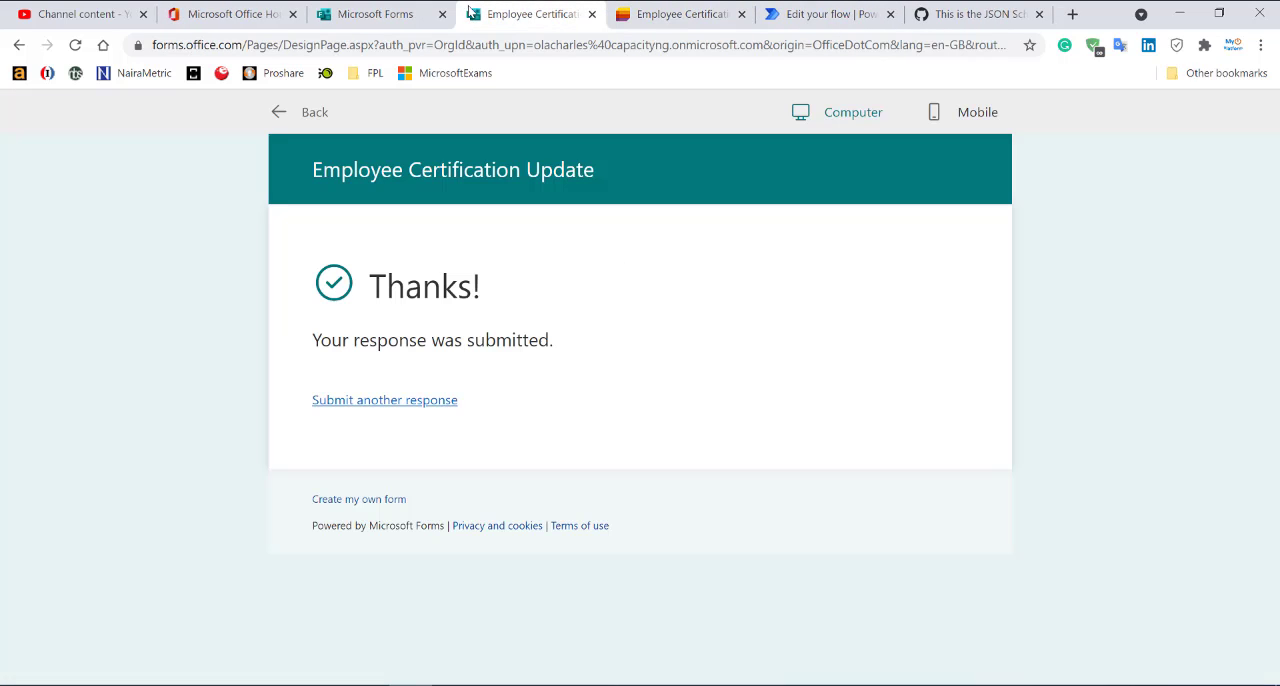
click(401, 401)
click(403, 408)
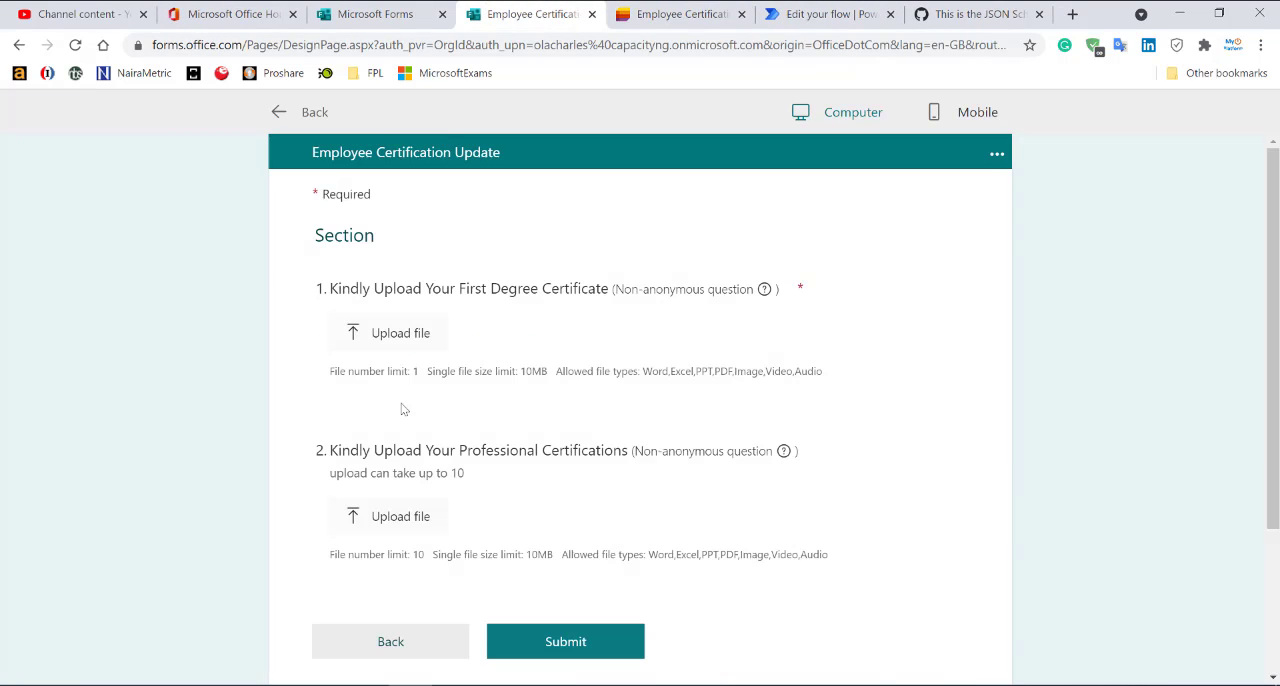
click(381, 332)
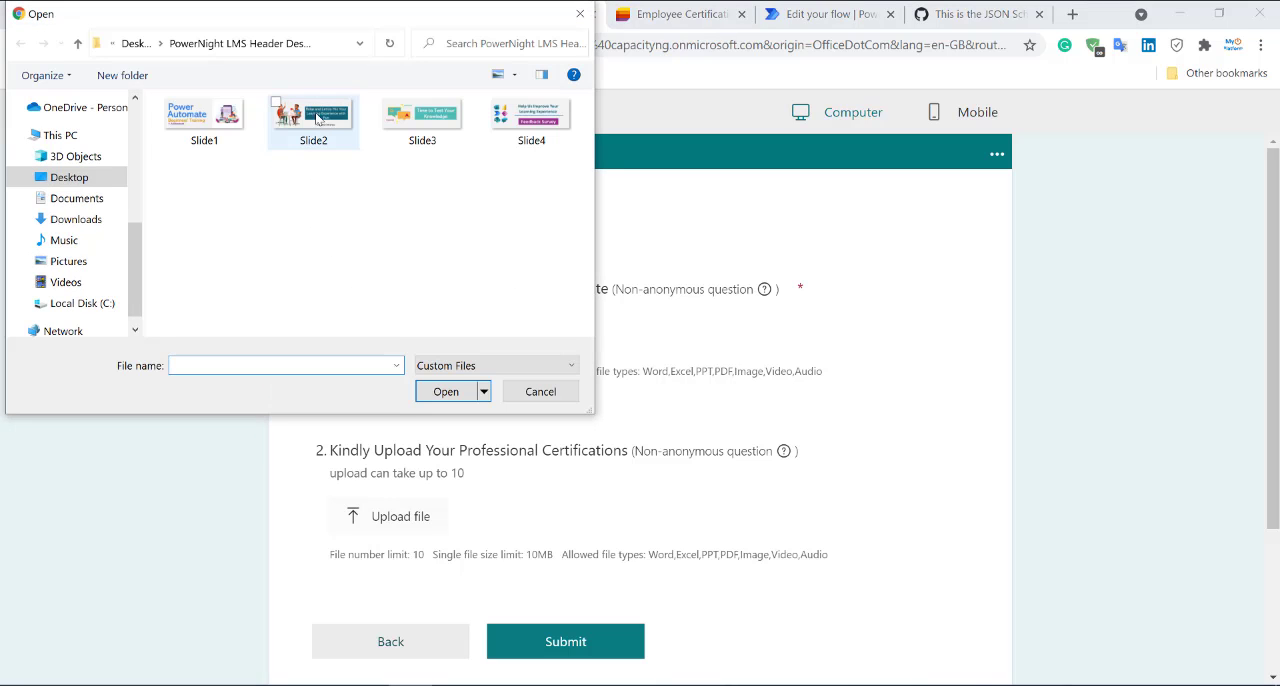
double_click(422, 118)
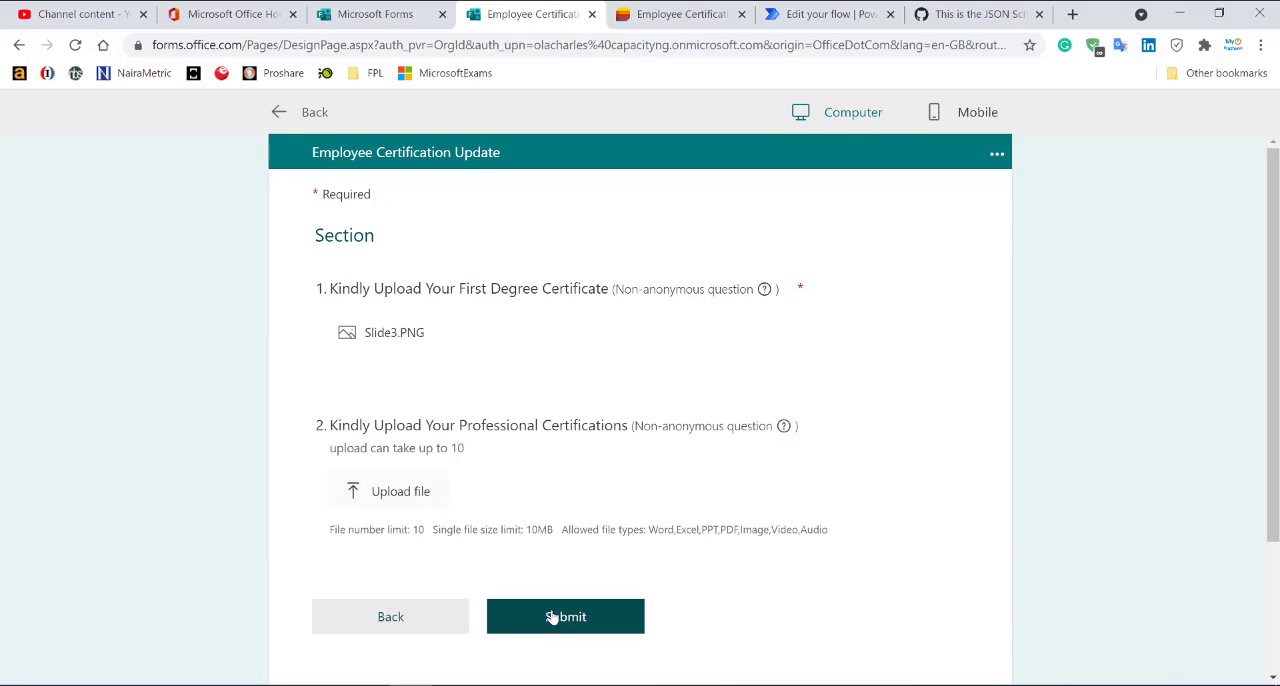
click(579, 618)
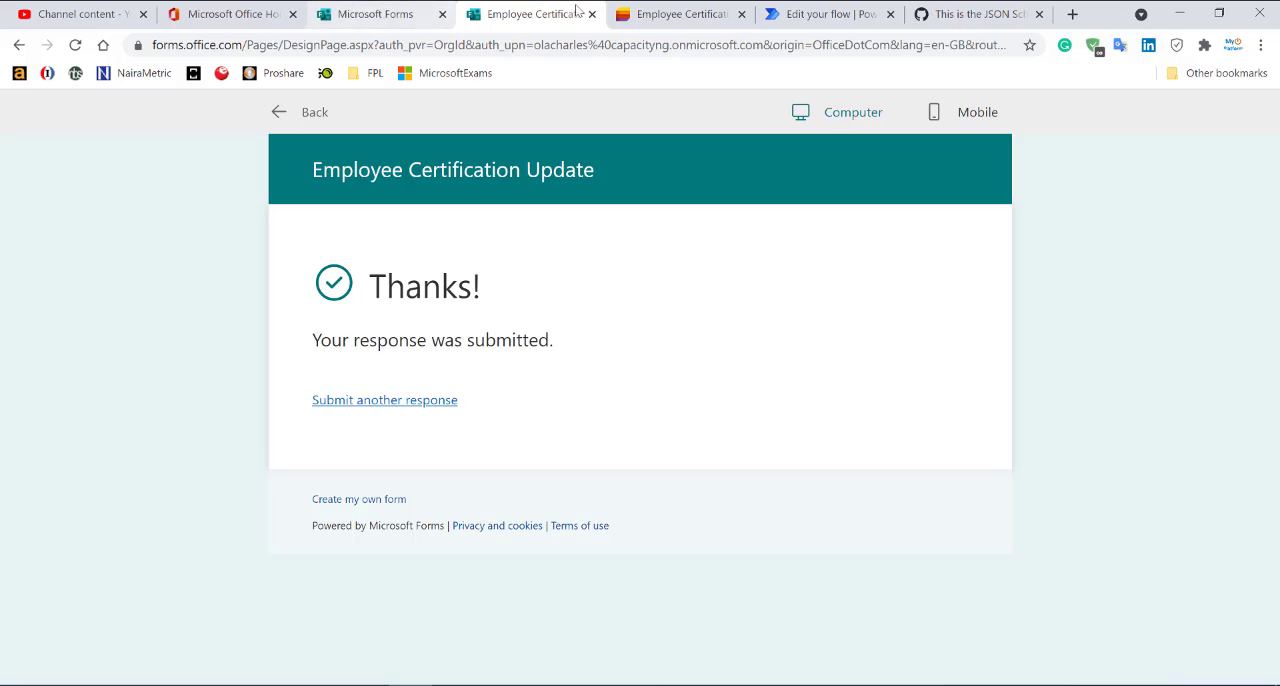
Check the Employee Certification Update list for the new submission and inspect the attachments of item 2.
click(671, 20)
click(422, 453)
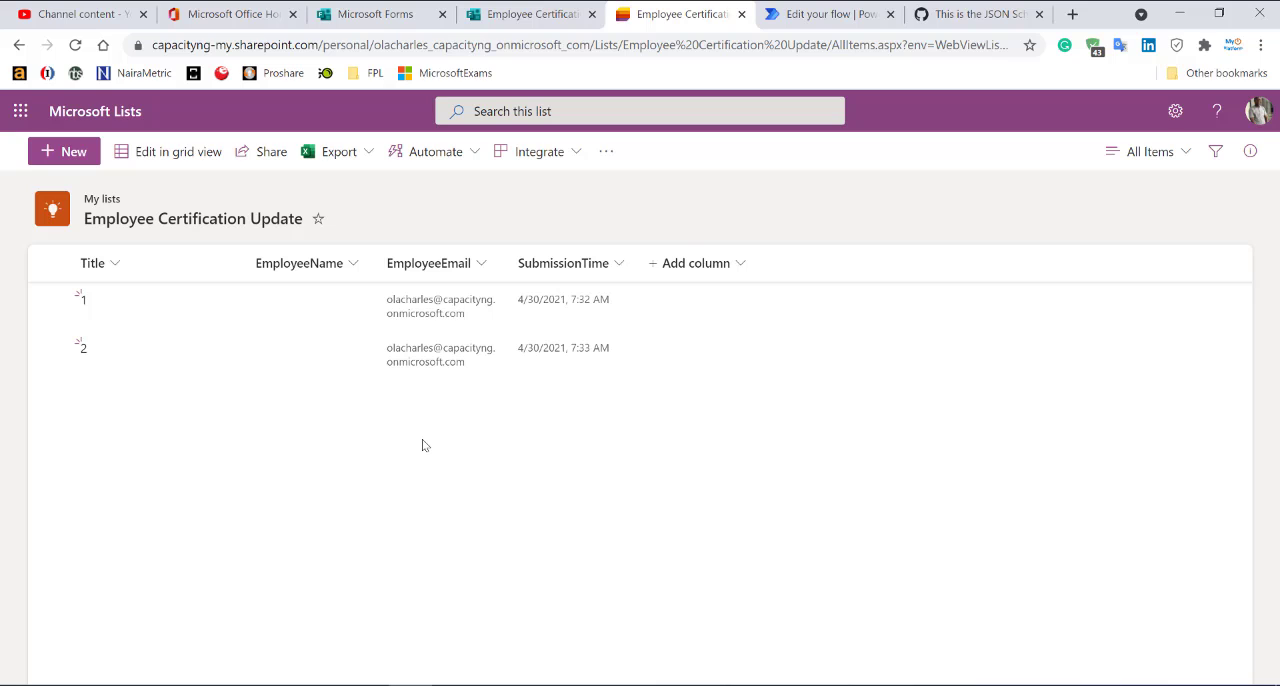
click(343, 363)
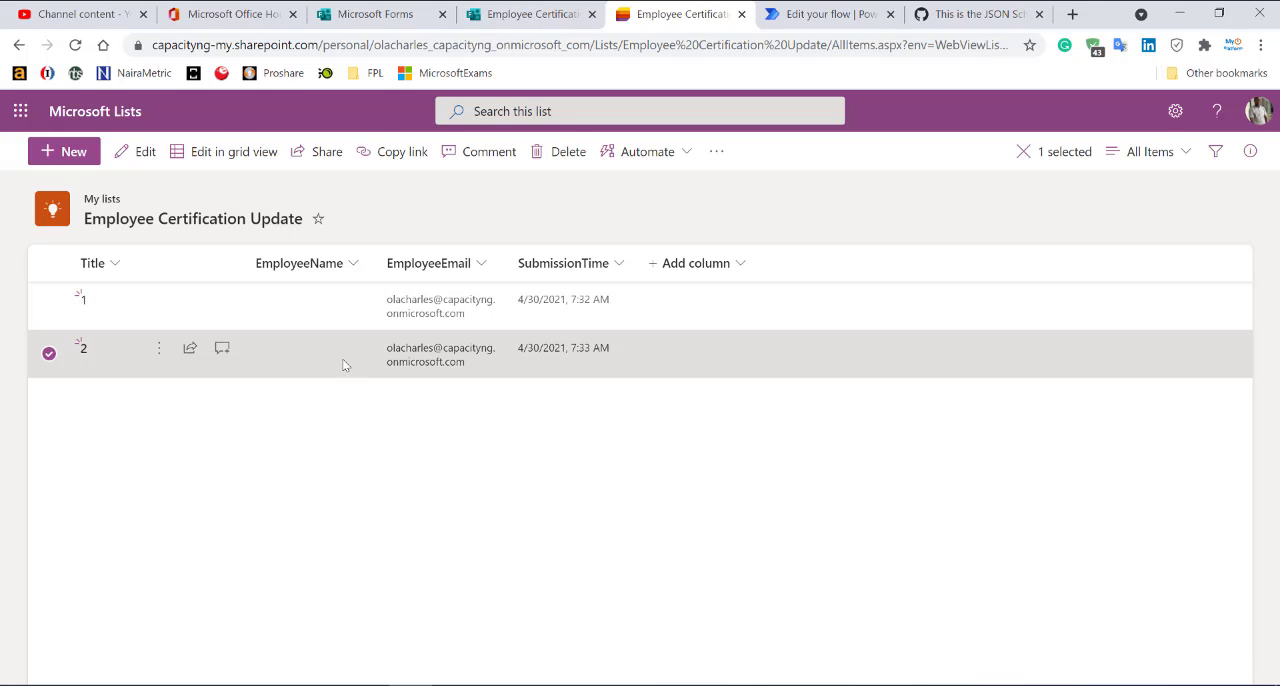
double_click(343, 365)
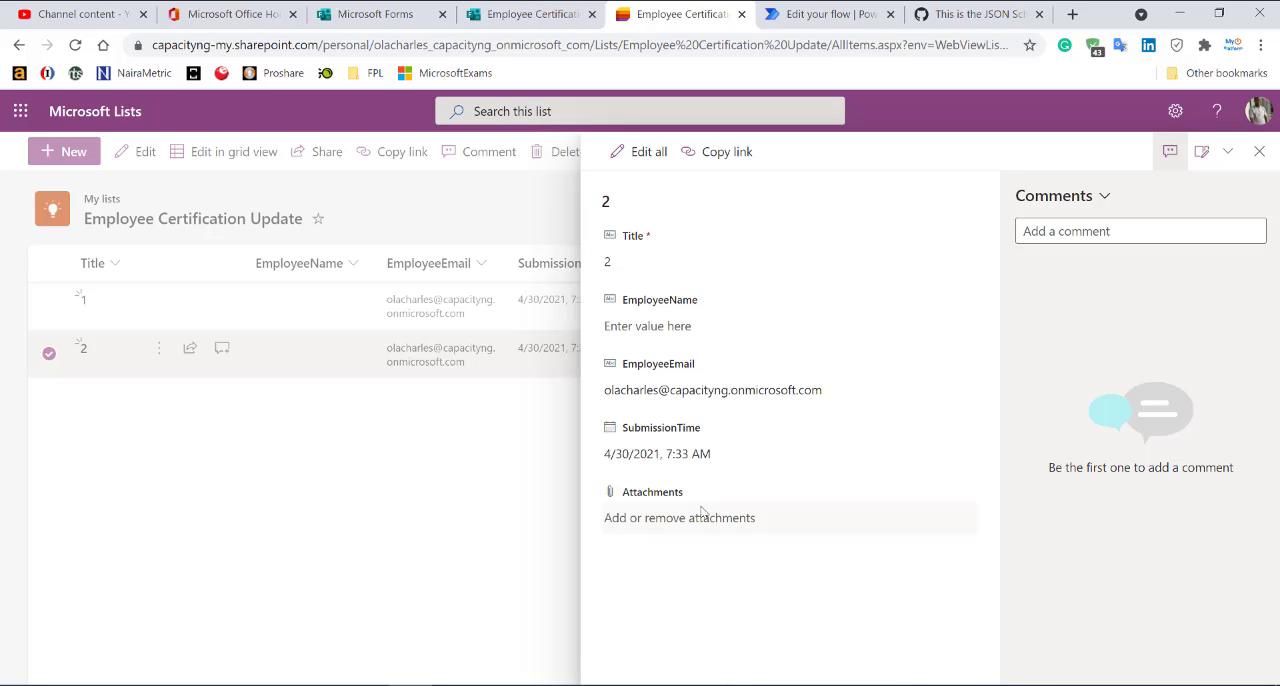
Switch to Power Automate, refresh the run history and examine the error details of the failed run.
click(835, 14)
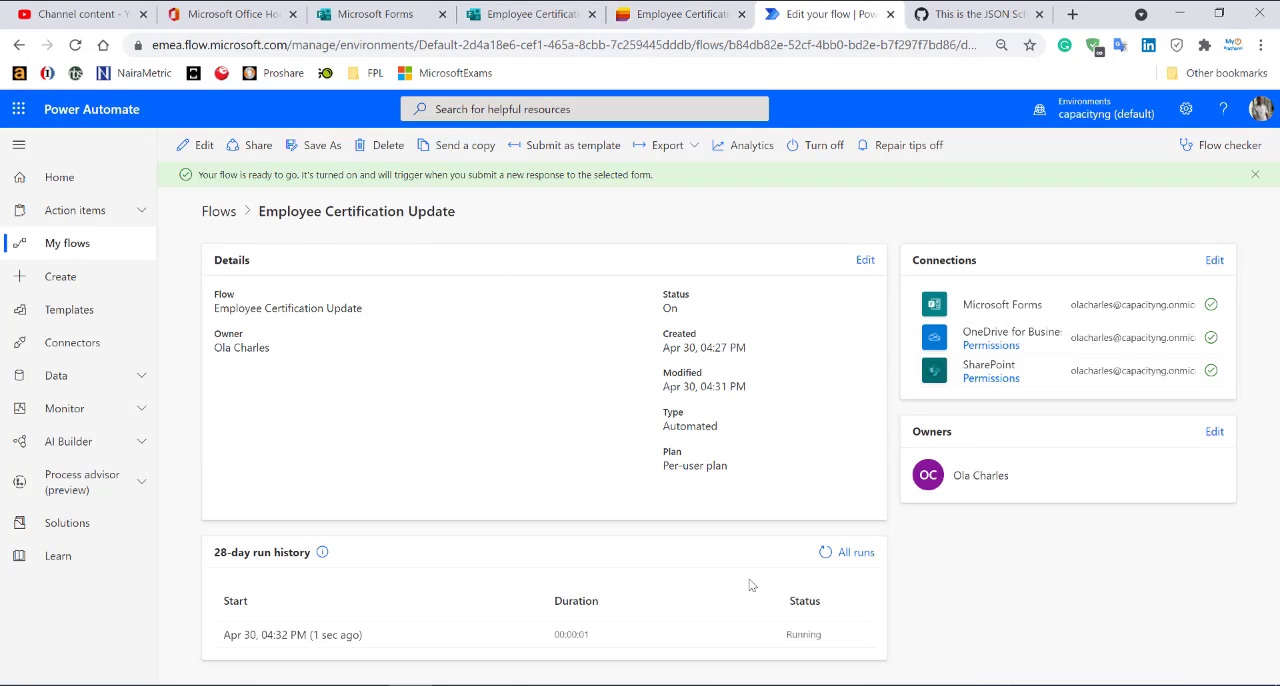
click(826, 553)
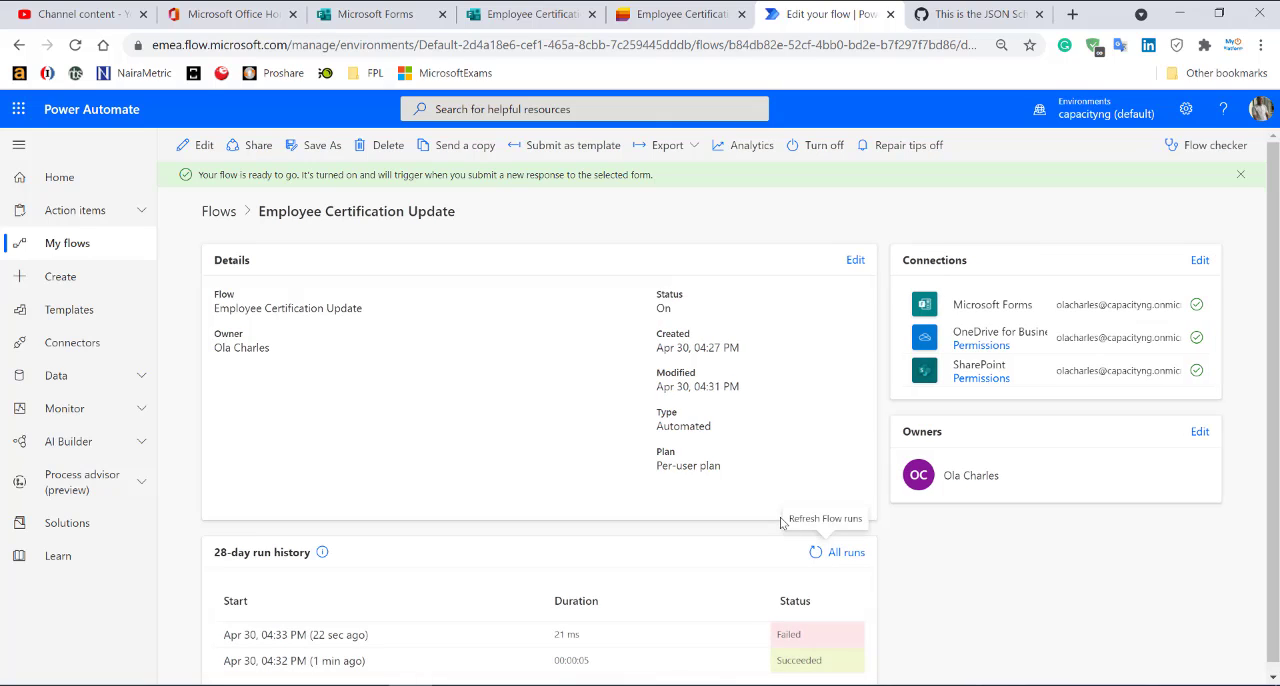
click(281, 636)
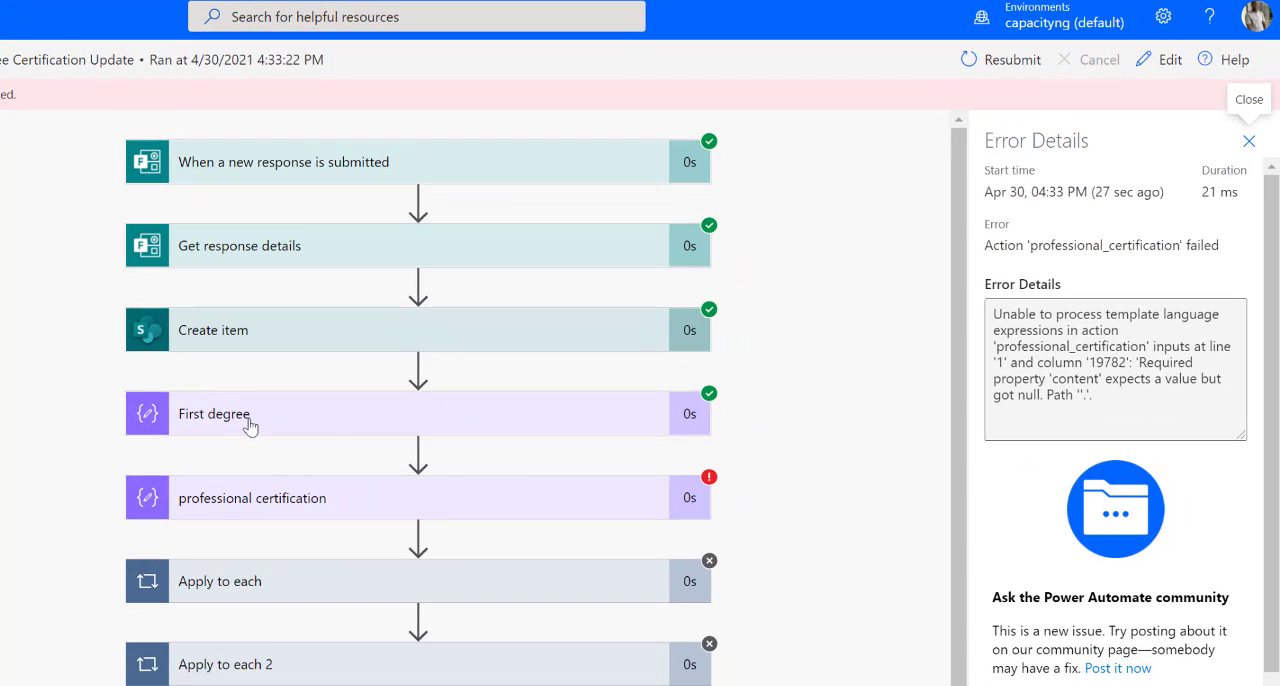
scroll(337, 425, down, 1)
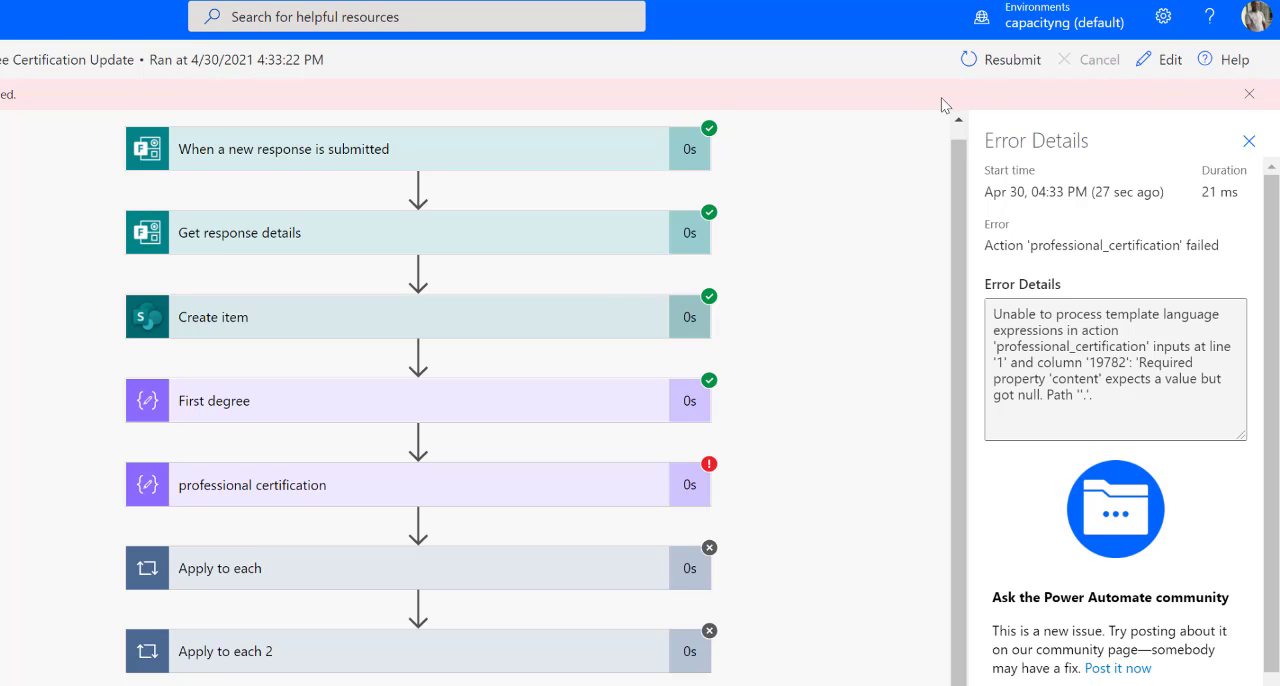
Edit the flow, moving Apply to each directly below First degree, and insert a Condition action after it.
click(1150, 62)
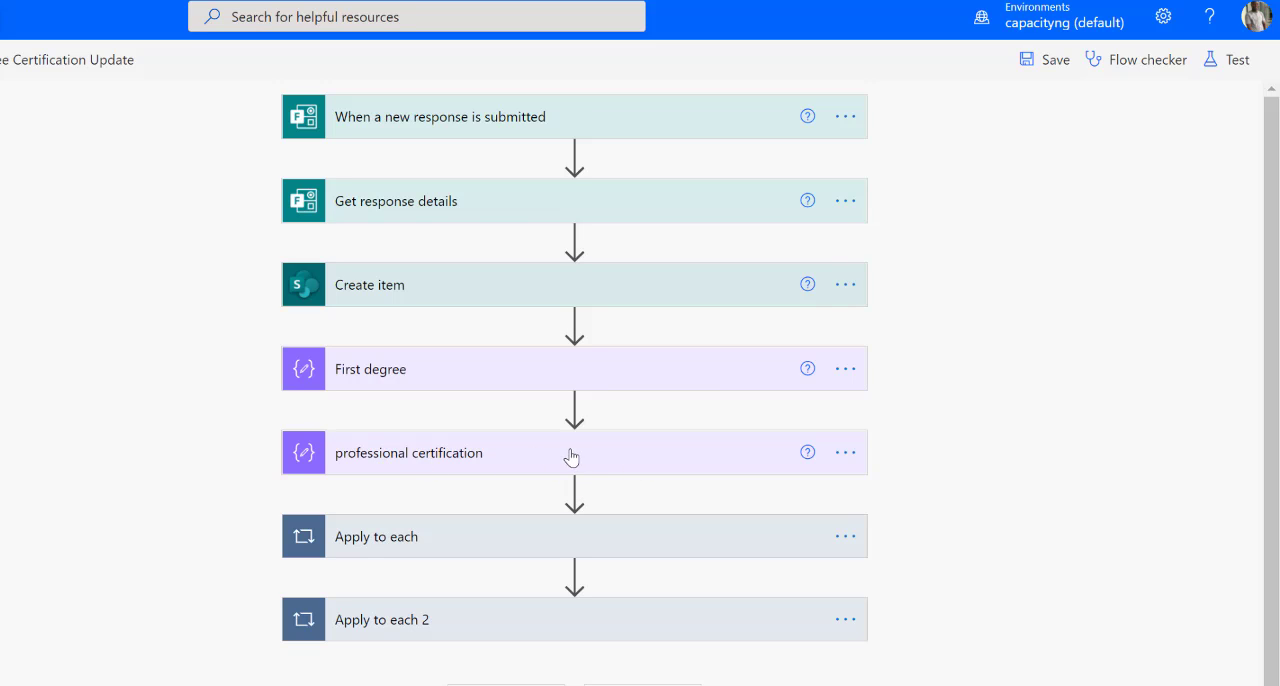
drag(556, 542, 472, 414)
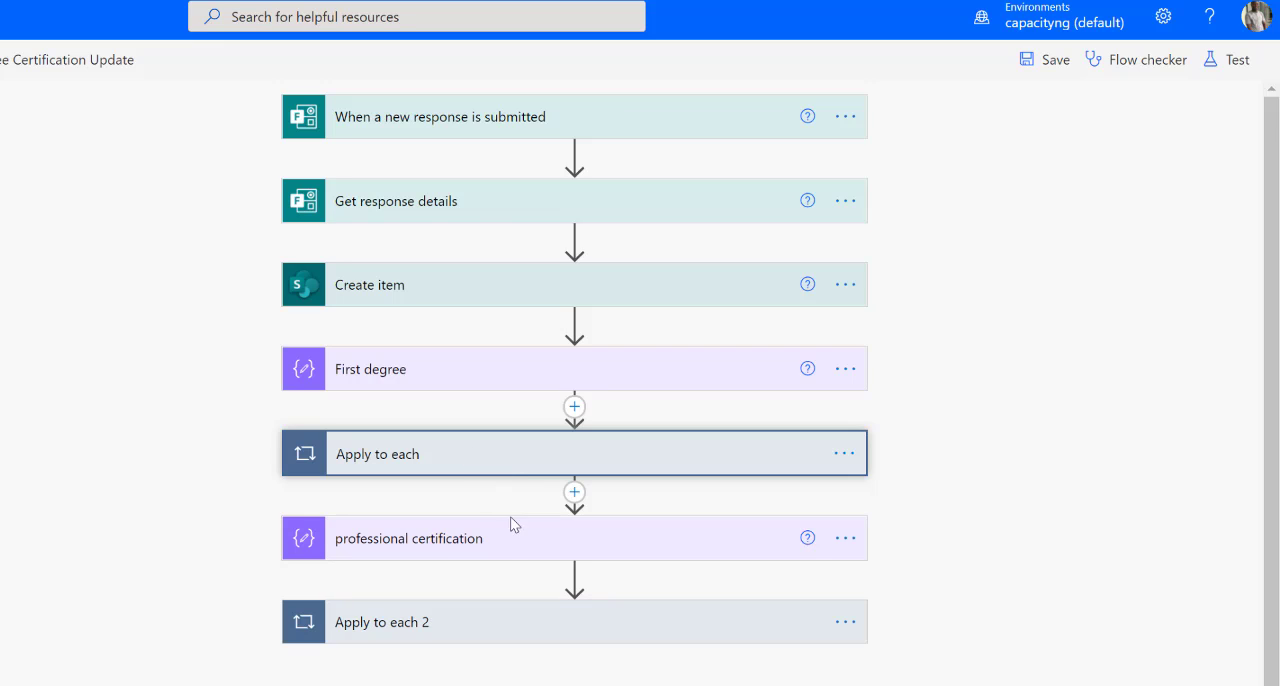
click(574, 496)
click(571, 528)
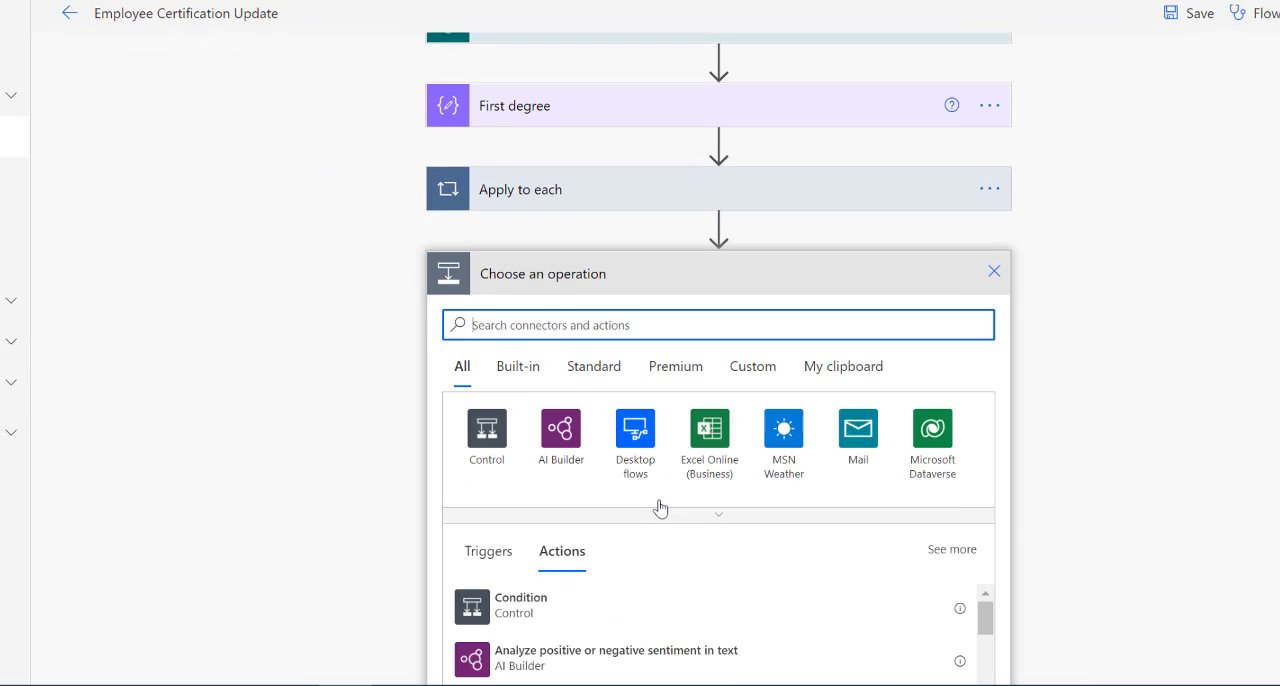
click(532, 608)
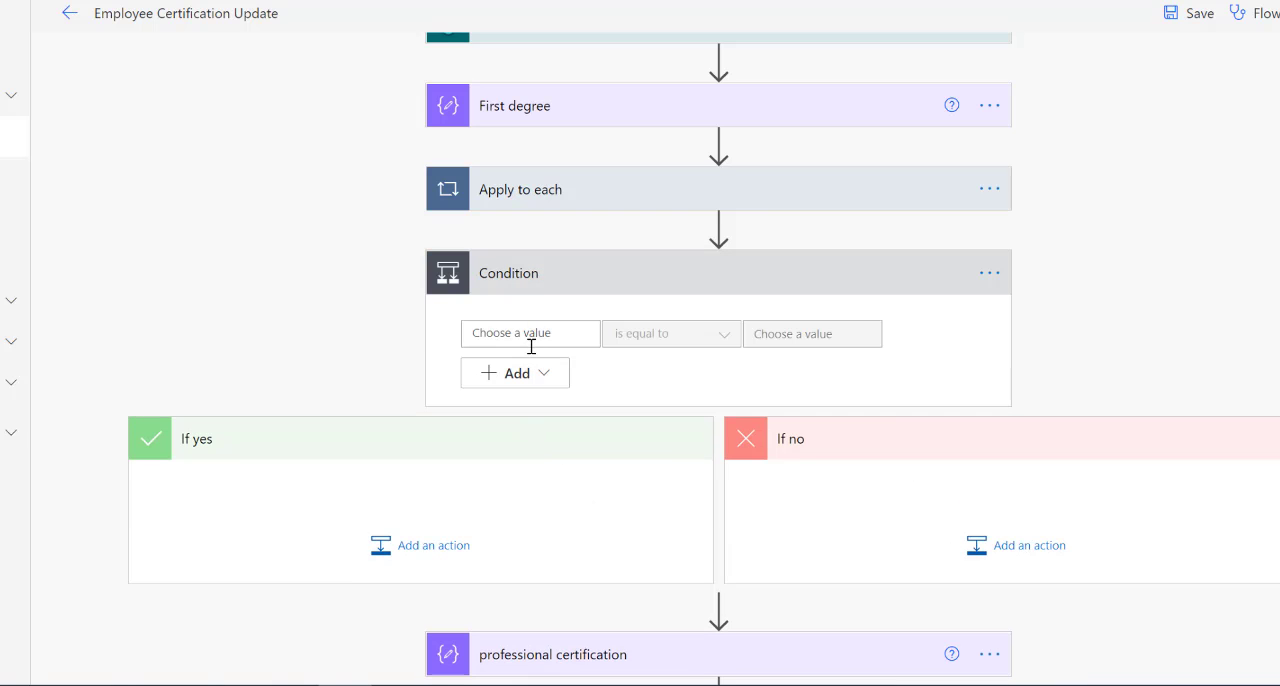
Set the condition to check whether the empty() expression on "Kindly Upload Your Professional Certifications" is equal to True.
click(517, 334)
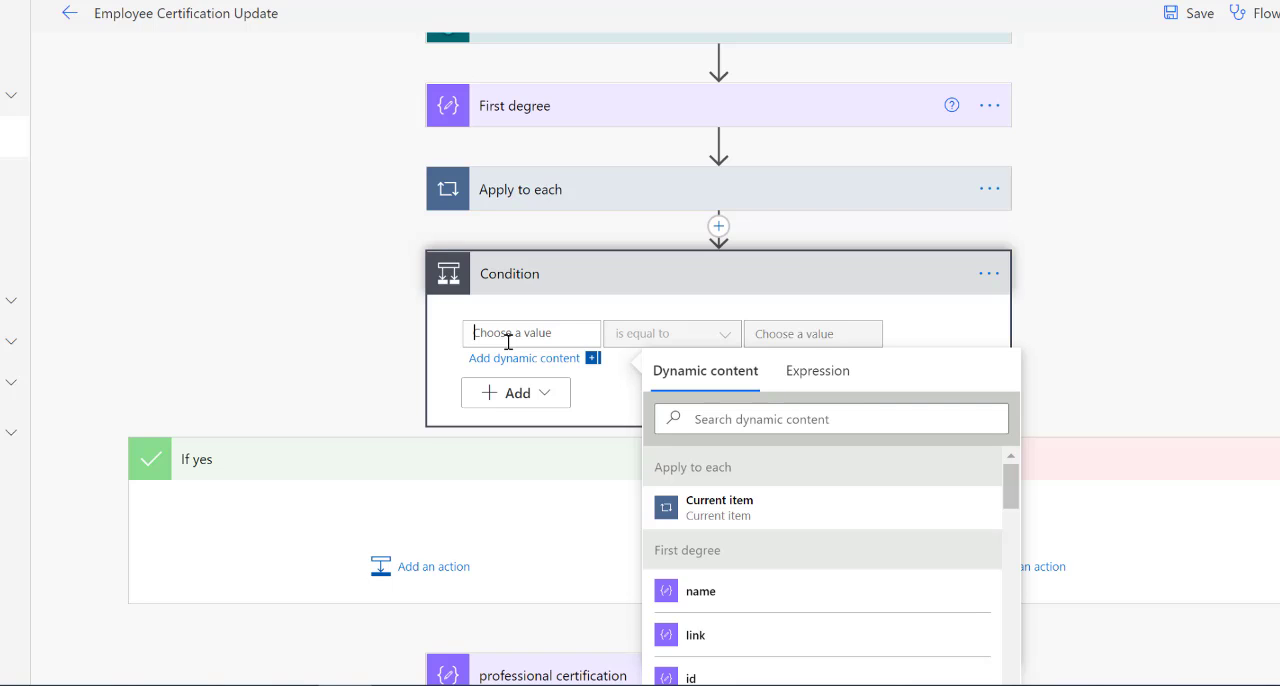
click(818, 376)
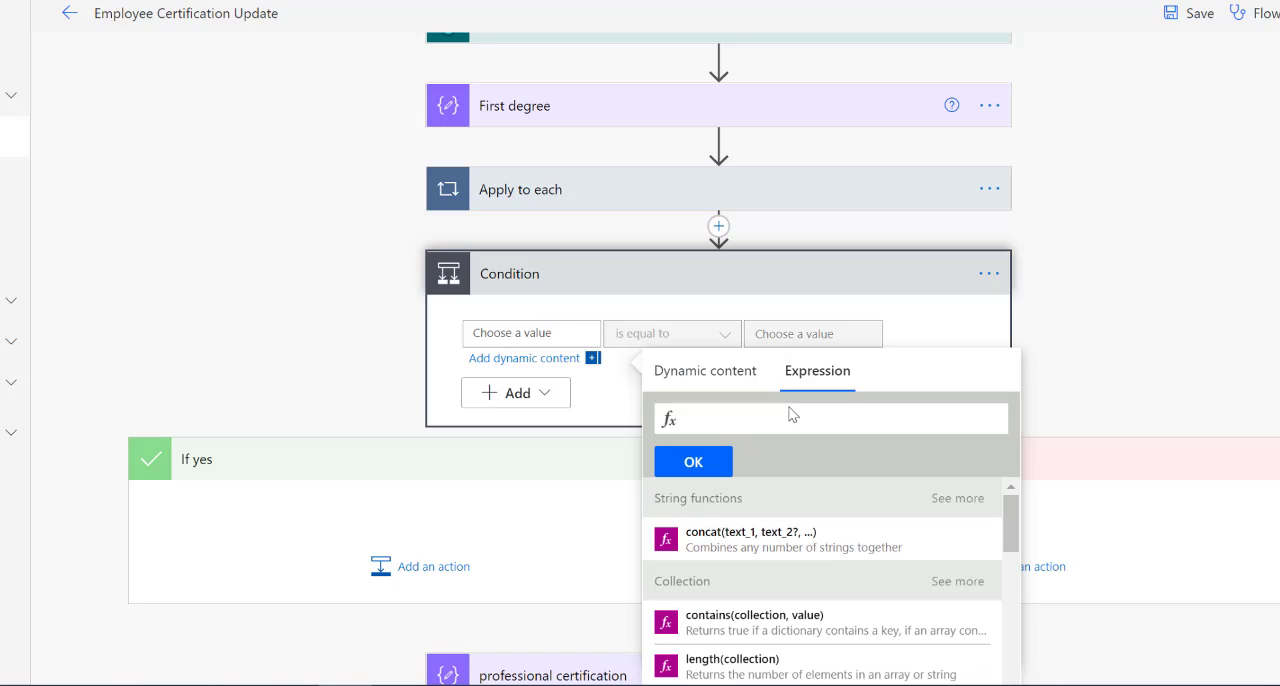
click(734, 422)
text(emp)
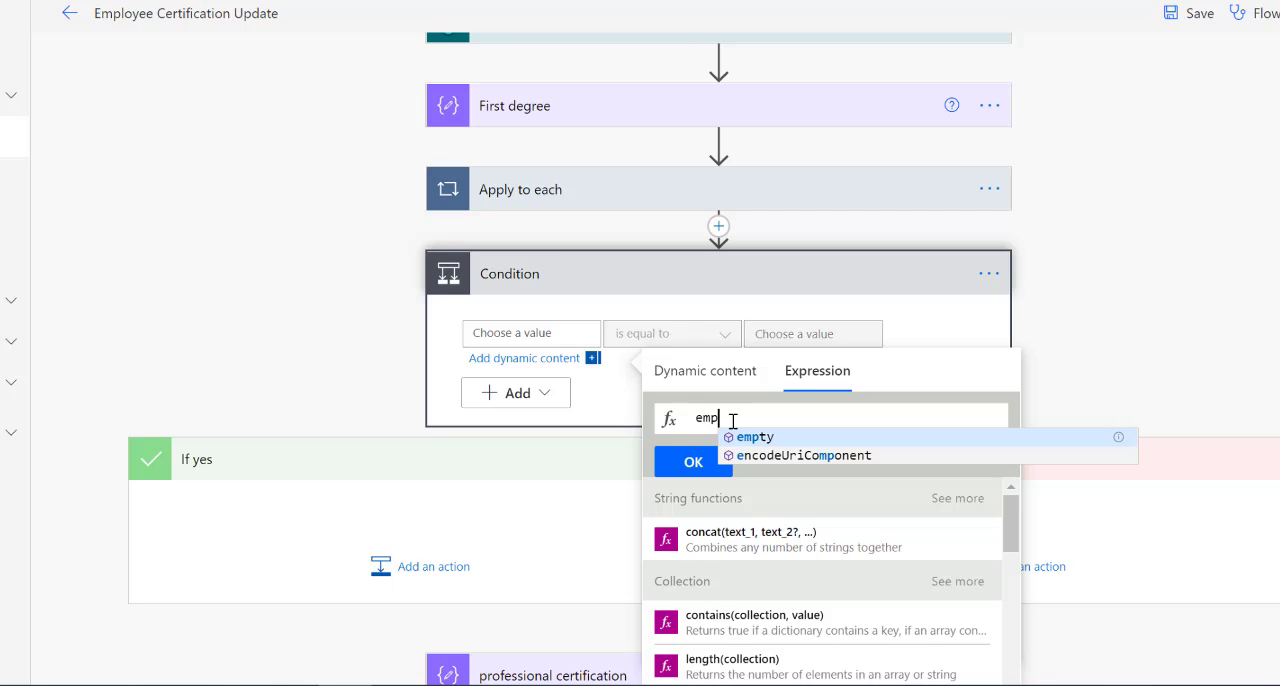
text(ty()
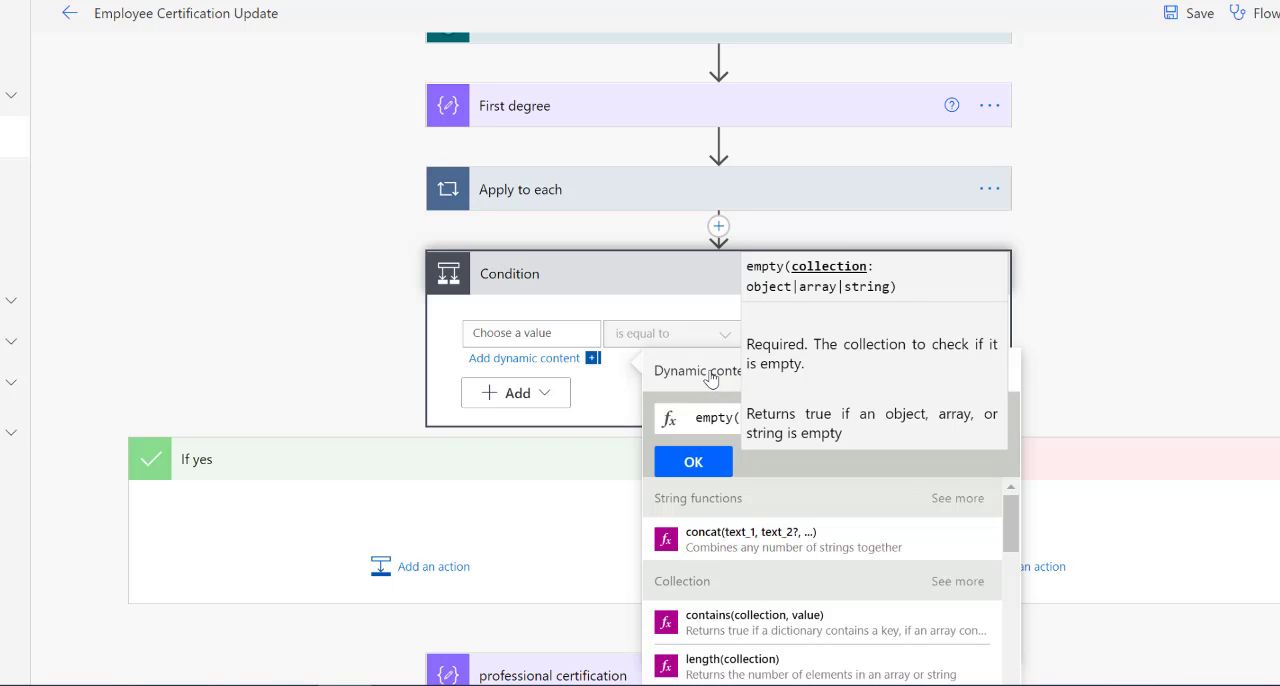
click(710, 378)
scroll(871, 629, down, 5)
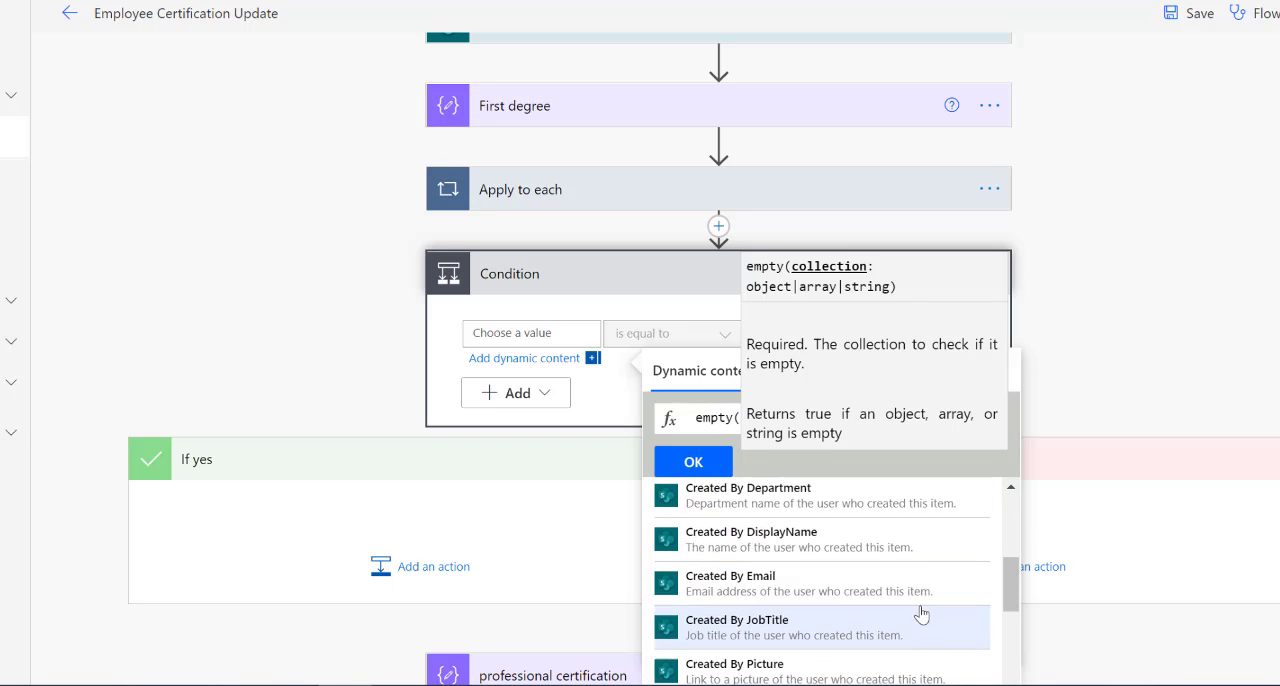
scroll(1054, 531, down, 2)
scroll(934, 520, down, 5)
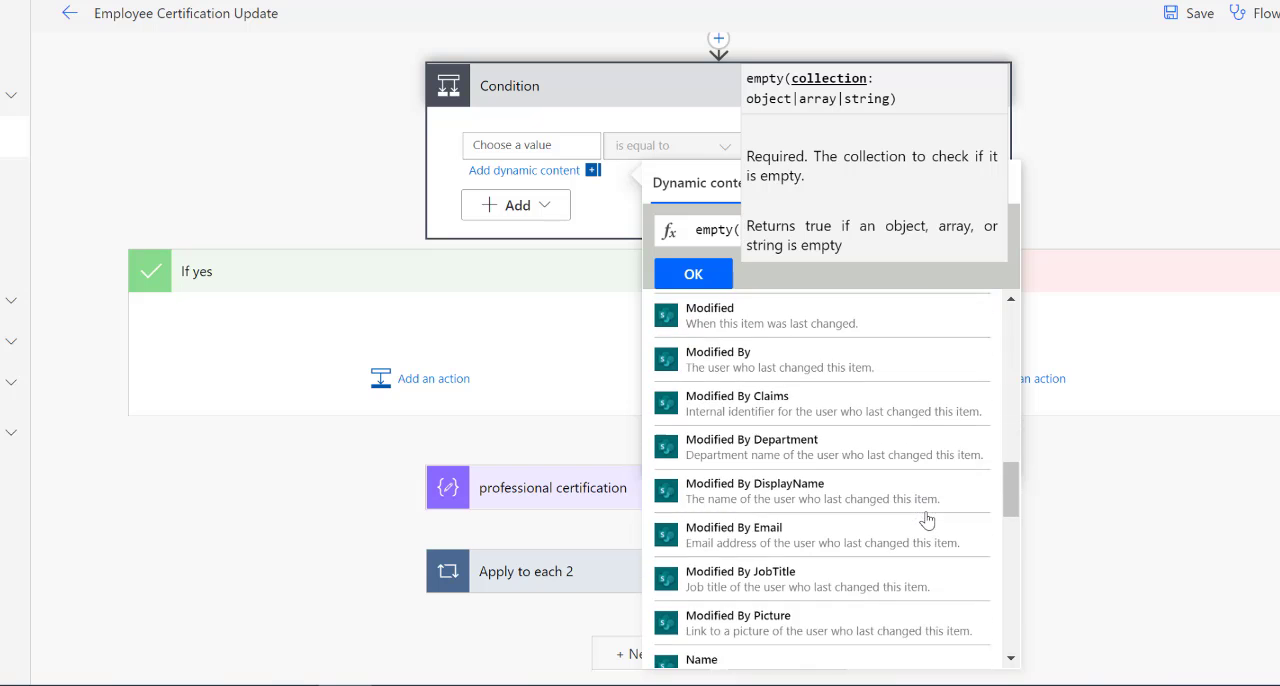
scroll(927, 519, down, 10)
scroll(927, 519, up, 2)
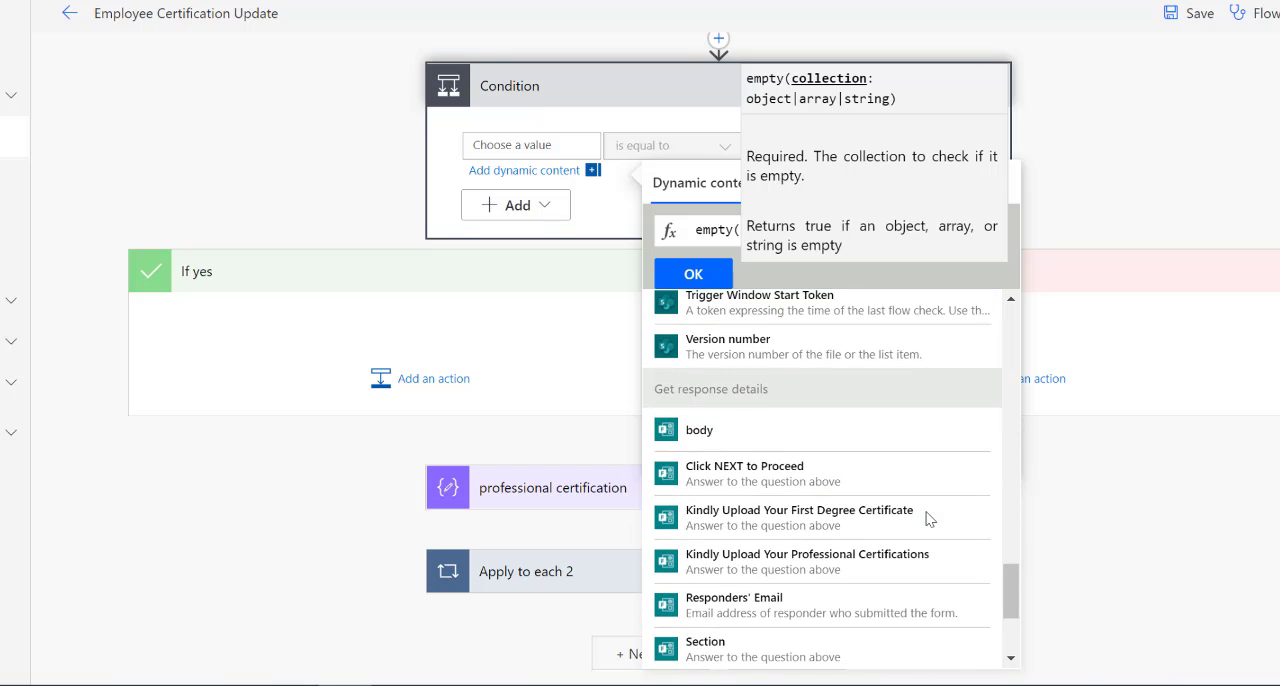
click(830, 565)
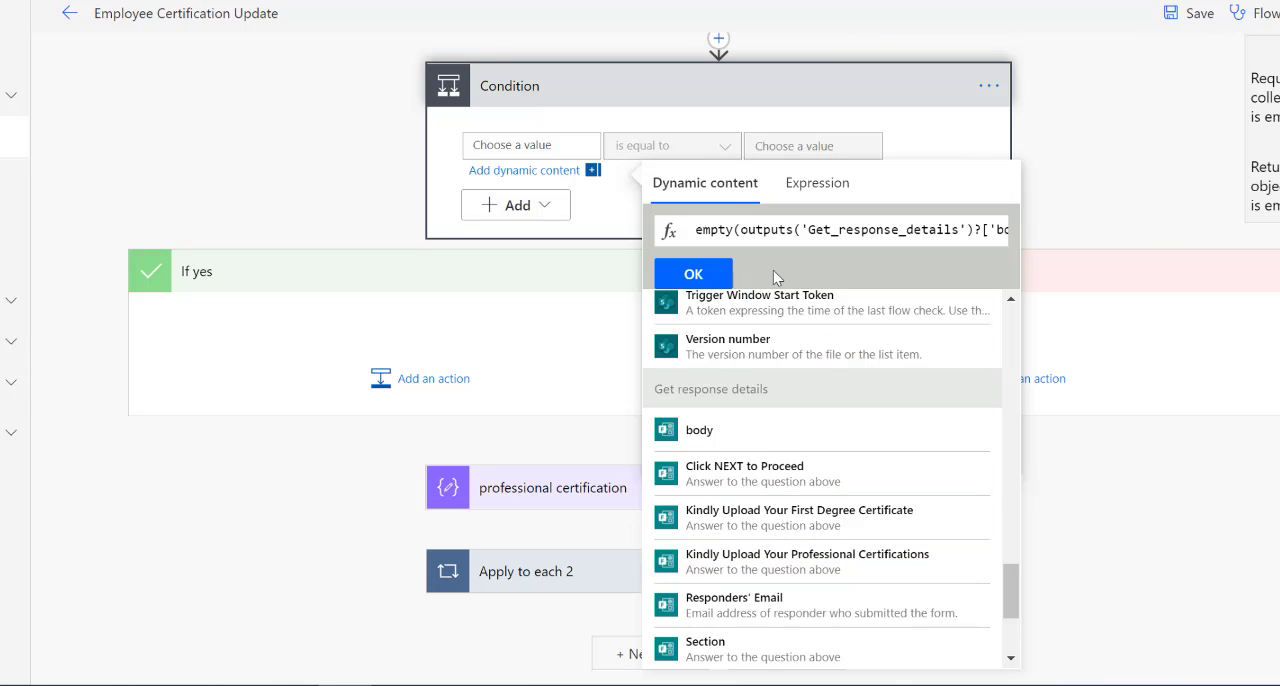
click(716, 276)
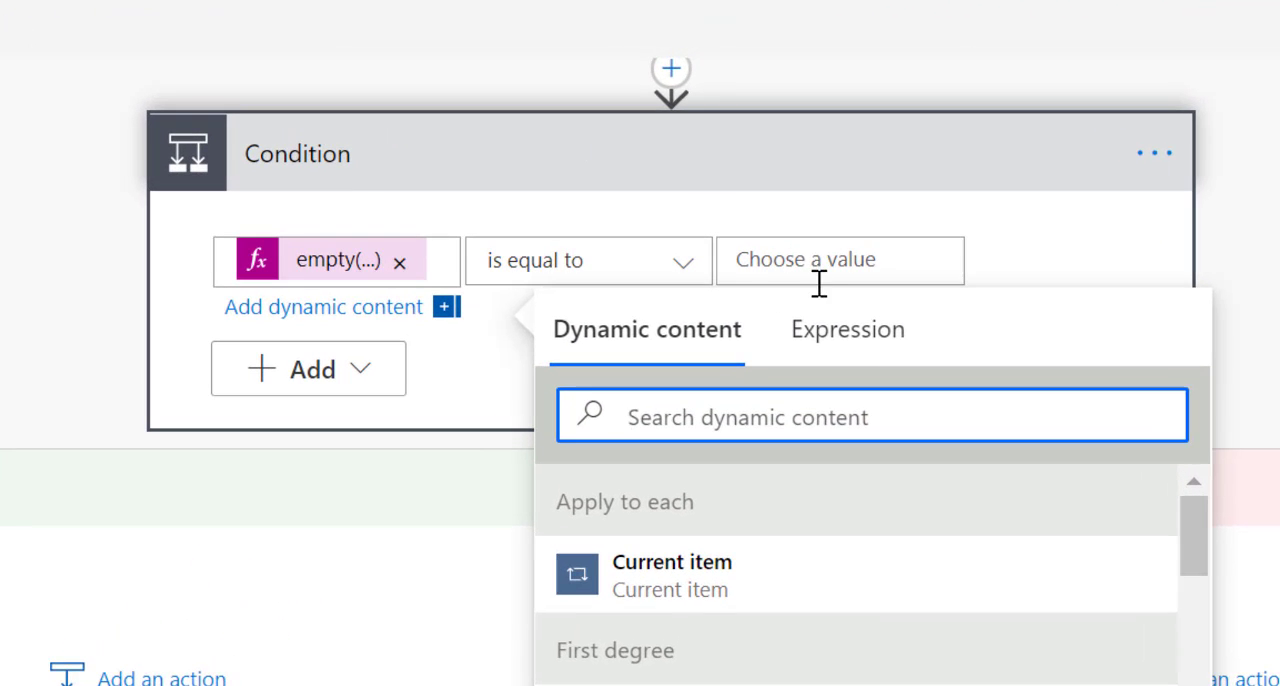
click(811, 258)
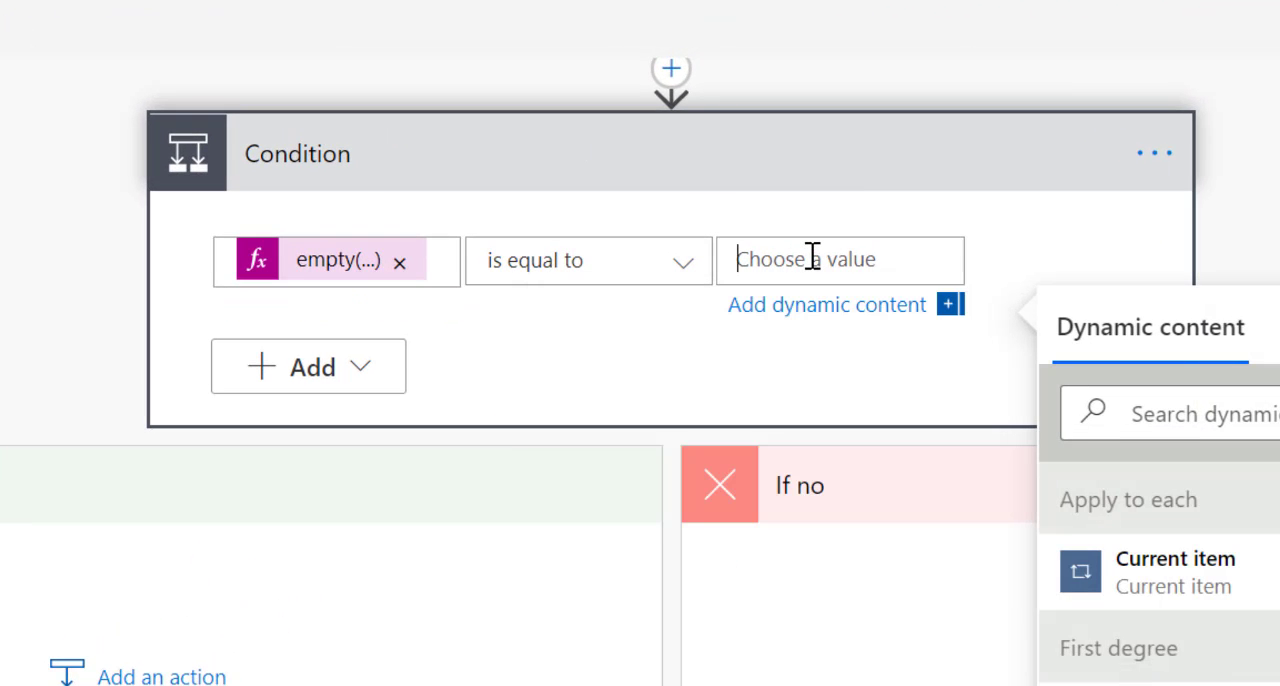
text(True)
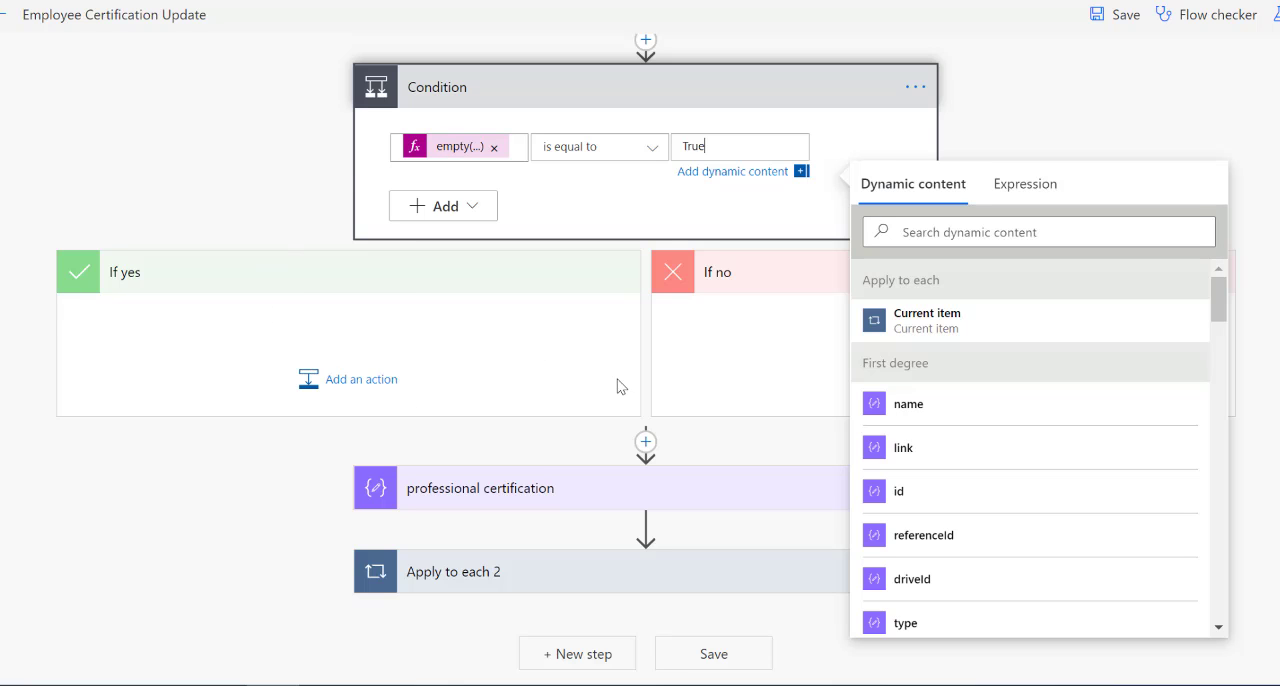
Move professional certification and Apply to each 2 into the condition's If no branch and save the flow.
drag(700, 481, 908, 329)
drag(644, 573, 880, 415)
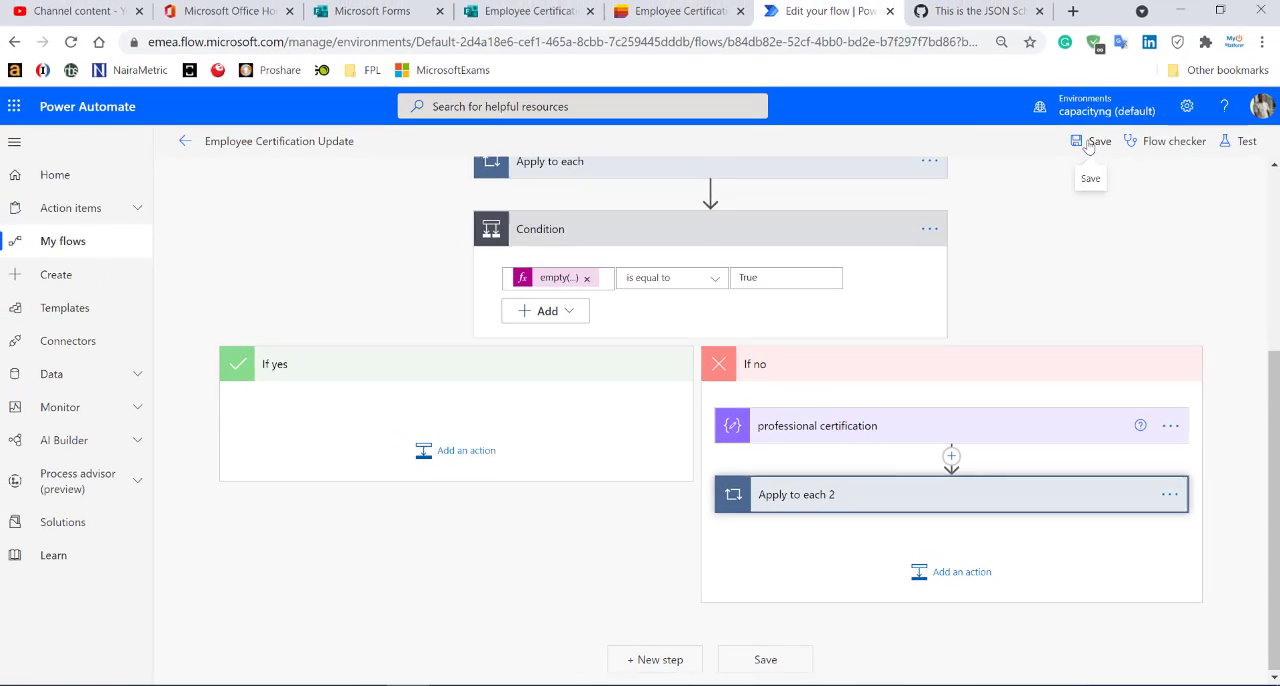
click(1091, 142)
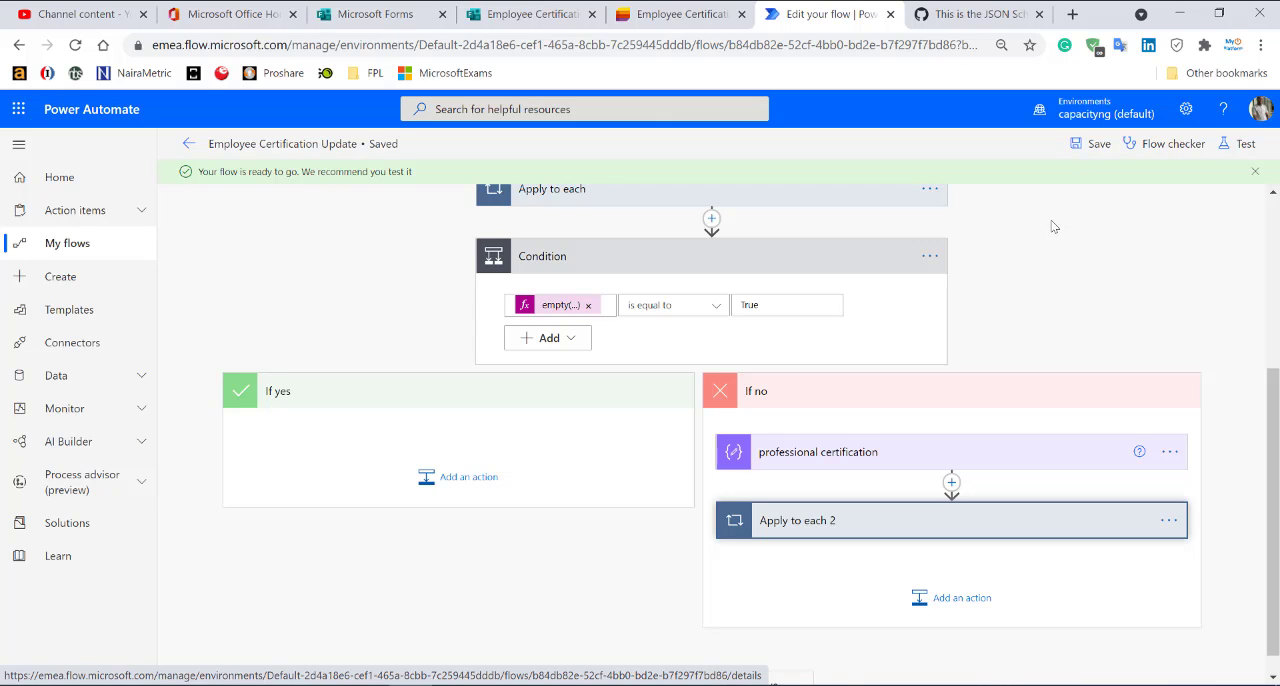
Test the flow automatically with the trigger of the recent failed run, then examine the error details and the Condition's expression result.
click(1240, 144)
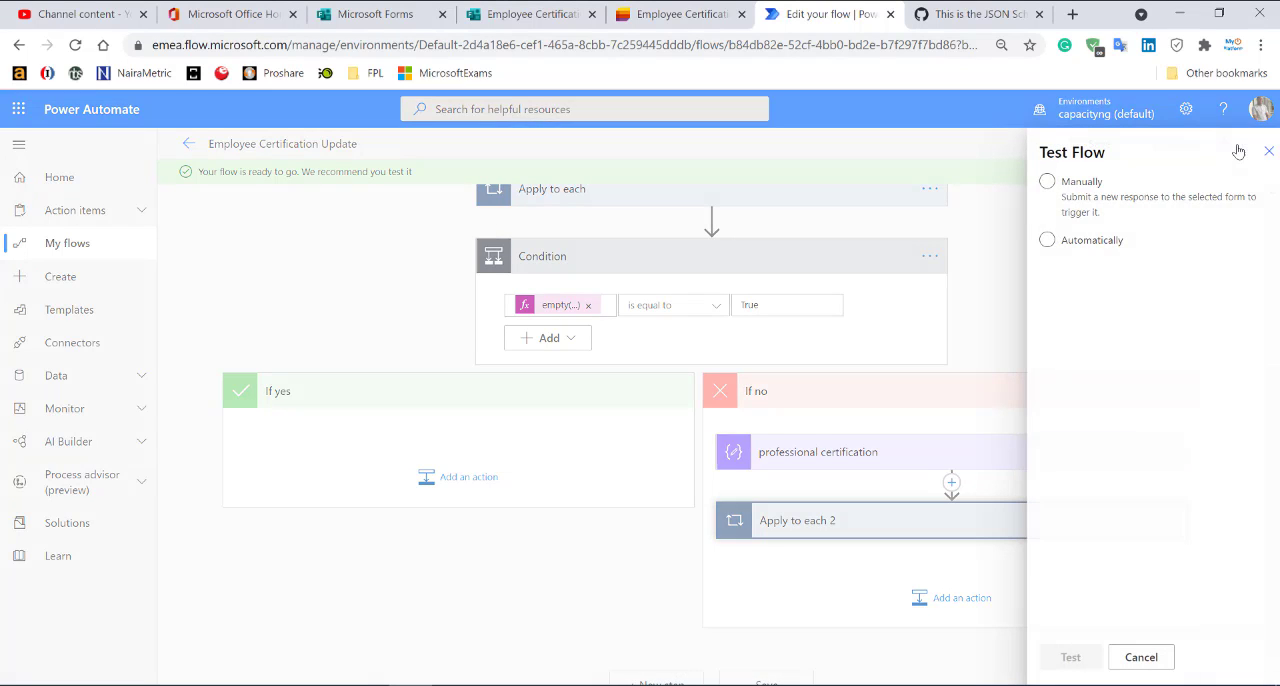
click(1072, 242)
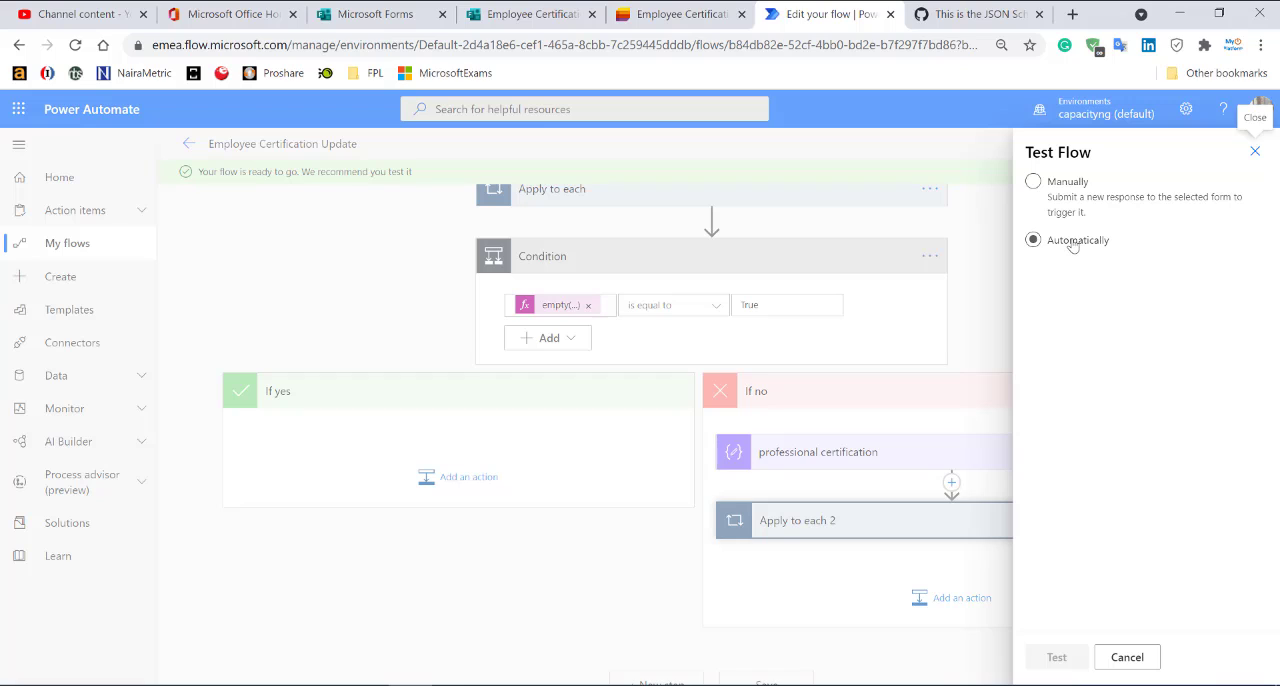
click(1073, 268)
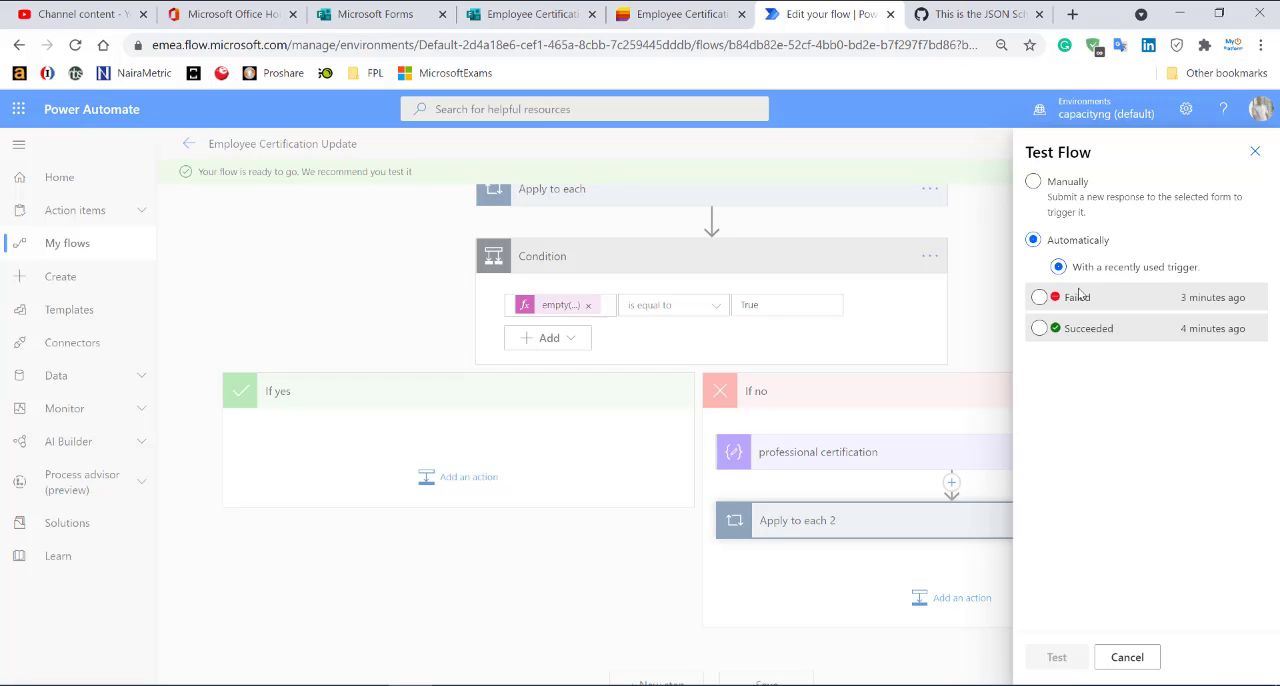
click(1076, 297)
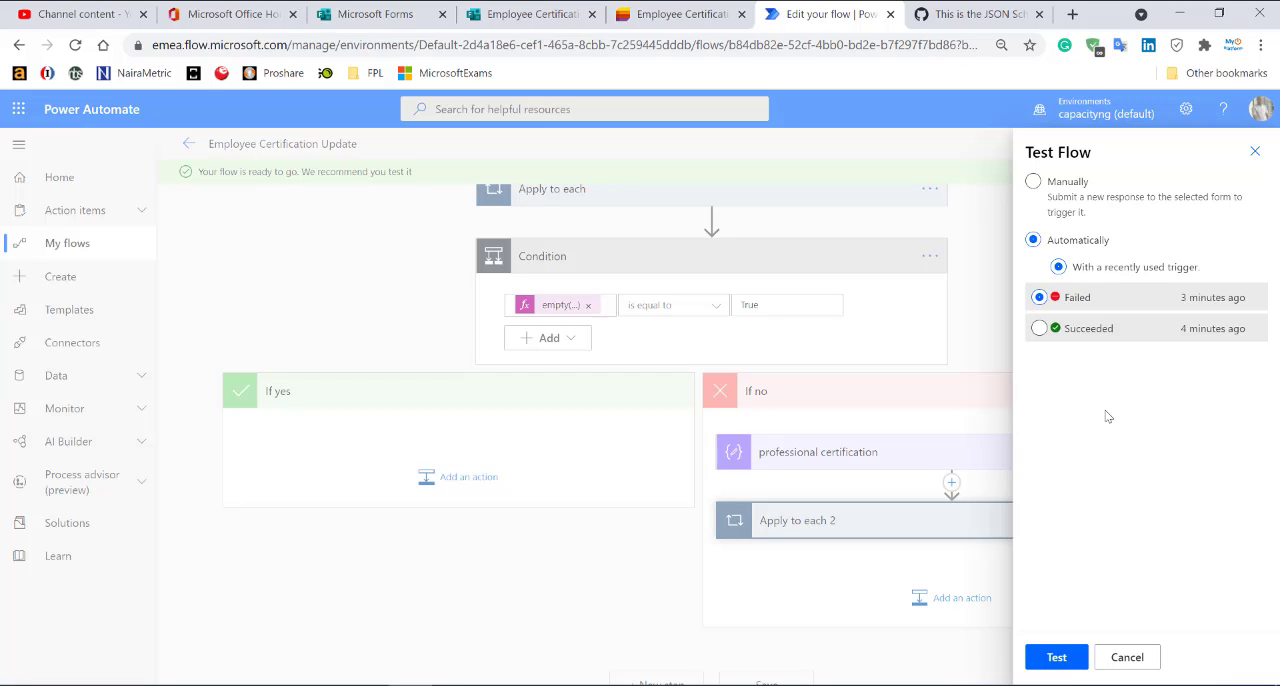
click(1057, 658)
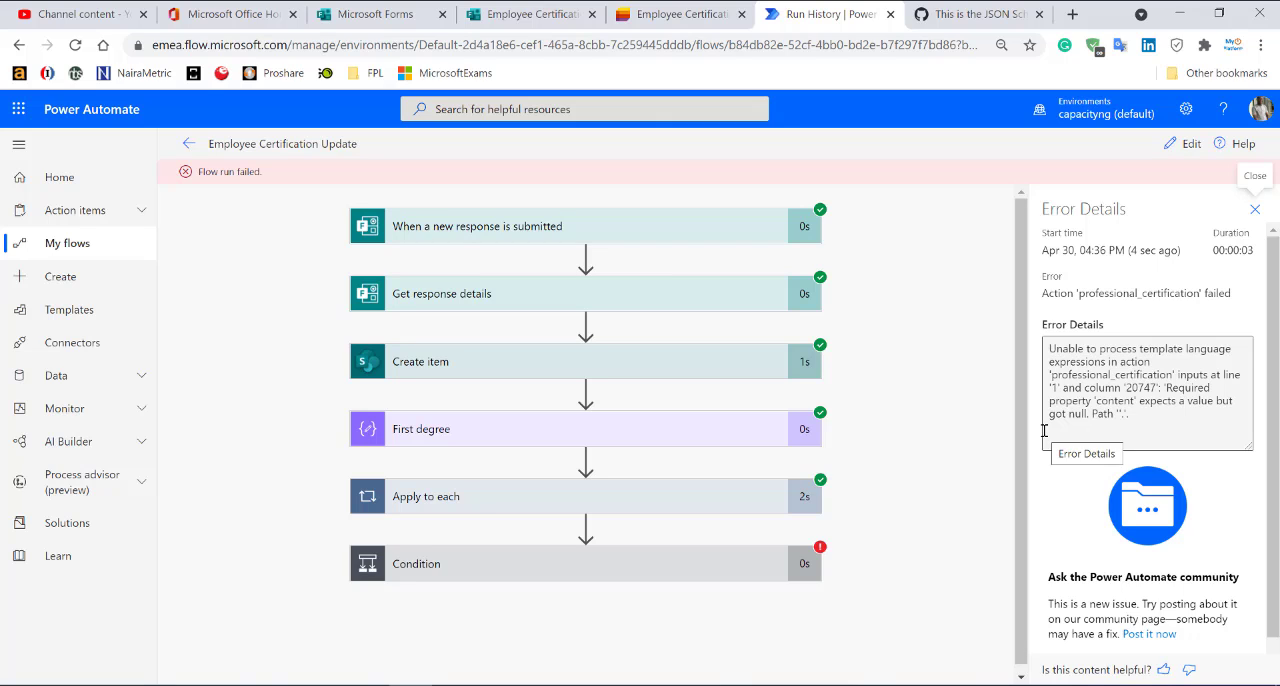
click(701, 577)
scroll(705, 570, down, 3)
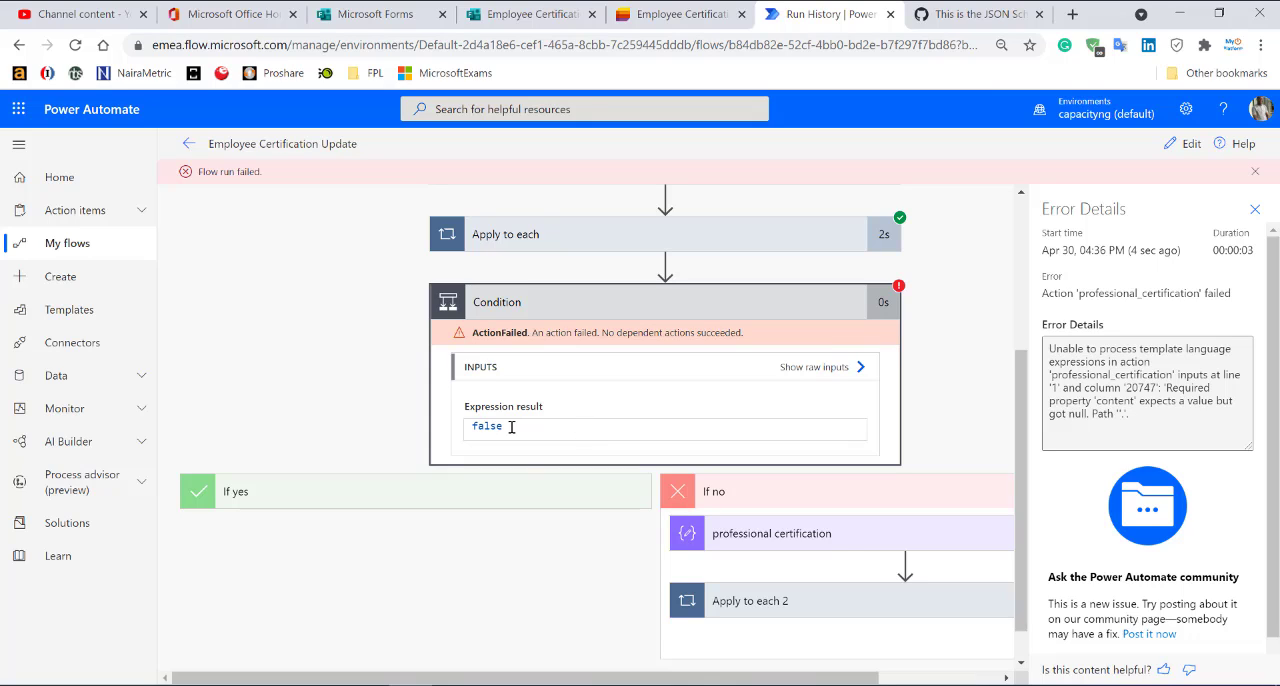
Edit the flow, change the Condition's comparison value to lowercase "true" and save the flow.
click(1173, 143)
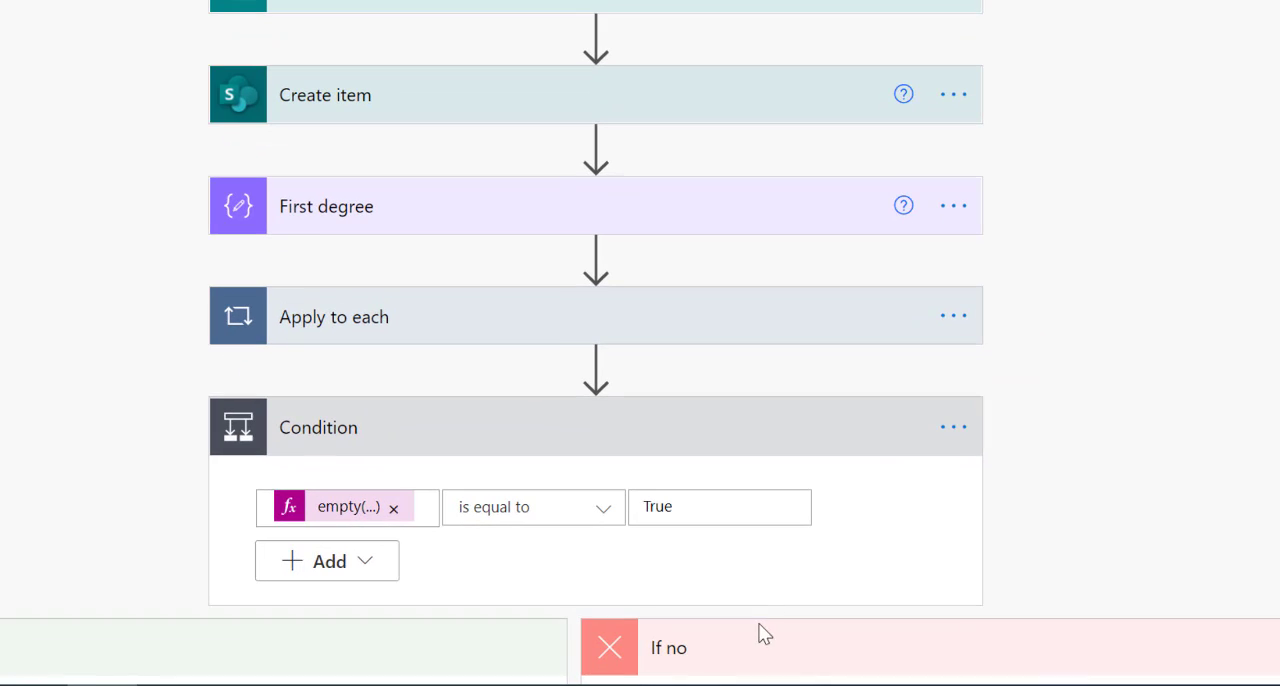
drag(700, 494, 603, 508)
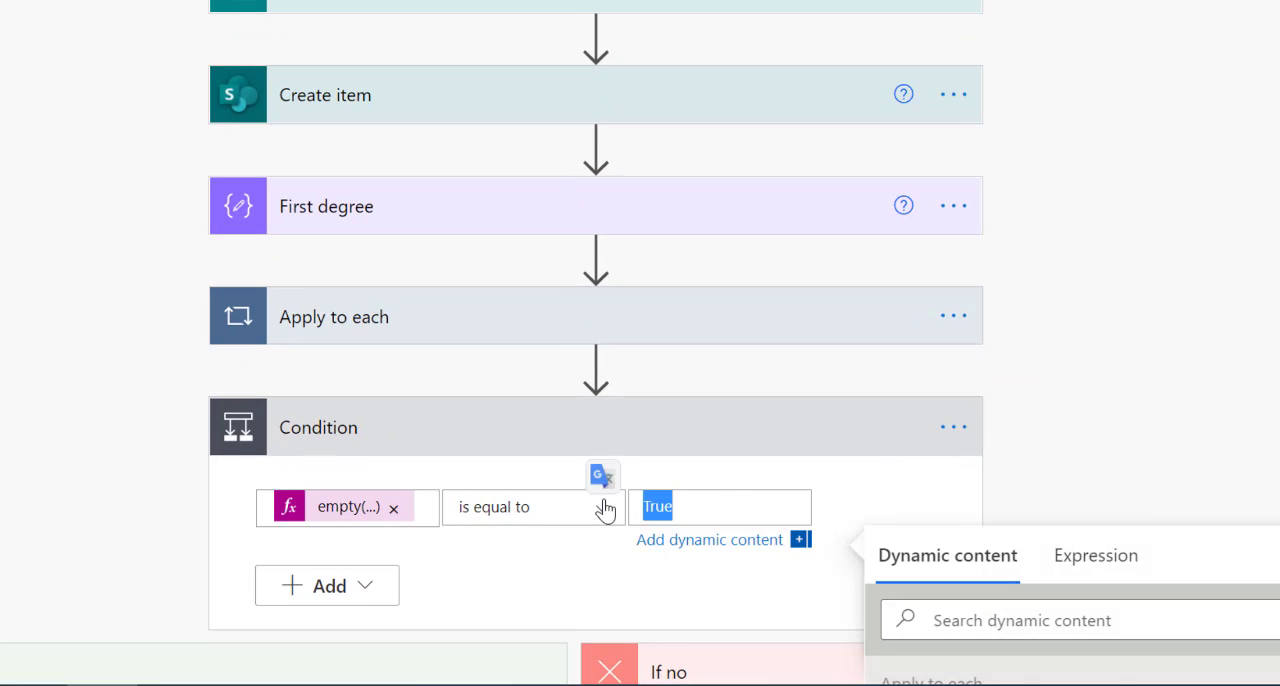
text(true)
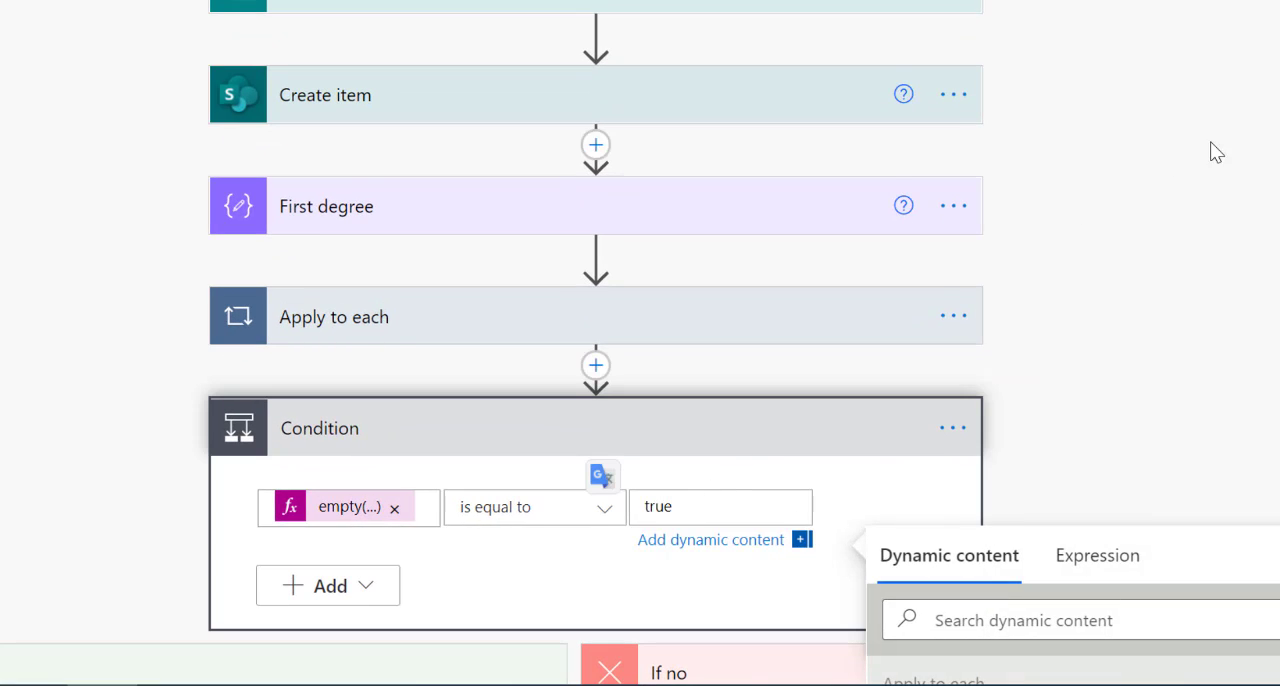
click(1209, 149)
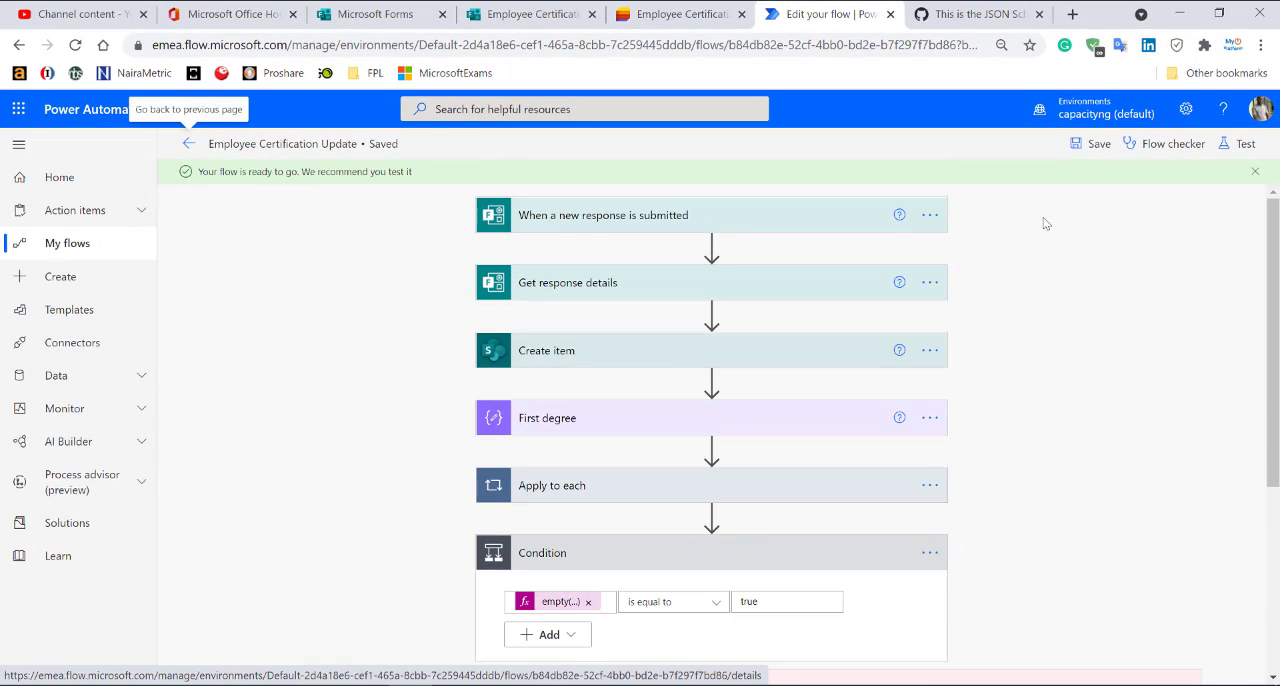
Rerun the flow test automatically with a recently used trigger and check the Condition's expression result.
click(1238, 144)
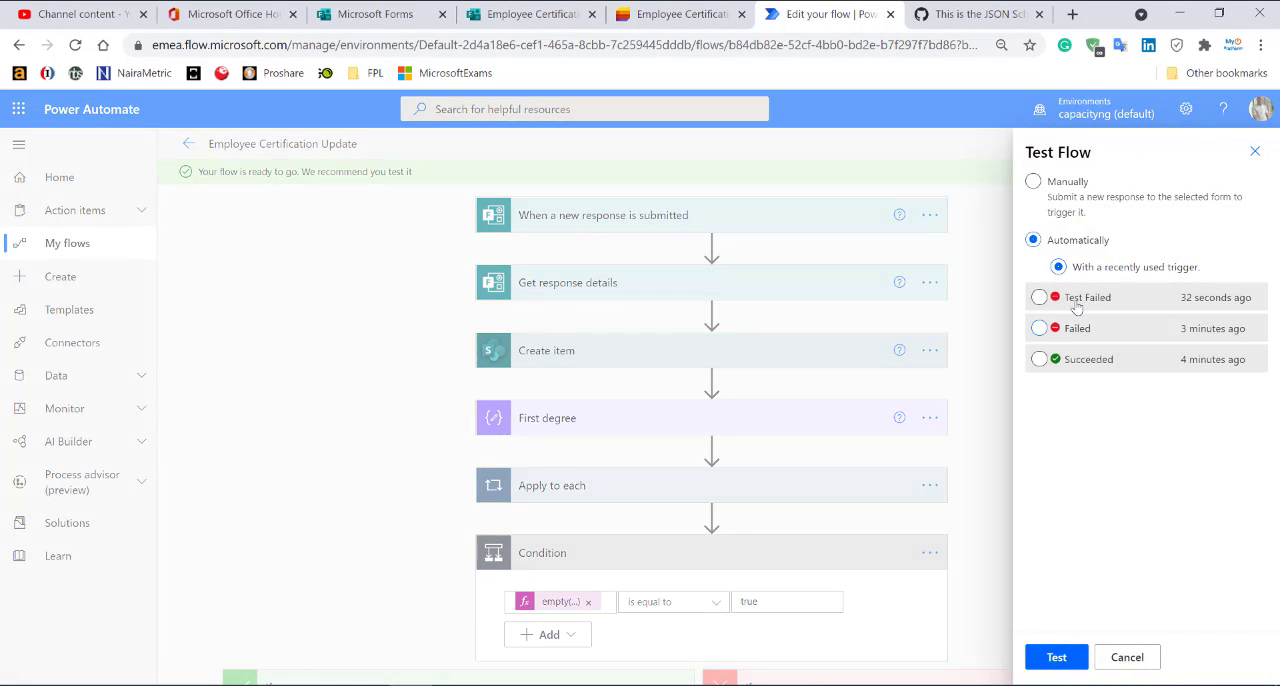
click(1066, 659)
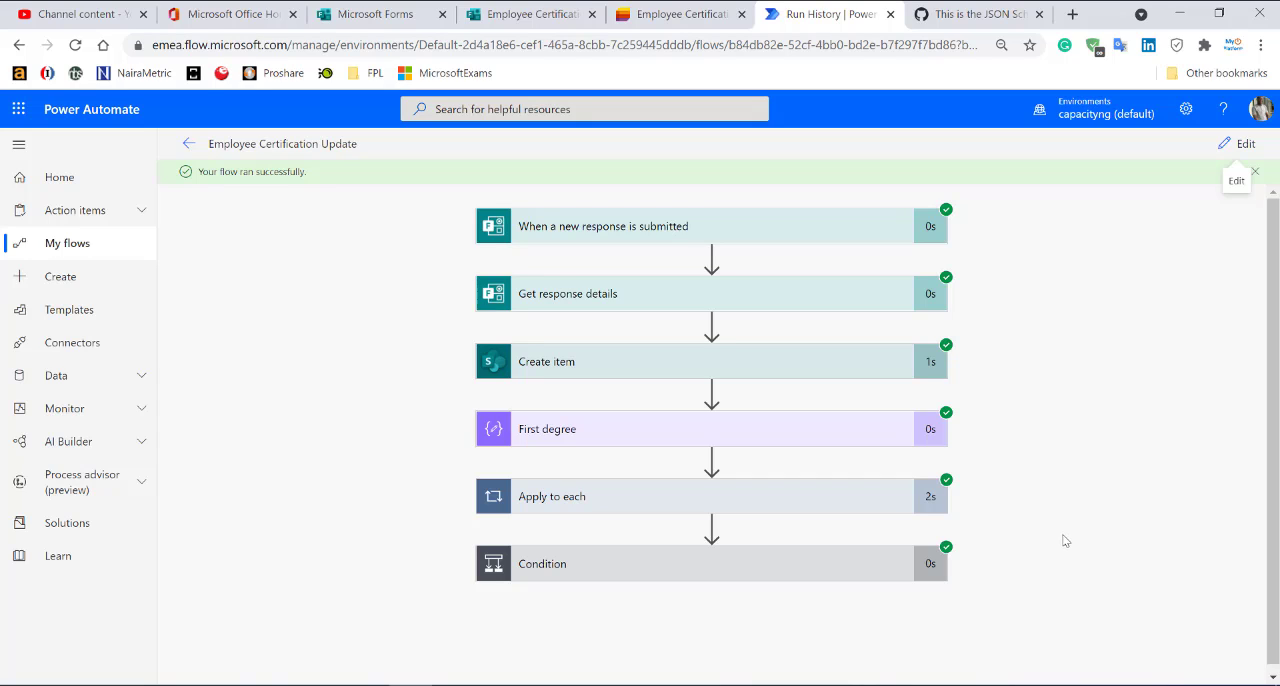
click(832, 567)
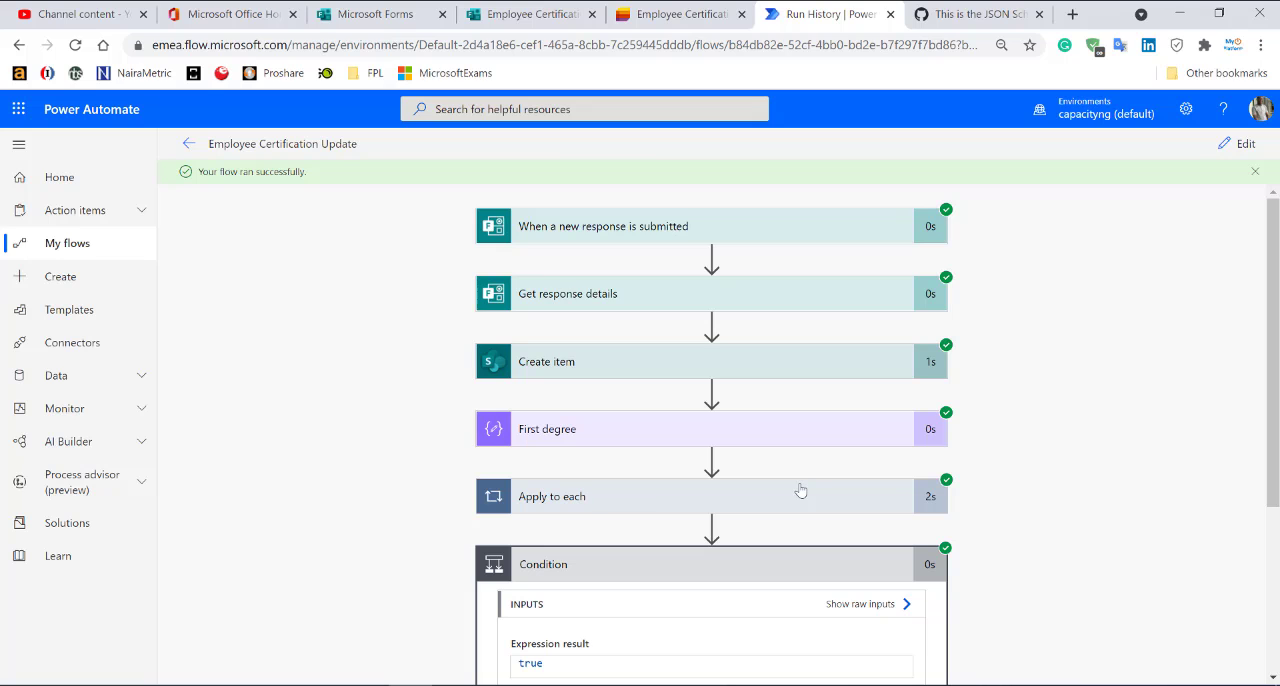
click(816, 567)
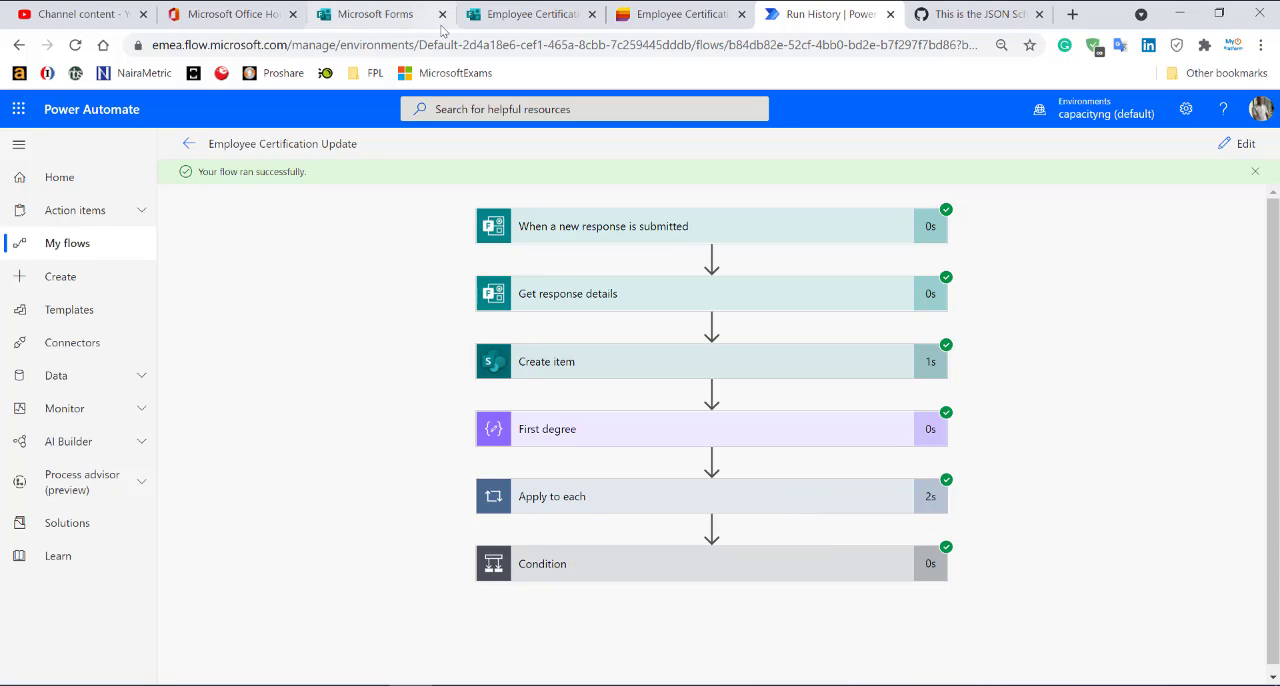
Switch to the Employee Certification Update list in Microsoft Lists, refresh it and check the attachments of the newest item.
click(680, 14)
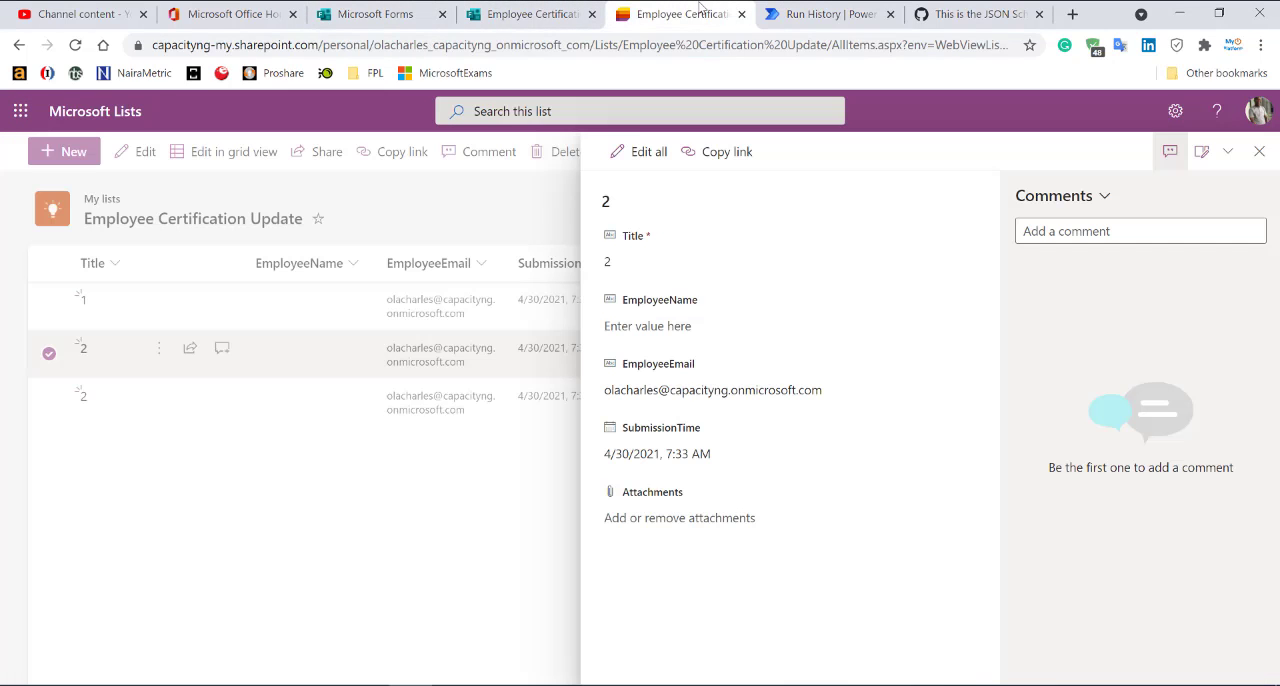
click(386, 516)
click(388, 514)
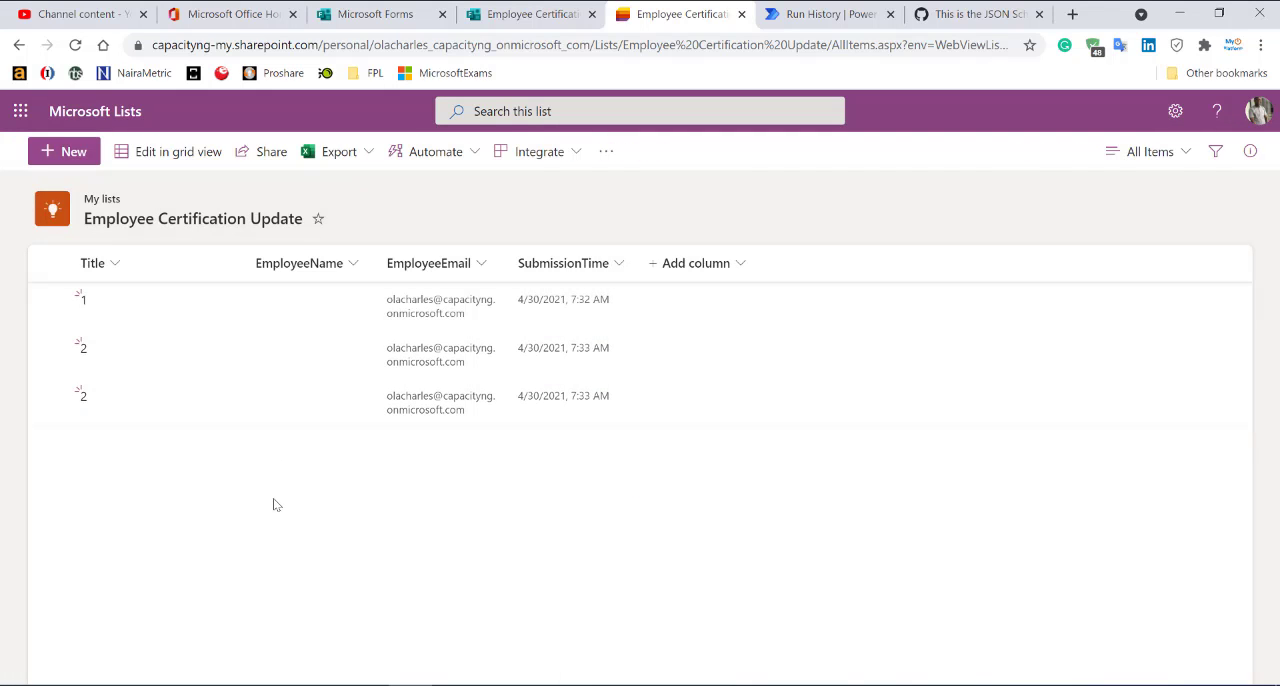
click(307, 402)
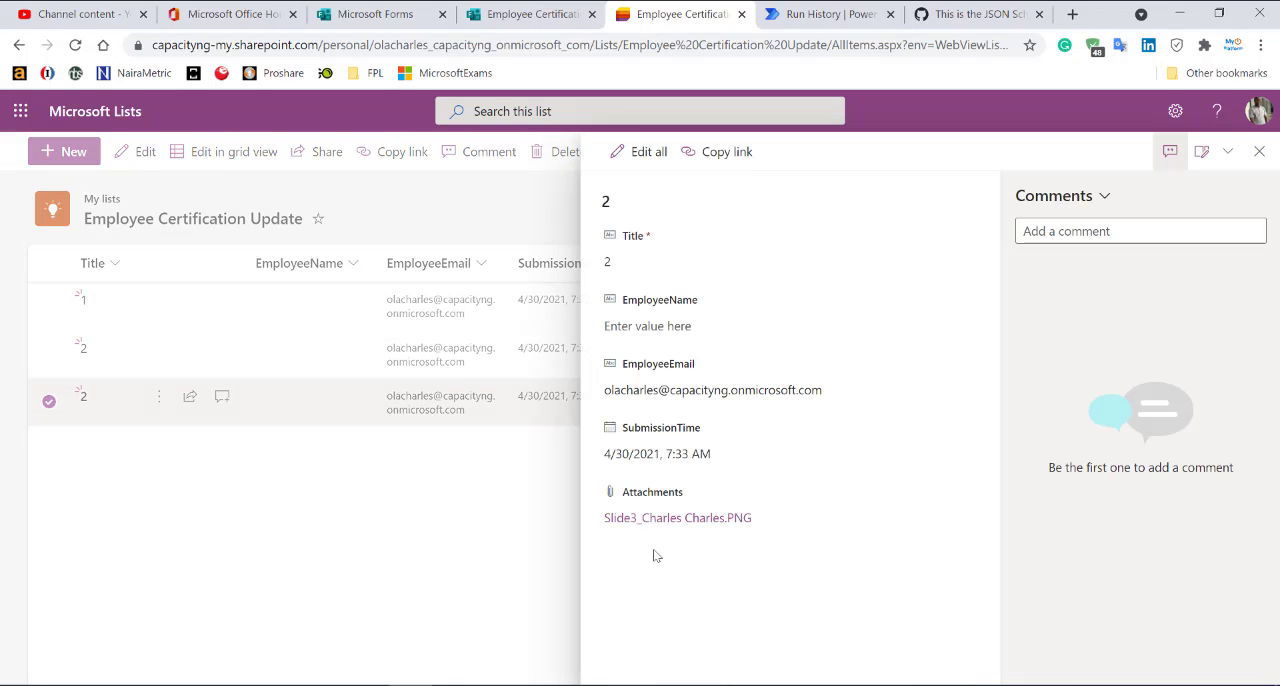
click(474, 525)
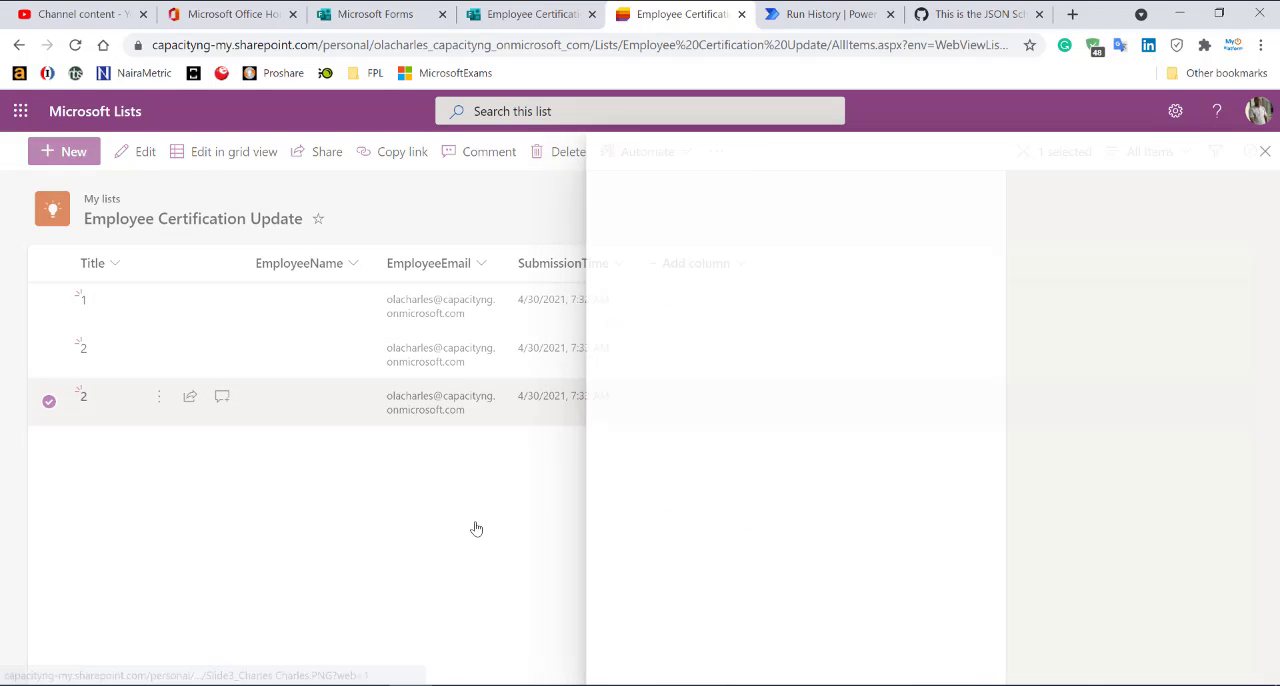
click(75, 45)
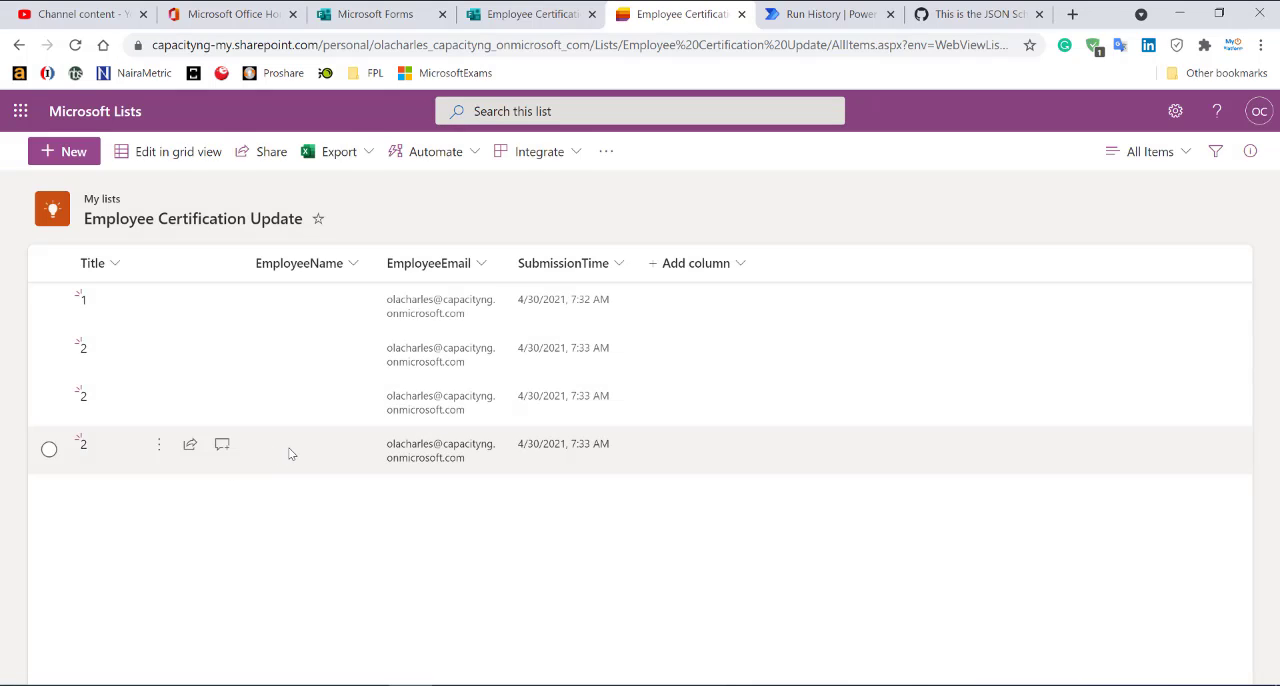
click(282, 456)
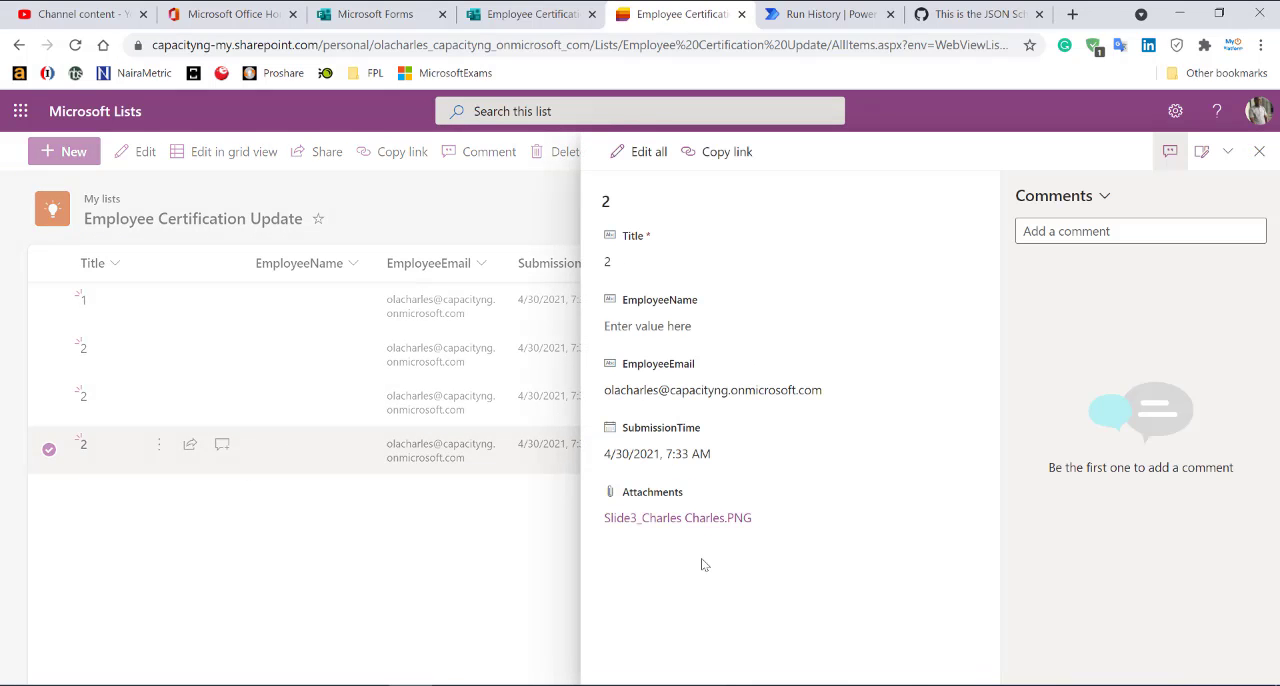
click(417, 570)
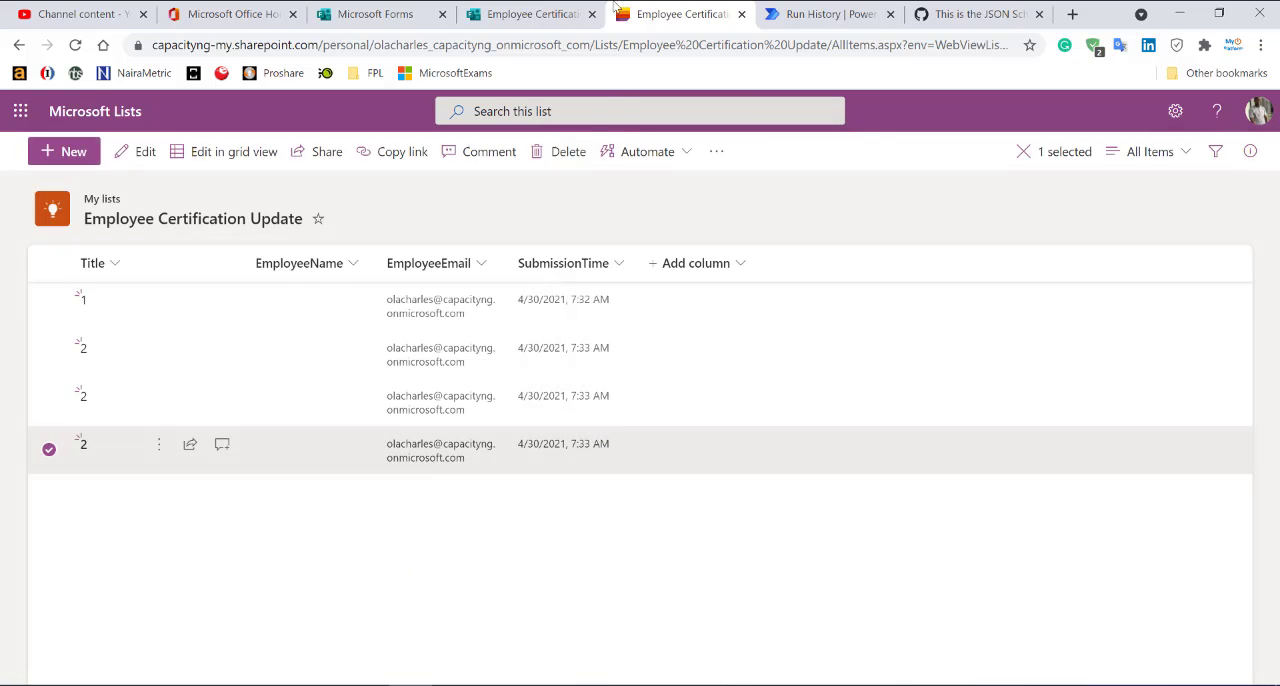
Submit another form response with Slide1.PNG as the first degree certificate and Slide2.PNG as the professional certification.
click(530, 14)
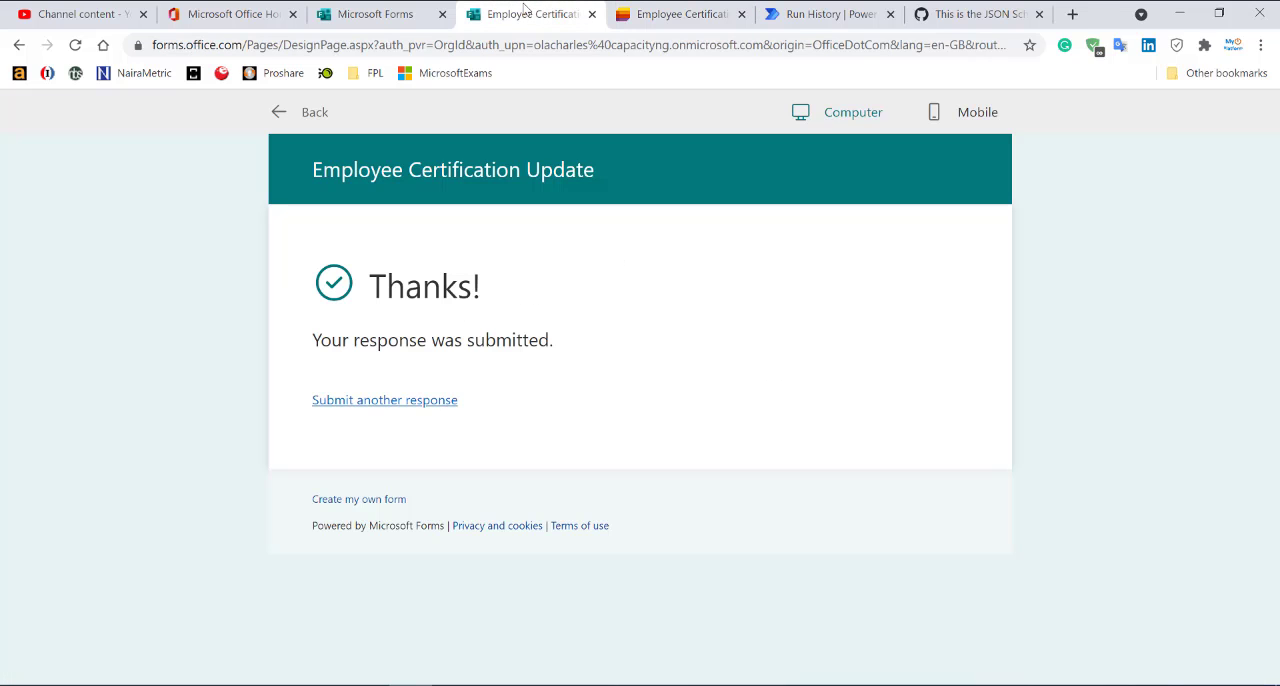
click(408, 401)
click(412, 407)
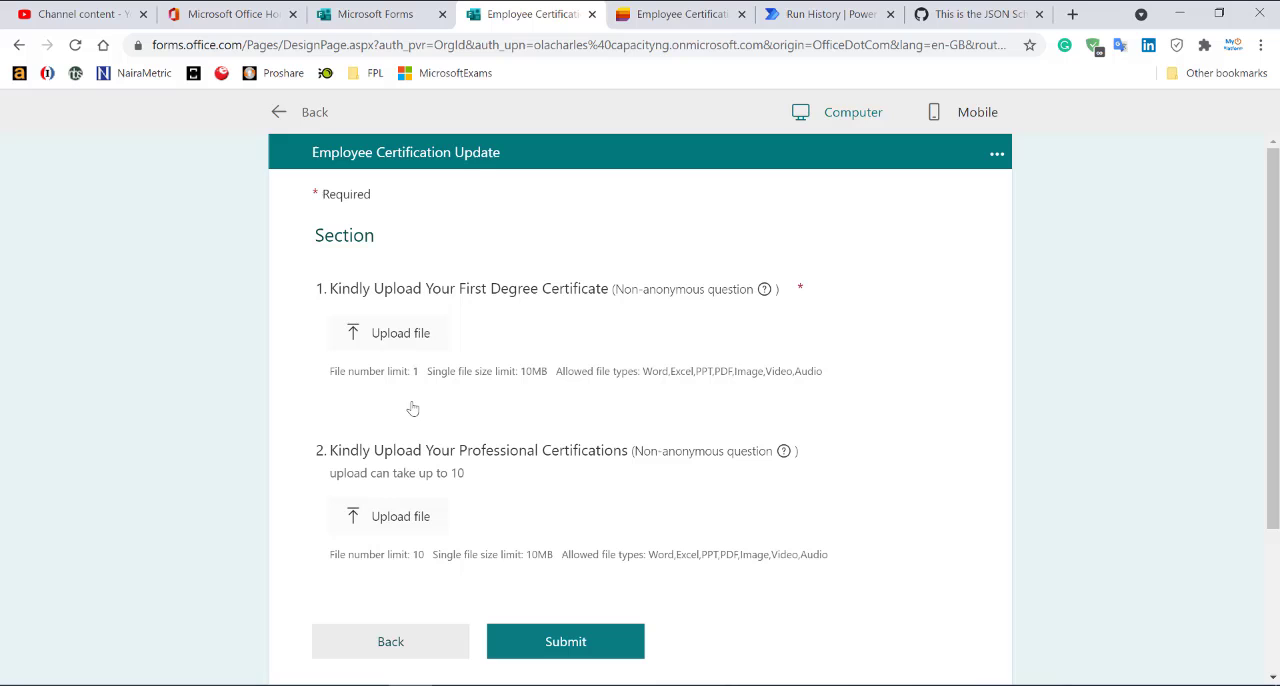
click(400, 348)
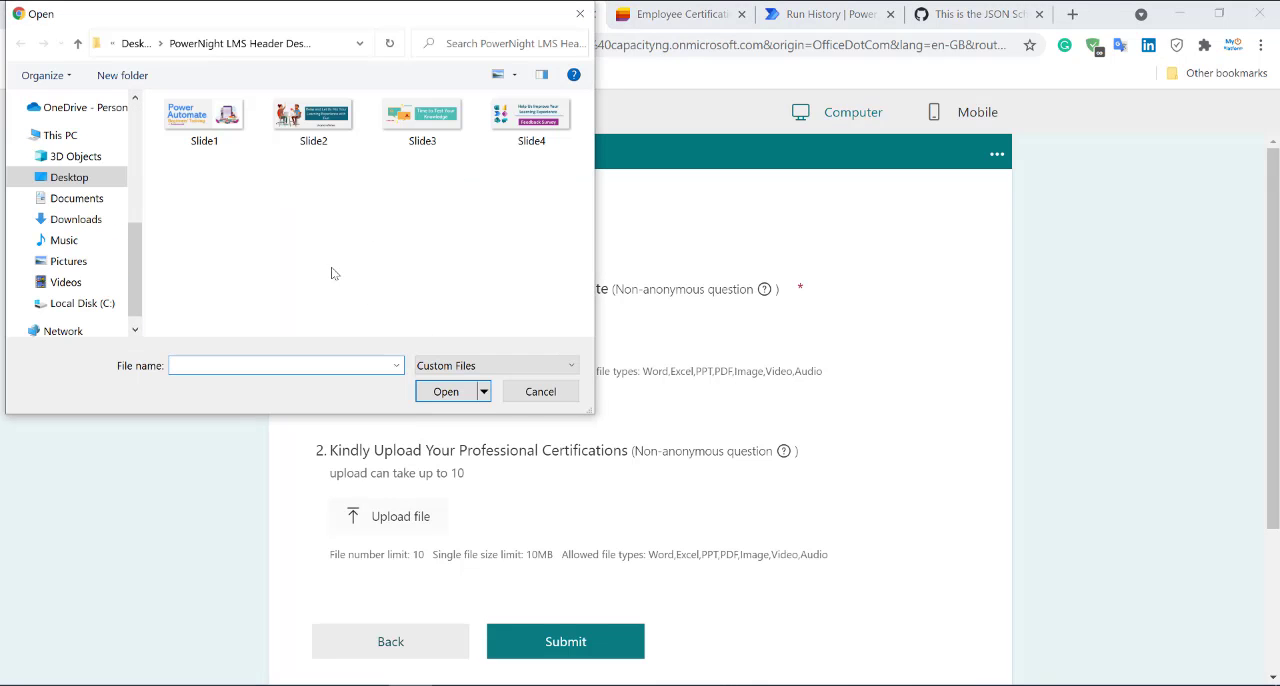
double_click(228, 134)
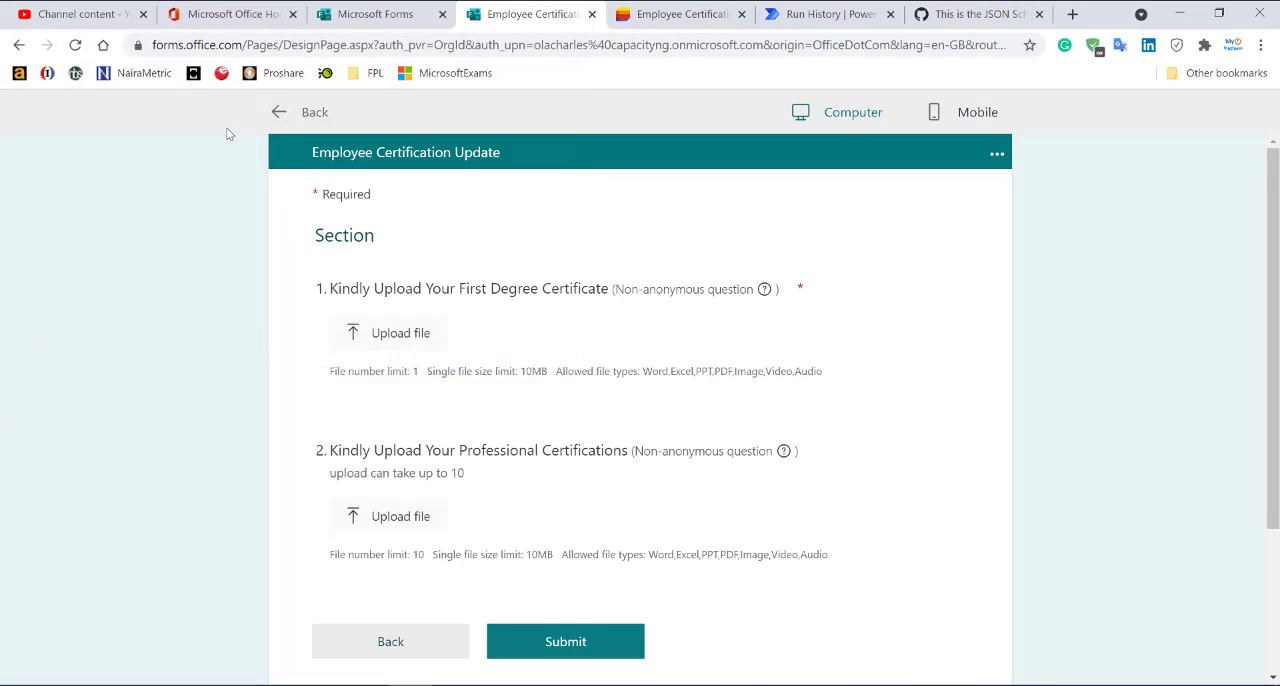
click(399, 494)
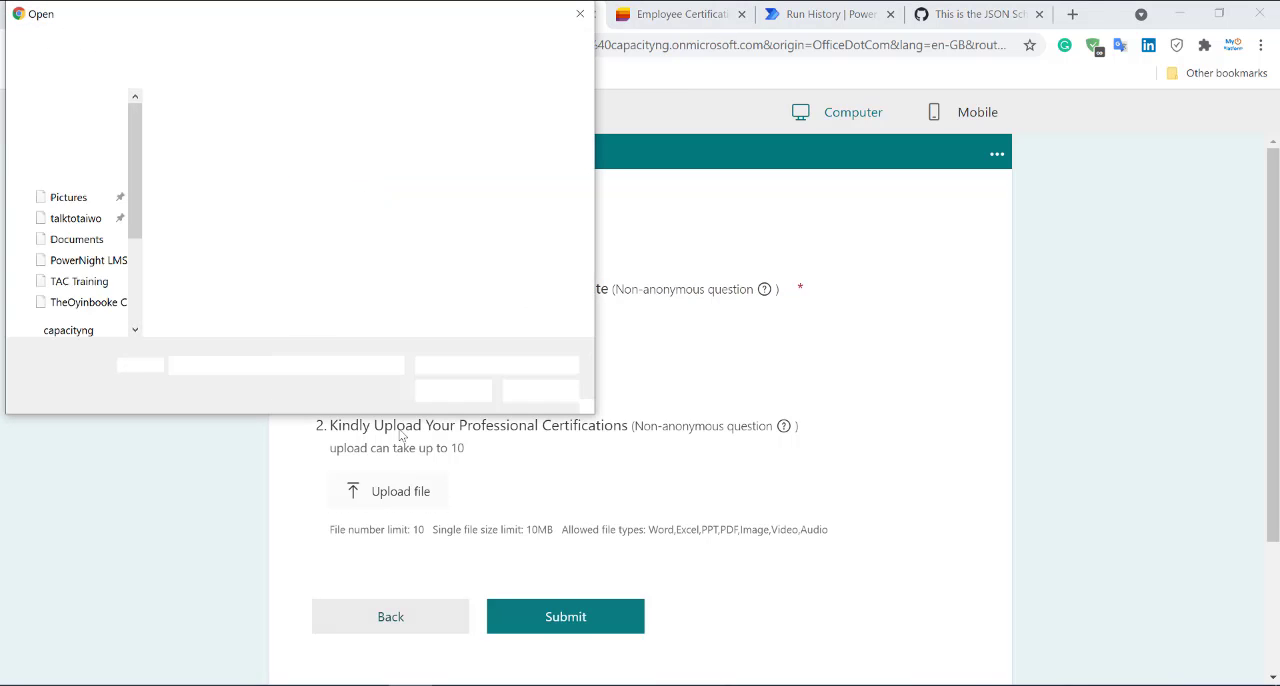
double_click(313, 118)
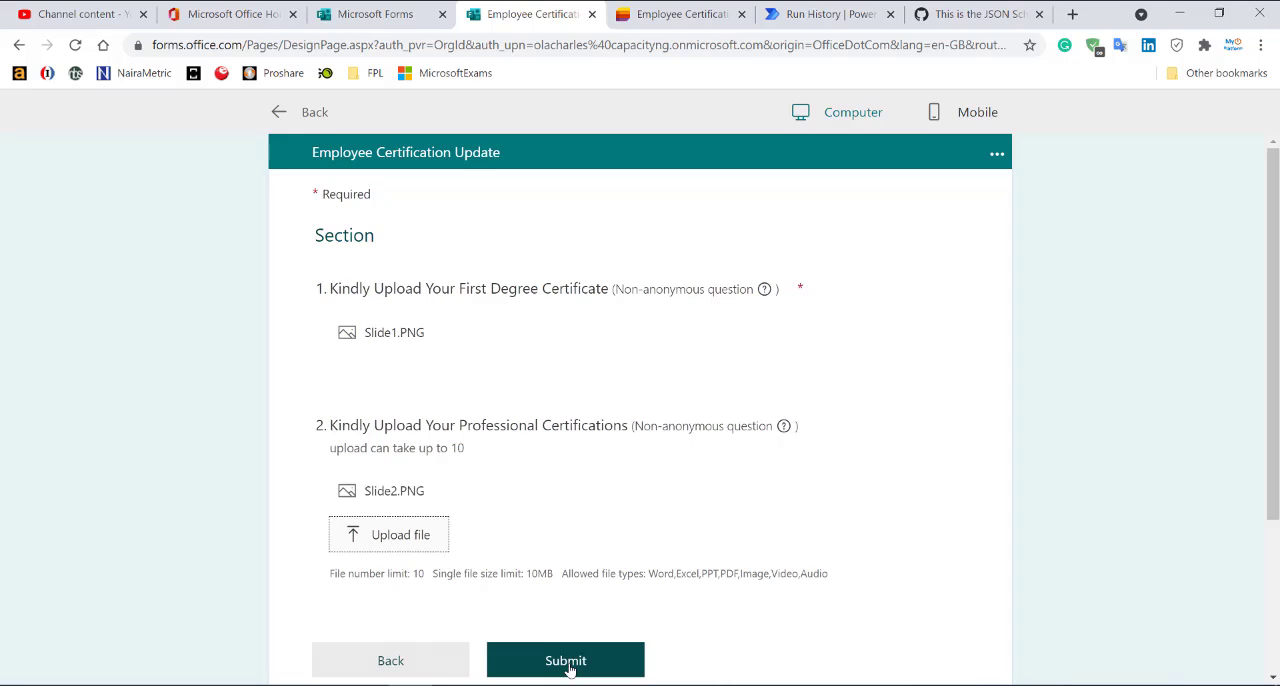
click(567, 662)
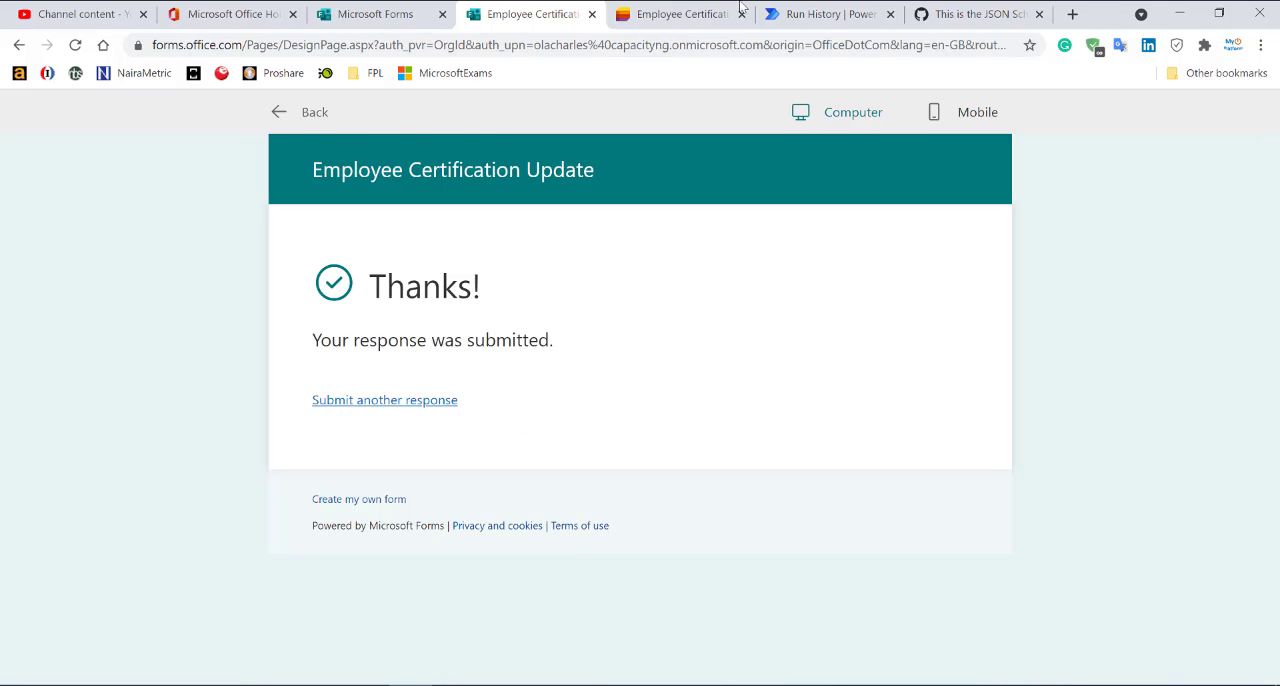
Switch to Power Automate, return to the flow's details page and refresh the run history to check the latest run.
click(828, 14)
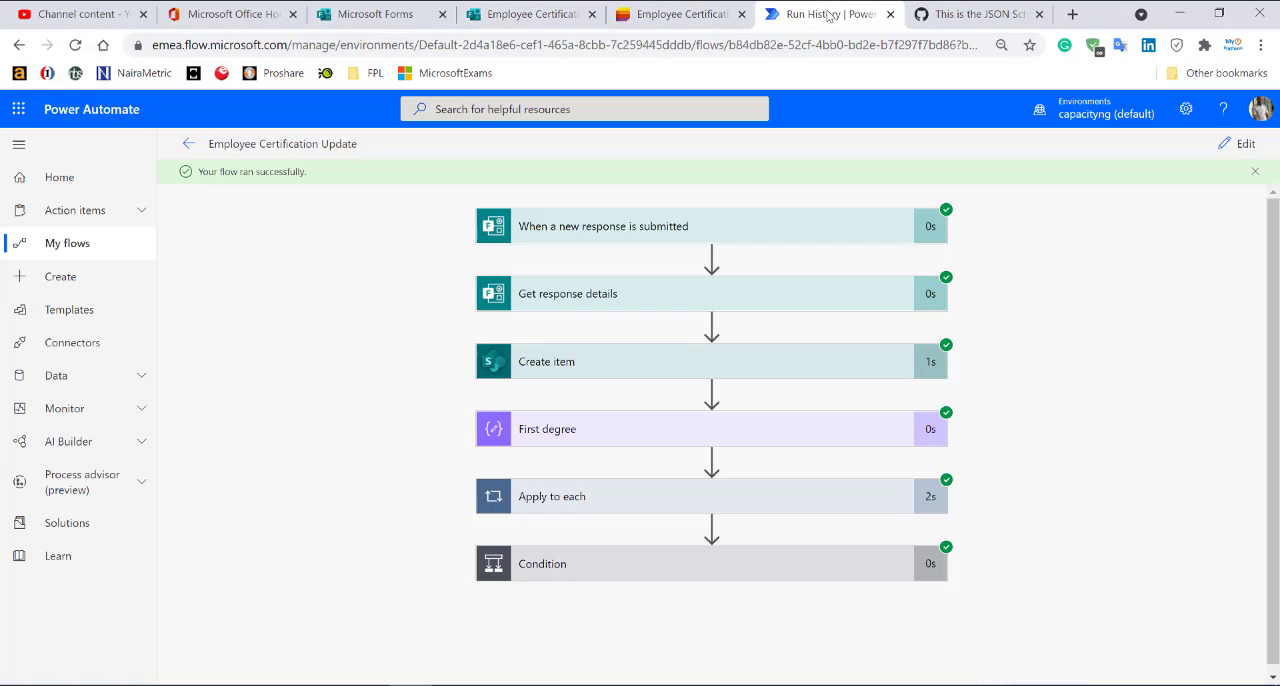
click(188, 143)
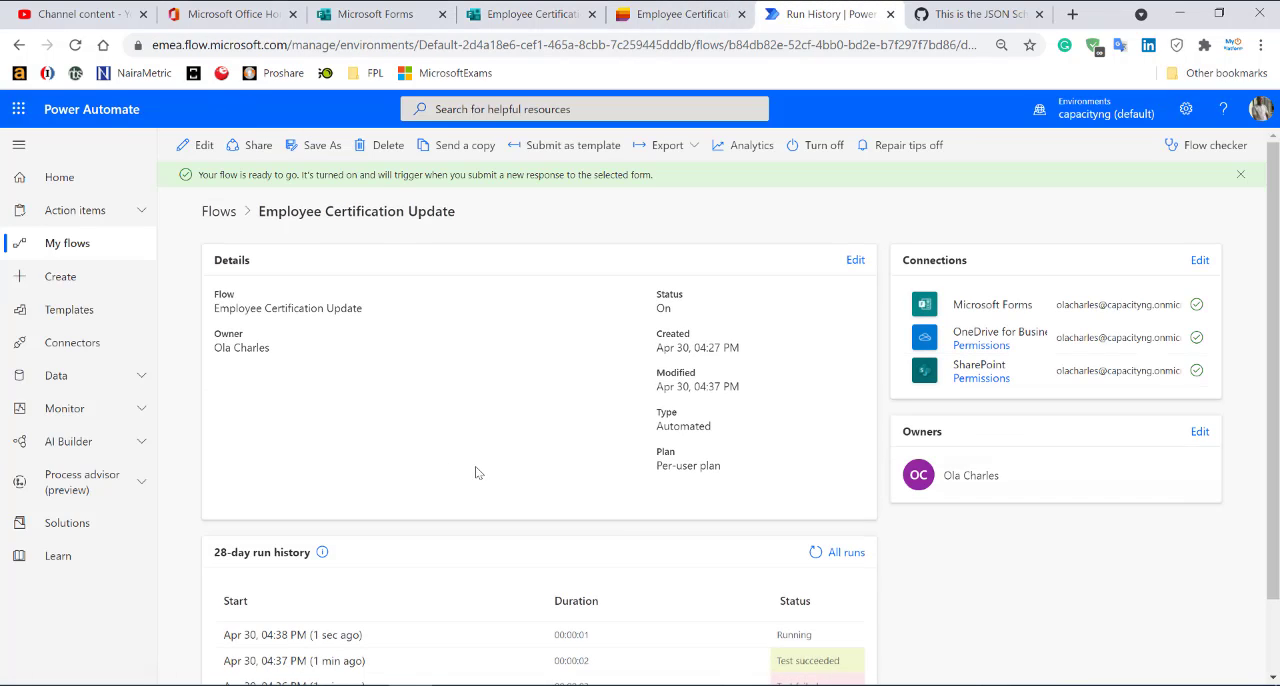
click(670, 16)
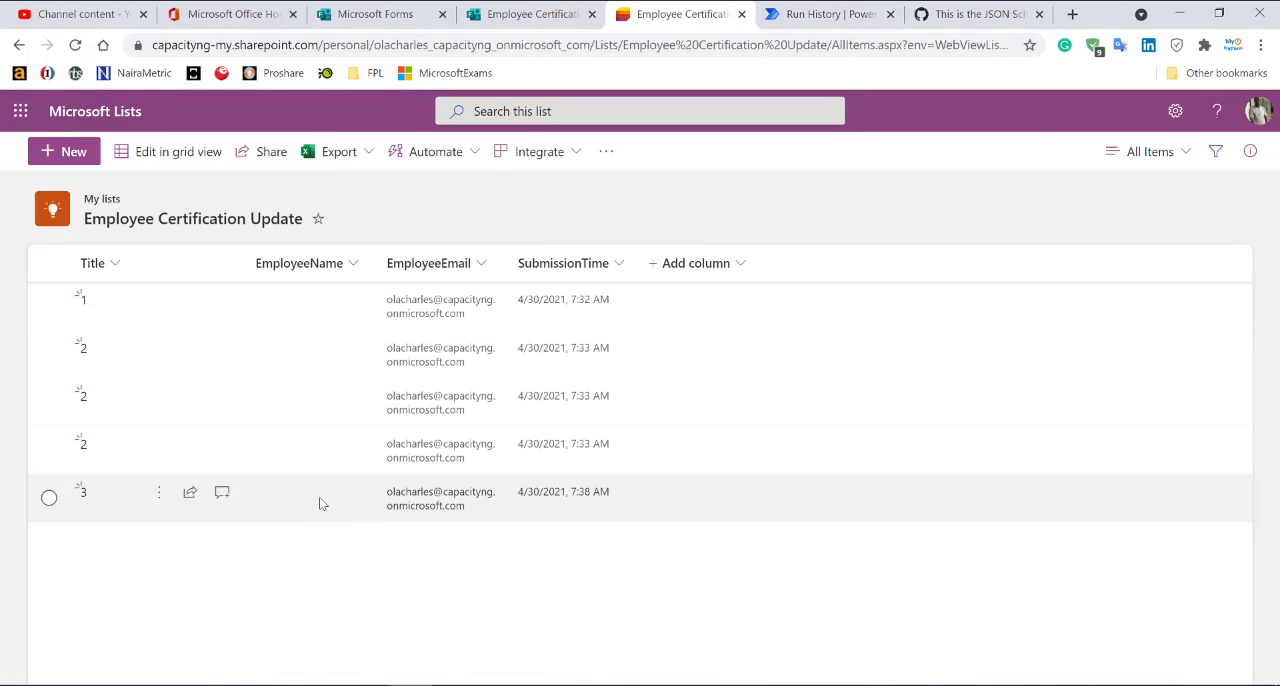
click(825, 14)
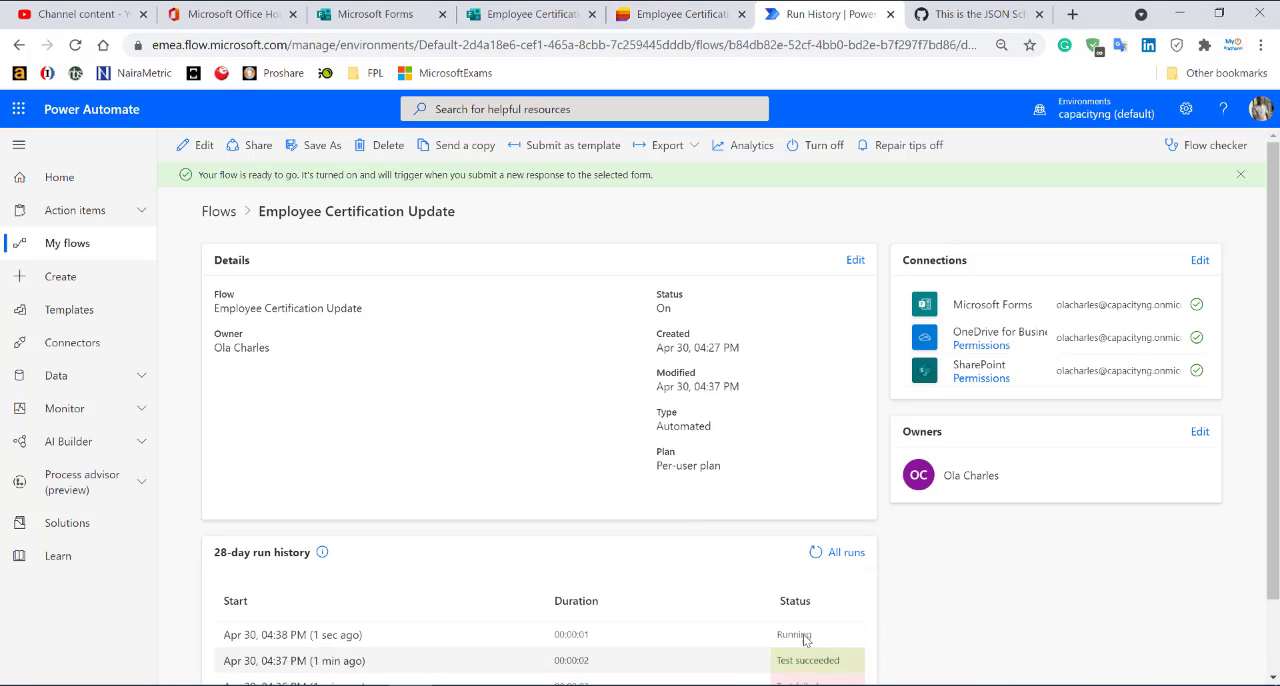
click(816, 554)
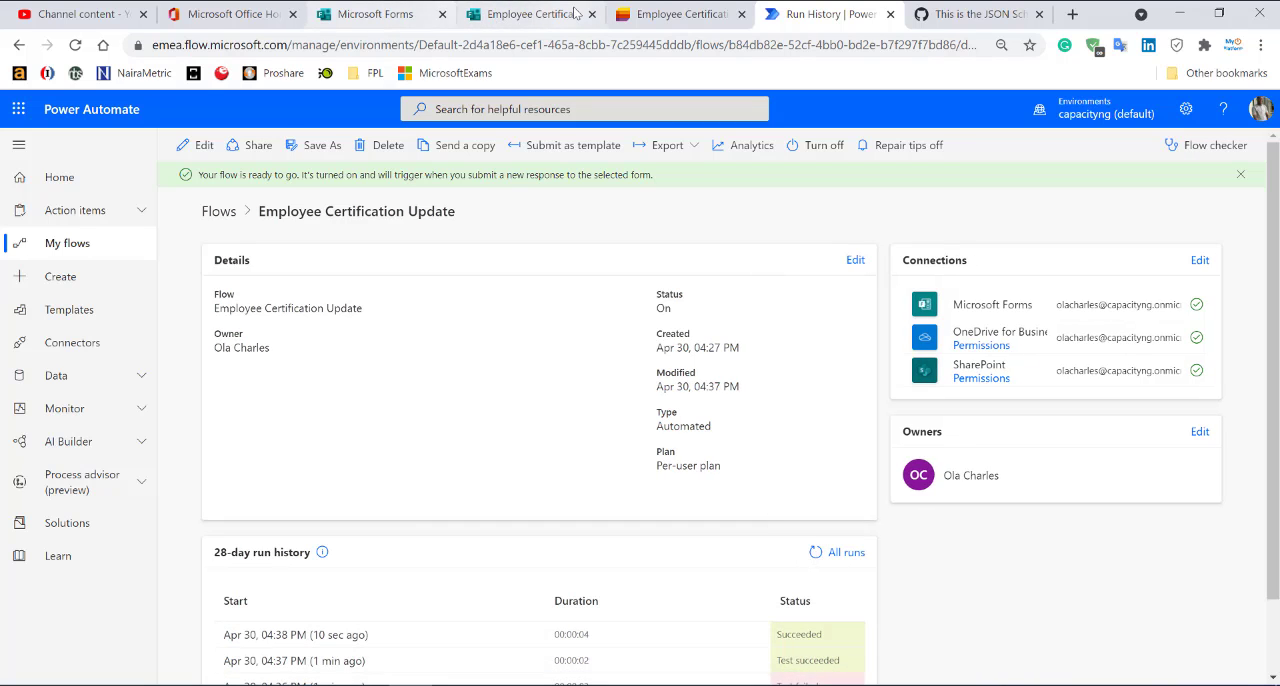
Switch to the Employee Certification Update list and open the item titled 3 to examine its attachments.
click(675, 14)
click(253, 497)
double_click(253, 497)
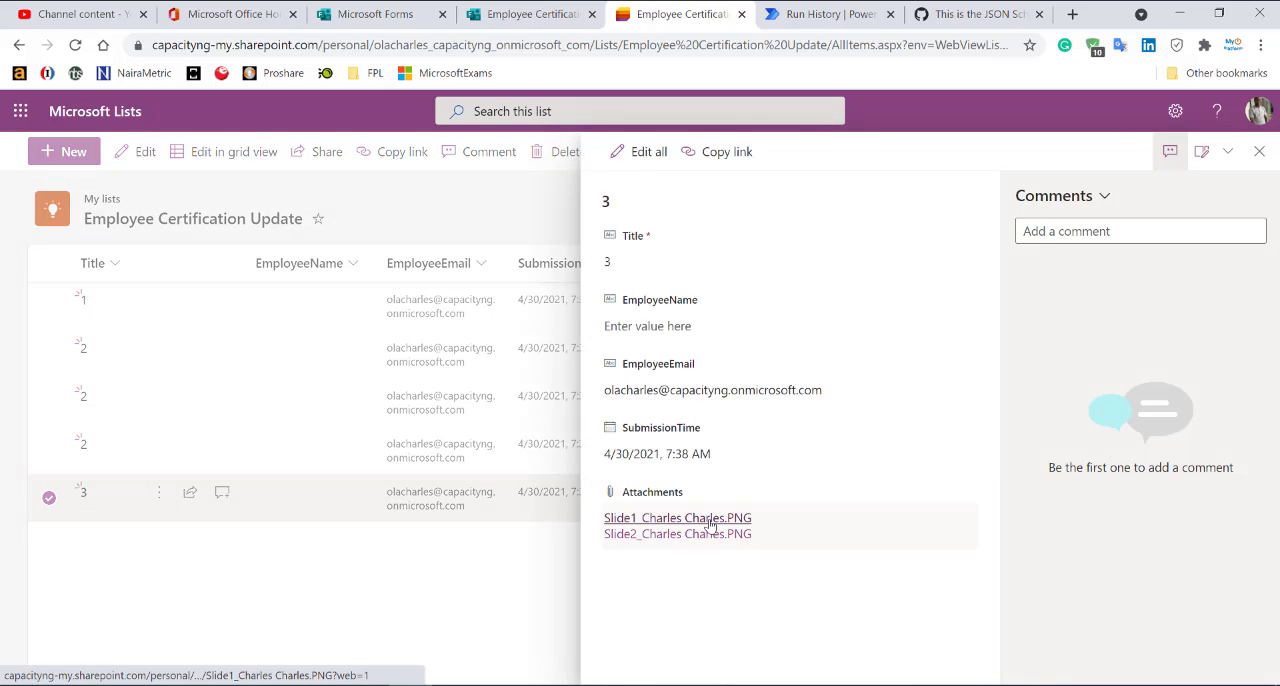
Switch to the form and submit another response with only Slide1.PNG as the first degree certificate, leaving the professional certifications upload empty.
click(824, 17)
click(524, 10)
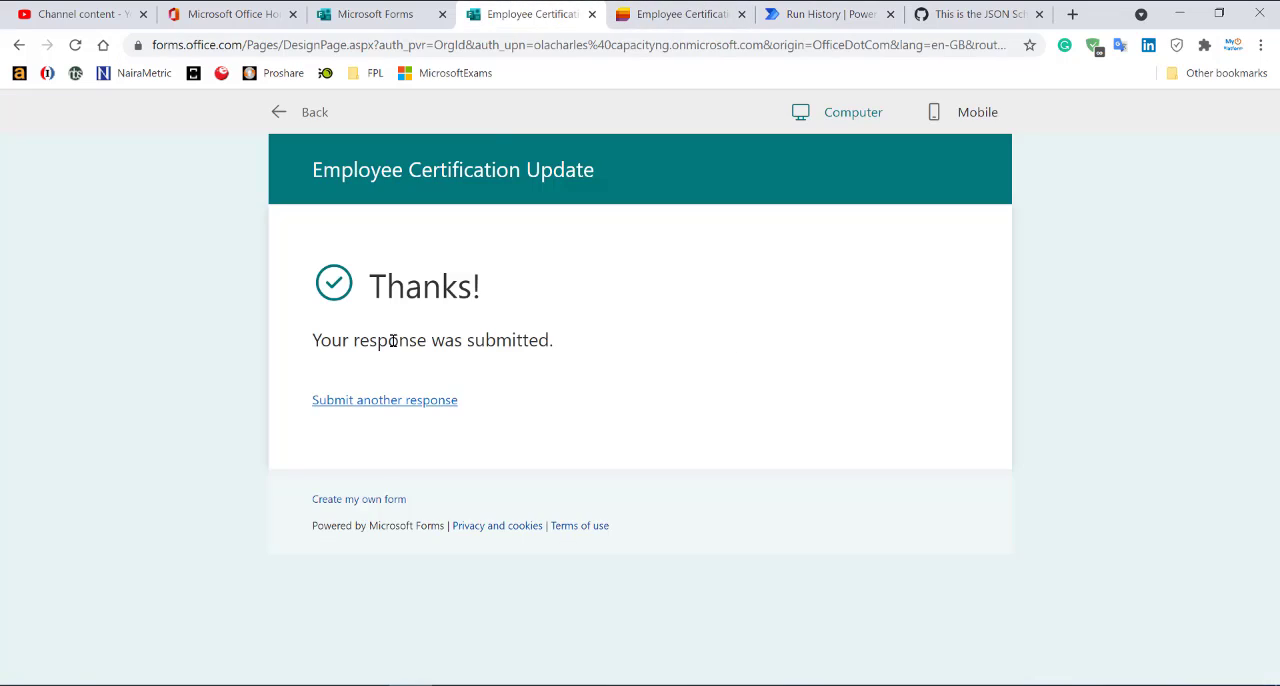
click(381, 400)
click(381, 403)
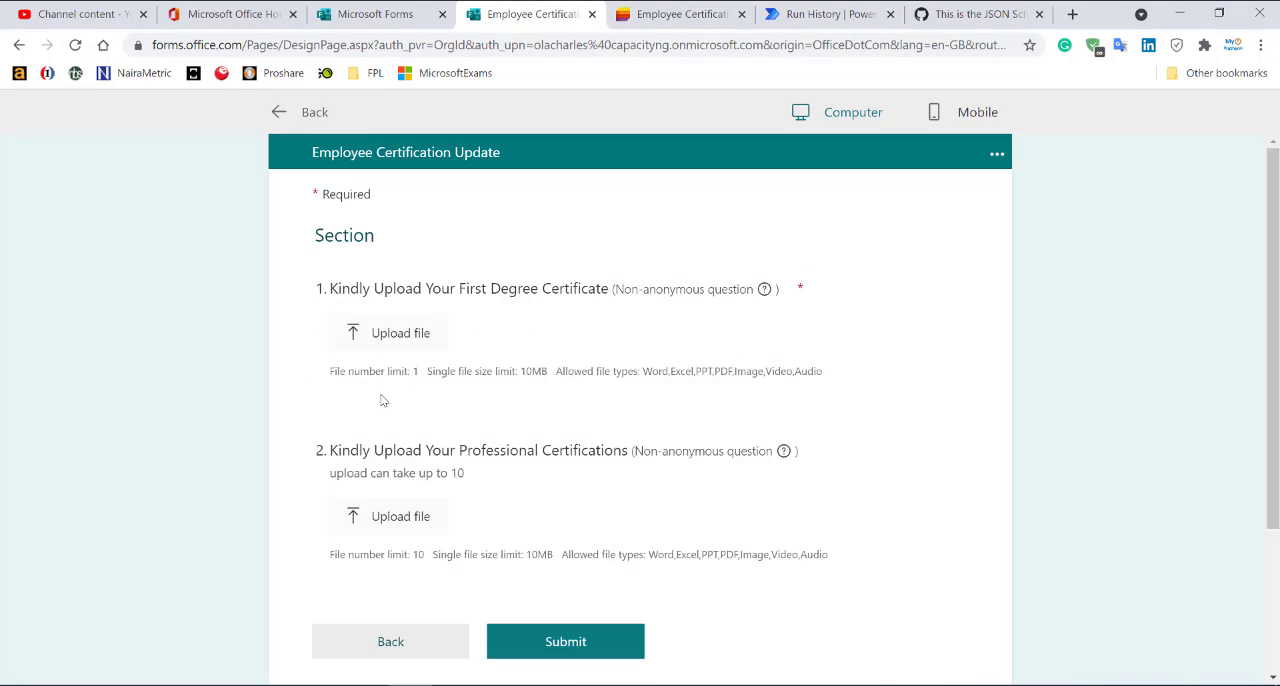
click(400, 333)
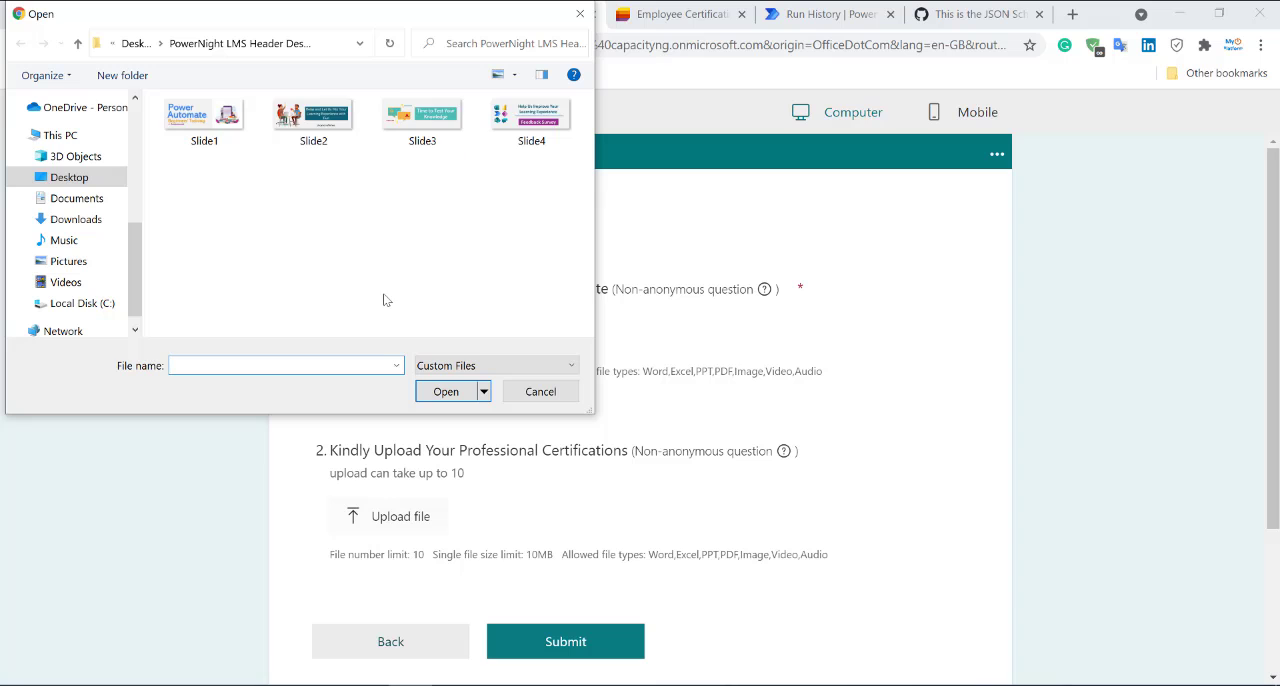
double_click(204, 121)
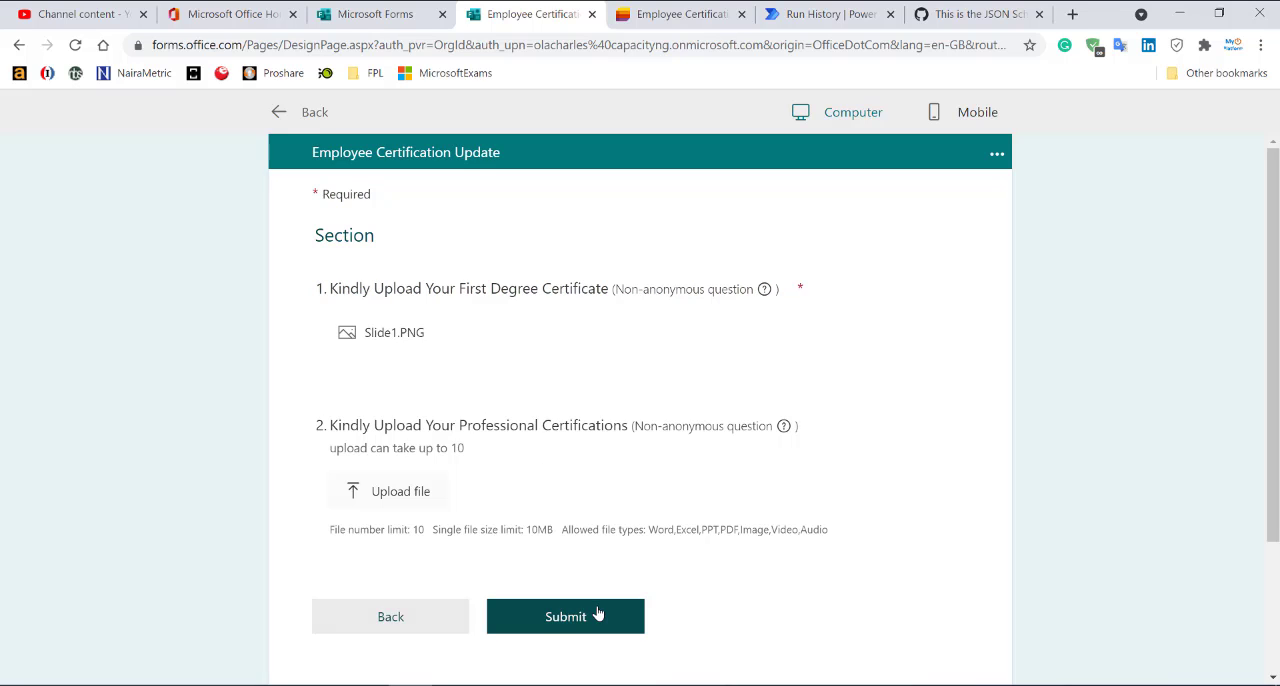
click(578, 618)
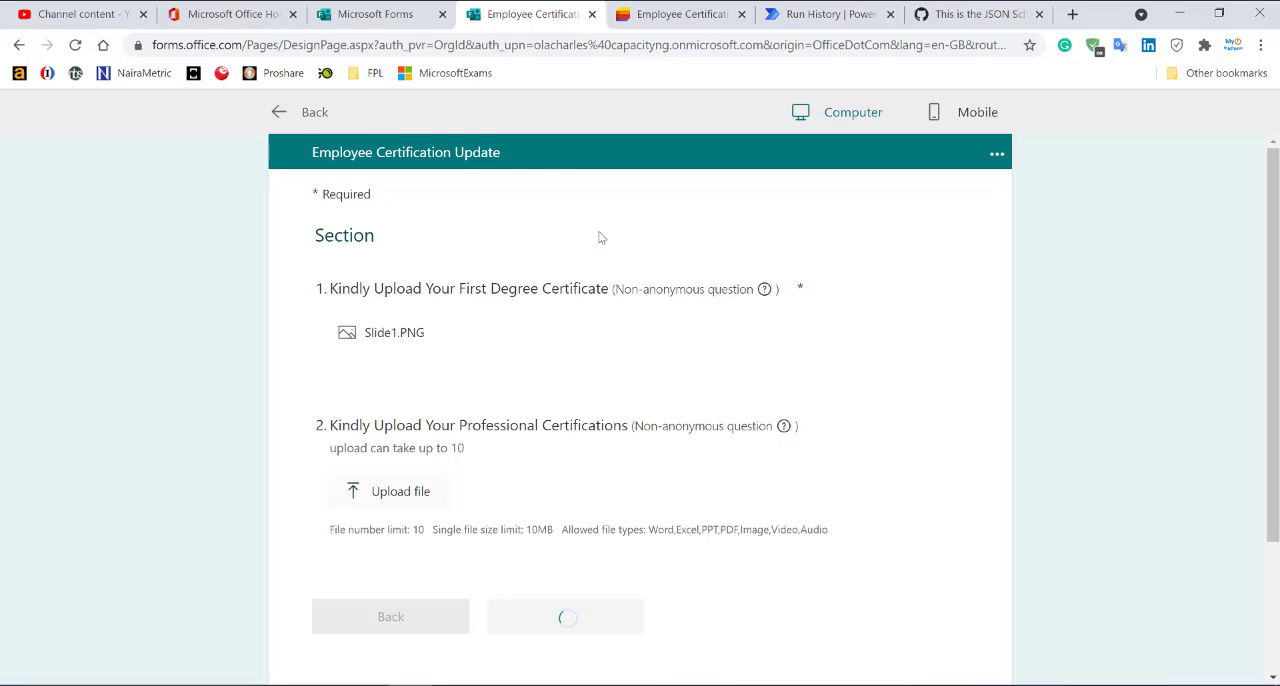
Switch to Power Automate and refresh the flow's 28-day run history to check the latest run.
click(812, 22)
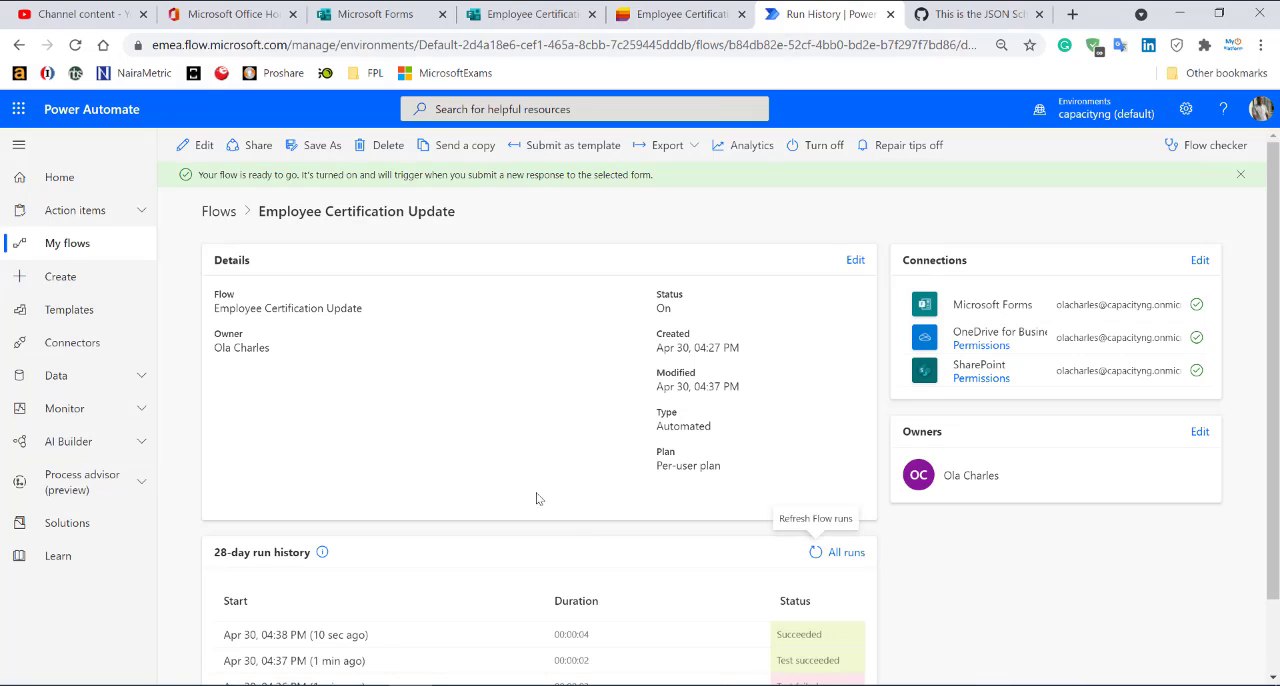
click(808, 553)
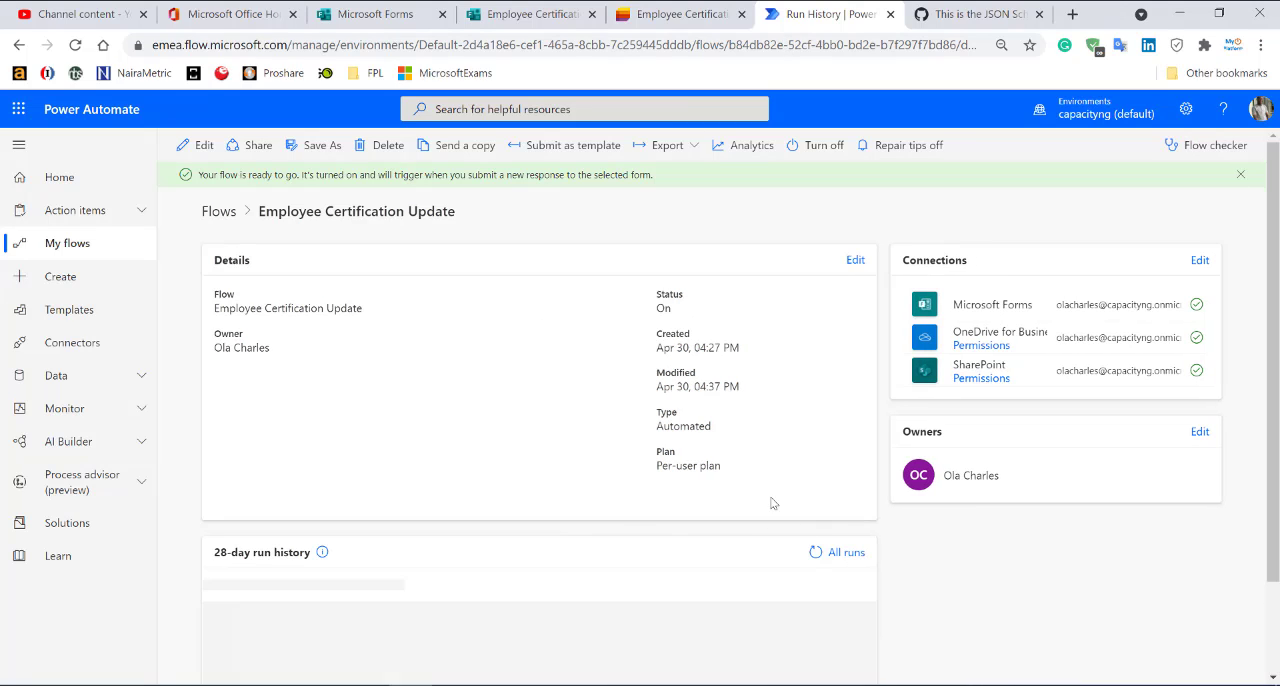
scroll(740, 473, down, 2)
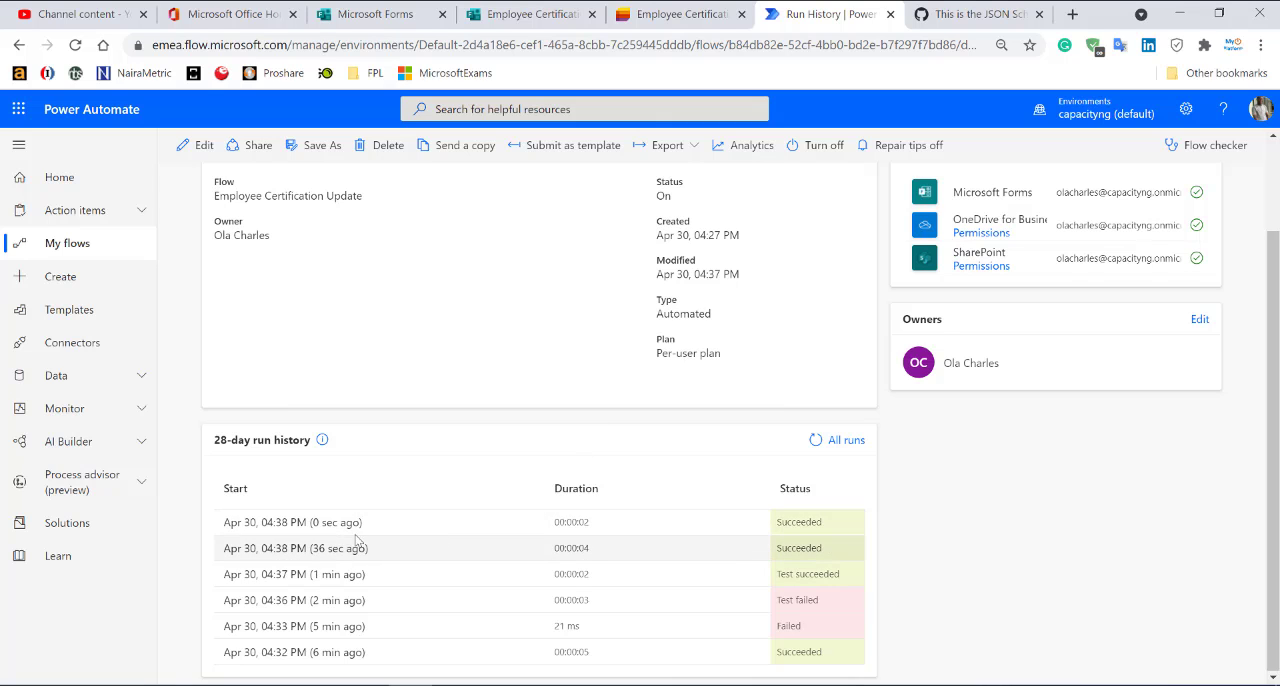
click(812, 443)
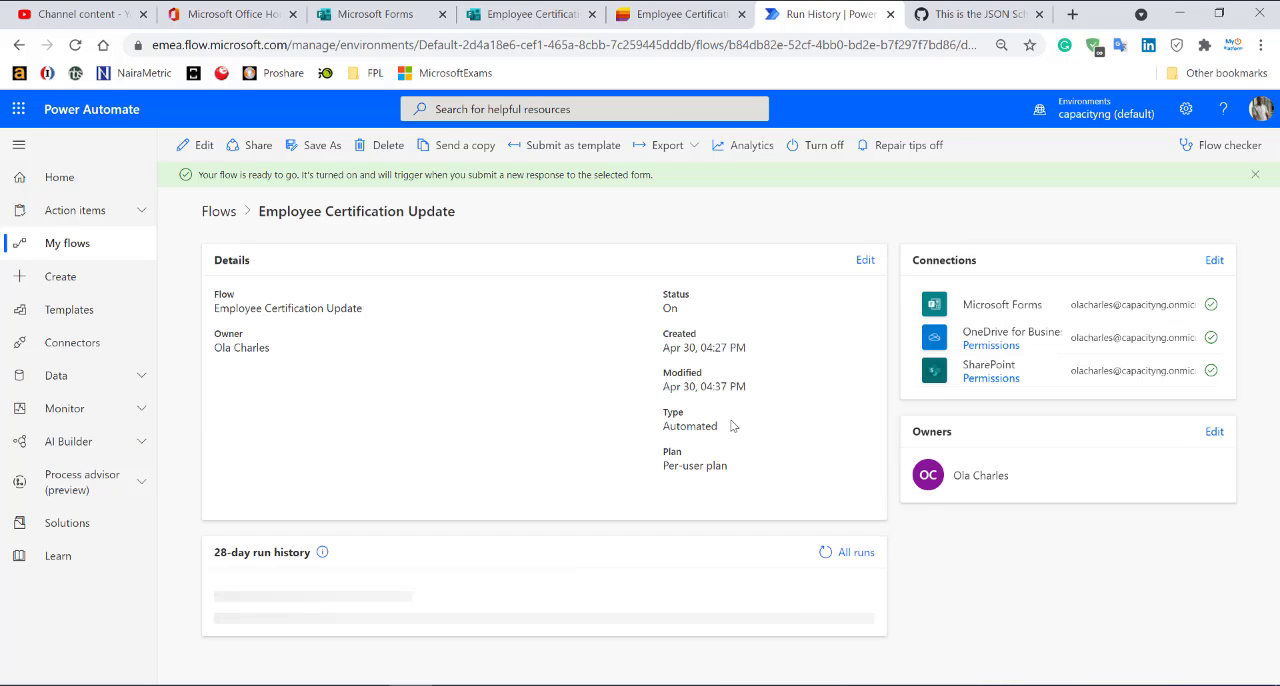
scroll(438, 608, down, 2)
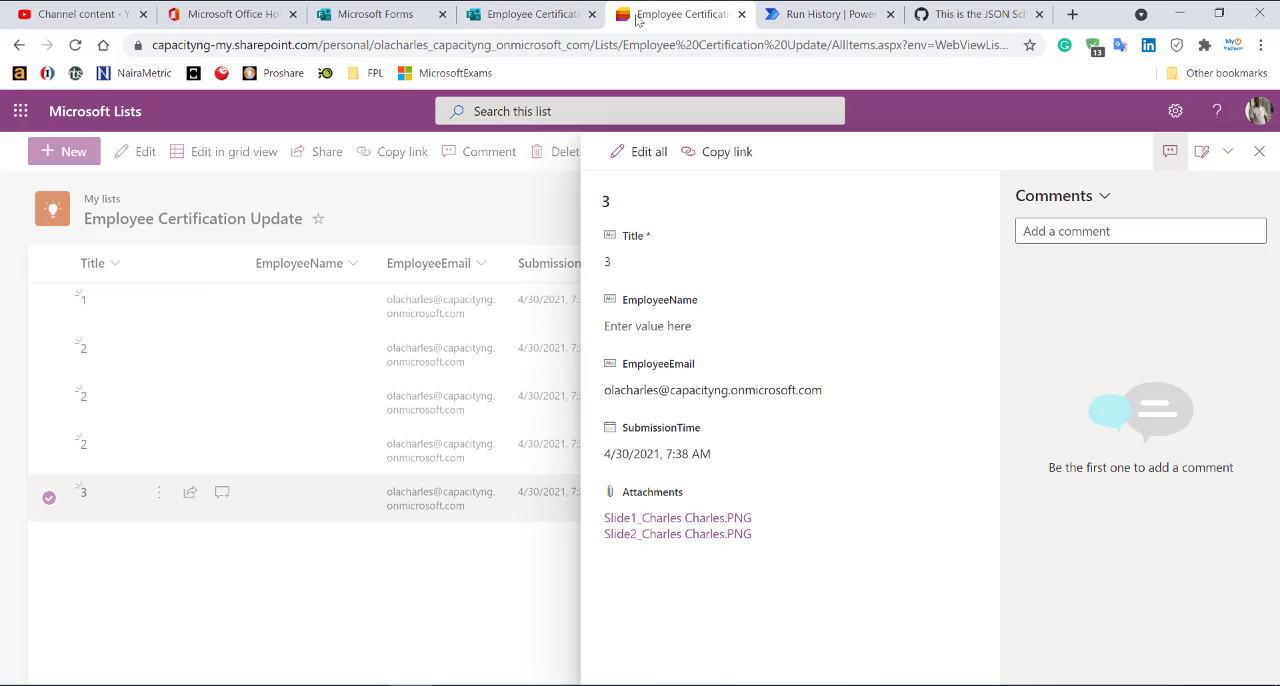
Switch to the Employee Certification Update list, refresh it and open the item titled 4 to examine its attachments.
click(640, 16)
click(359, 574)
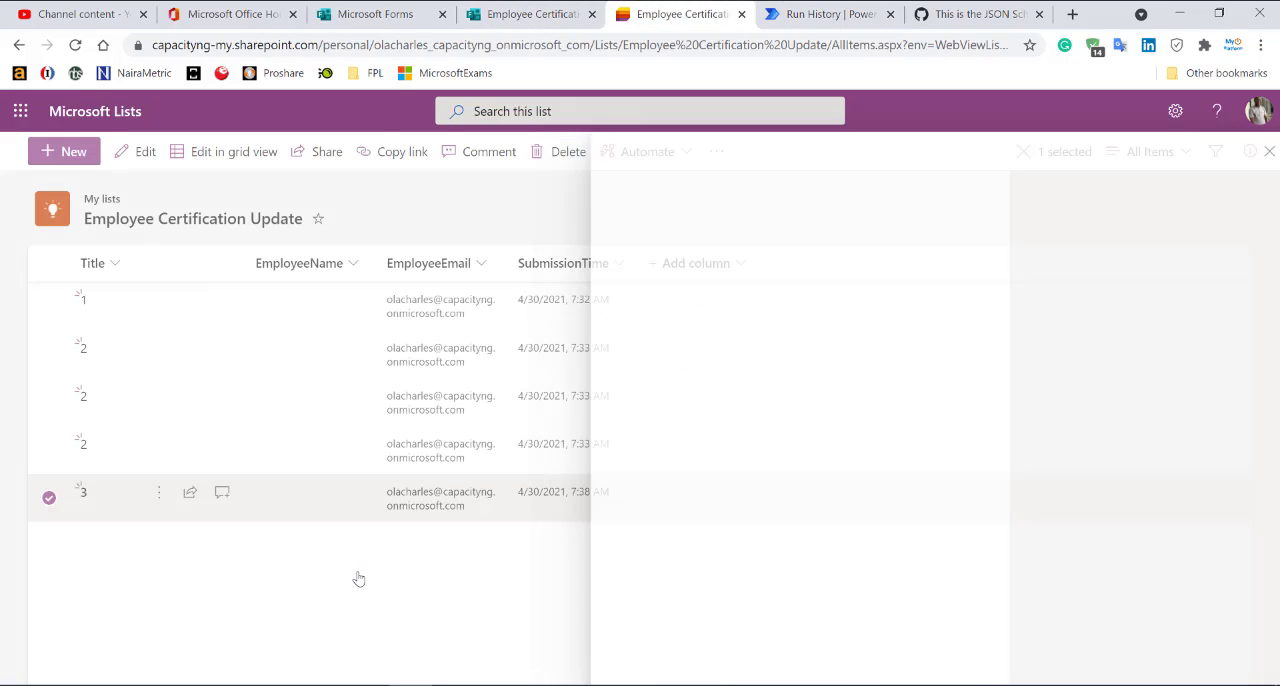
click(347, 587)
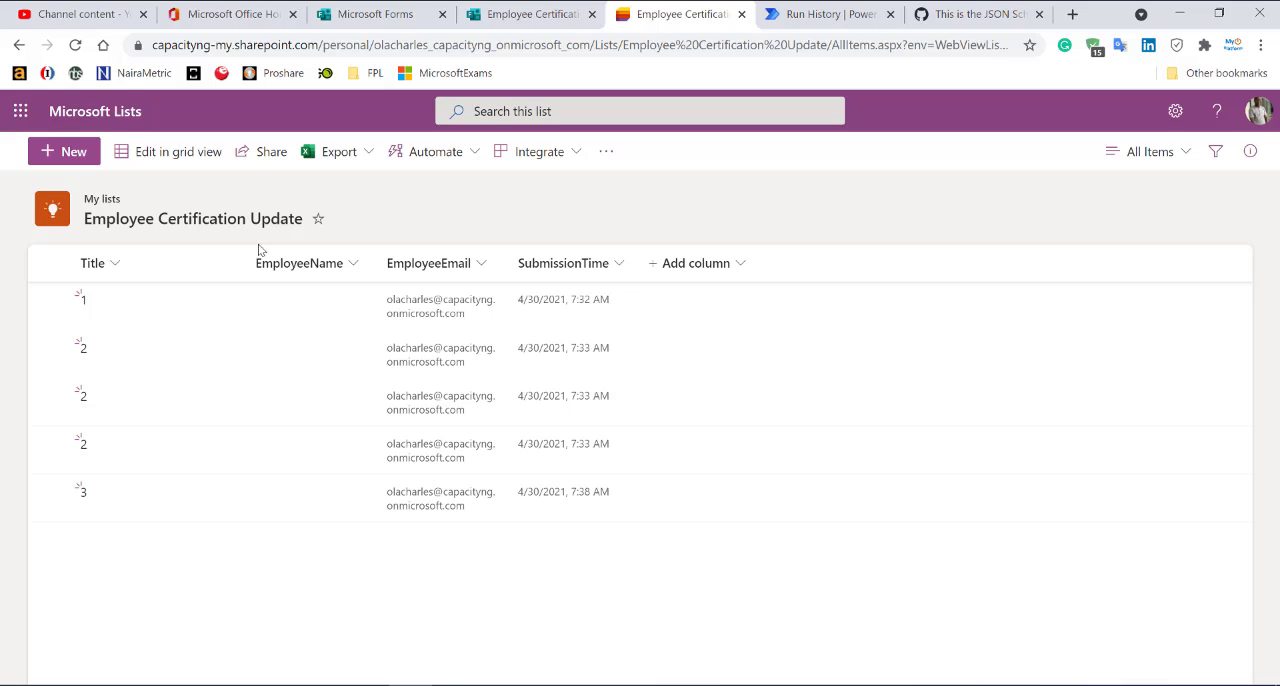
click(74, 46)
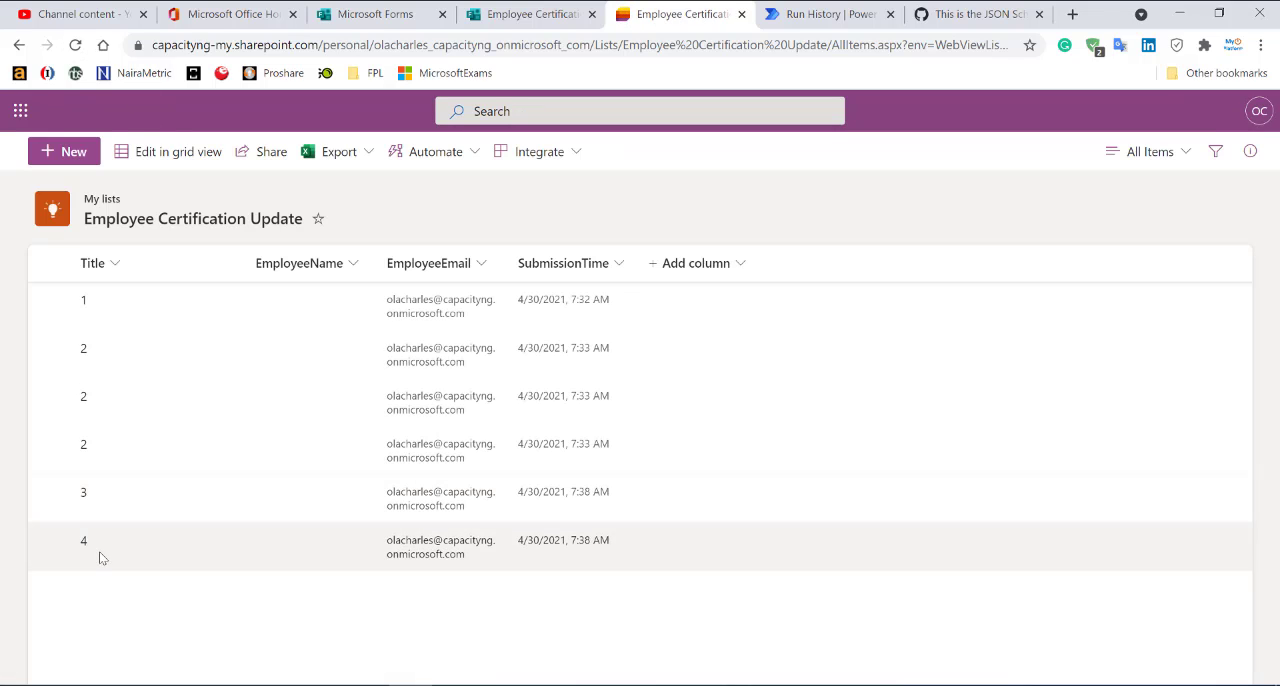
click(275, 539)
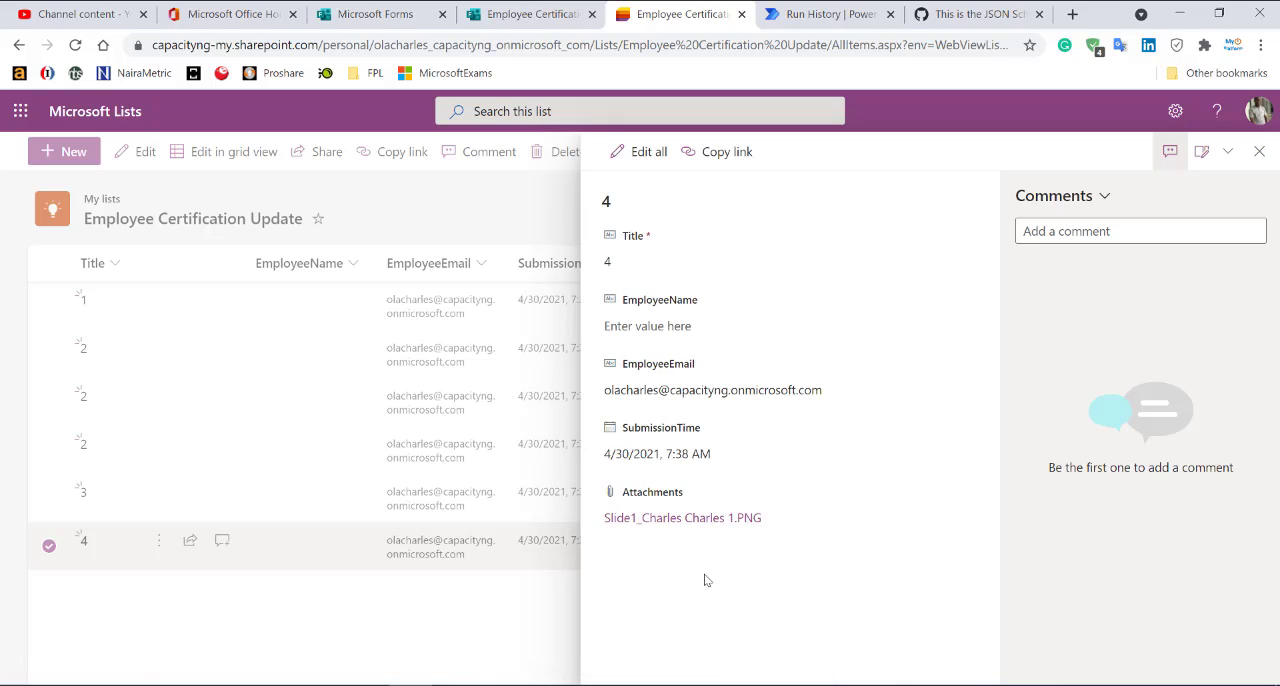
Open the Employee Certification Update flow for editing in Power Automate and bring up a new blank response in the form.
click(829, 14)
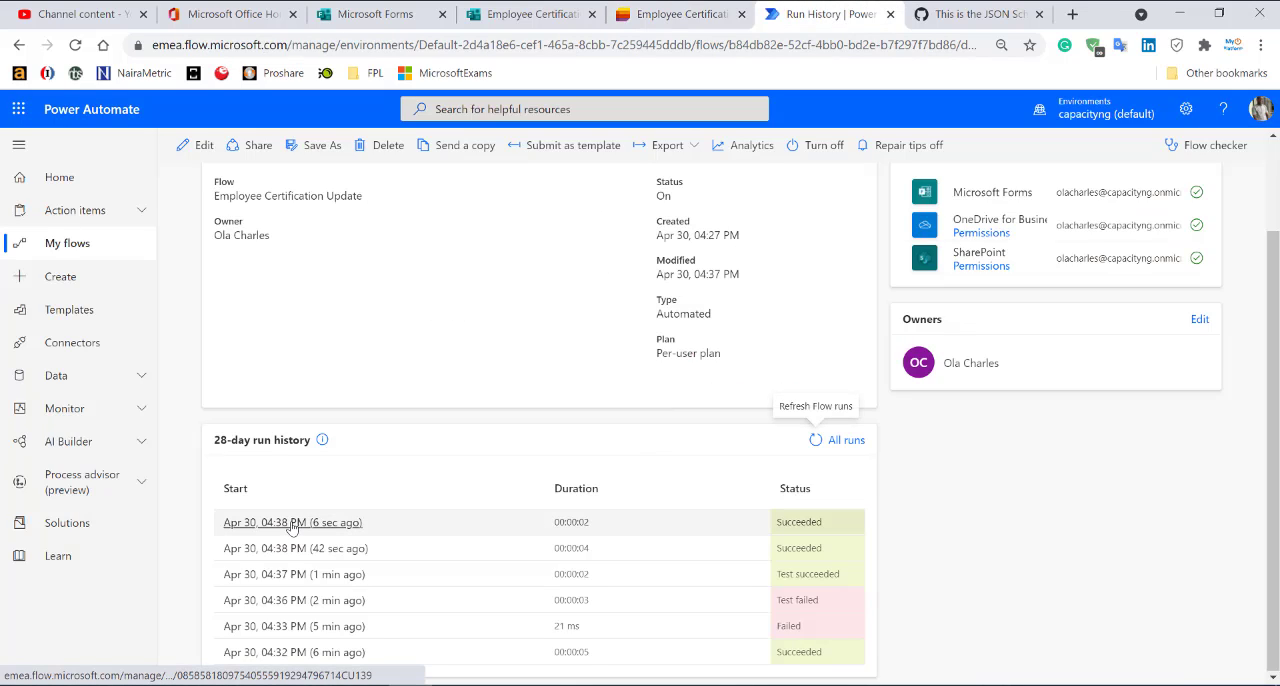
click(195, 145)
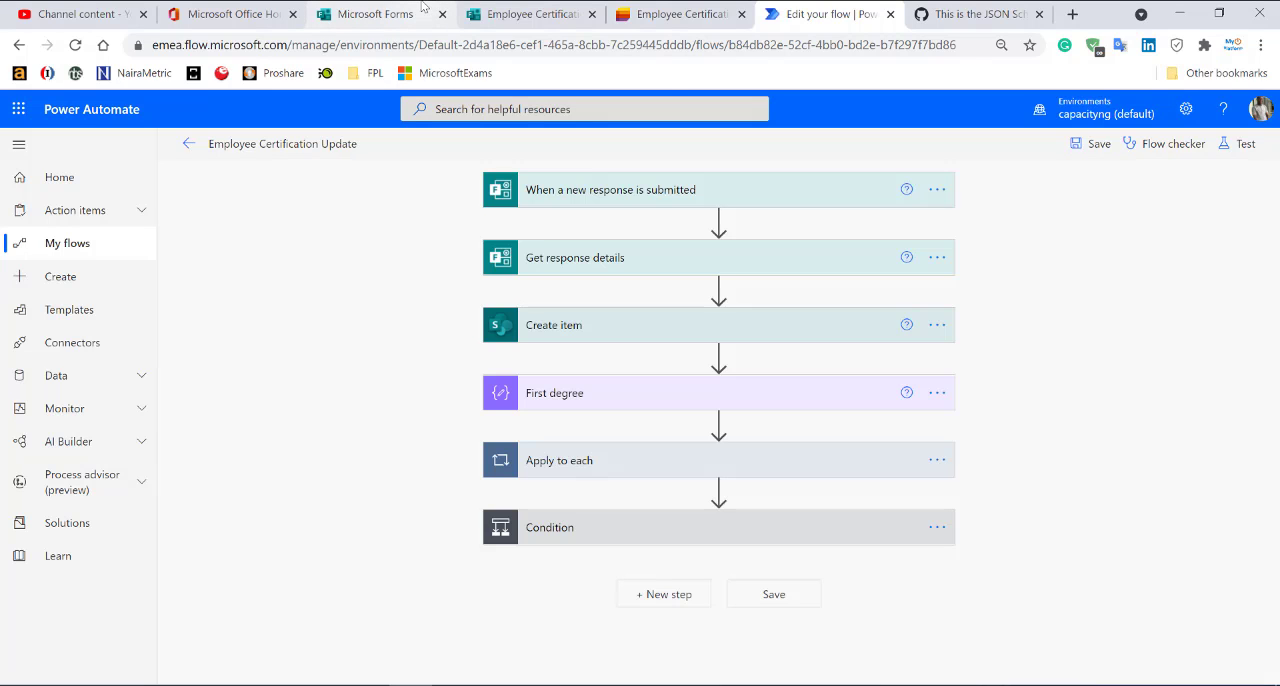
click(503, 12)
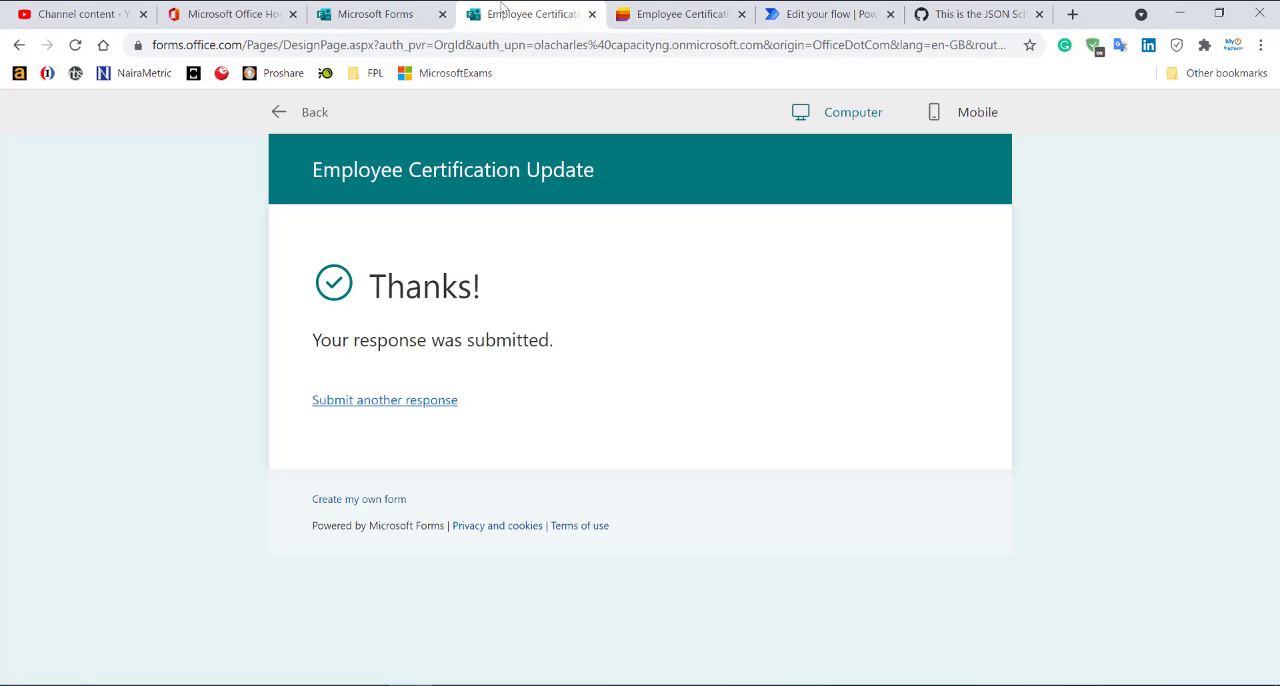
click(403, 400)
click(450, 418)
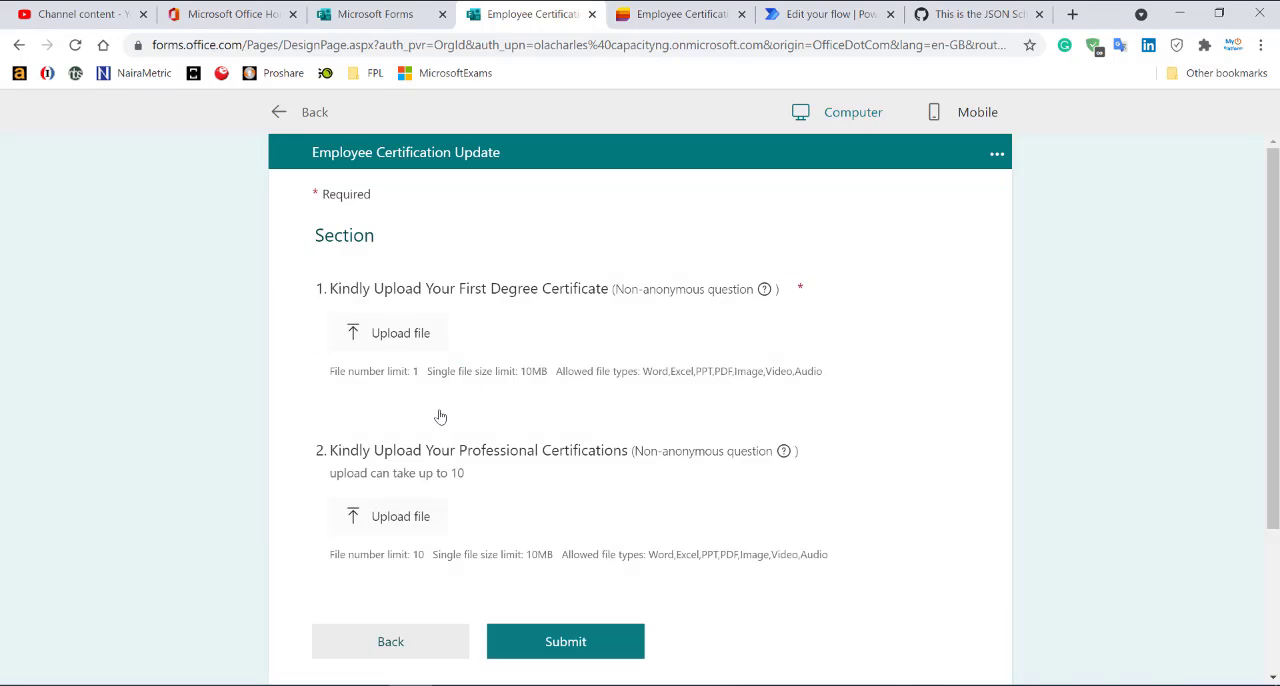
Review the flow's Condition and its branches against the form's first degree and professional certifications upload questions.
click(849, 10)
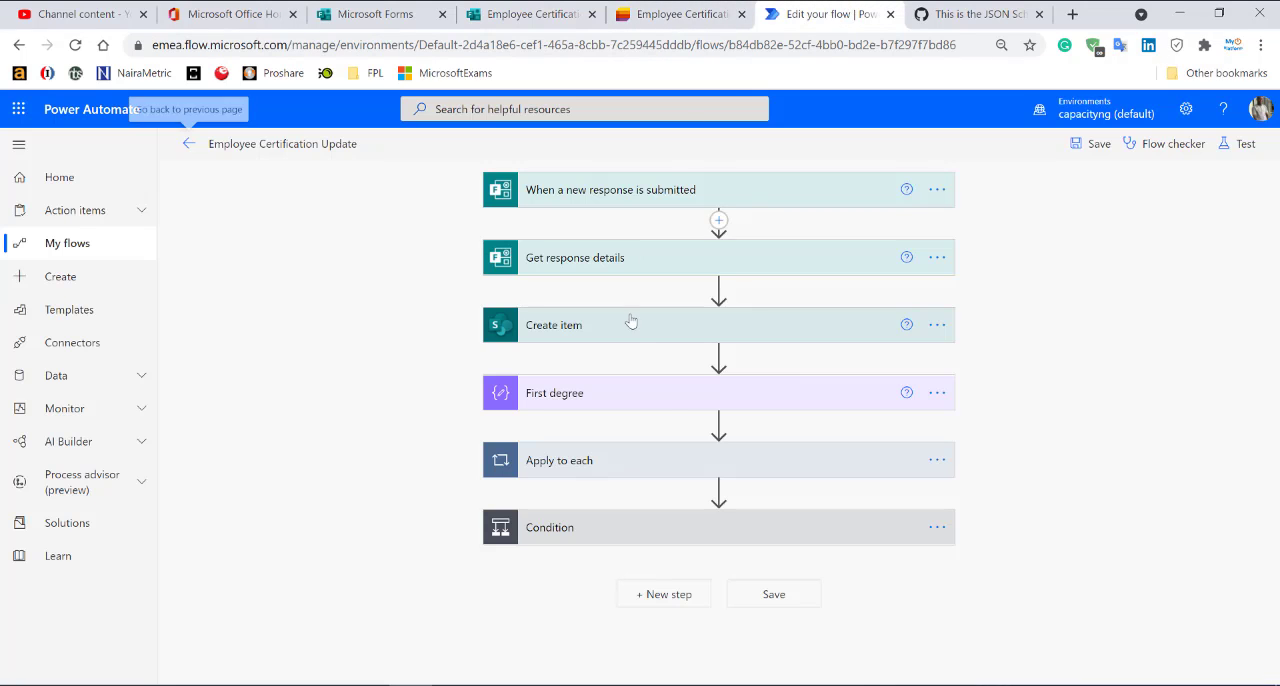
click(656, 526)
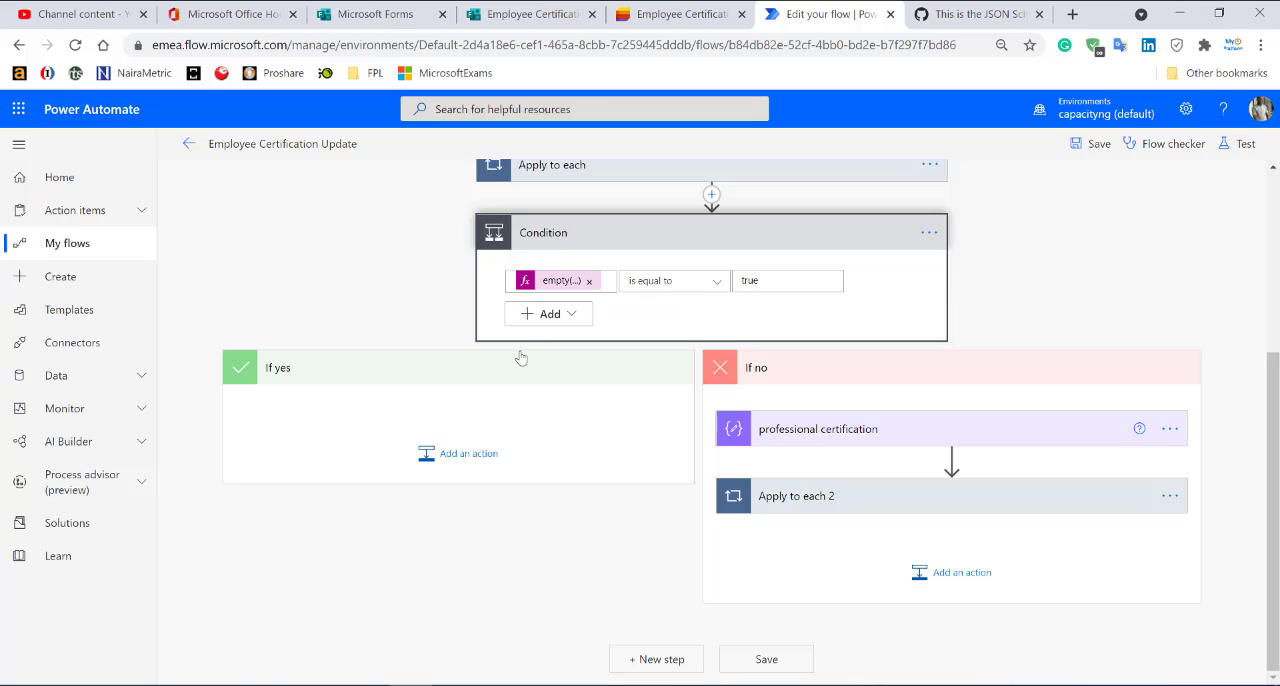
click(498, 12)
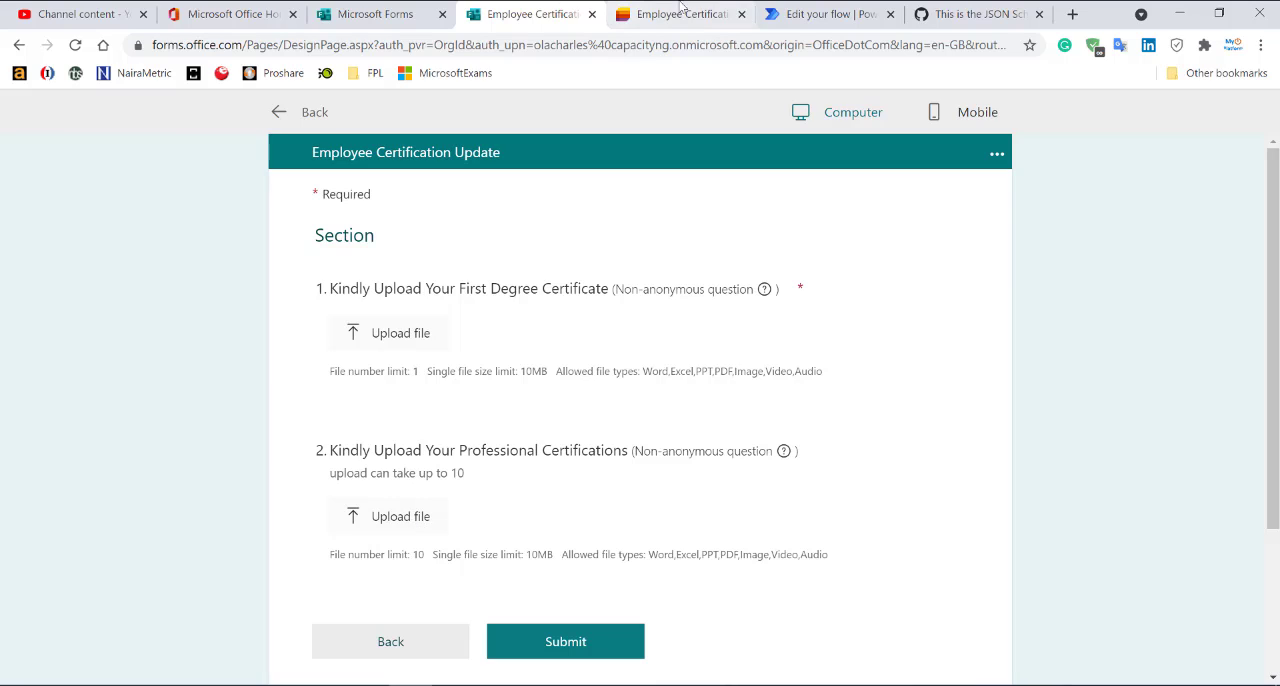
click(829, 14)
click(603, 229)
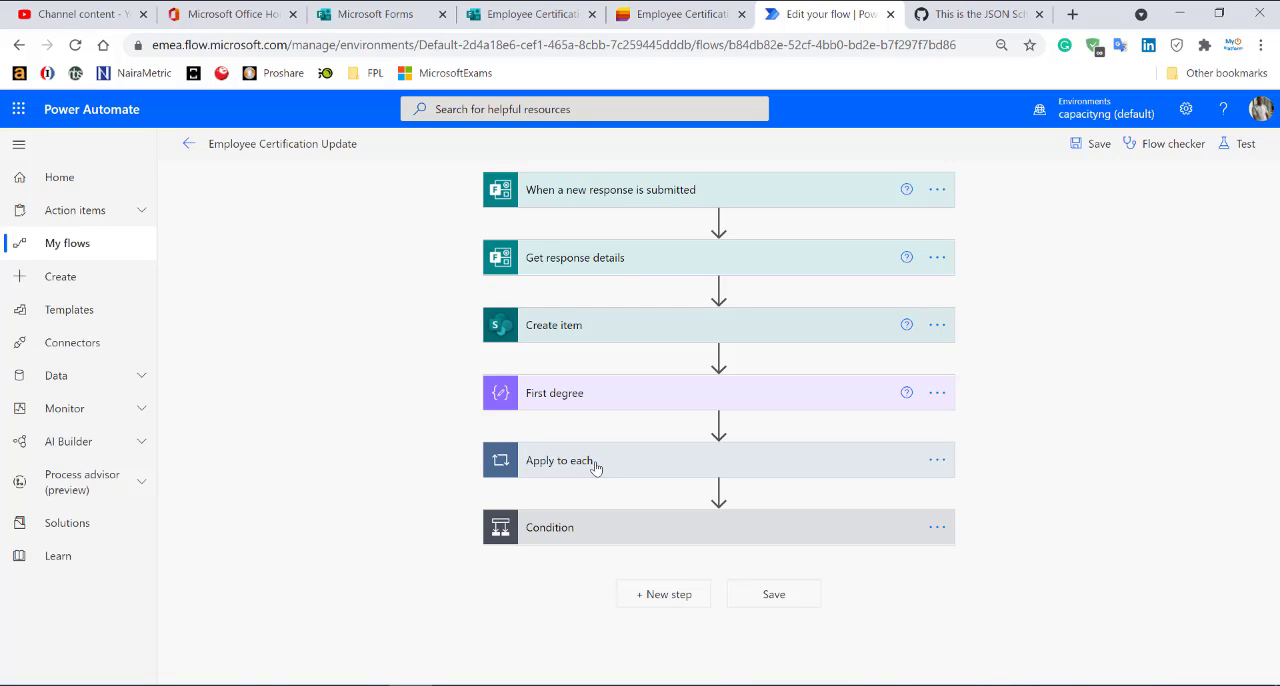
click(502, 14)
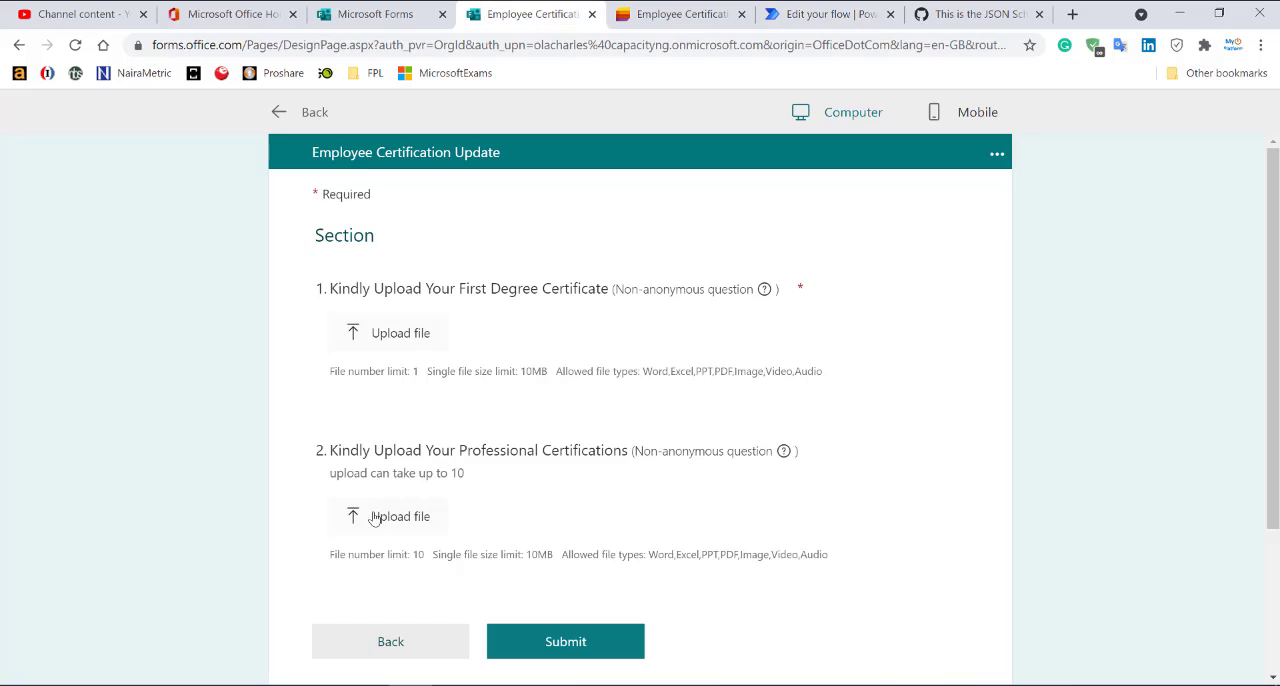